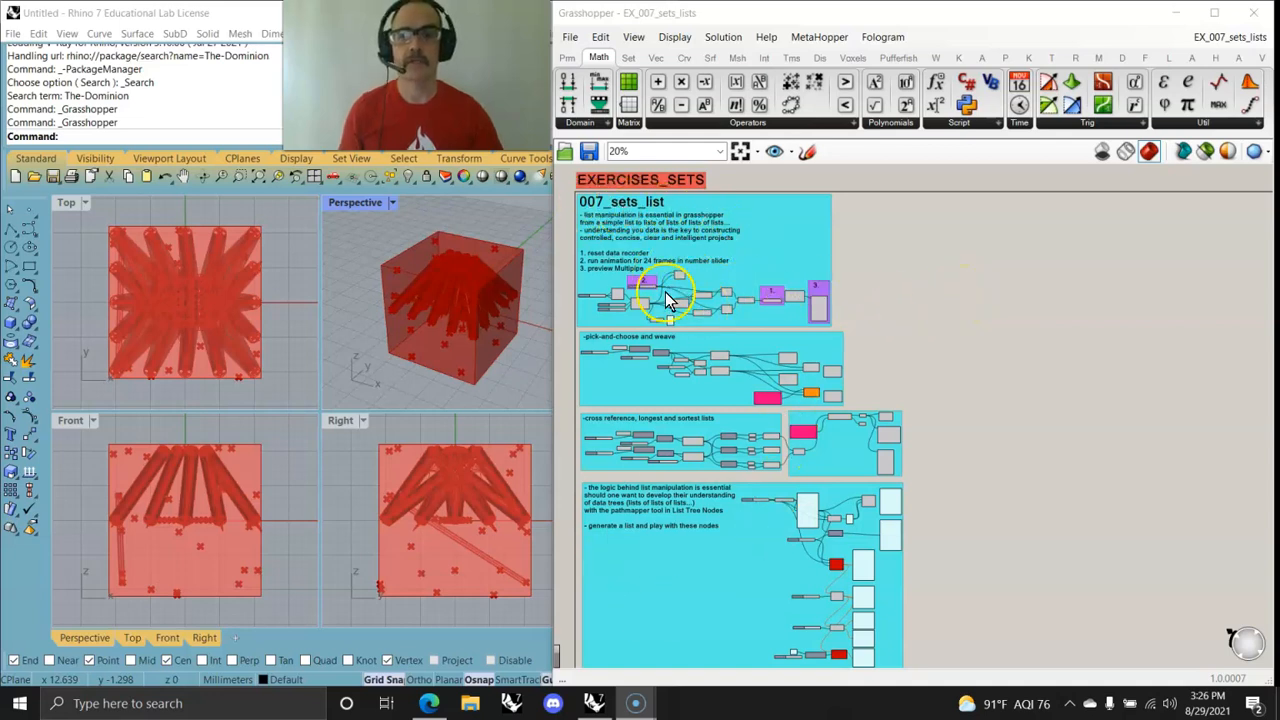
Show the Set component category and limit preview geometry to selected objects only
{"action": "left_click", "coordinate": [628, 57]}
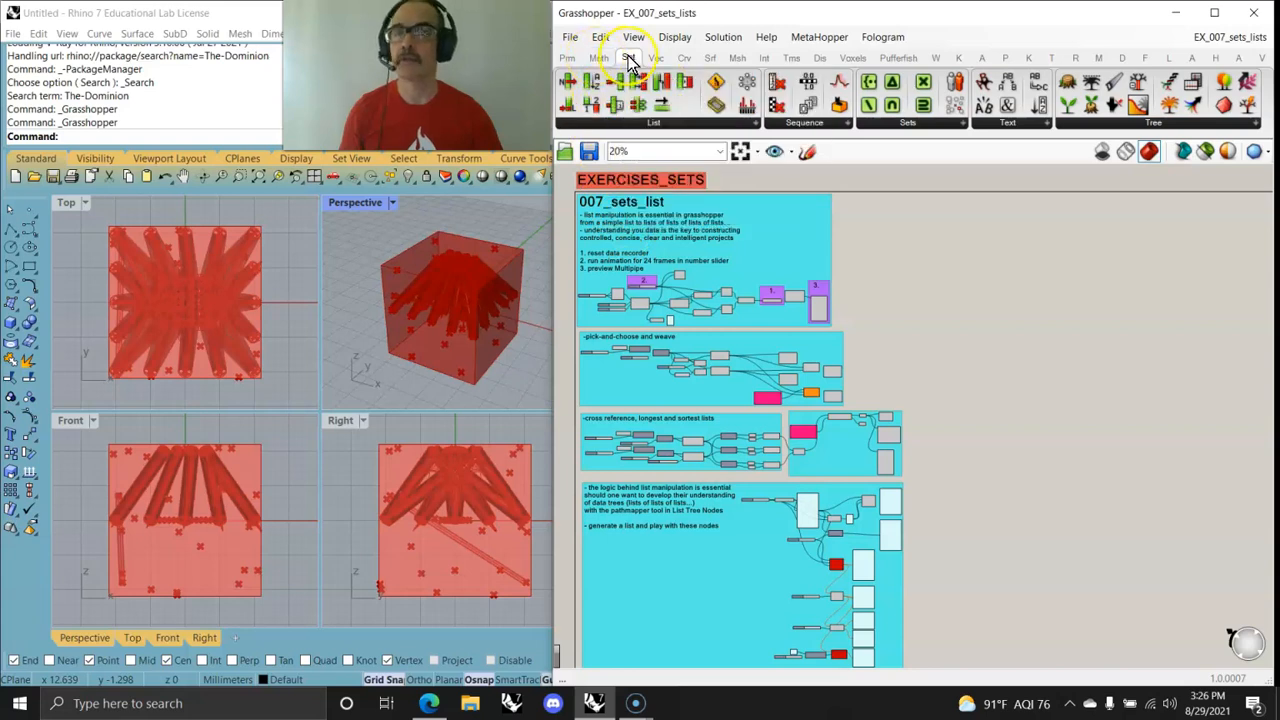
{"action": "mouse_move", "coordinate": [630, 61]}
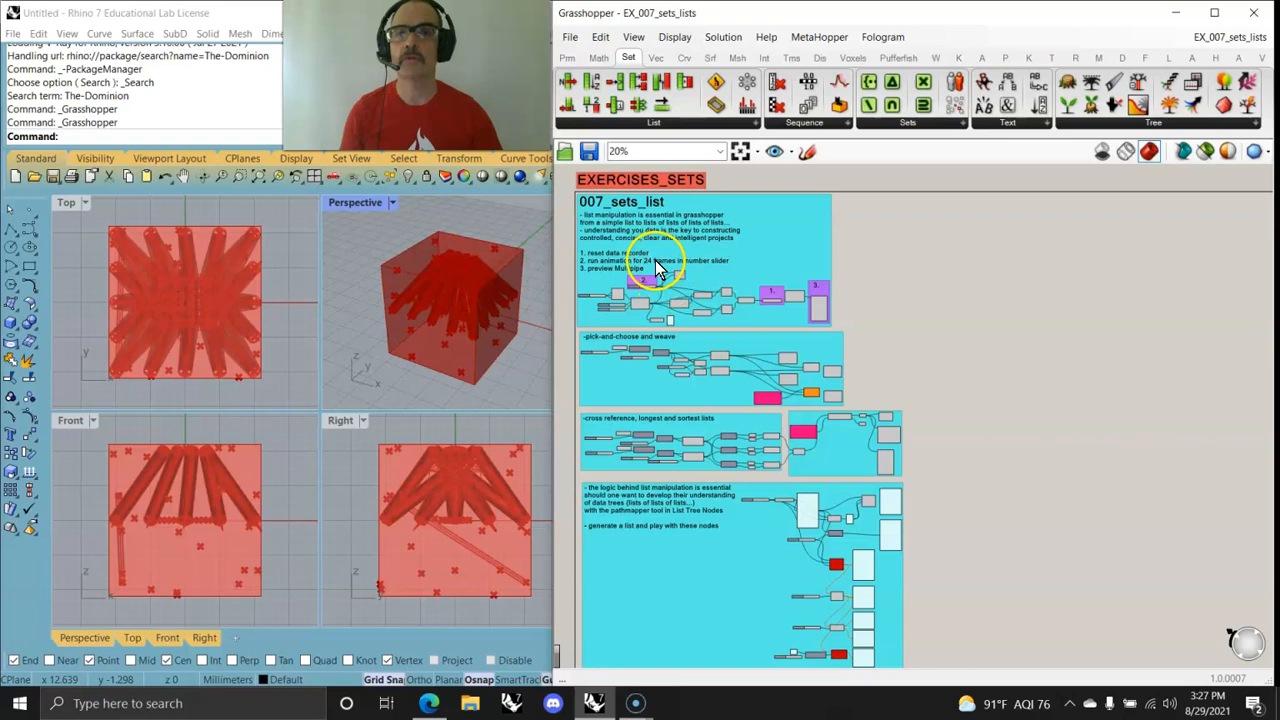
{"action": "left_click", "coordinate": [1205, 151]}
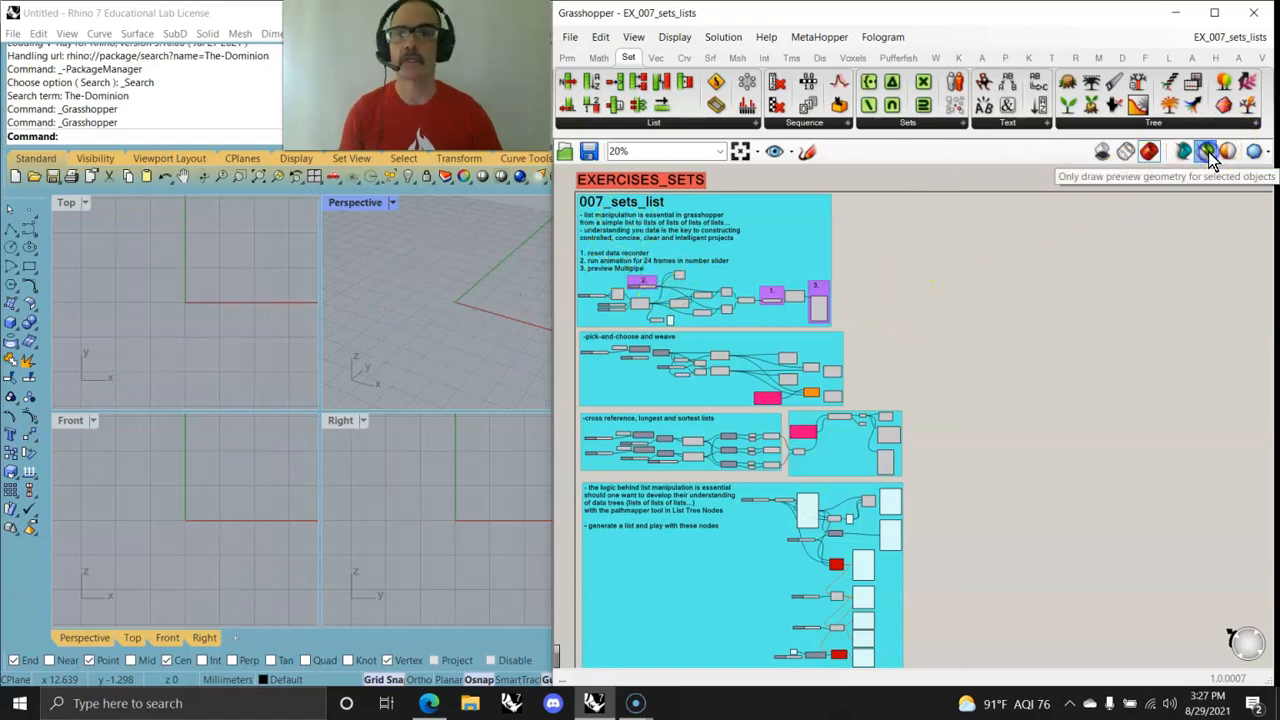
Maximize and restore the Perspective viewport, and preview the 007_sets_list exercise by selecting all its components, then clear the selection
{"action": "double_click", "coordinate": [352, 202]}
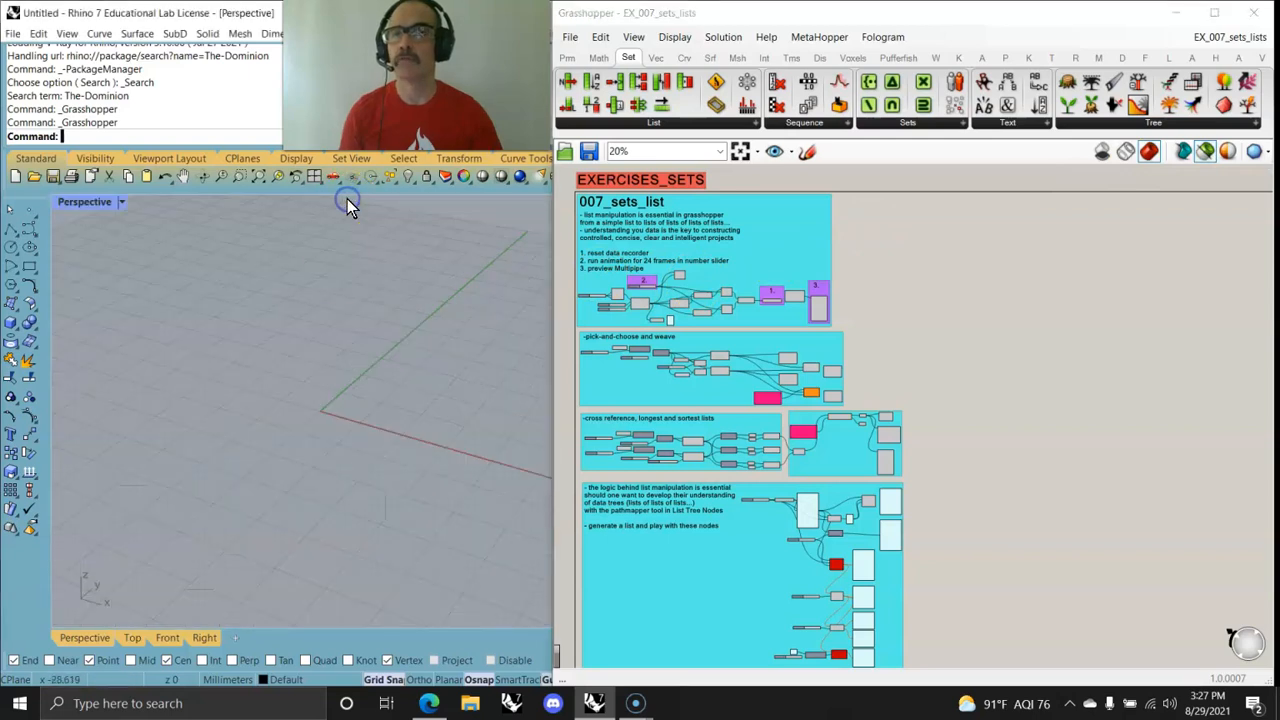
{"action": "double_click", "coordinate": [80, 202]}
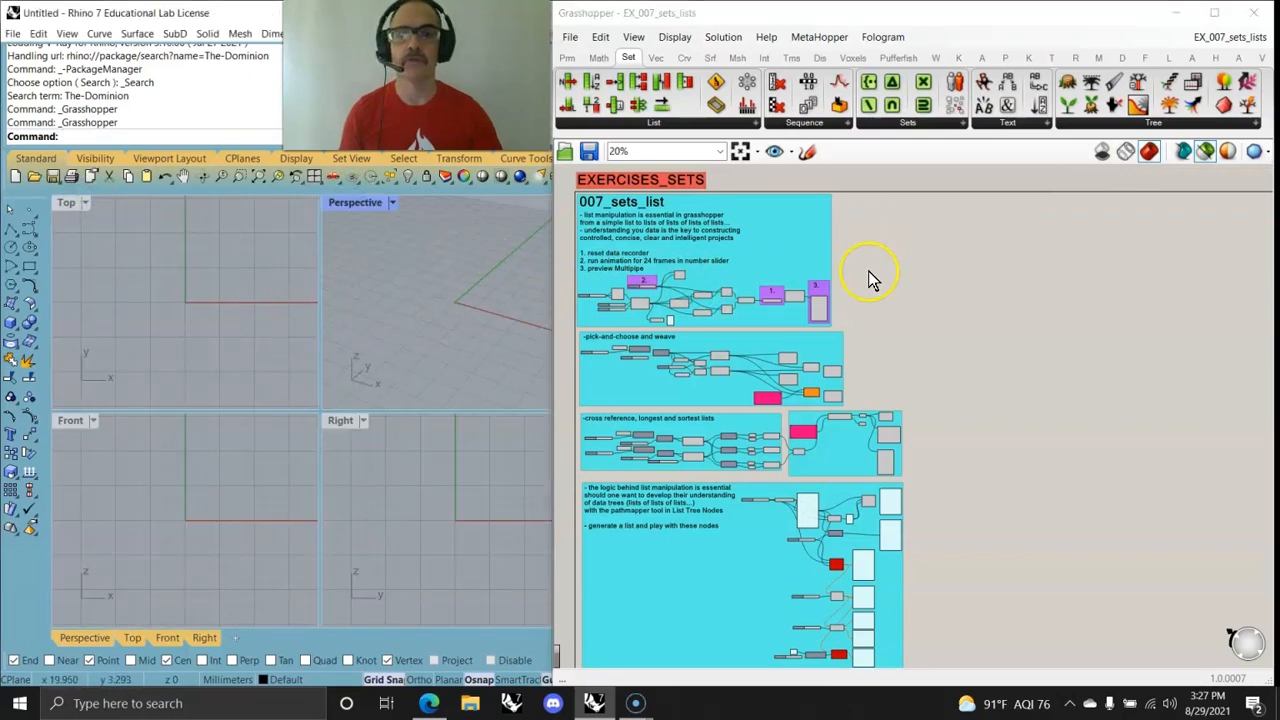
{"action": "left_click_drag", "start_coordinate": [866, 320], "coordinate": [580, 264]}
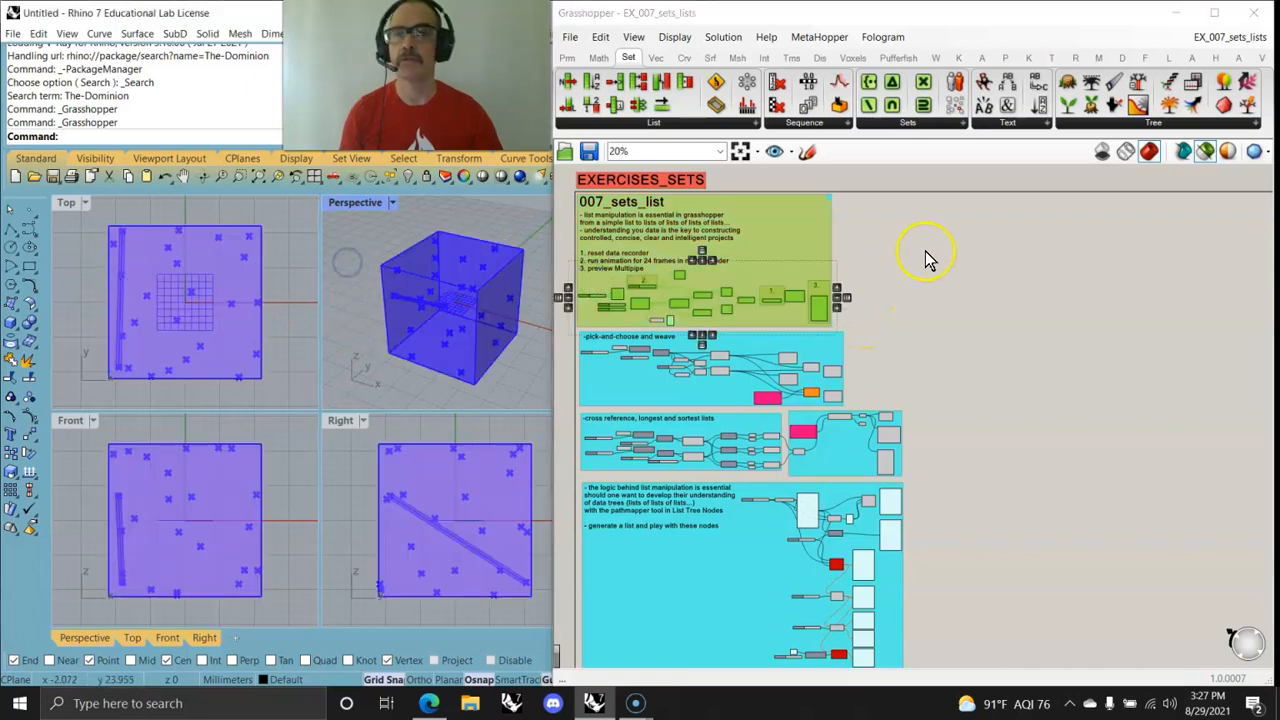
{"action": "left_click", "coordinate": [933, 272]}
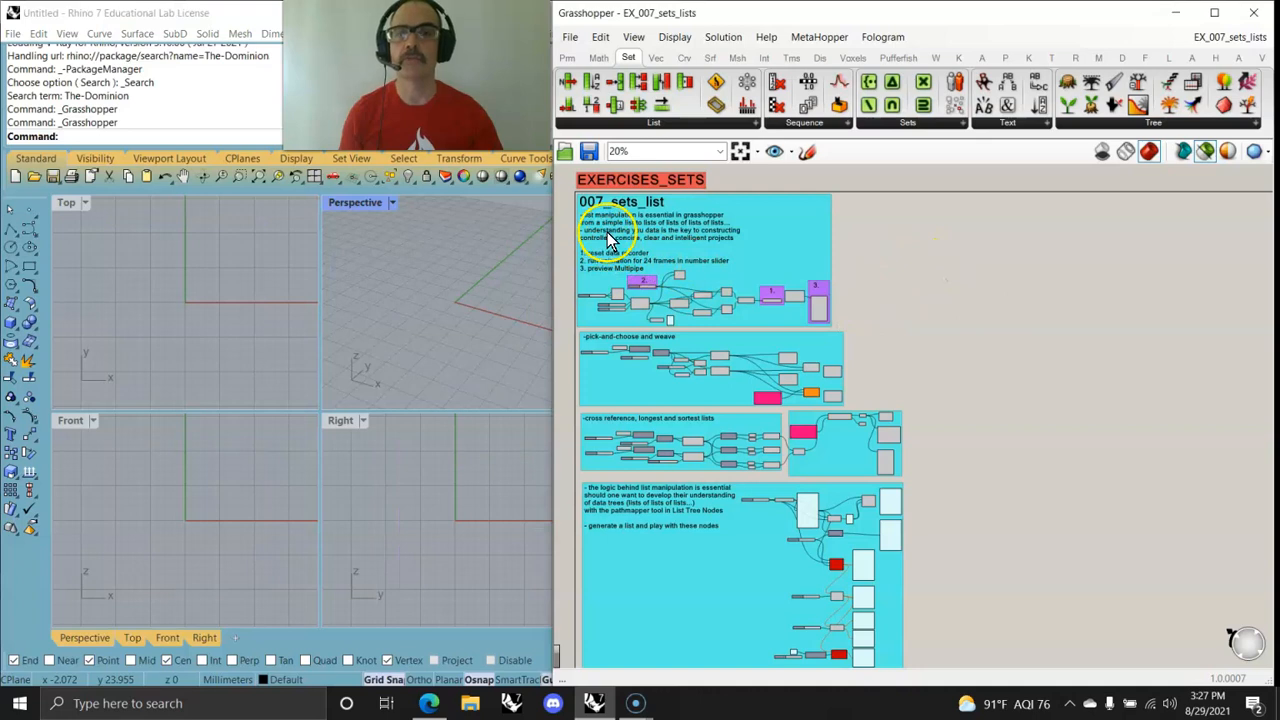
Review the full collection of List components in the Set category
{"action": "left_click", "coordinate": [651, 123]}
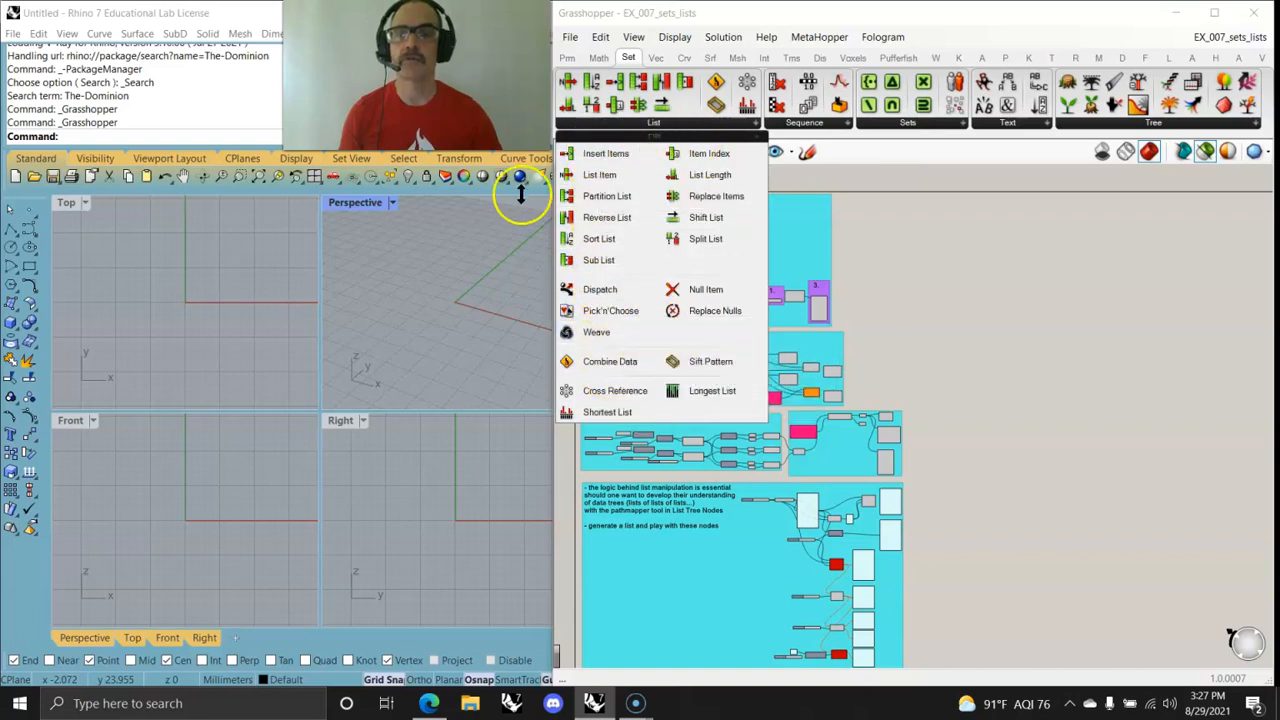
{"action": "left_click", "coordinate": [960, 310]}
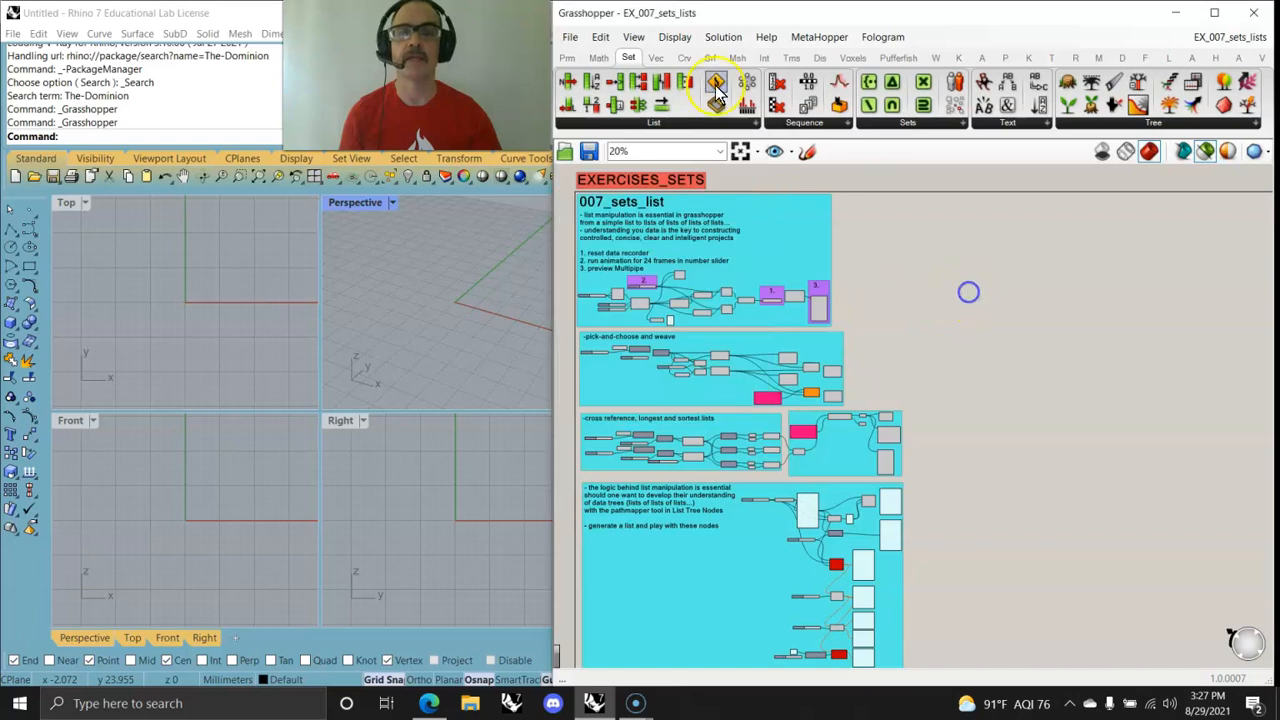
Turn Obscure Components off and back on, and enlarge the component ribbon to show more rows
{"action": "left_click", "coordinate": [673, 40]}
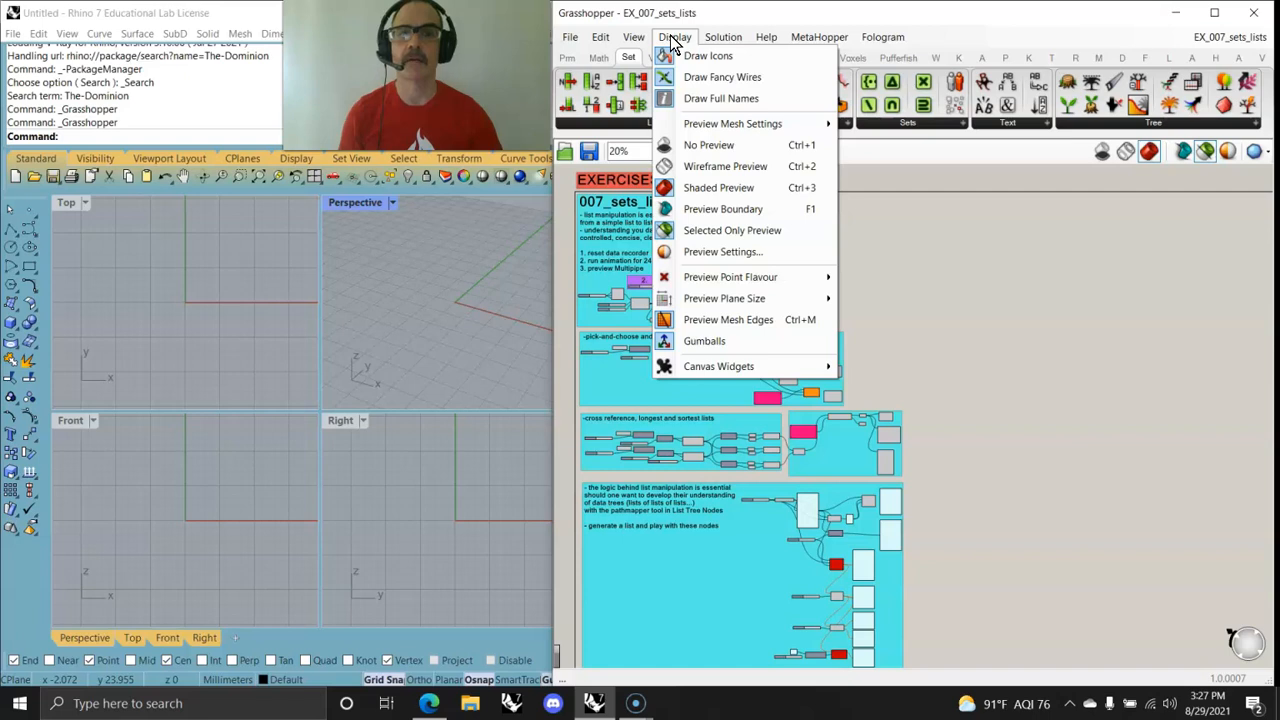
{"action": "mouse_move", "coordinate": [634, 38]}
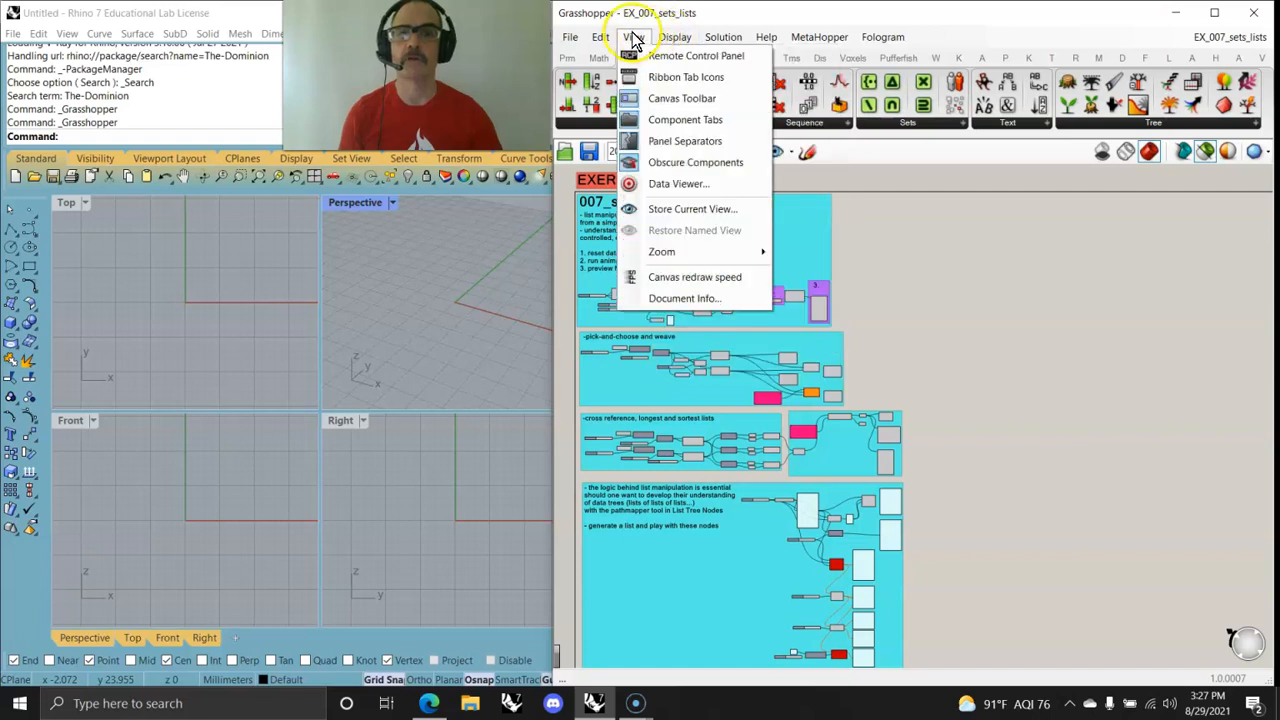
{"action": "left_click", "coordinate": [680, 163]}
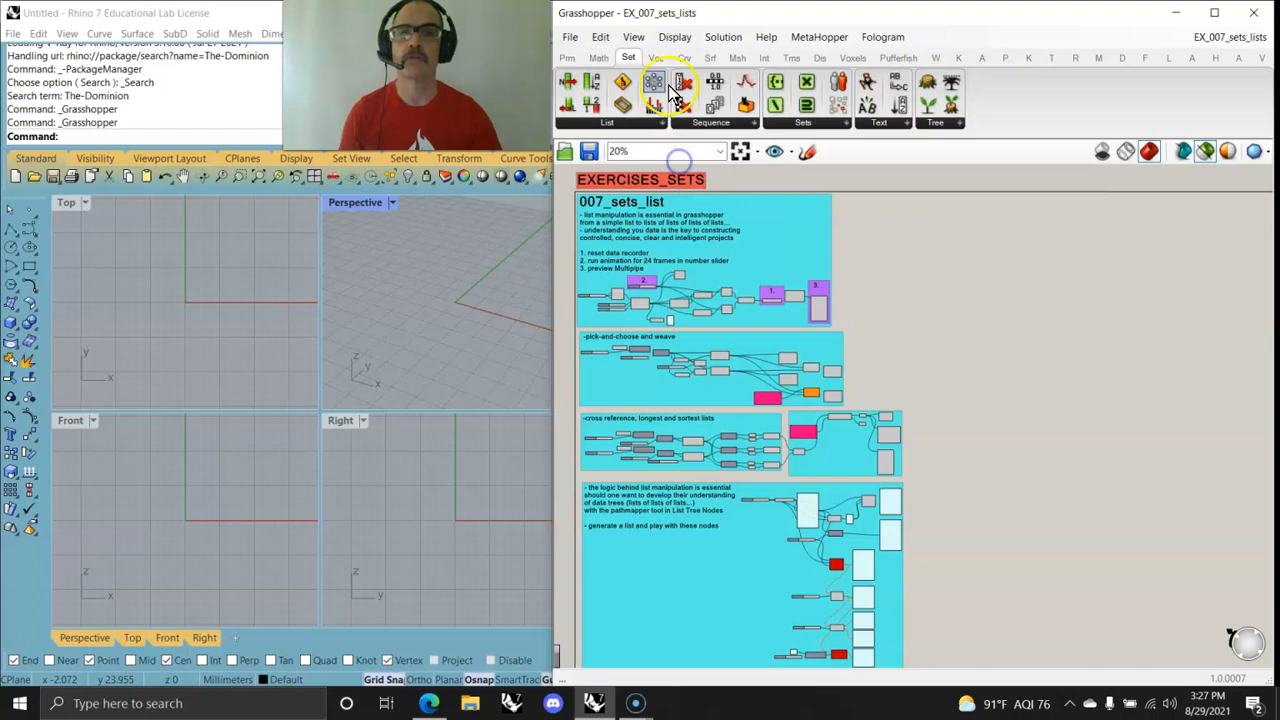
{"action": "left_click", "coordinate": [634, 37]}
{"action": "left_click", "coordinate": [680, 163]}
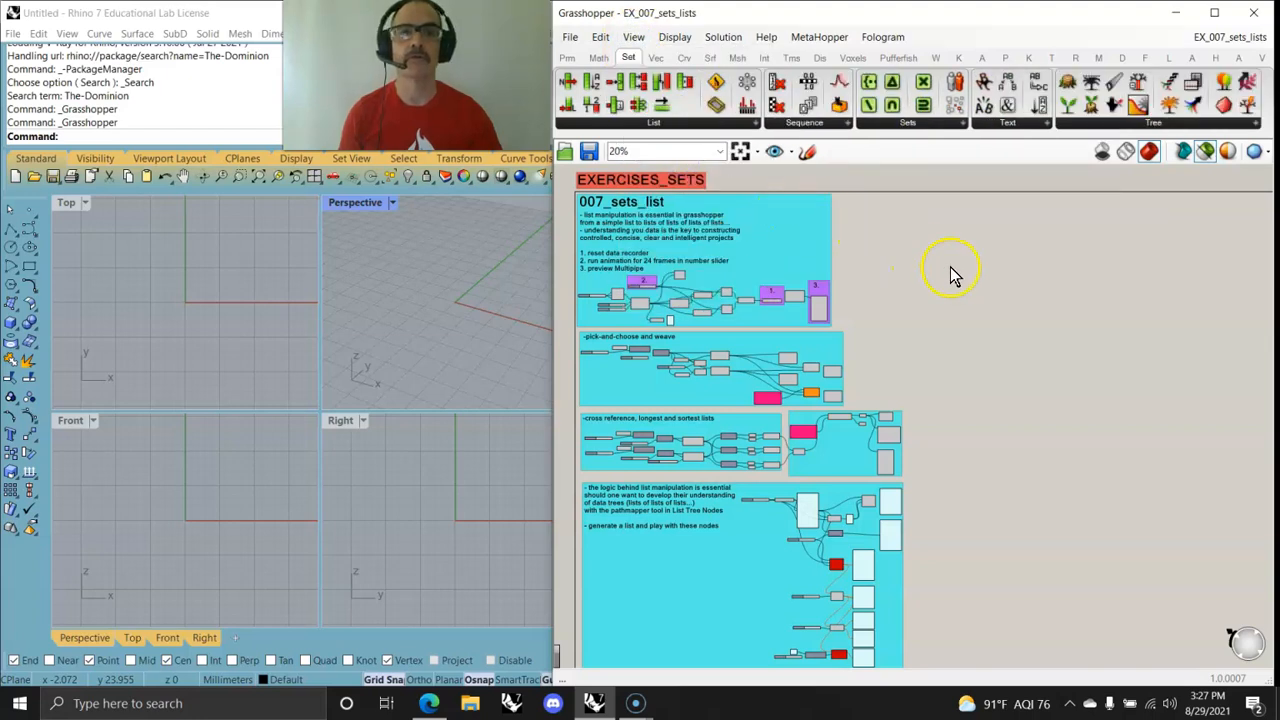
{"action": "left_click_drag", "start_coordinate": [892, 136], "coordinate": [892, 175]}
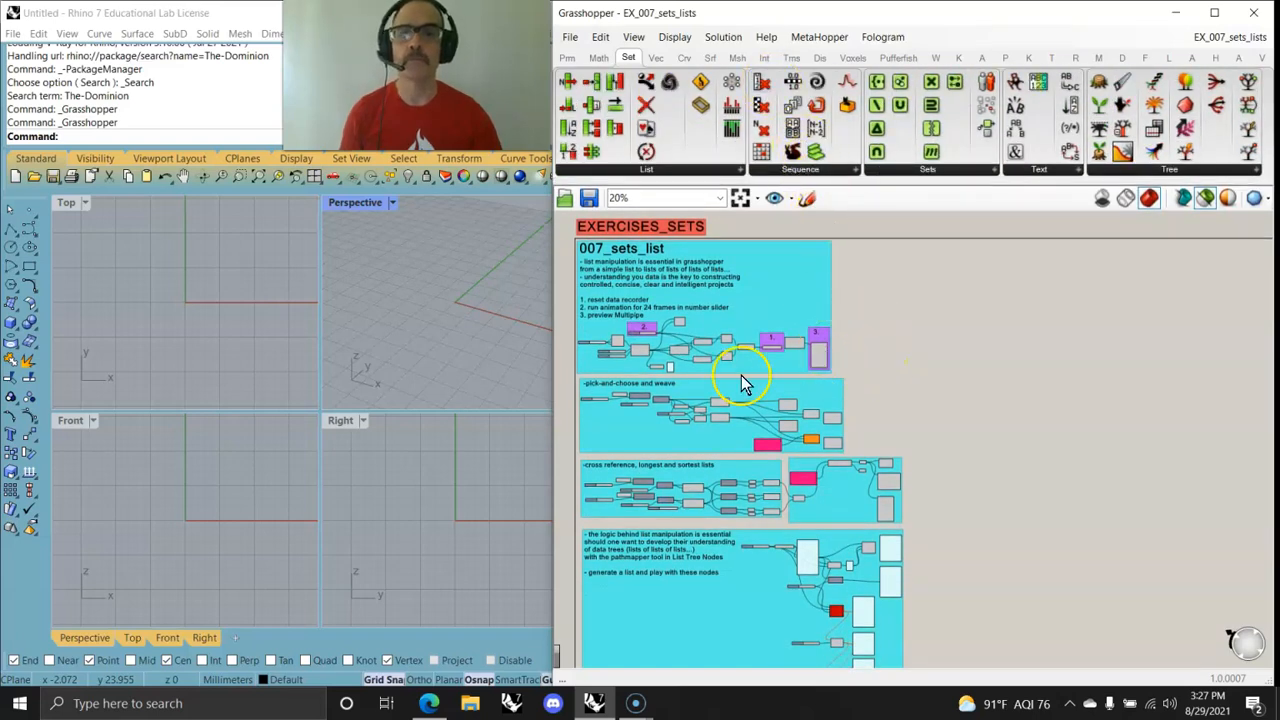
Read the 007_sets_list exercise instructions and clear the recorded data from the Data Recorder in purple group 1
{"action": "right_click_drag", "start_coordinate": [632, 251], "coordinate": [648, 277]}
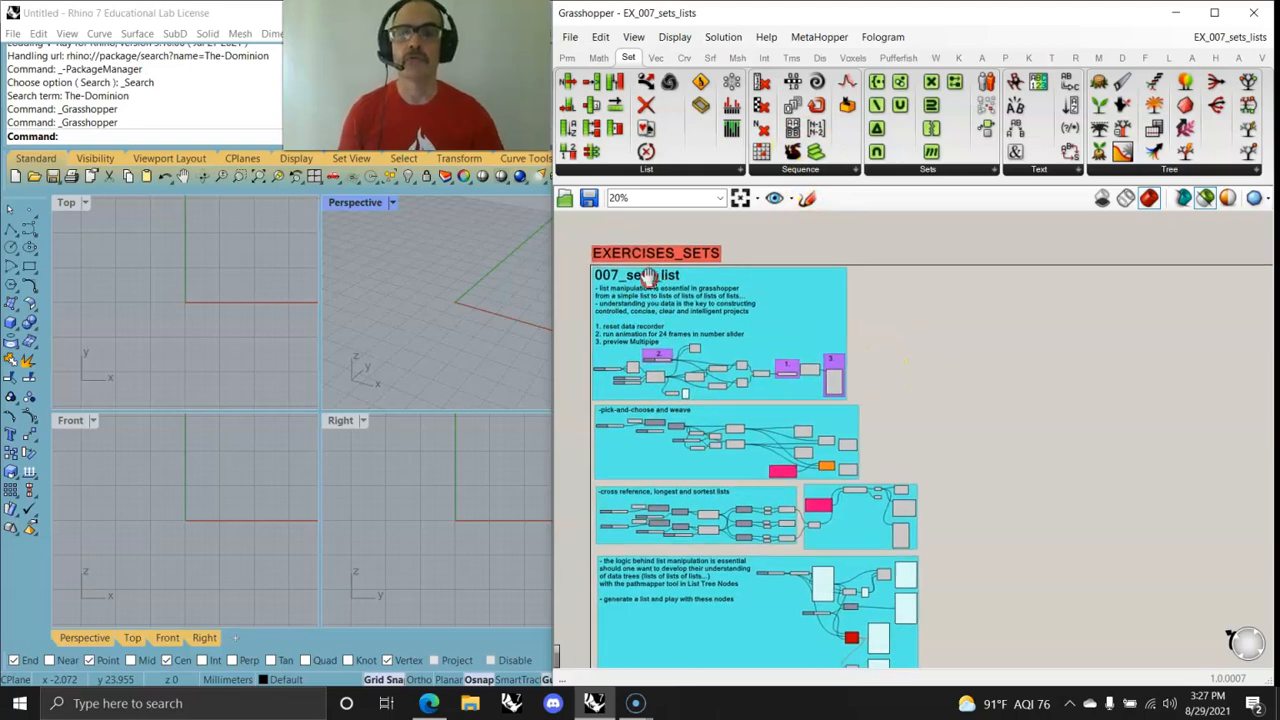
{"action": "scroll", "coordinate": [772, 362], "scroll_direction": "up", "scroll_amount": 5}
{"action": "right_click_drag", "start_coordinate": [885, 505], "coordinate": [845, 432]}
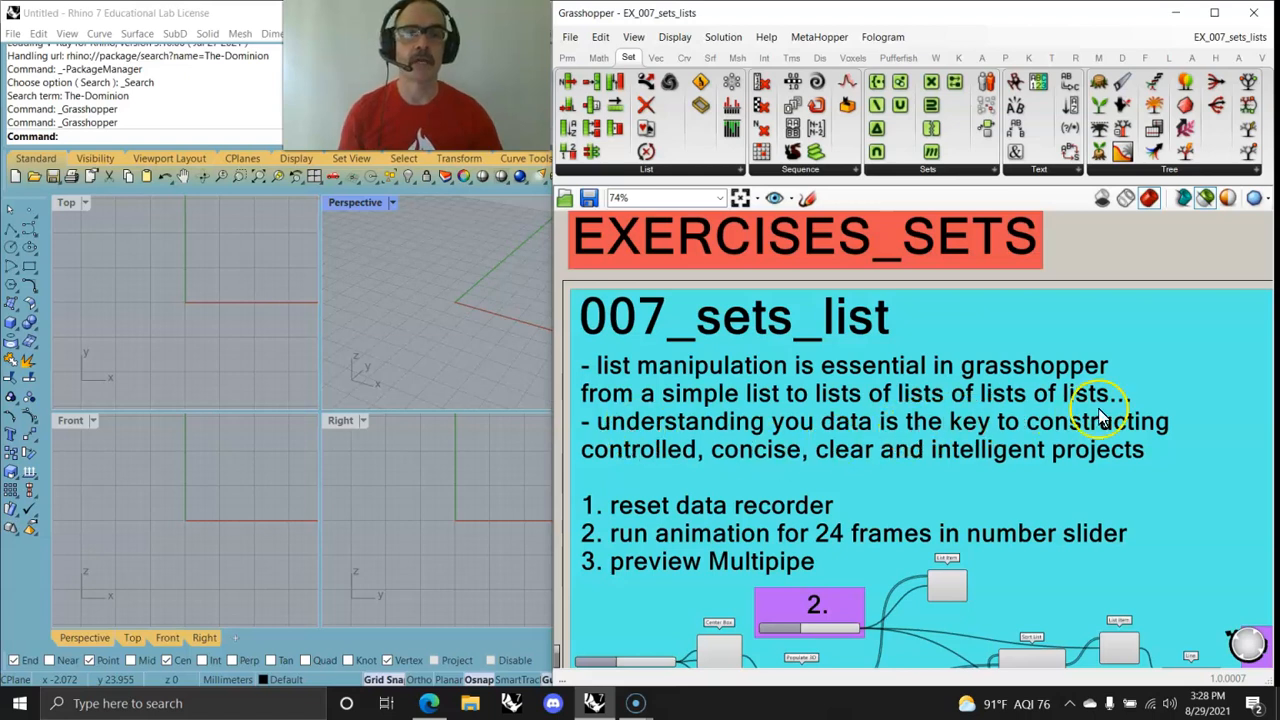
{"action": "right_click_drag", "start_coordinate": [701, 481], "coordinate": [688, 214]}
{"action": "mouse_move", "coordinate": [697, 664]}
{"action": "right_mouse_down"}
{"action": "mouse_move", "coordinate": [697, 644]}
{"action": "mouse_move", "coordinate": [682, 663]}
{"action": "right_mouse_up"}
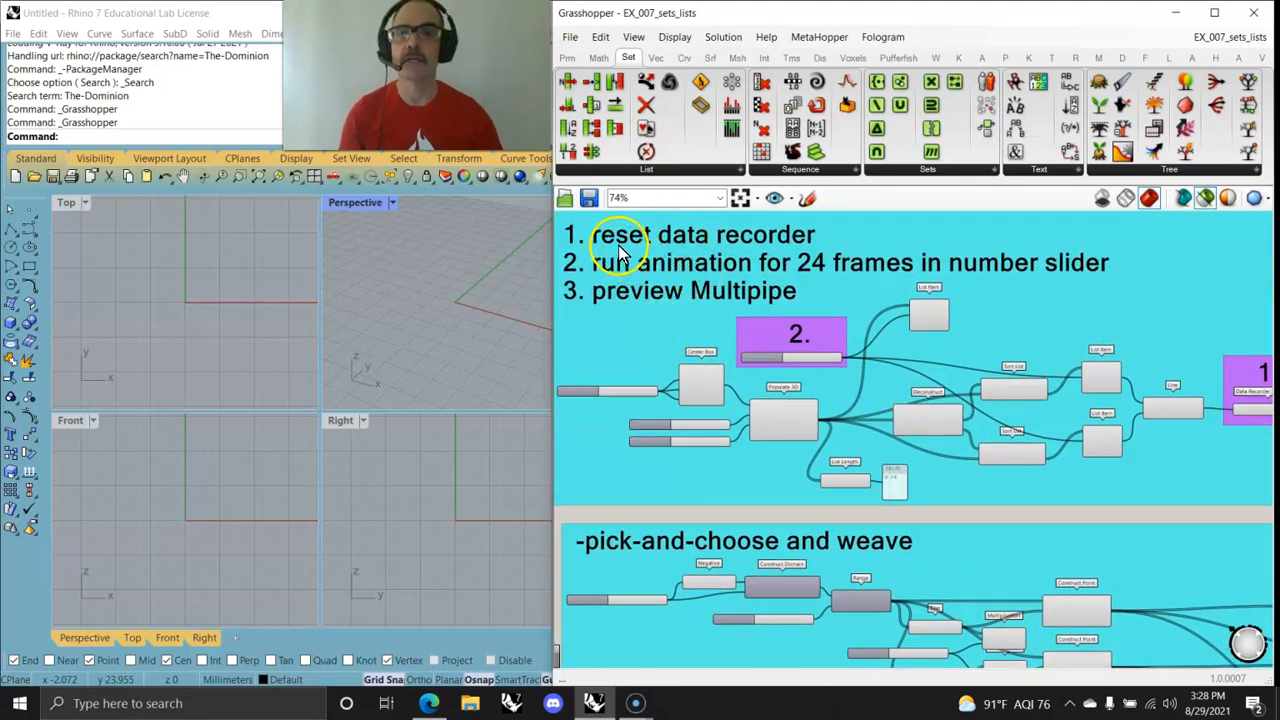
{"action": "scroll", "coordinate": [920, 467], "scroll_direction": "down", "scroll_amount": 3}
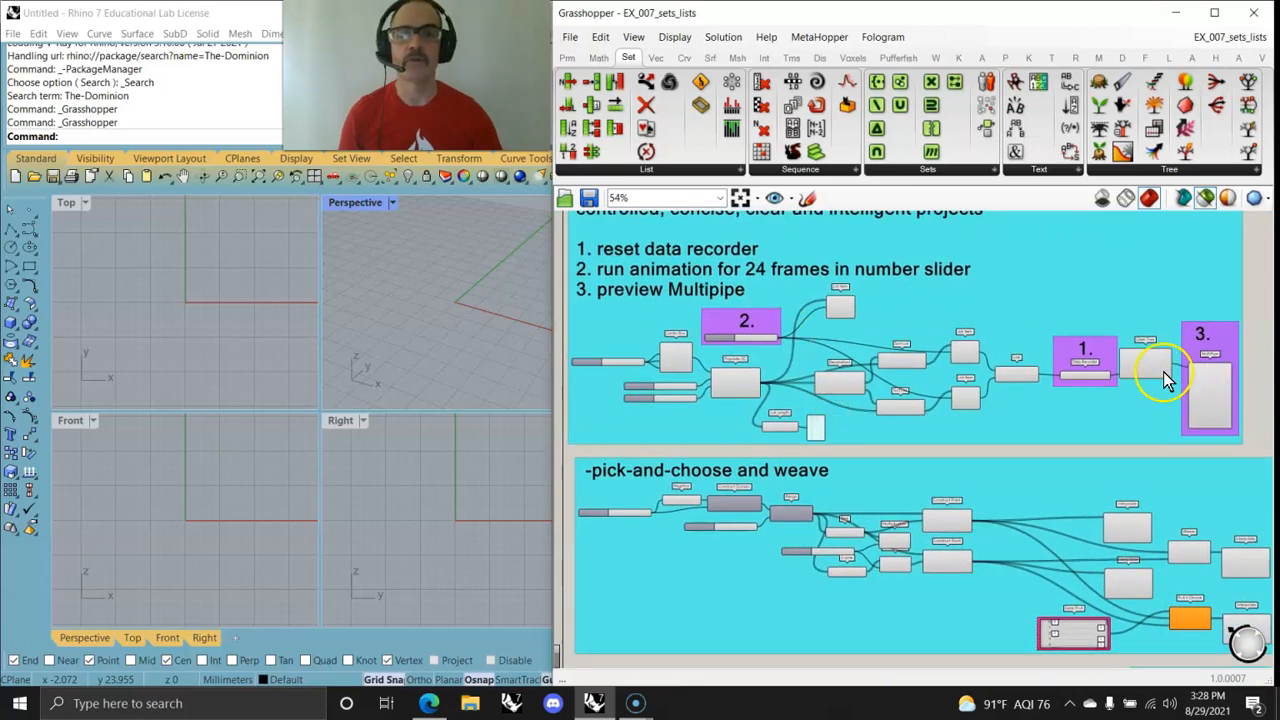
{"action": "scroll", "coordinate": [1085, 375], "scroll_direction": "up", "scroll_amount": 4}
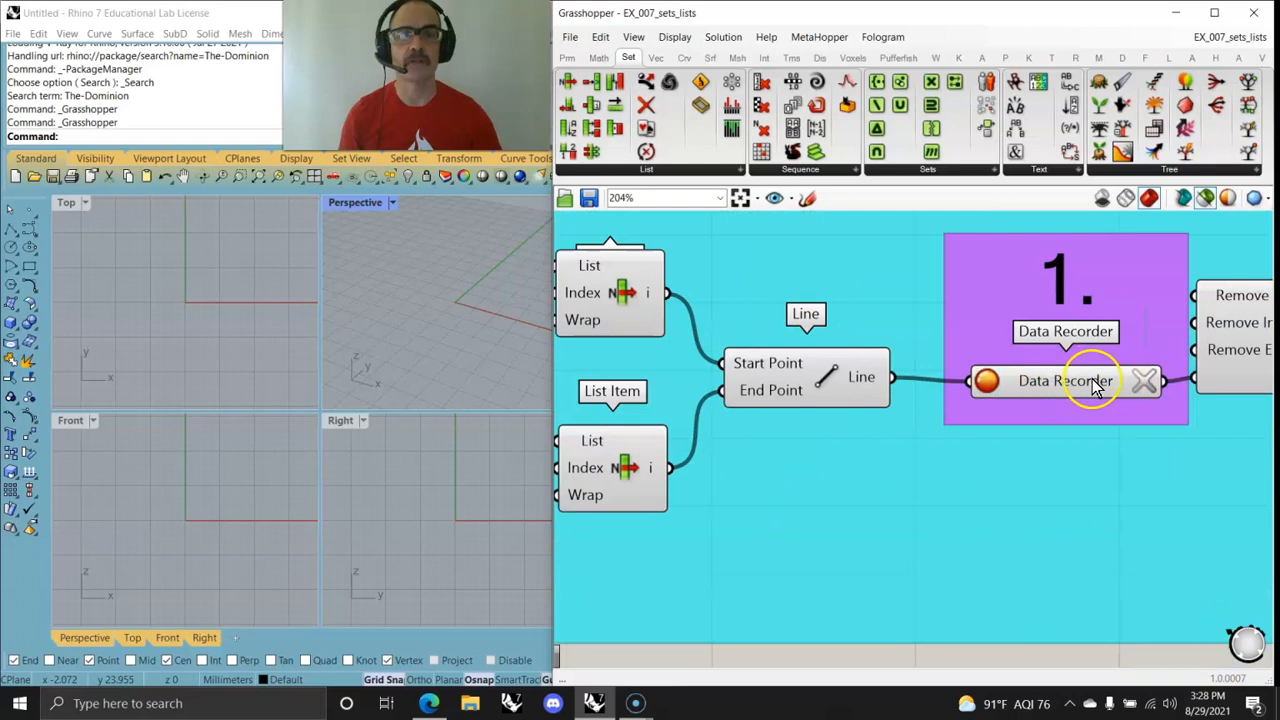
{"action": "left_click", "coordinate": [1143, 381]}
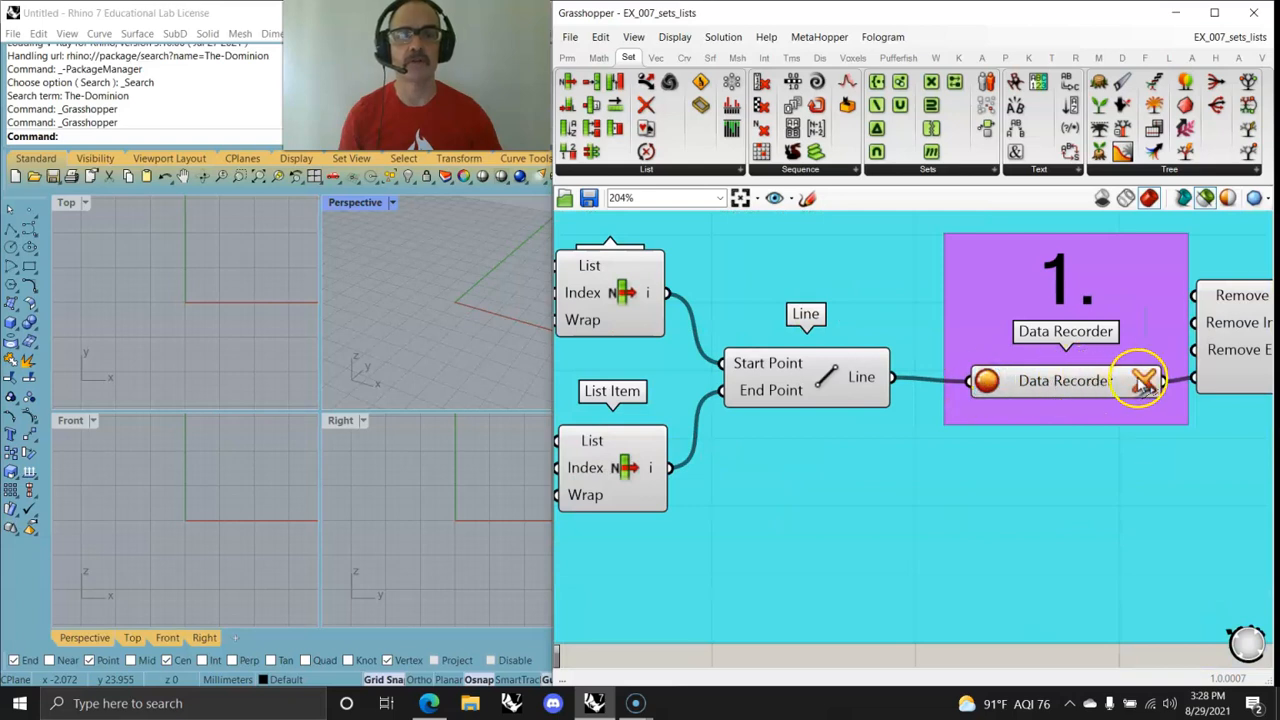
Examine the sliders feeding Populate 3D and the component chain through Data Recorder, Clean Tree and MultiPipe
{"action": "right_click_drag", "start_coordinate": [893, 473], "coordinate": [962, 455]}
{"action": "scroll", "coordinate": [968, 456], "scroll_direction": "down", "scroll_amount": 4}
{"action": "right_click_drag", "start_coordinate": [852, 473], "coordinate": [1046, 478]}
{"action": "right_click_drag", "start_coordinate": [880, 386], "coordinate": [1139, 407]}
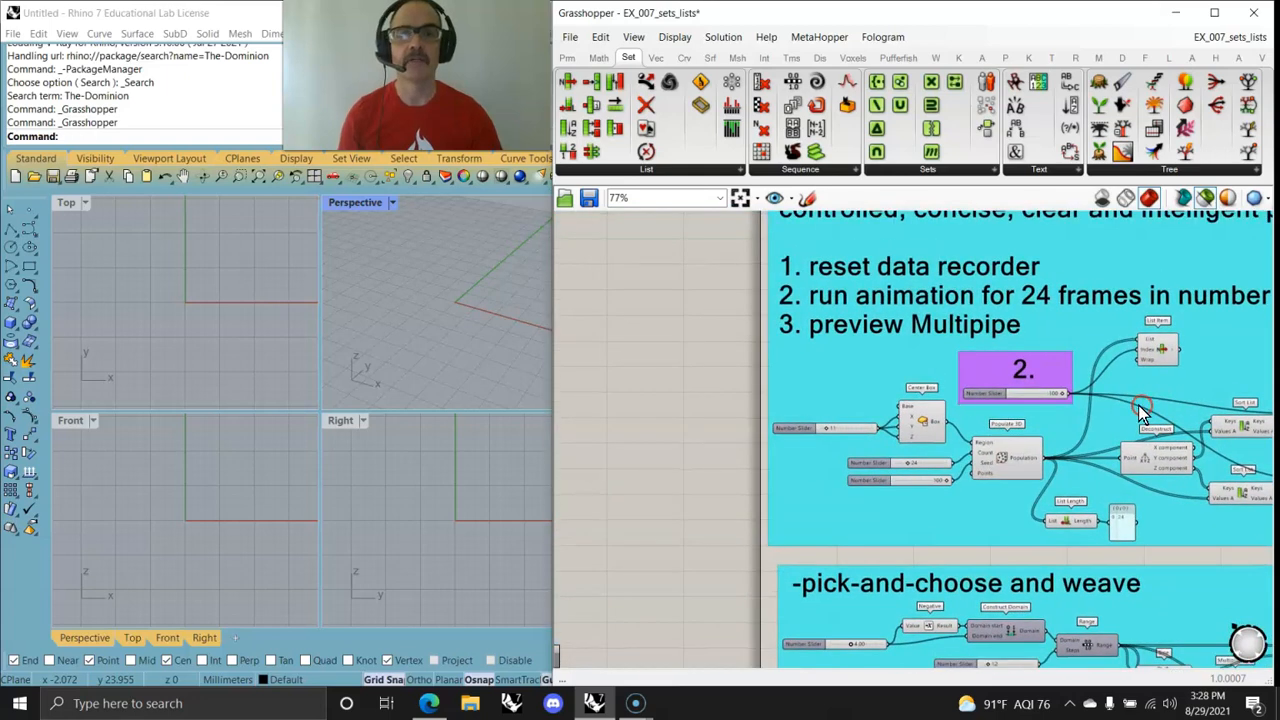
{"action": "right_click_drag", "start_coordinate": [1052, 355], "coordinate": [889, 346]}
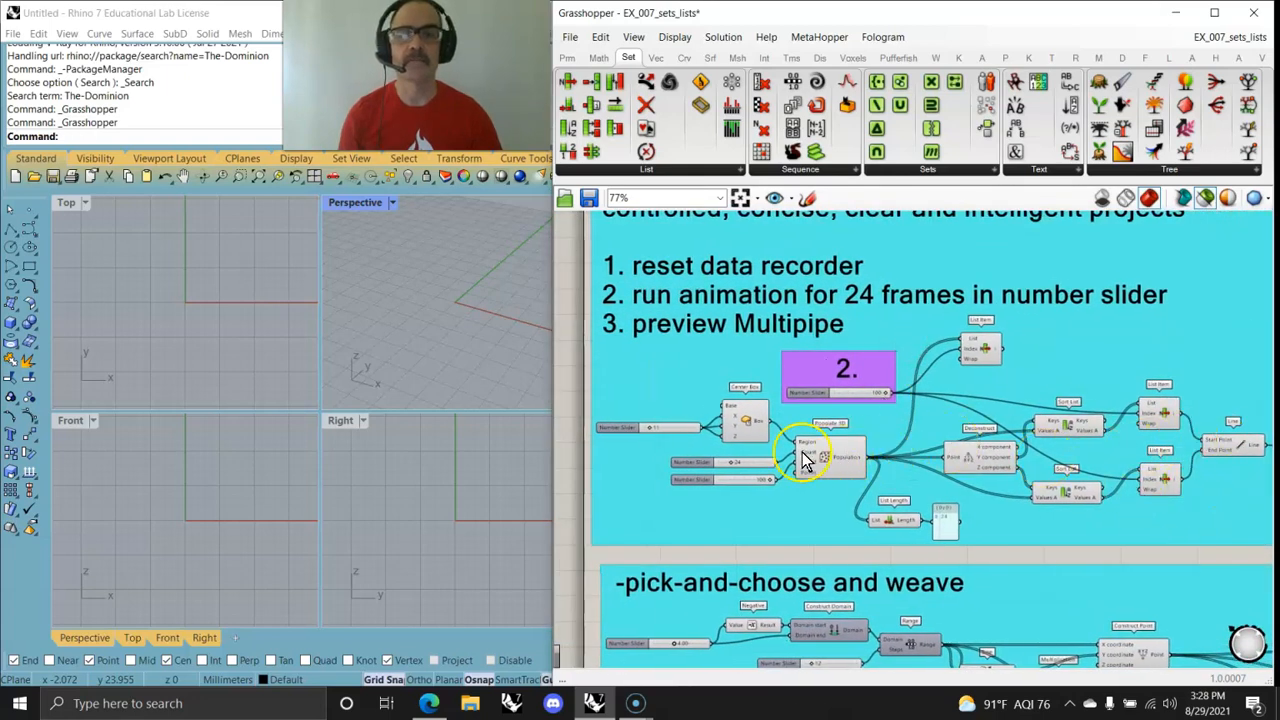
{"action": "scroll", "coordinate": [655, 438], "scroll_direction": "up", "scroll_amount": 4}
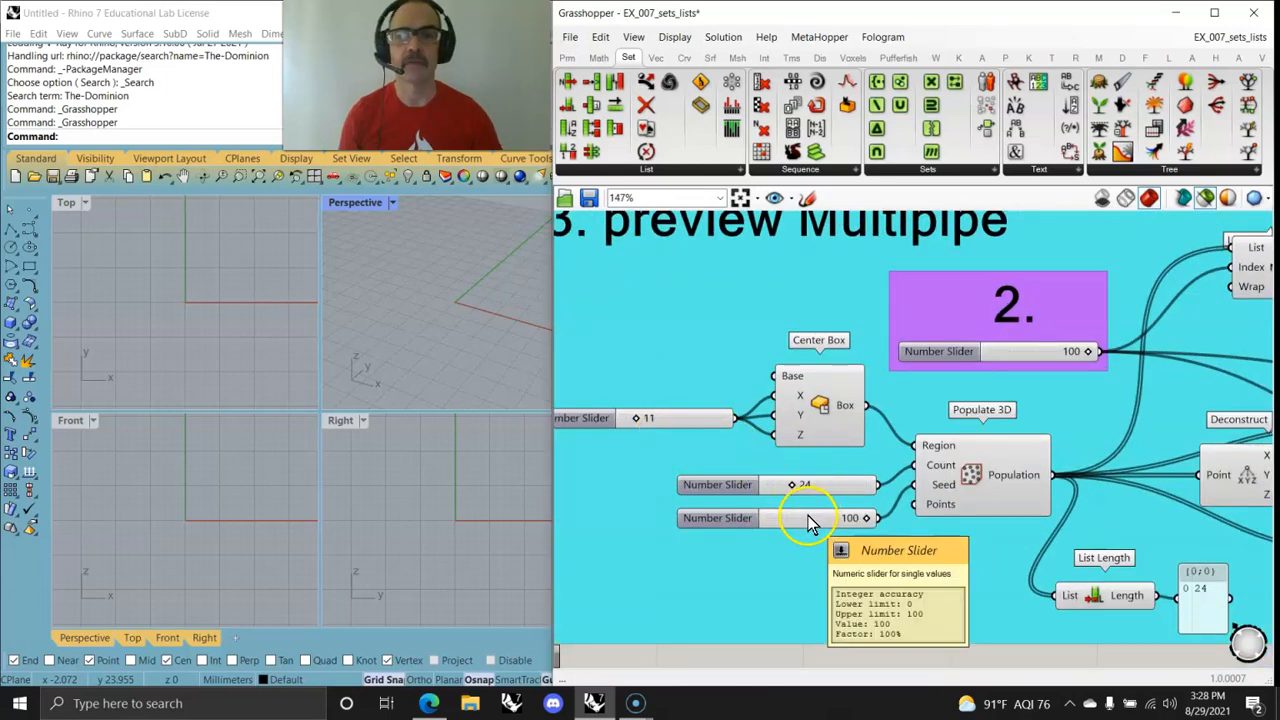
{"action": "right_click_drag", "start_coordinate": [1118, 472], "coordinate": [692, 437]}
{"action": "right_click_drag", "start_coordinate": [1108, 428], "coordinate": [863, 394]}
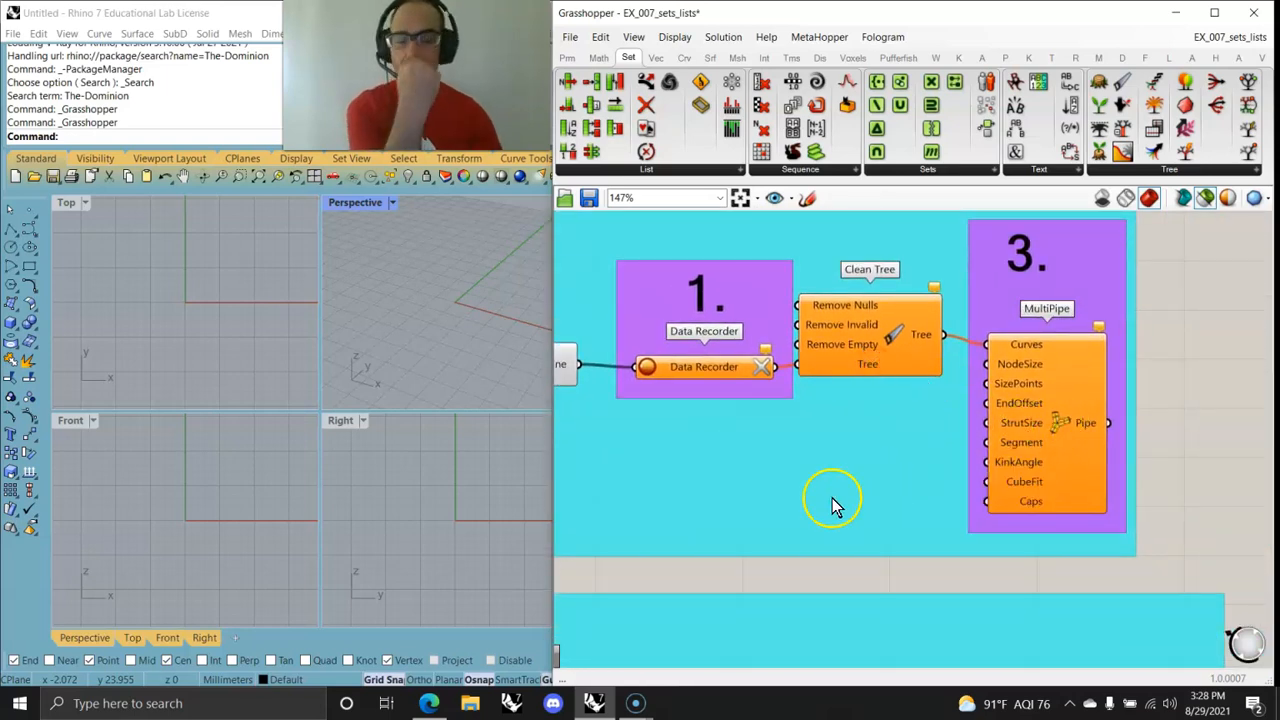
{"action": "right_click_drag", "start_coordinate": [771, 478], "coordinate": [1046, 449]}
{"action": "right_click_drag", "start_coordinate": [653, 492], "coordinate": [1023, 506]}
{"action": "right_click_drag", "start_coordinate": [664, 465], "coordinate": [964, 394]}
{"action": "right_click_drag", "start_coordinate": [669, 437], "coordinate": [868, 442]}
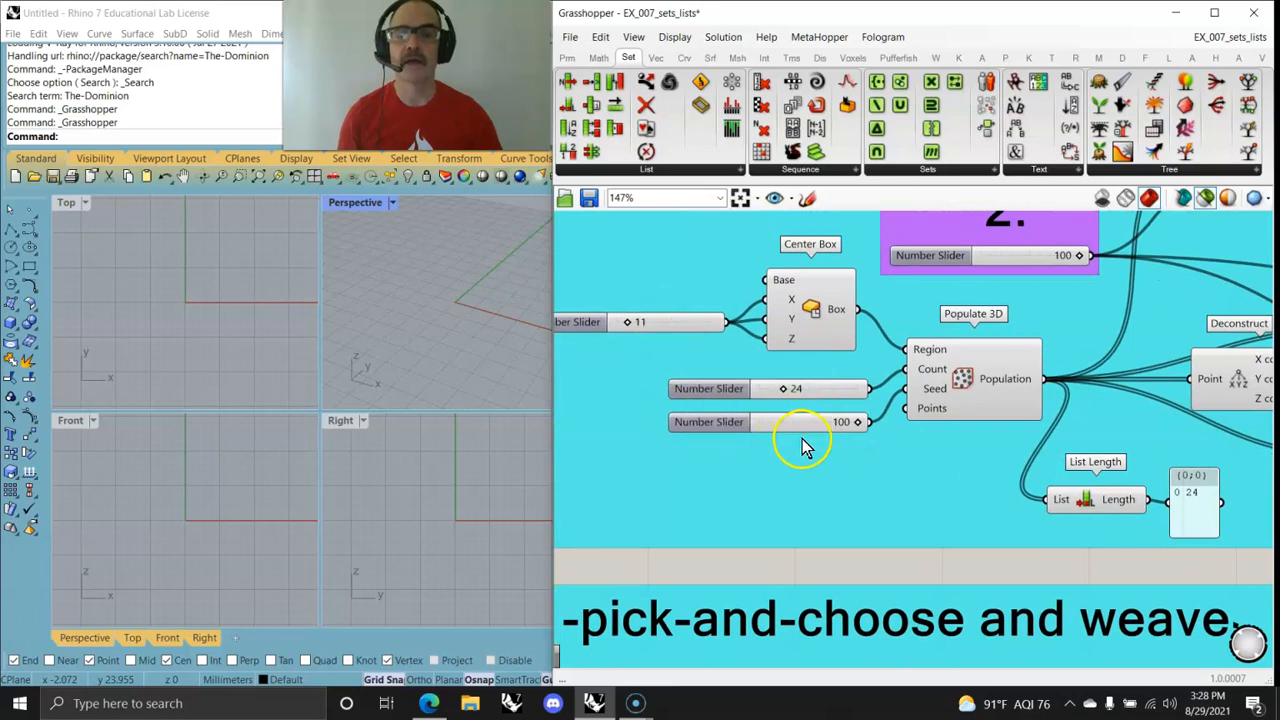
{"action": "right_click", "coordinate": [789, 424]}
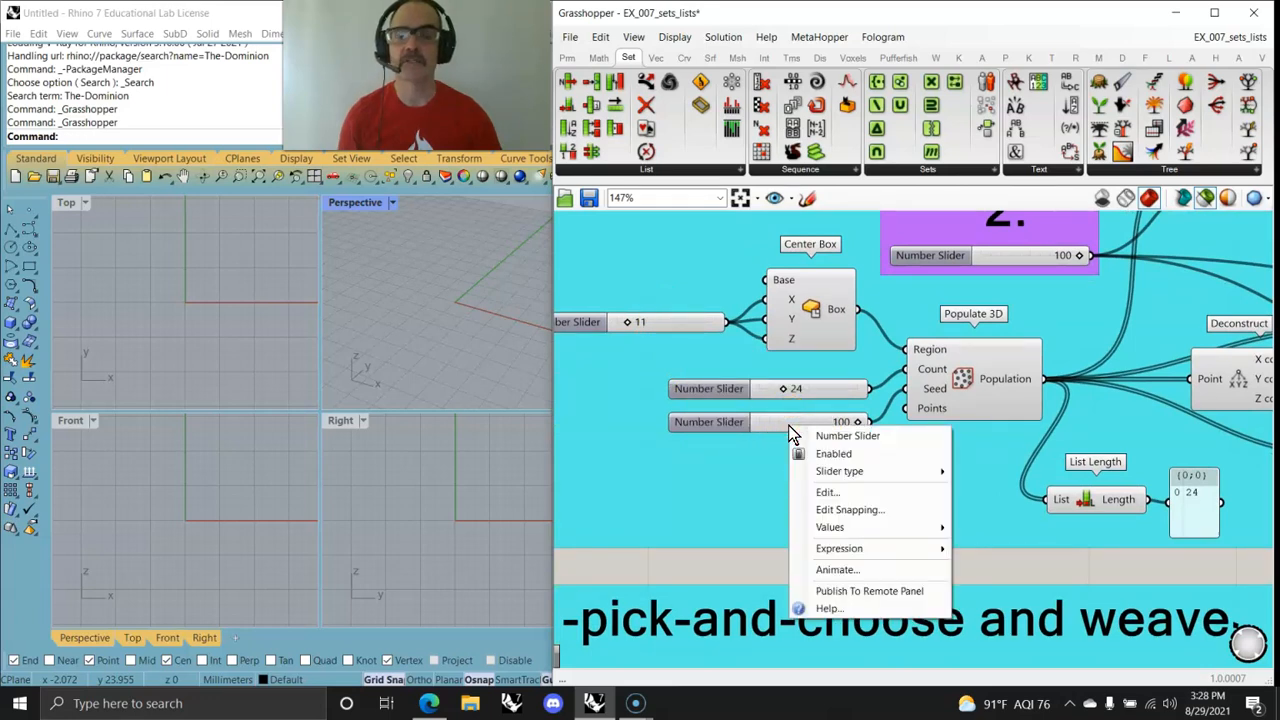
Select the MultiPipe component in purple group 3 so that its pipes are previewed
{"action": "right_click_drag", "start_coordinate": [1003, 441], "coordinate": [776, 442]}
{"action": "scroll", "coordinate": [712, 446], "scroll_direction": "down", "scroll_amount": 3}
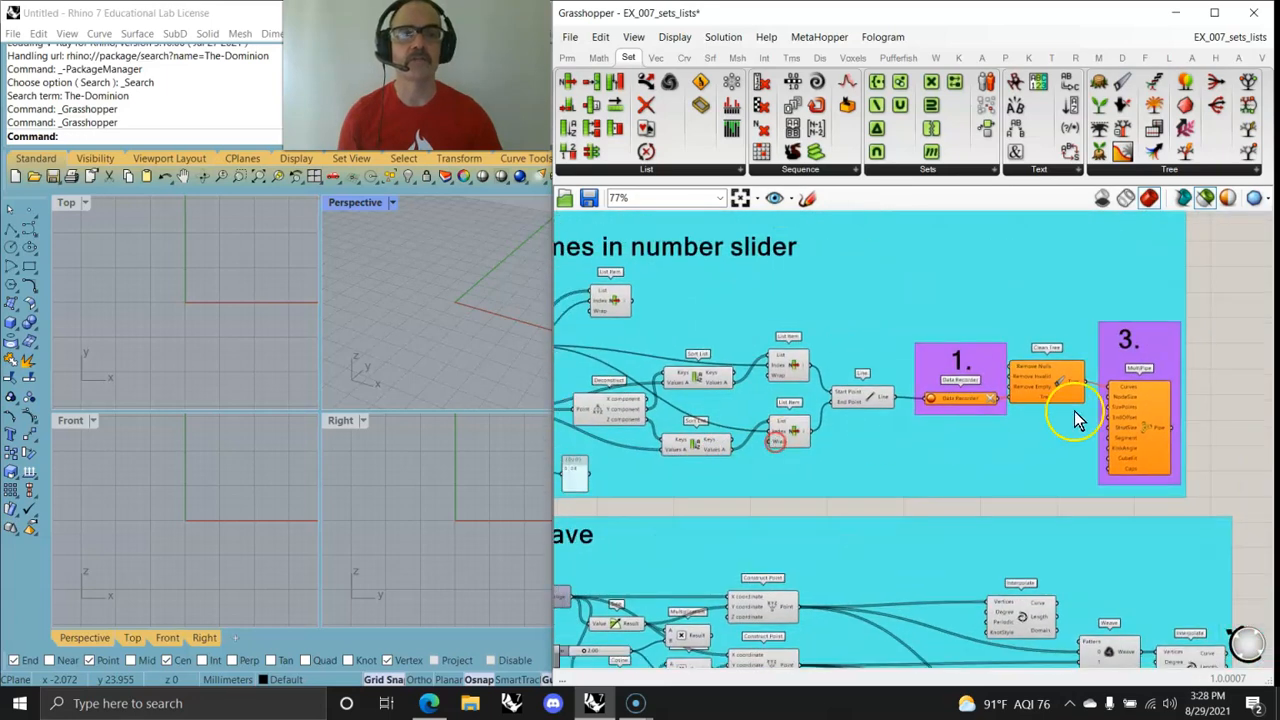
{"action": "left_click", "coordinate": [1145, 412]}
Animate the number slider that drives the Populate 3D seed, using a frame count of 24
{"action": "right_click_drag", "start_coordinate": [700, 489], "coordinate": [1069, 449]}
{"action": "right_click_drag", "start_coordinate": [746, 454], "coordinate": [808, 486]}
{"action": "scroll", "coordinate": [776, 430], "scroll_direction": "up", "scroll_amount": 3}
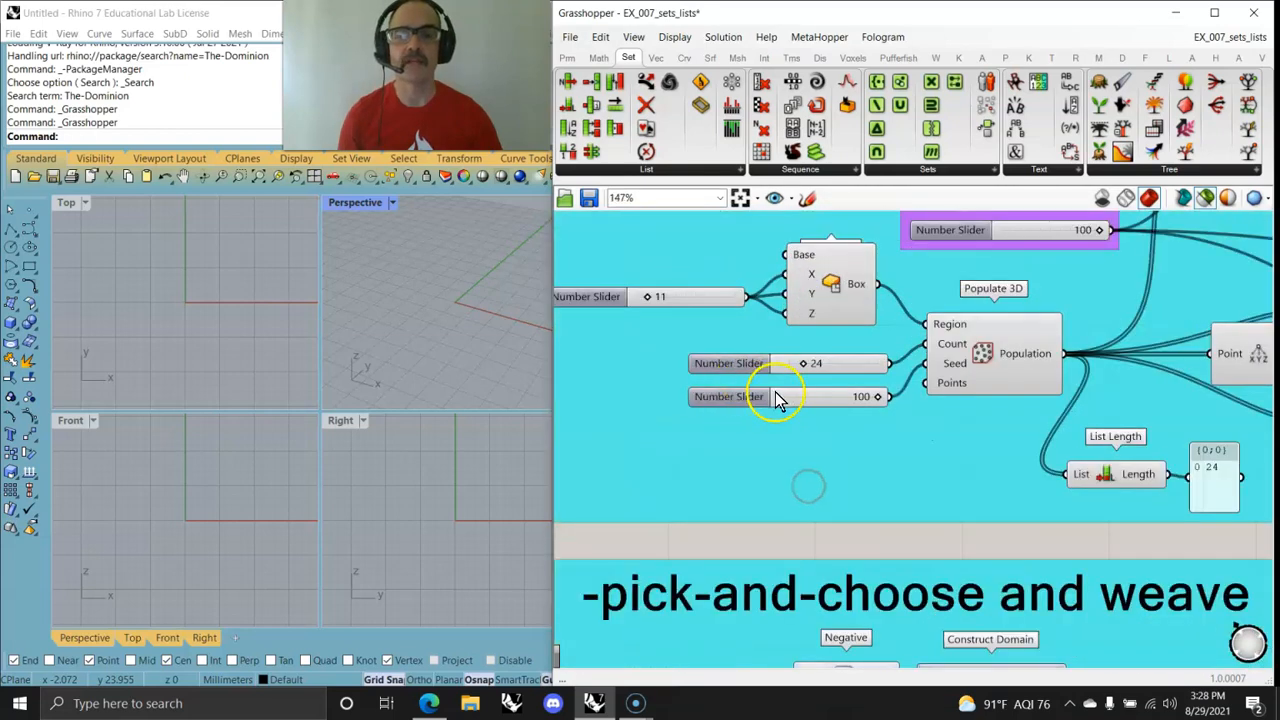
{"action": "scroll", "coordinate": [780, 398], "scroll_direction": "up", "scroll_amount": 2}
{"action": "right_click", "coordinate": [818, 405]}
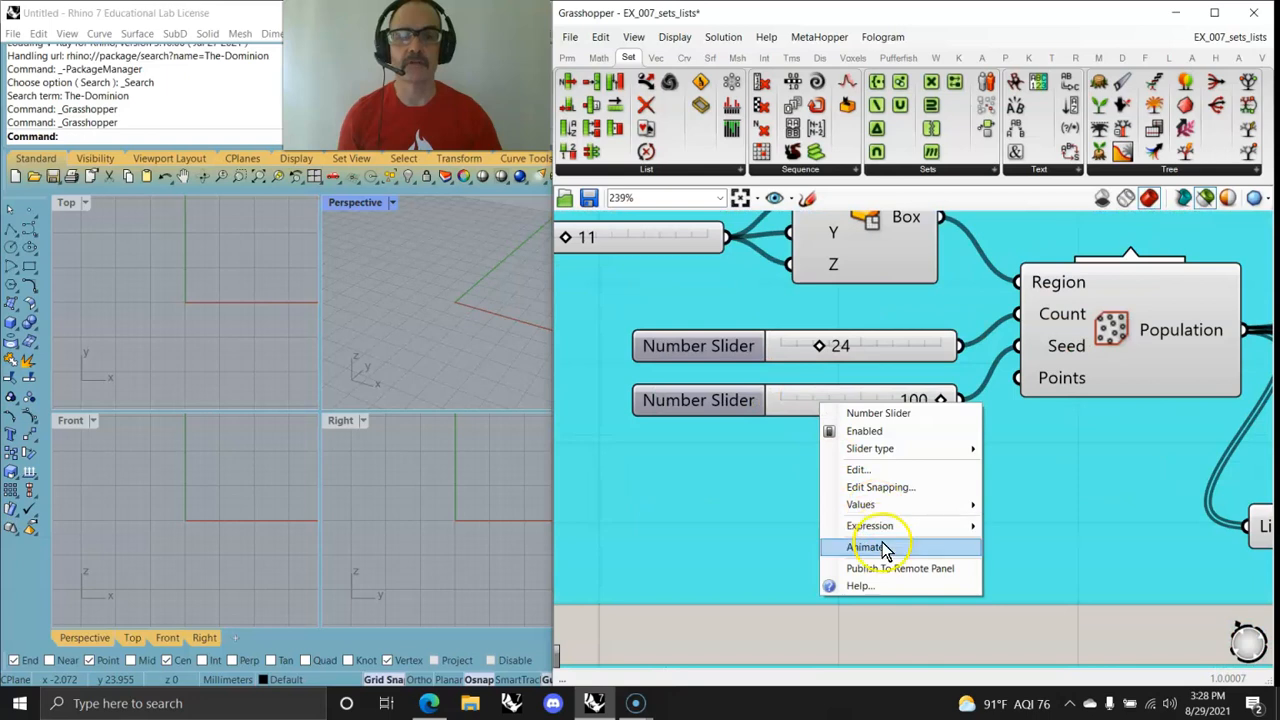
{"action": "left_click", "coordinate": [884, 547]}
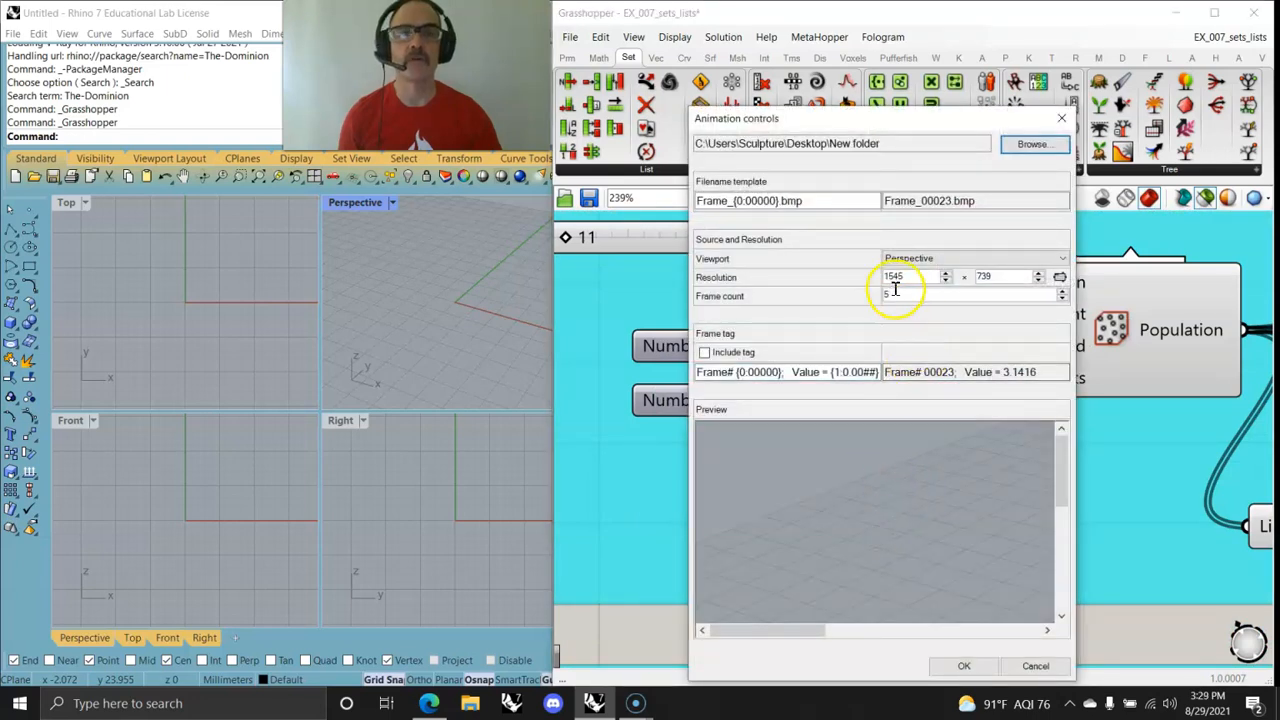
{"action": "type", "text": "4"}
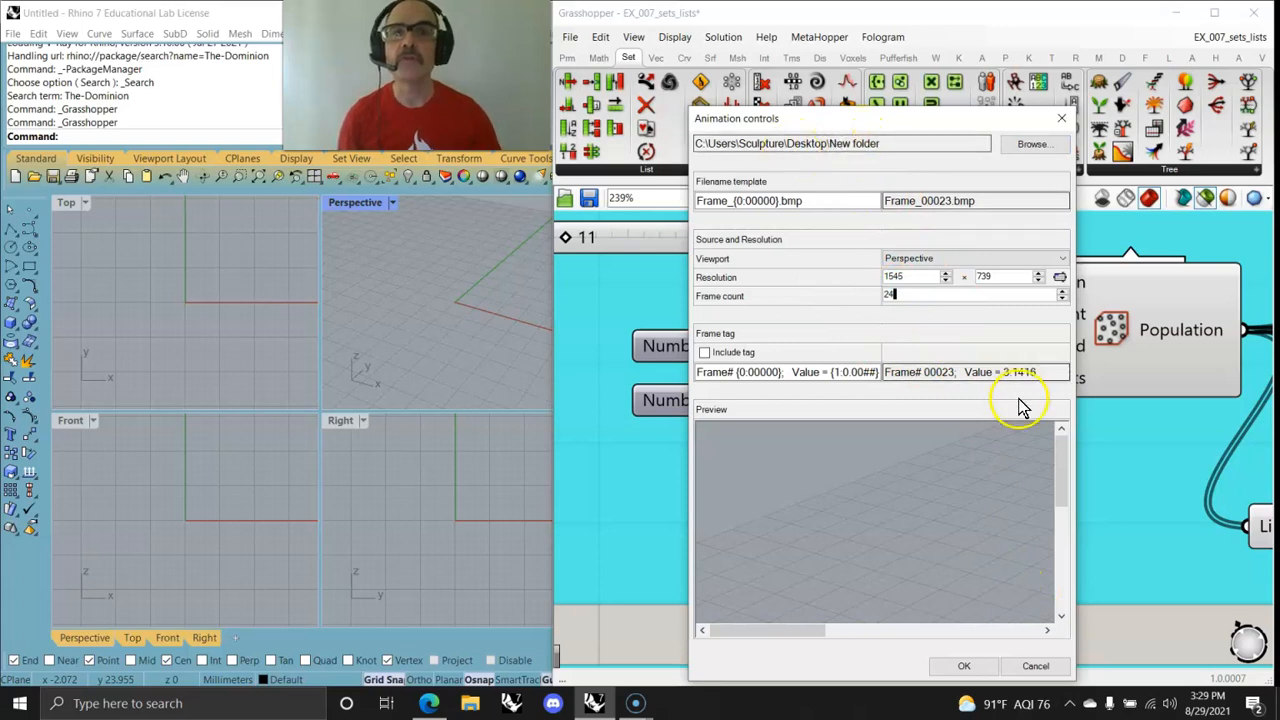
{"action": "left_click", "coordinate": [964, 666]}
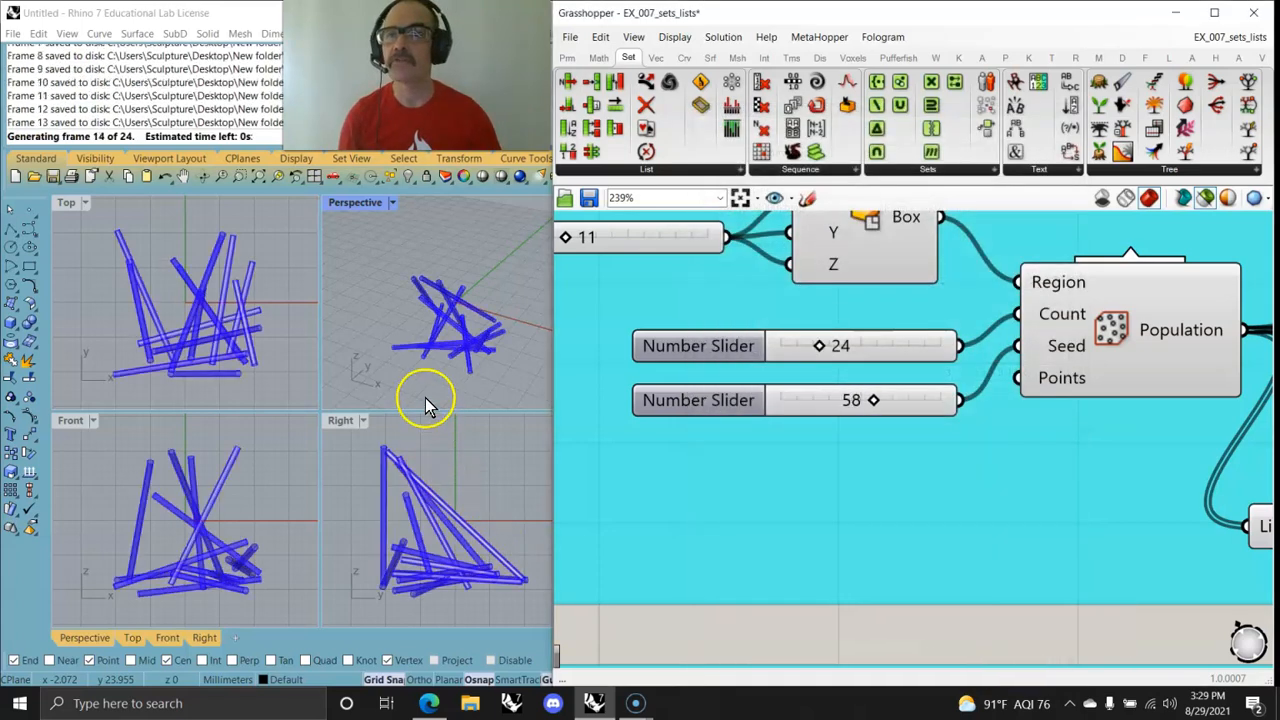
{"action": "right_click_drag", "start_coordinate": [441, 375], "coordinate": [441, 340]}
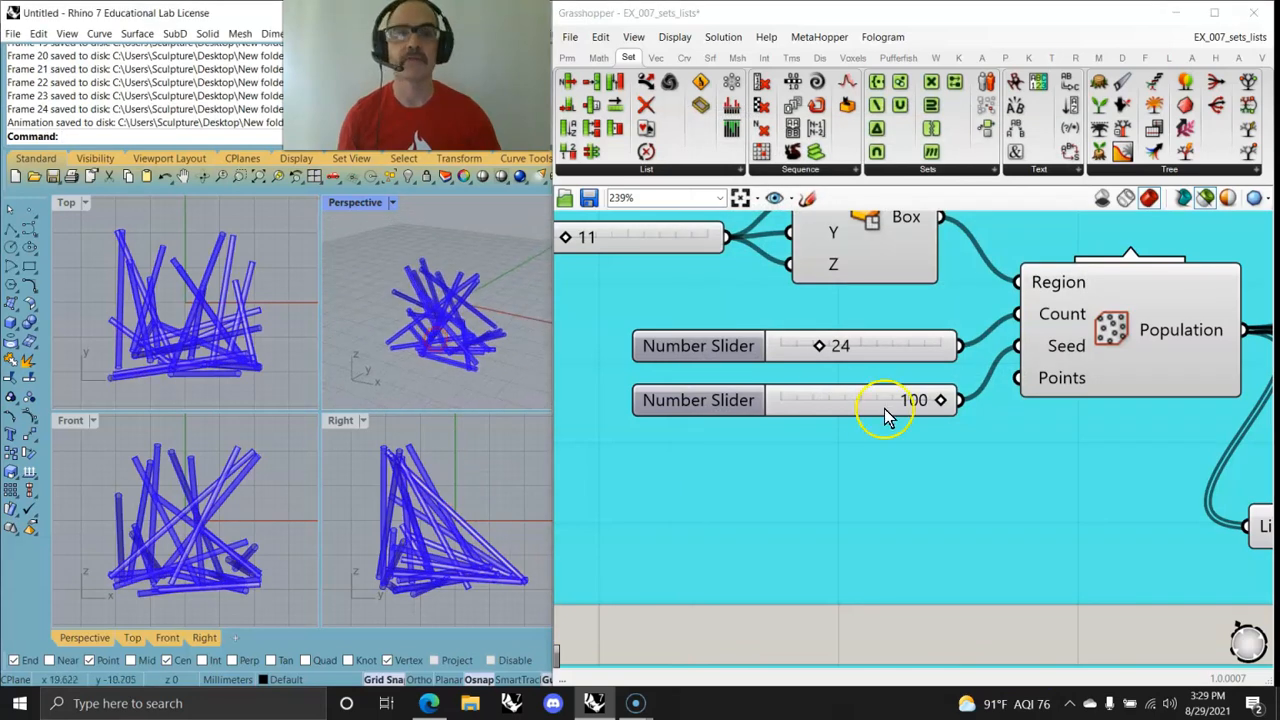
{"action": "scroll", "coordinate": [930, 408], "scroll_direction": "down", "scroll_amount": 2}
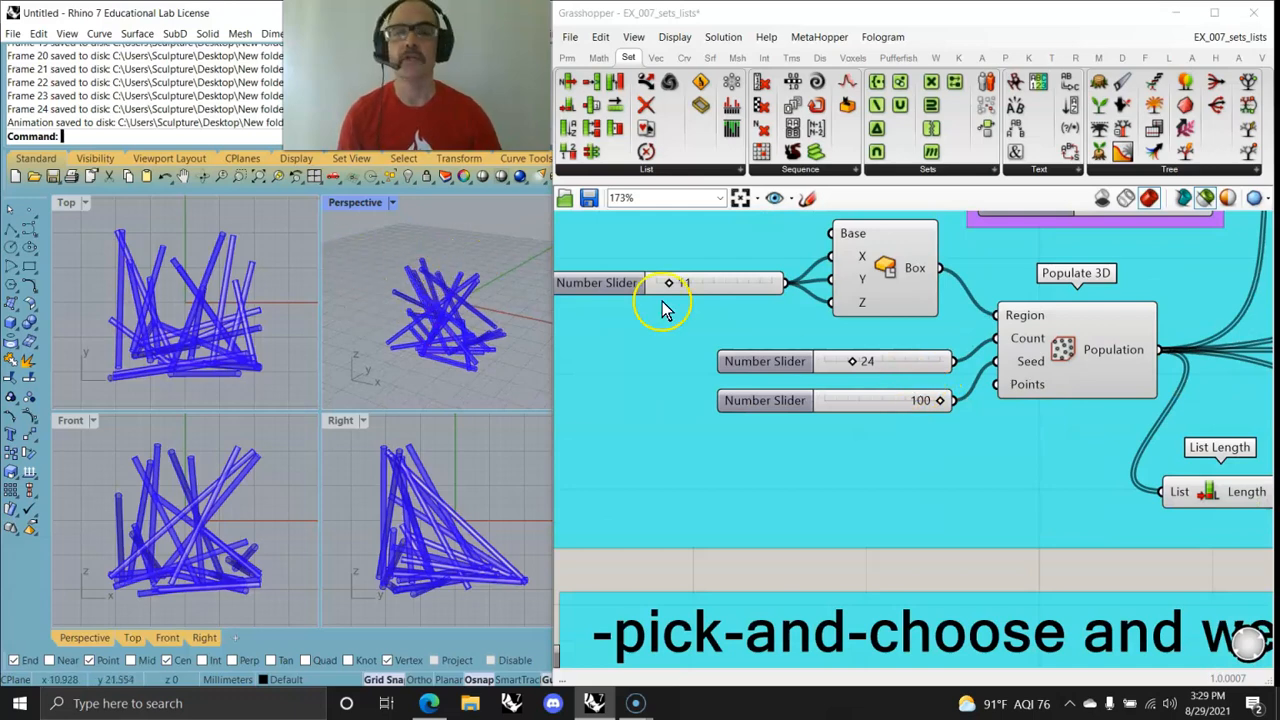
{"action": "scroll", "coordinate": [770, 365], "scroll_direction": "down", "scroll_amount": 4}
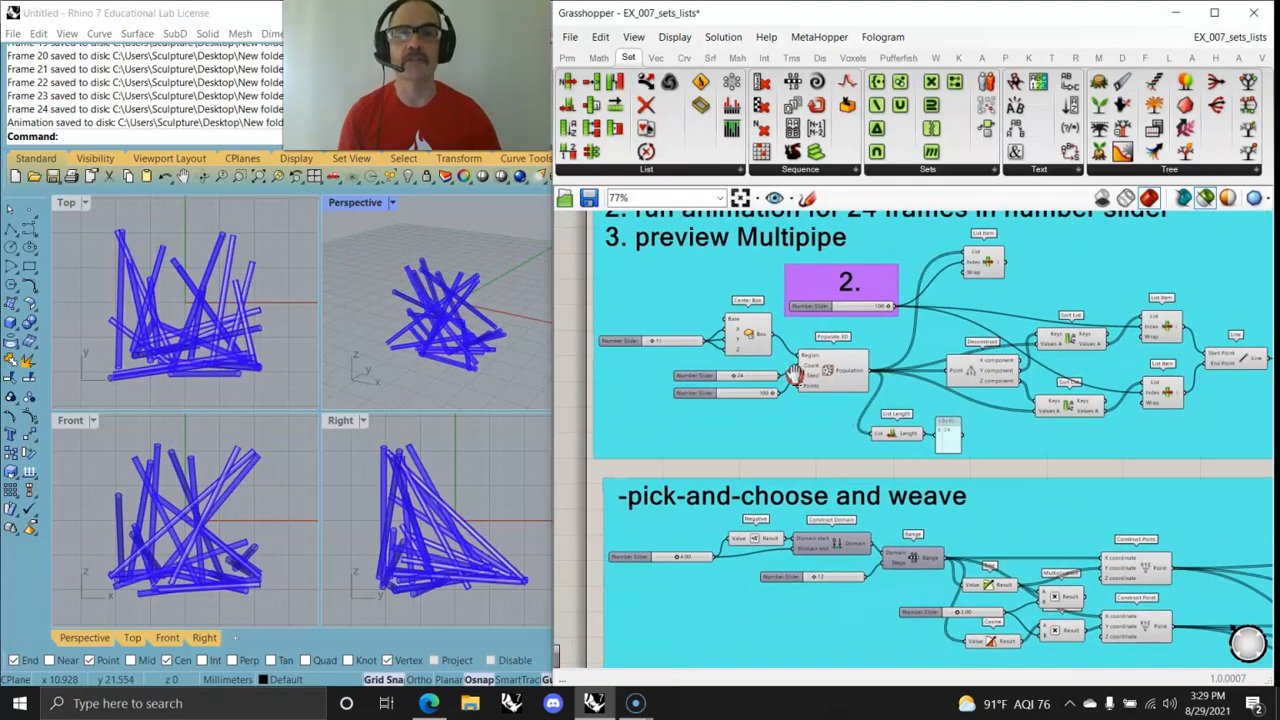
Clear the recorded data from the Data Recorder in purple group 1 and select MultiPipe so its pipes are previewed
{"action": "scroll", "coordinate": [835, 335], "scroll_direction": "up", "scroll_amount": 3}
{"action": "right_click_drag", "start_coordinate": [638, 441], "coordinate": [660, 433]}
{"action": "right_click_drag", "start_coordinate": [900, 298], "coordinate": [628, 347]}
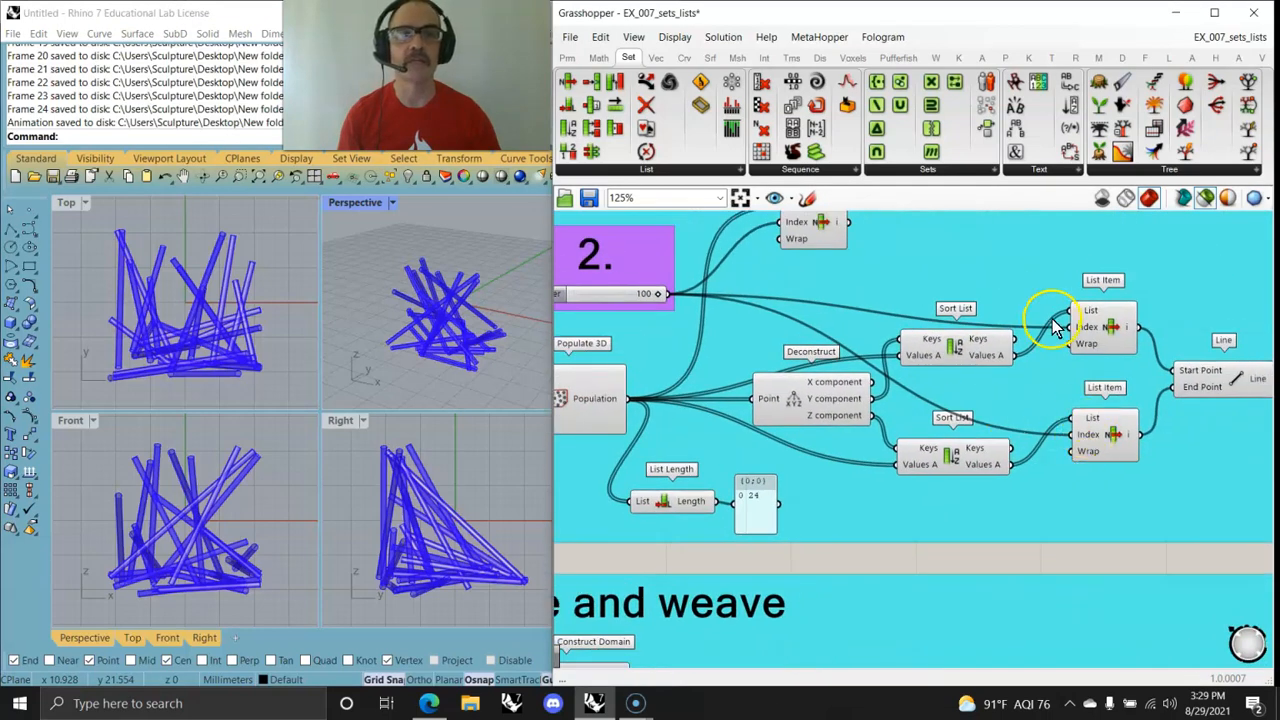
{"action": "scroll", "coordinate": [958, 418], "scroll_direction": "down", "scroll_amount": 3}
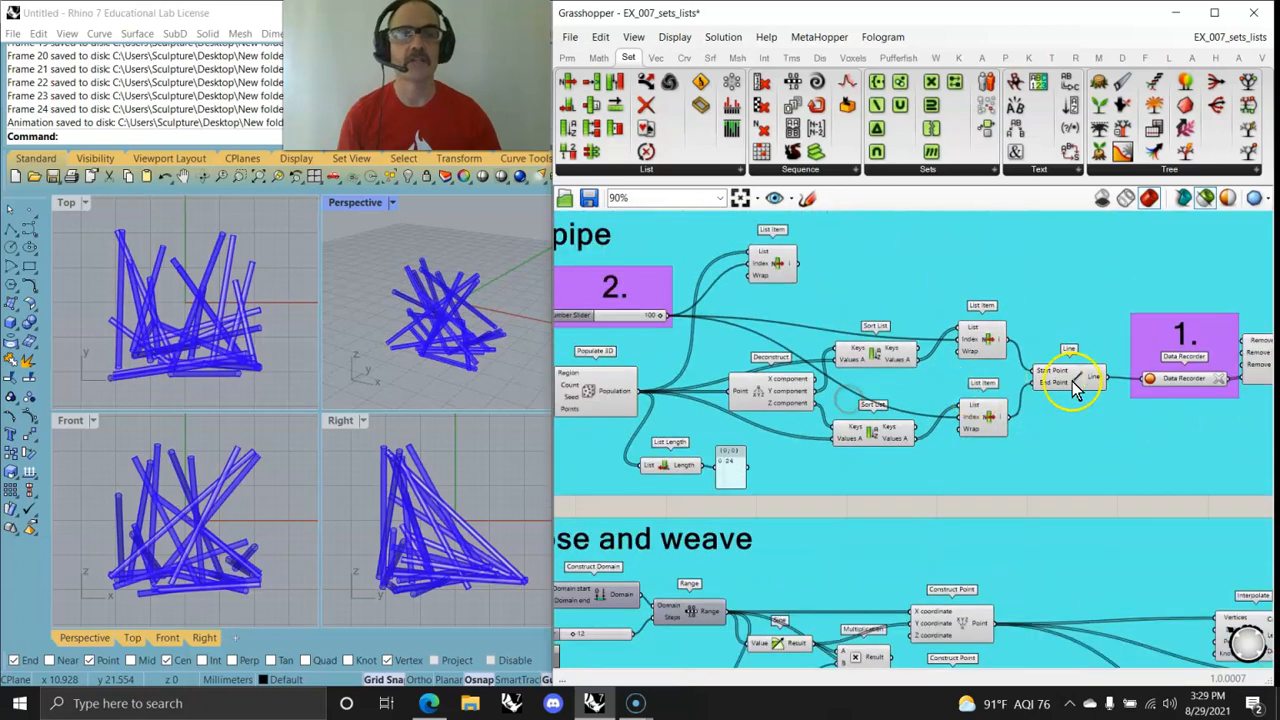
{"action": "left_click", "coordinate": [1067, 369]}
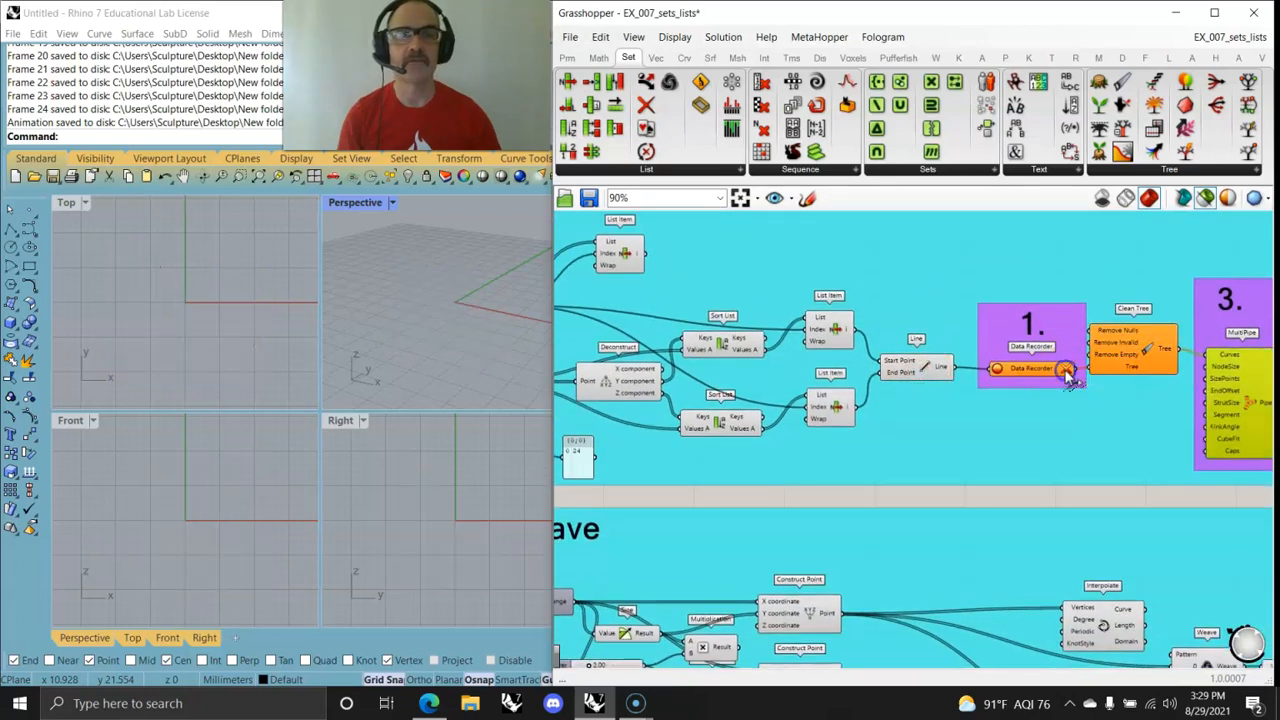
{"action": "right_click", "coordinate": [836, 452]}
{"action": "left_click", "coordinate": [1249, 407]}
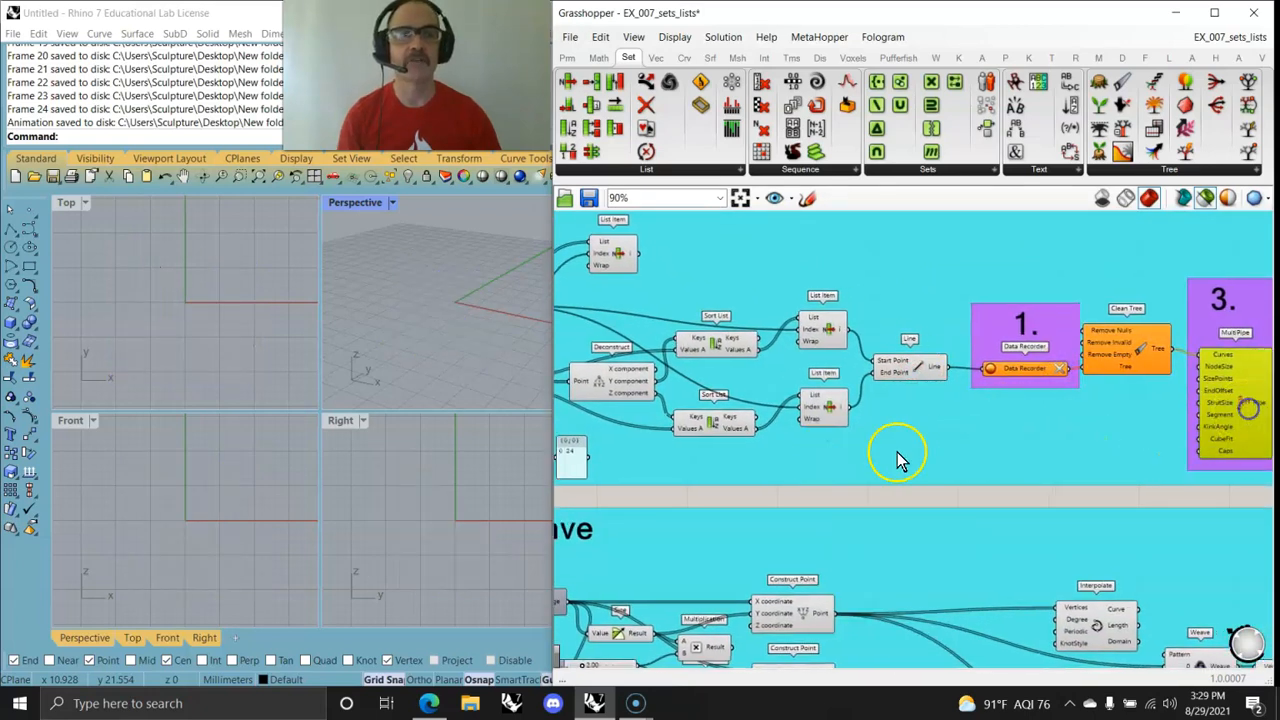
Animate the number slider in purple group 2 with a frame count of 24 and inspect the generated pipes in Perspective
{"action": "right_click_drag", "start_coordinate": [773, 445], "coordinate": [1052, 482]}
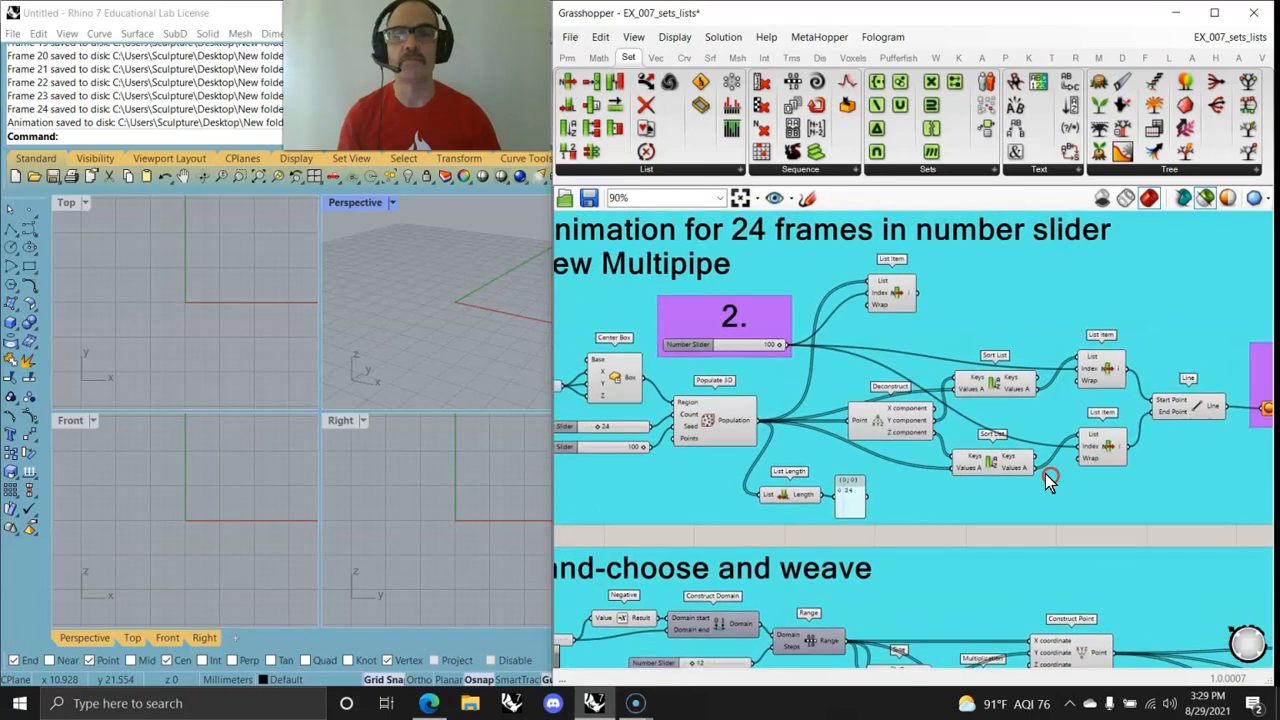
{"action": "scroll", "coordinate": [745, 349], "scroll_direction": "up", "scroll_amount": 5}
{"action": "right_click", "coordinate": [747, 349]}
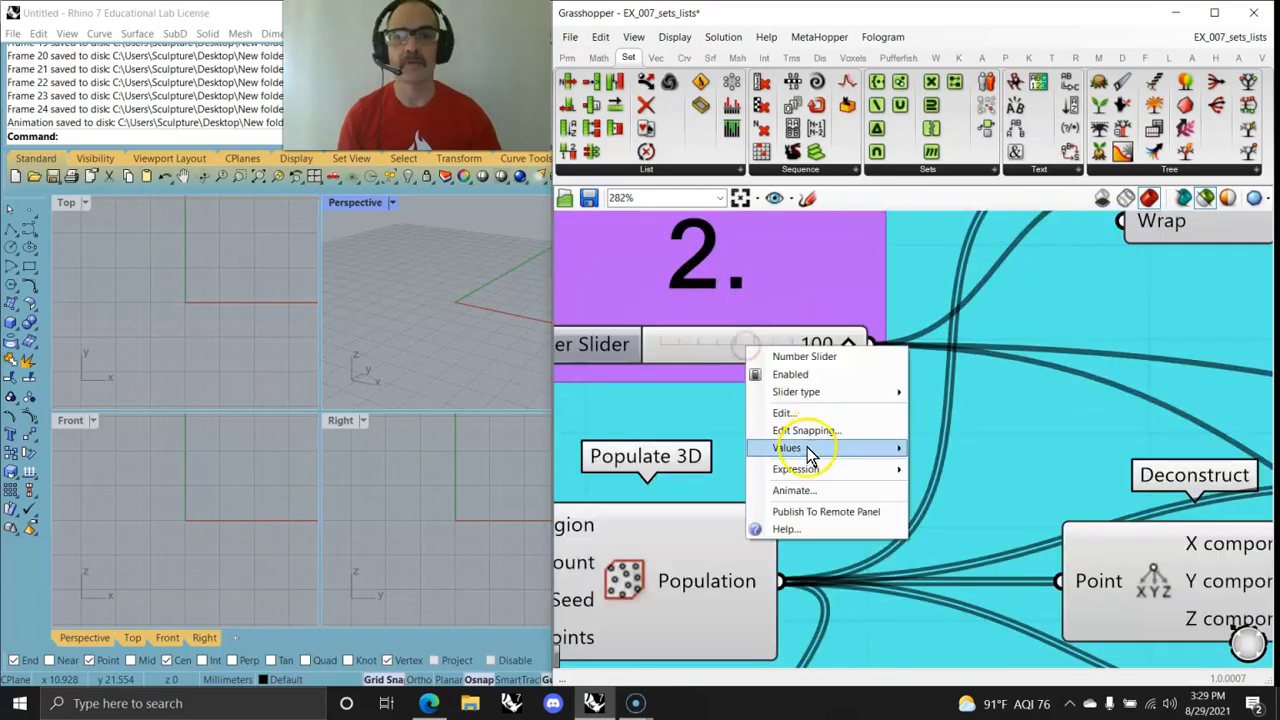
{"action": "left_click", "coordinate": [809, 489]}
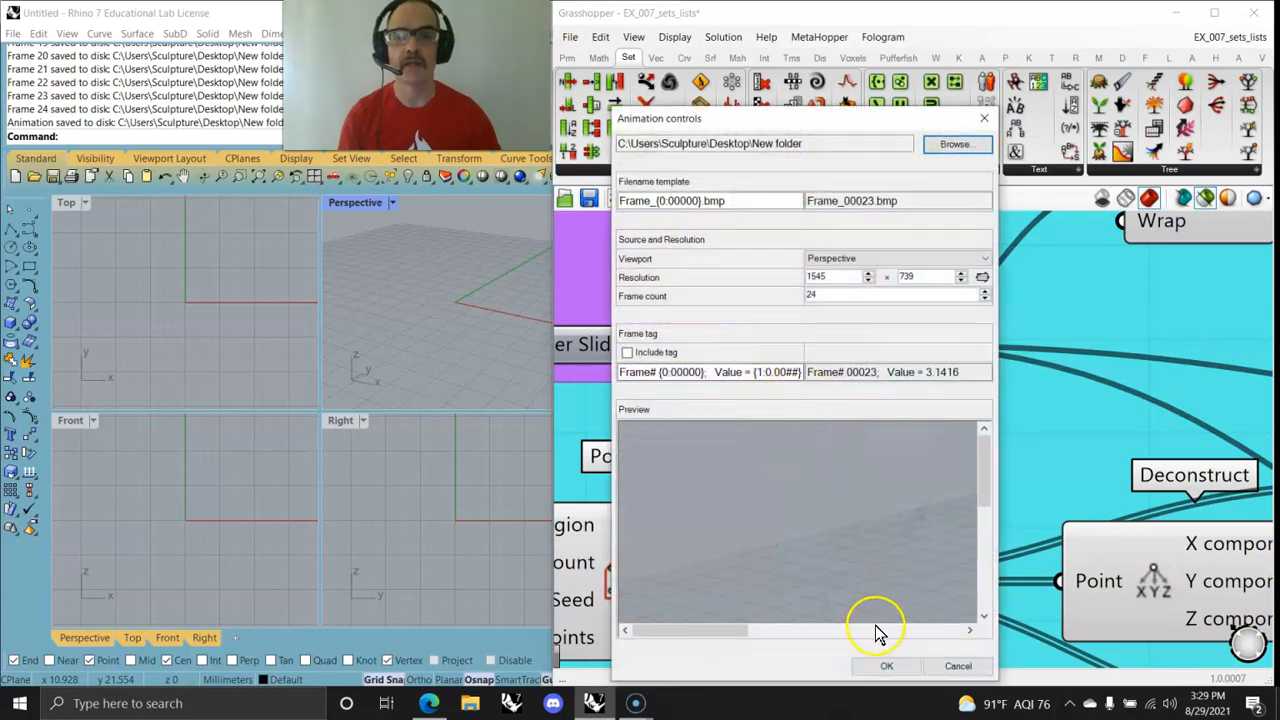
{"action": "left_click", "coordinate": [886, 666]}
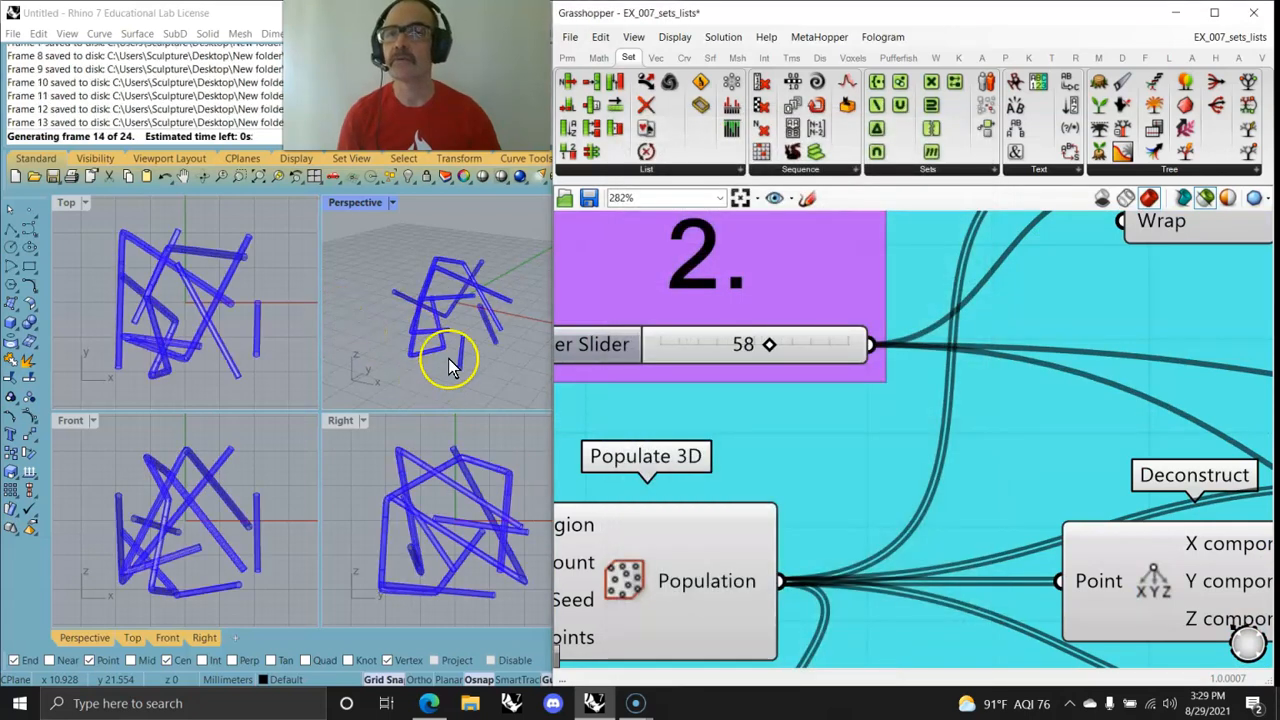
{"action": "right_click_drag", "start_coordinate": [462, 365], "coordinate": [443, 336]}
{"action": "right_click_drag", "start_coordinate": [692, 377], "coordinate": [910, 380]}
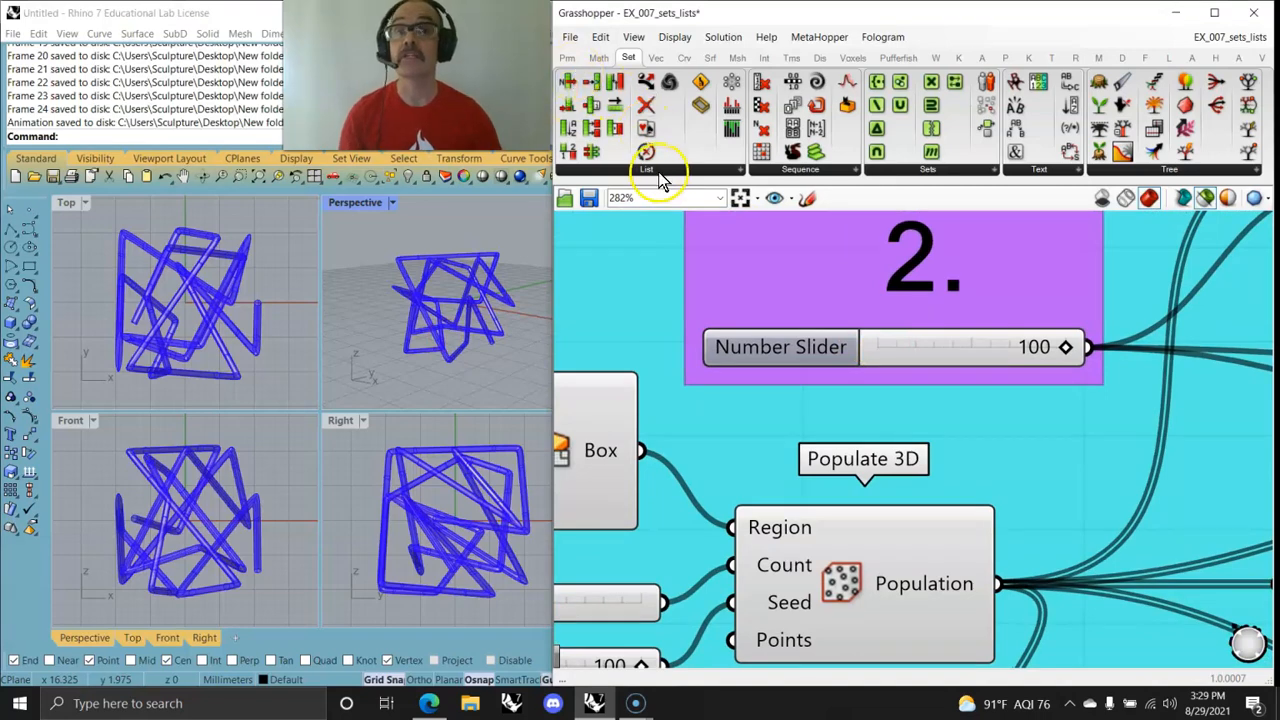
Ungroup the cyan background group that encloses the 007_sets_list instructions and components
{"action": "scroll", "coordinate": [772, 400], "scroll_direction": "down", "scroll_amount": 6}
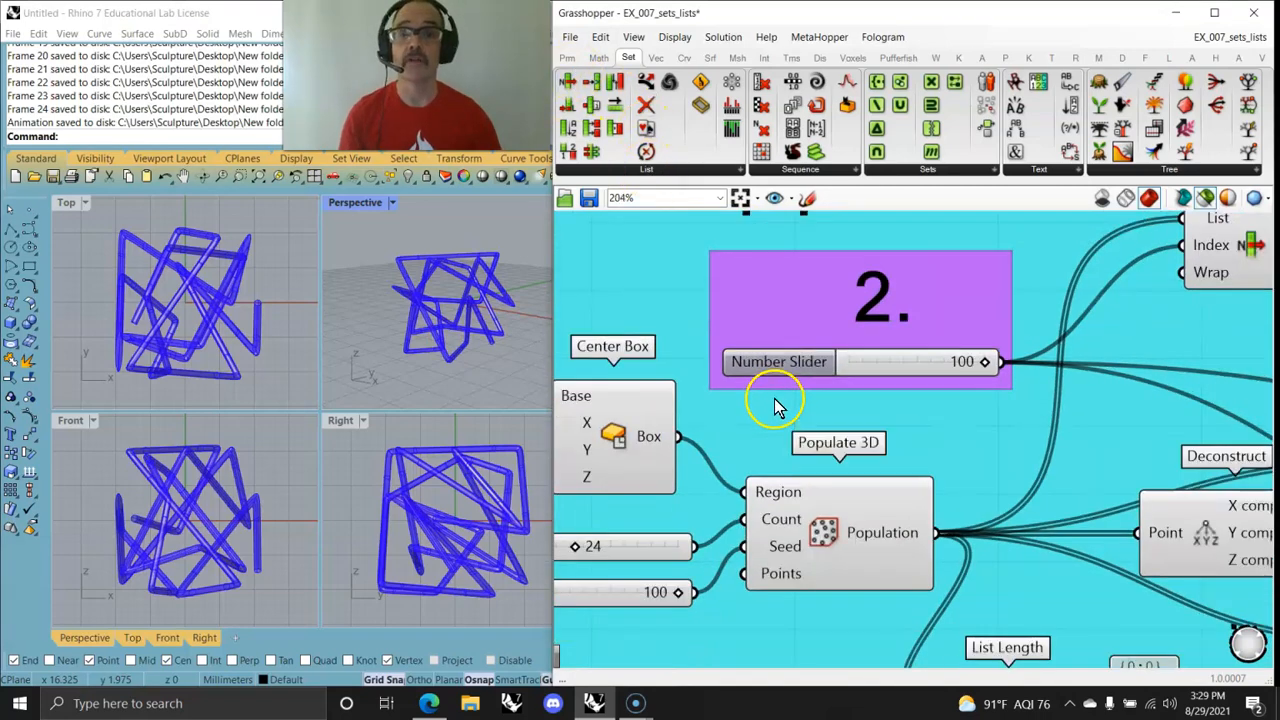
{"action": "right_click_drag", "start_coordinate": [888, 370], "coordinate": [909, 375]}
{"action": "scroll", "coordinate": [909, 375], "scroll_direction": "down", "scroll_amount": 3}
{"action": "right_click_drag", "start_coordinate": [1014, 406], "coordinate": [980, 359]}
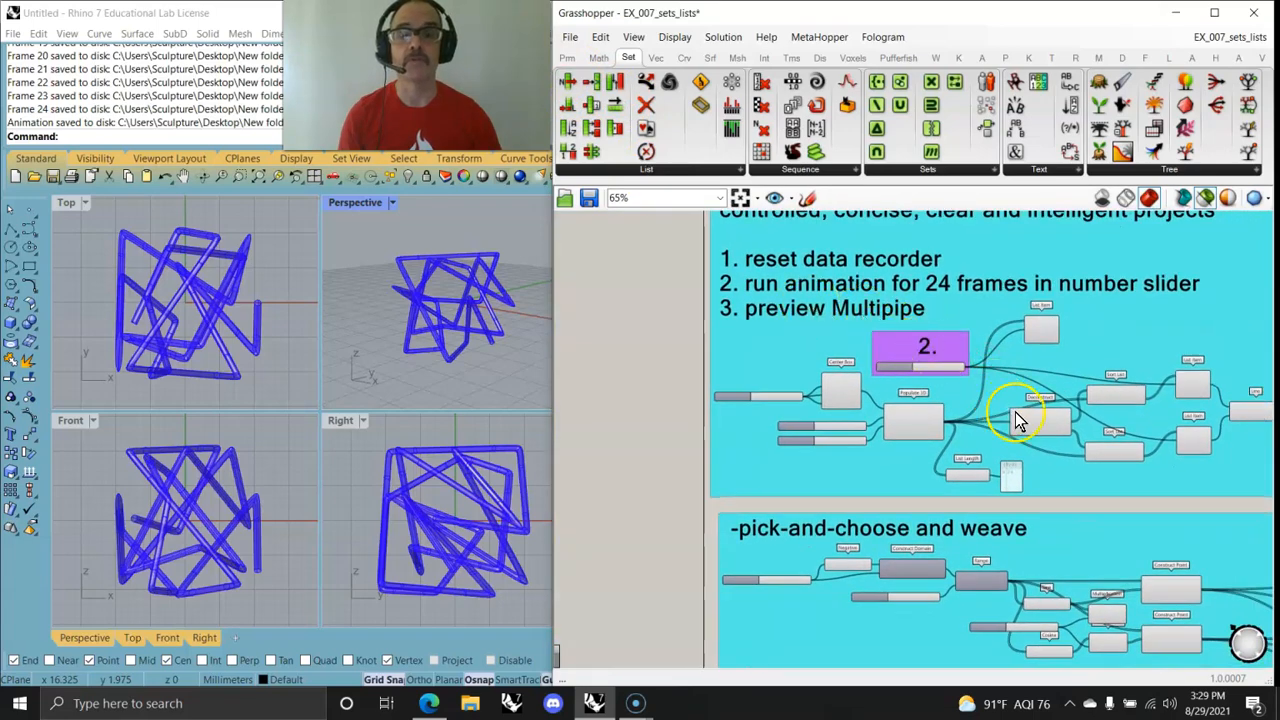
{"action": "right_click_drag", "start_coordinate": [1001, 418], "coordinate": [692, 342]}
{"action": "scroll", "coordinate": [1230, 600], "scroll_direction": "down", "scroll_amount": 2}
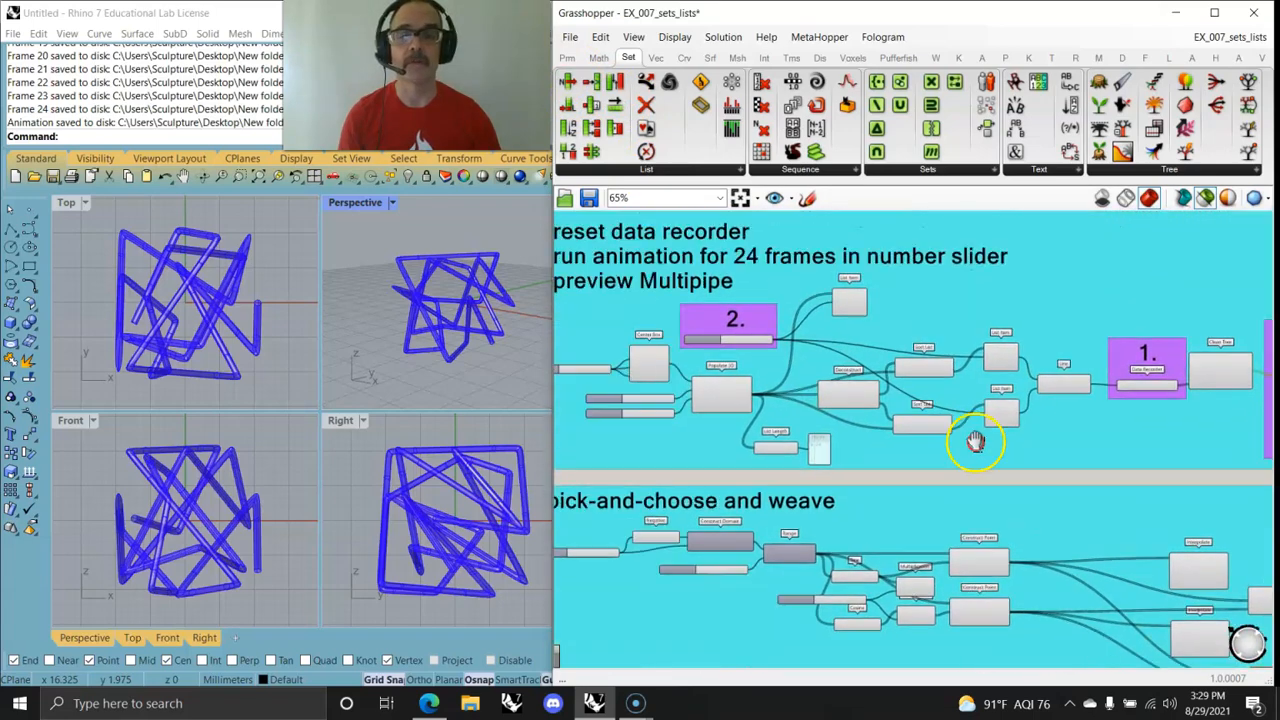
{"action": "right_click_drag", "start_coordinate": [928, 463], "coordinate": [926, 475]}
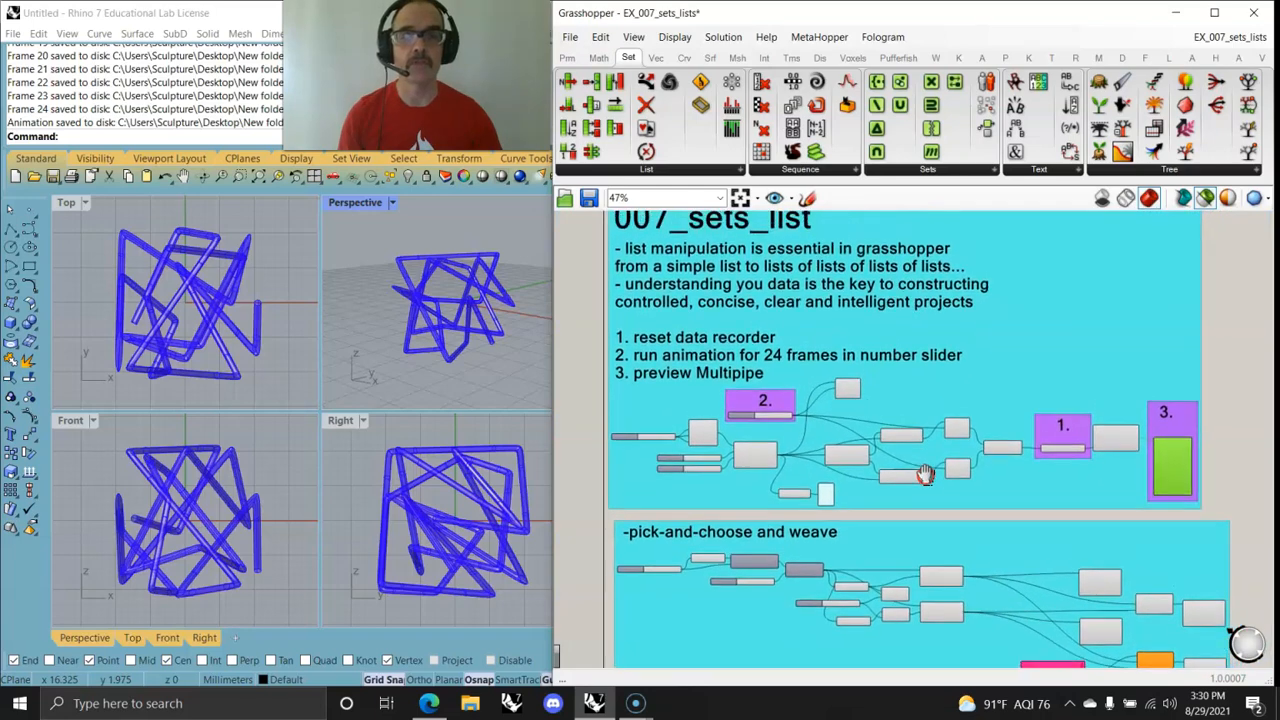
{"action": "left_click", "coordinate": [1056, 474]}
{"action": "right_click", "coordinate": [1056, 474]}
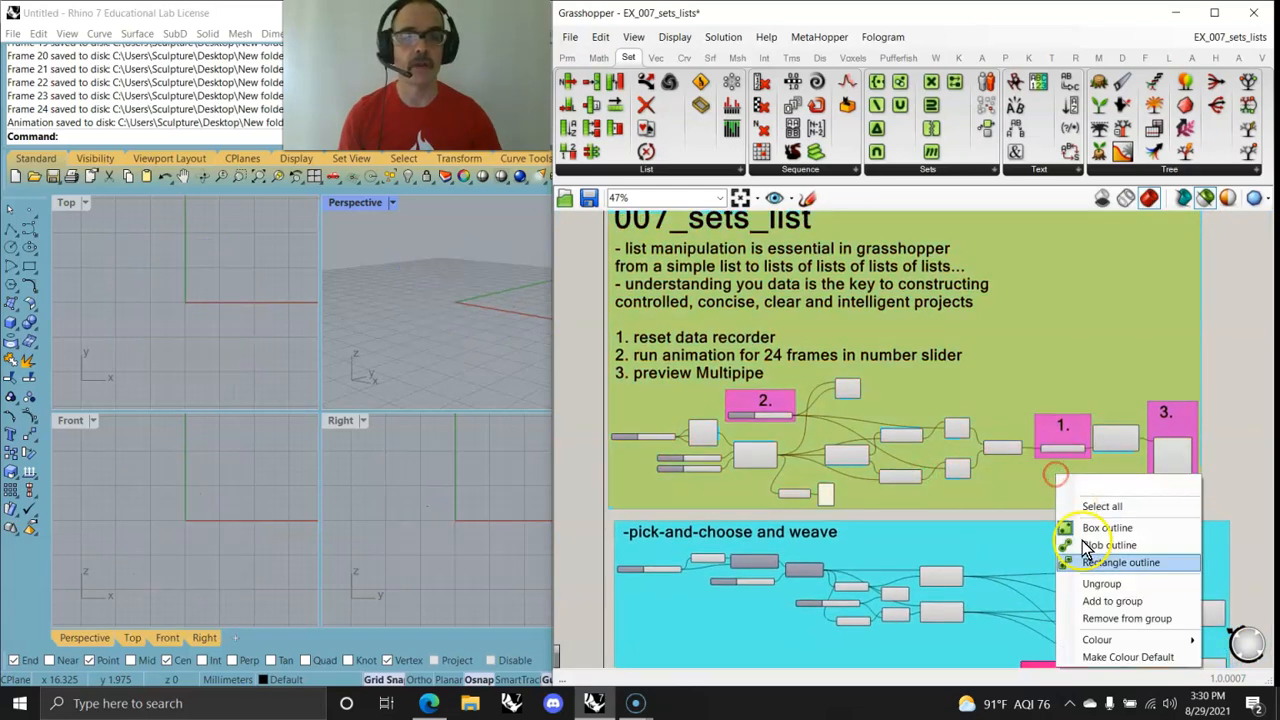
{"action": "left_click", "coordinate": [1100, 586]}
Preview the Center Box in the viewports and check the slider that drives its X, Y and Z sizes
{"action": "scroll", "coordinate": [670, 490], "scroll_direction": "up", "scroll_amount": 6}
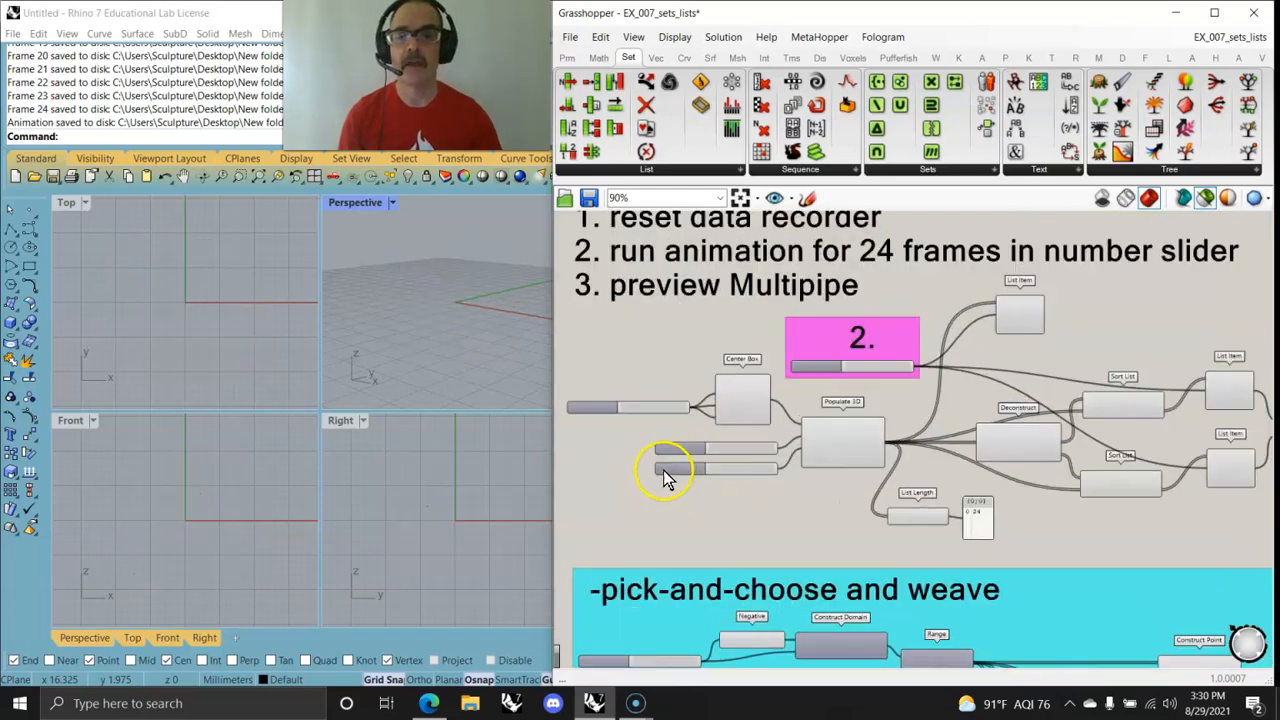
{"action": "left_click", "coordinate": [910, 385]}
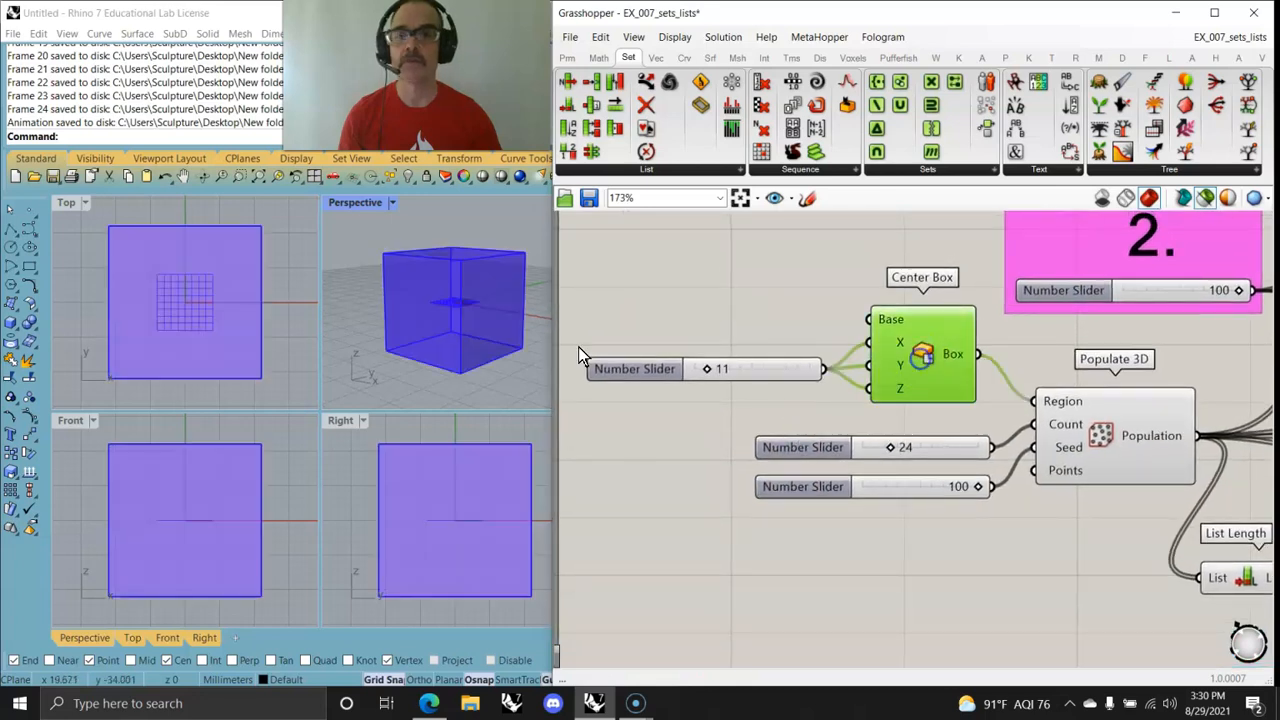
{"action": "left_click", "coordinate": [447, 355]}
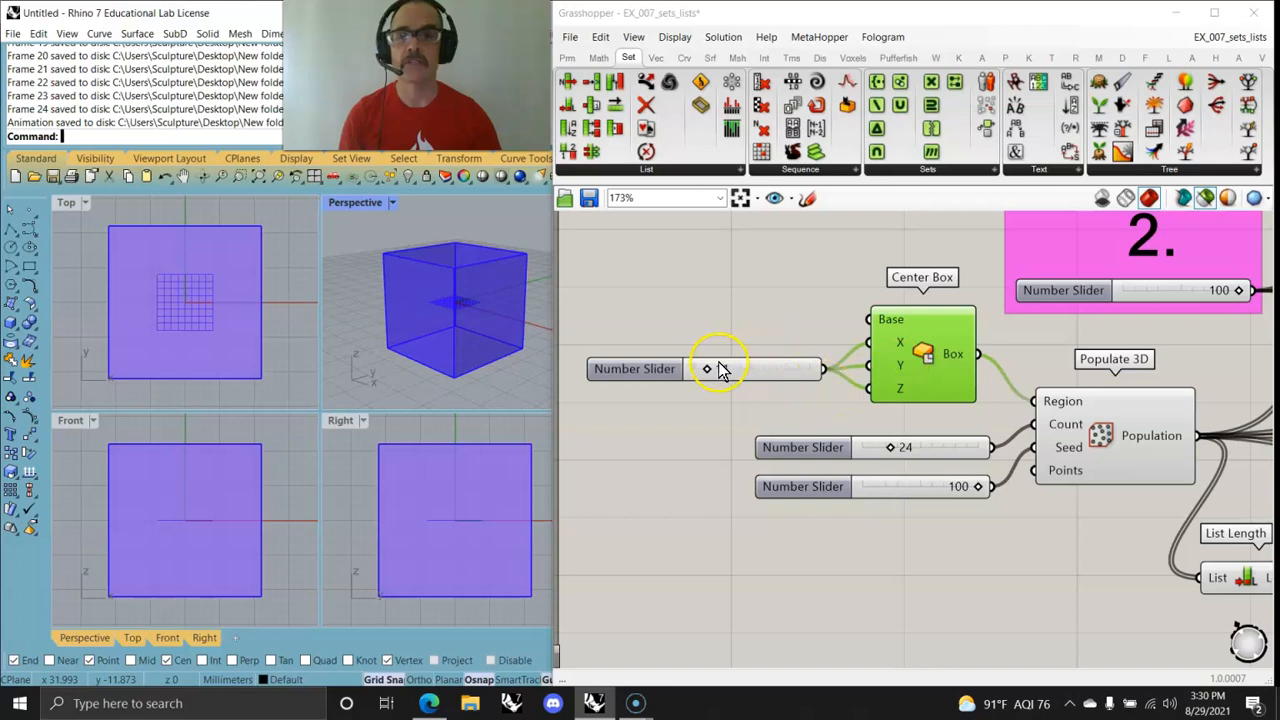
{"action": "mouse_move", "coordinate": [709, 372]}
{"action": "left_mouse_down"}
{"action": "mouse_move", "coordinate": [729, 372]}
{"action": "mouse_move", "coordinate": [709, 372]}
{"action": "left_mouse_up"}
With the Populate 3D points previewed, try the count slider, leaving it at 24, and set the seed slider to 87
{"action": "right_click_drag", "start_coordinate": [896, 424], "coordinate": [766, 347]}
{"action": "left_click", "coordinate": [968, 362]}
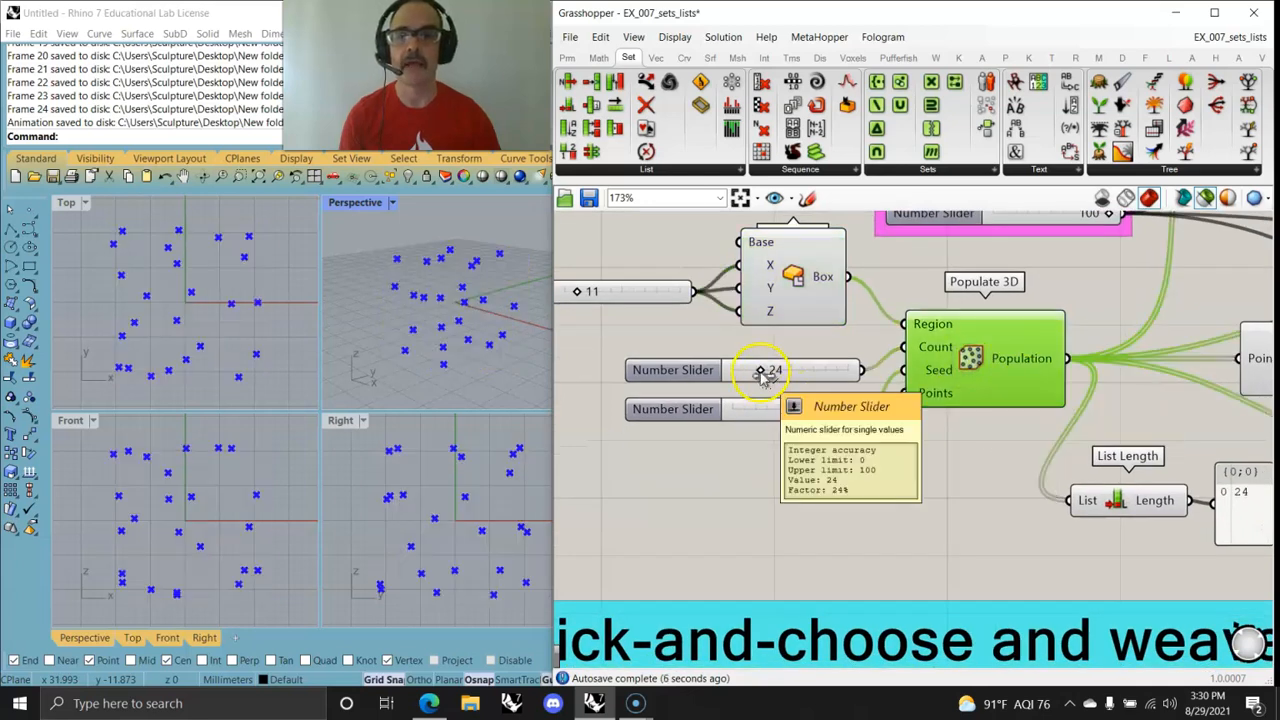
{"action": "left_click_drag", "start_coordinate": [765, 373], "coordinate": [762, 373]}
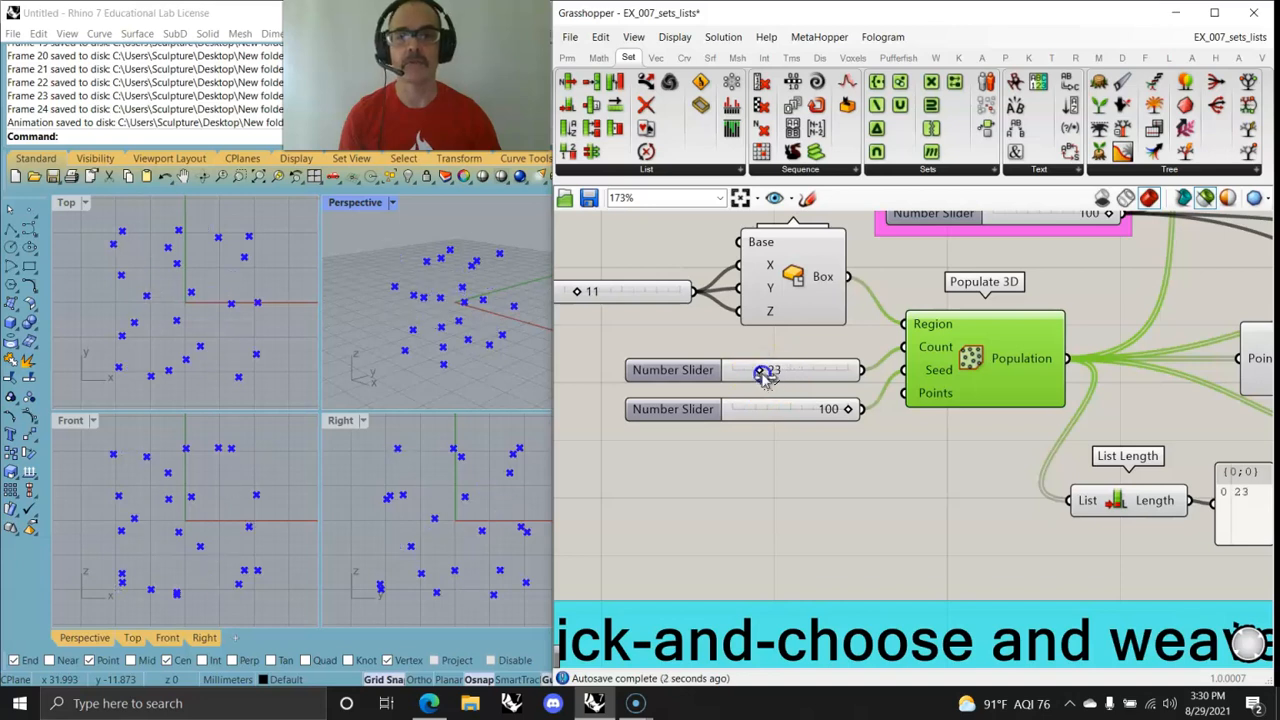
{"action": "right_click_drag", "start_coordinate": [929, 491], "coordinate": [768, 465]}
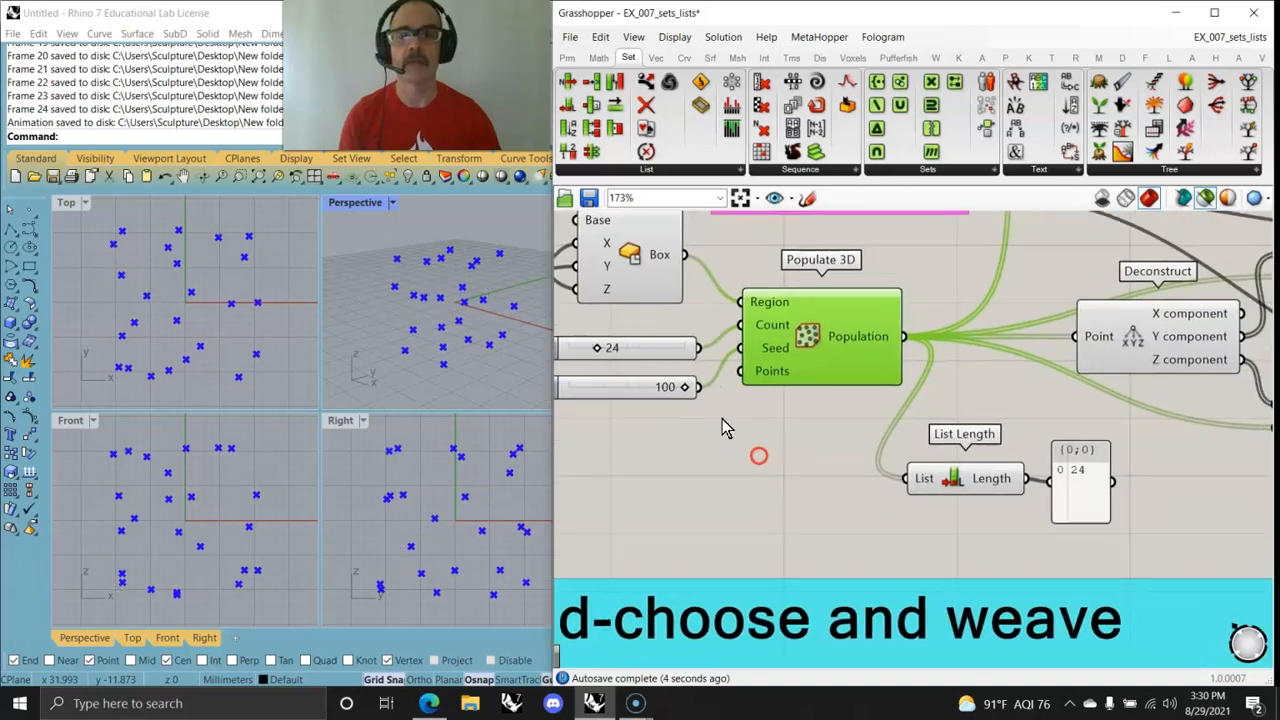
{"action": "left_click_drag", "start_coordinate": [686, 389], "coordinate": [672, 392]}
Examine how the populated points feed List Length, Deconstruct and the two Sort List components
{"action": "right_click_drag", "start_coordinate": [951, 472], "coordinate": [735, 545]}
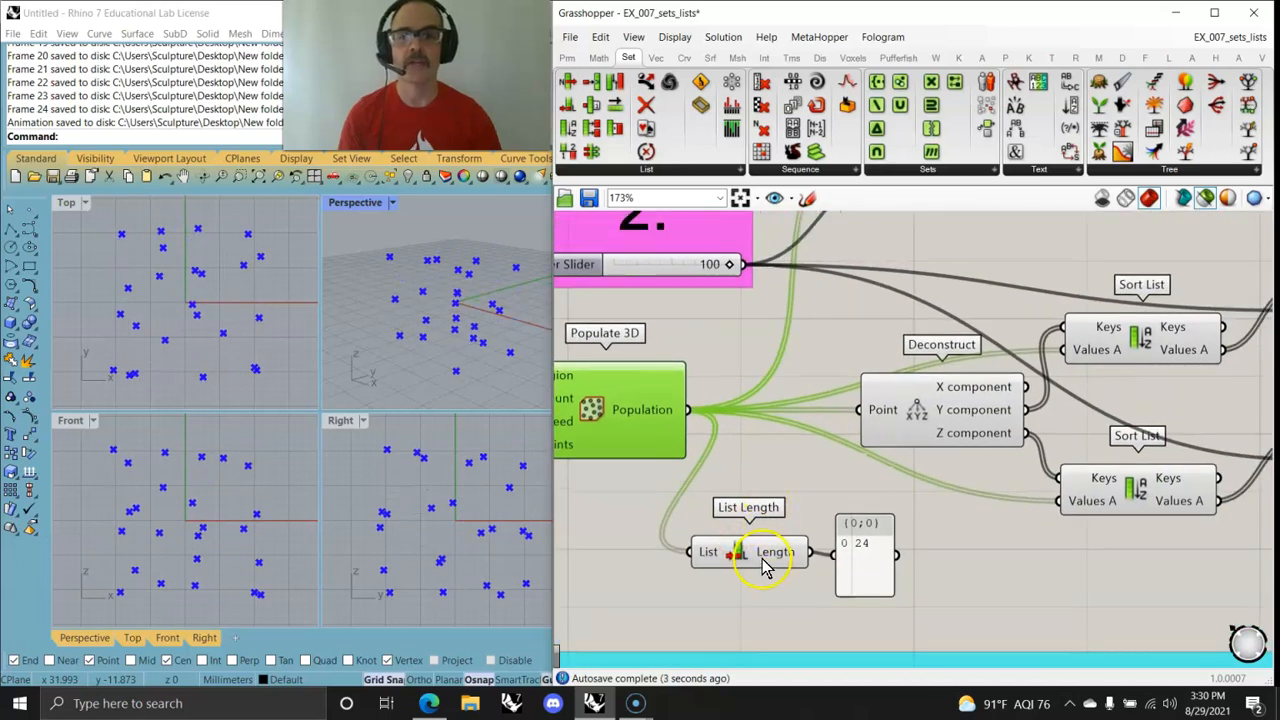
{"action": "right_click_drag", "start_coordinate": [720, 516], "coordinate": [870, 518]}
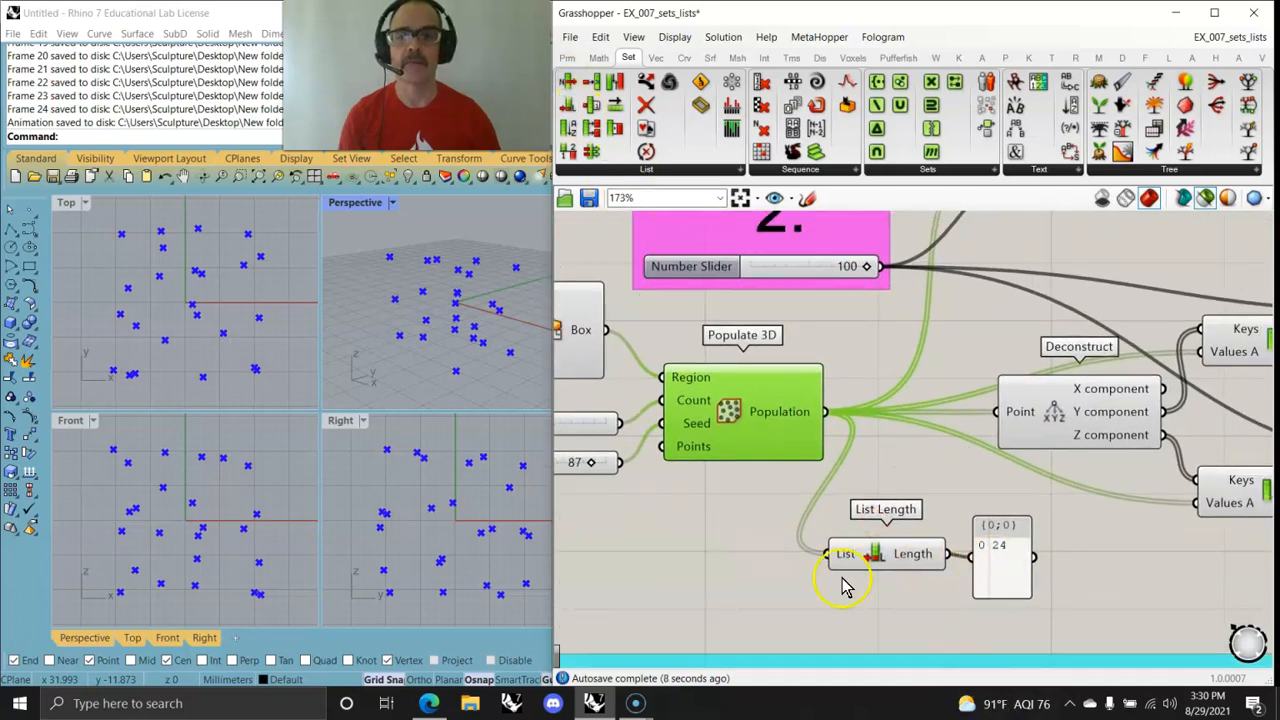
{"action": "right_click_drag", "start_coordinate": [799, 555], "coordinate": [951, 556]}
{"action": "right_click_drag", "start_coordinate": [1140, 575], "coordinate": [793, 548]}
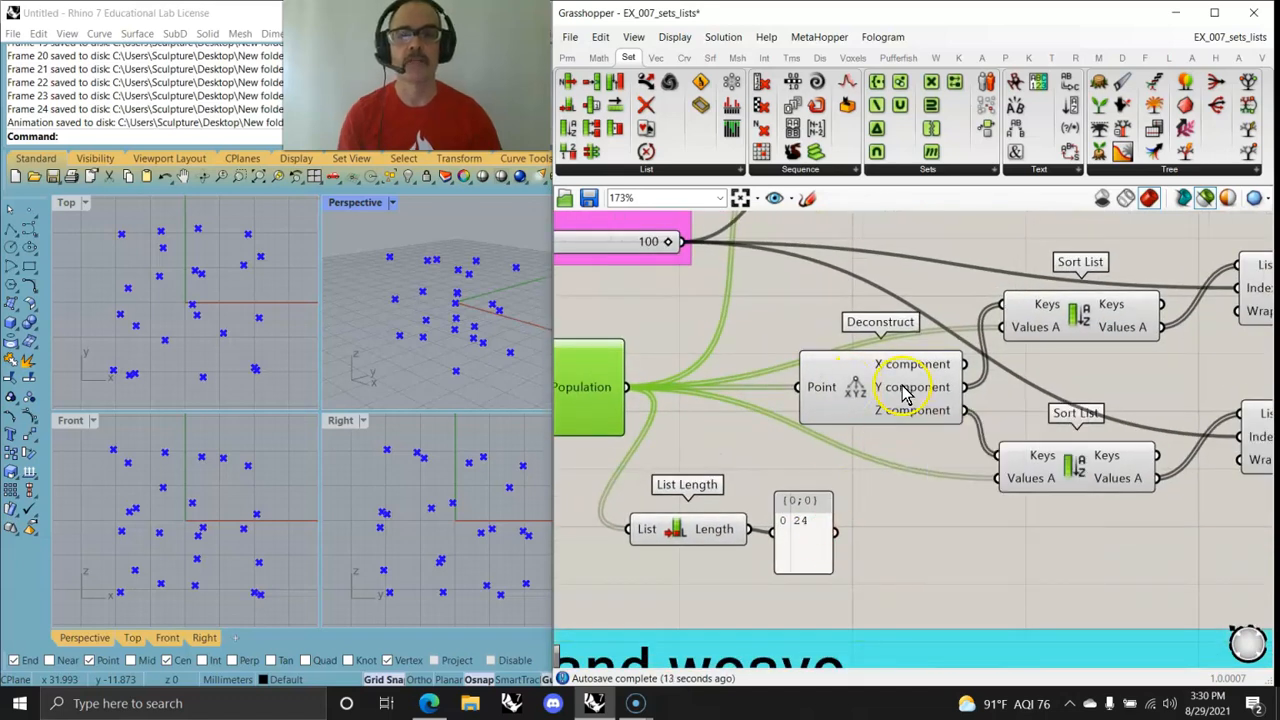
{"action": "right_click_drag", "start_coordinate": [944, 495], "coordinate": [729, 578]}
{"action": "scroll", "coordinate": [729, 578], "scroll_direction": "down", "scroll_amount": 1}
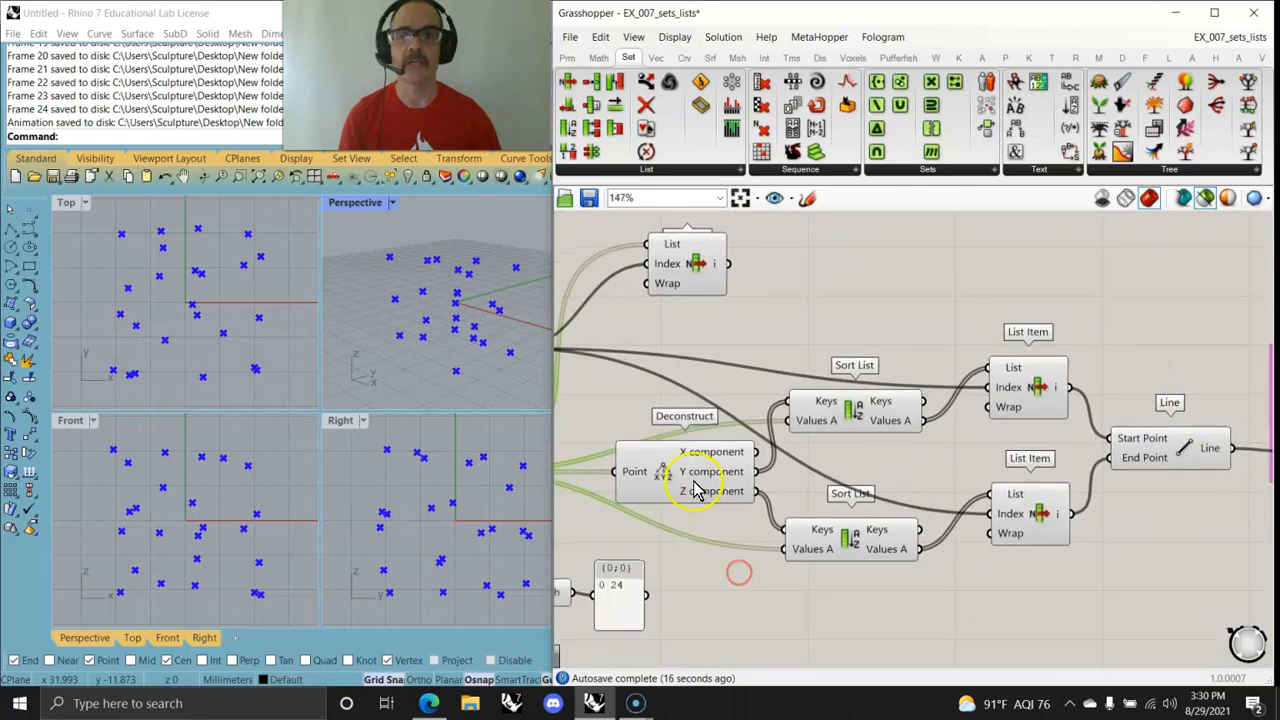
Compare the preview of the List Item beside purple group 2 with the full set of Populate 3D points
{"action": "right_click_drag", "start_coordinate": [669, 337], "coordinate": [971, 411]}
{"action": "left_click_drag", "start_coordinate": [966, 350], "coordinate": [955, 370]}
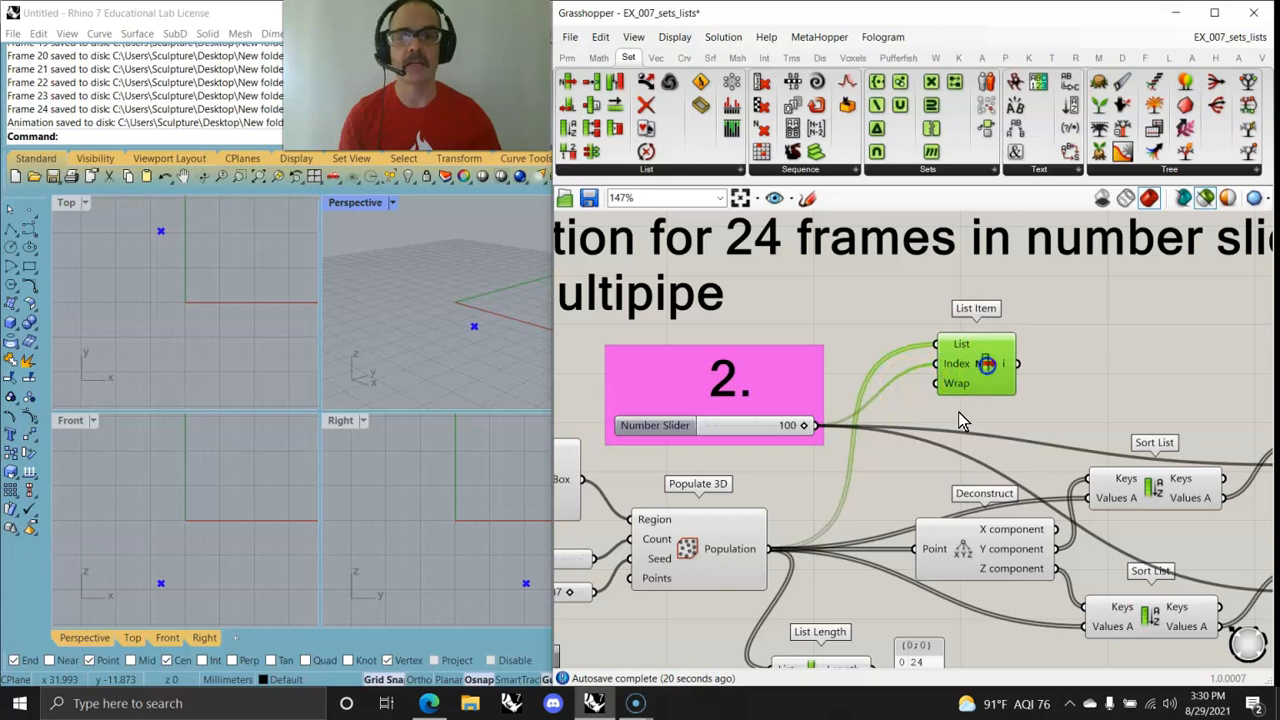
{"action": "left_click", "coordinate": [721, 553]}
{"action": "left_click", "coordinate": [916, 414]}
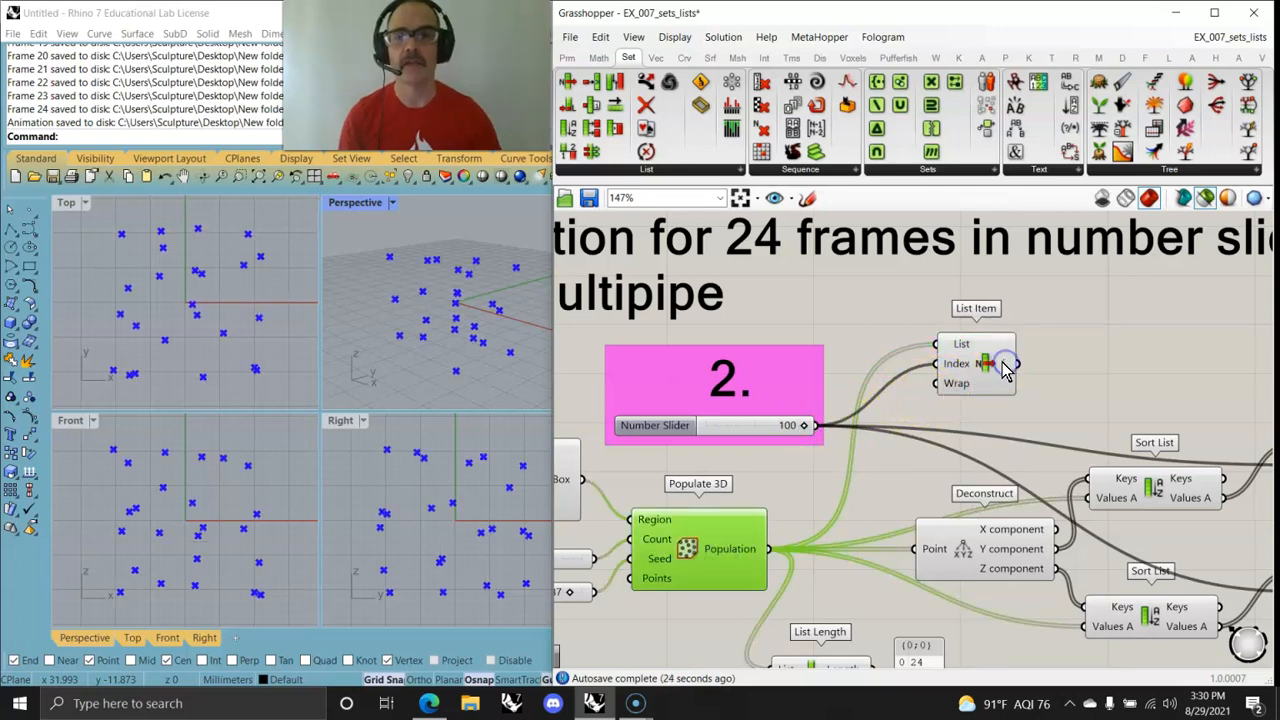
Add a Point parameter beside the unsorted List Item and connect the item output to it
{"action": "left_click", "coordinate": [567, 57]}
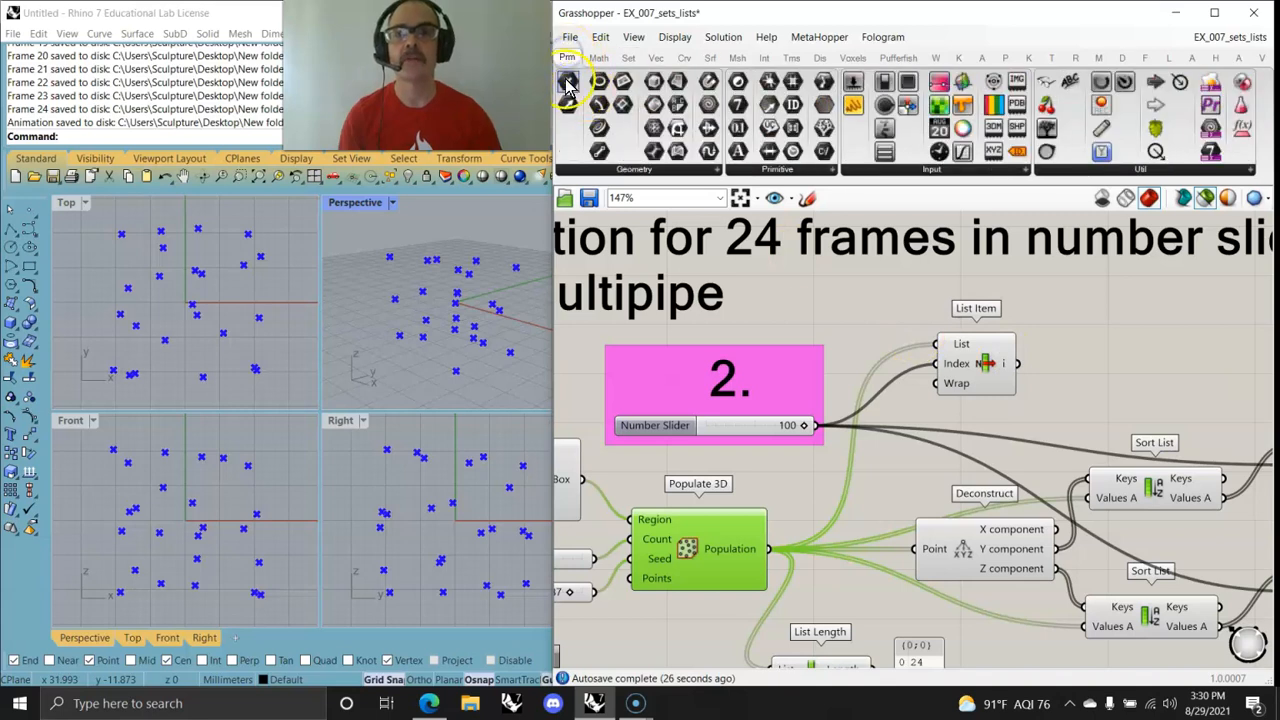
{"action": "left_click_drag", "start_coordinate": [1166, 406], "coordinate": [1110, 372]}
{"action": "left_click_drag", "start_coordinate": [1022, 362], "coordinate": [1090, 372]}
{"action": "mouse_move", "coordinate": [805, 430]}
{"action": "left_mouse_down"}
{"action": "mouse_move", "coordinate": [712, 428]}
{"action": "mouse_move", "coordinate": [812, 432]}
{"action": "left_mouse_up"}
Preview the point picked by the List Item that feeds the Line's start point
{"action": "right_click_drag", "start_coordinate": [1056, 470], "coordinate": [716, 323]}
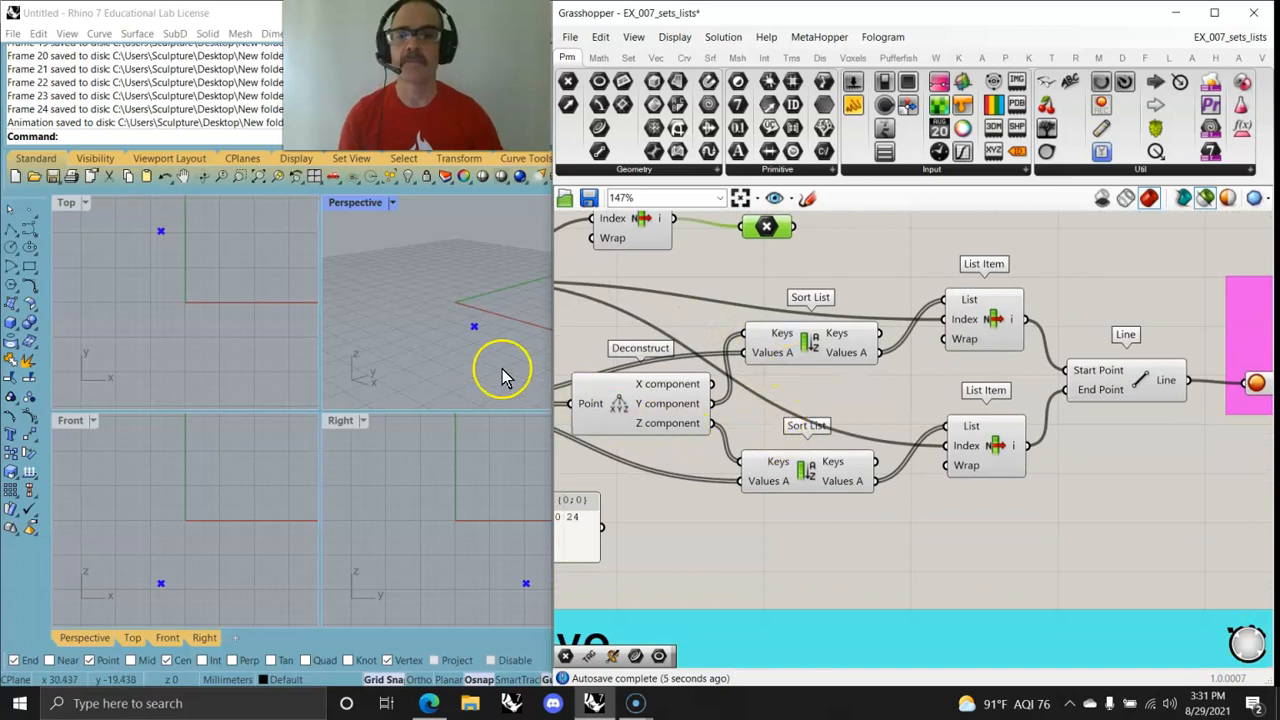
{"action": "right_click_drag", "start_coordinate": [776, 398], "coordinate": [803, 406]}
{"action": "left_click", "coordinate": [1025, 338]}
{"action": "right_click_drag", "start_coordinate": [455, 352], "coordinate": [477, 354]}
{"action": "right_click_drag", "start_coordinate": [843, 358], "coordinate": [1064, 365]}
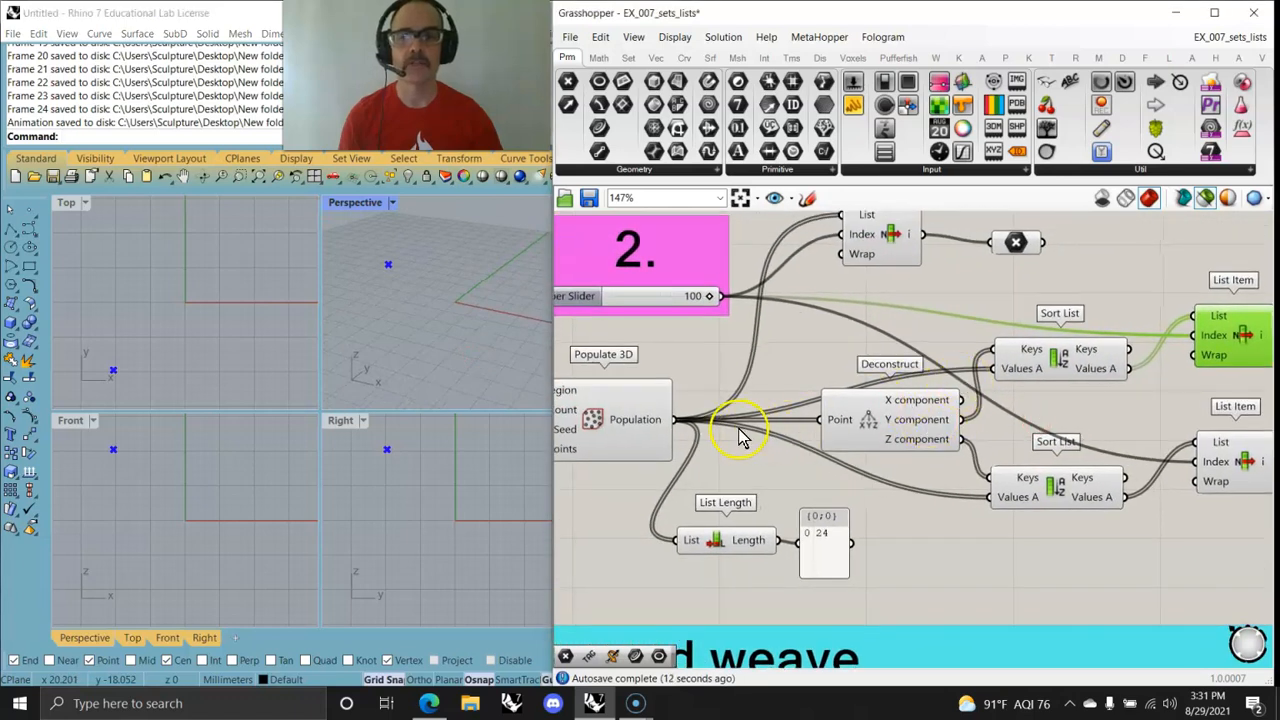
Compare the Populate 3D points with the Sort List that is keyed on the Y component
{"action": "left_click", "coordinate": [657, 447]}
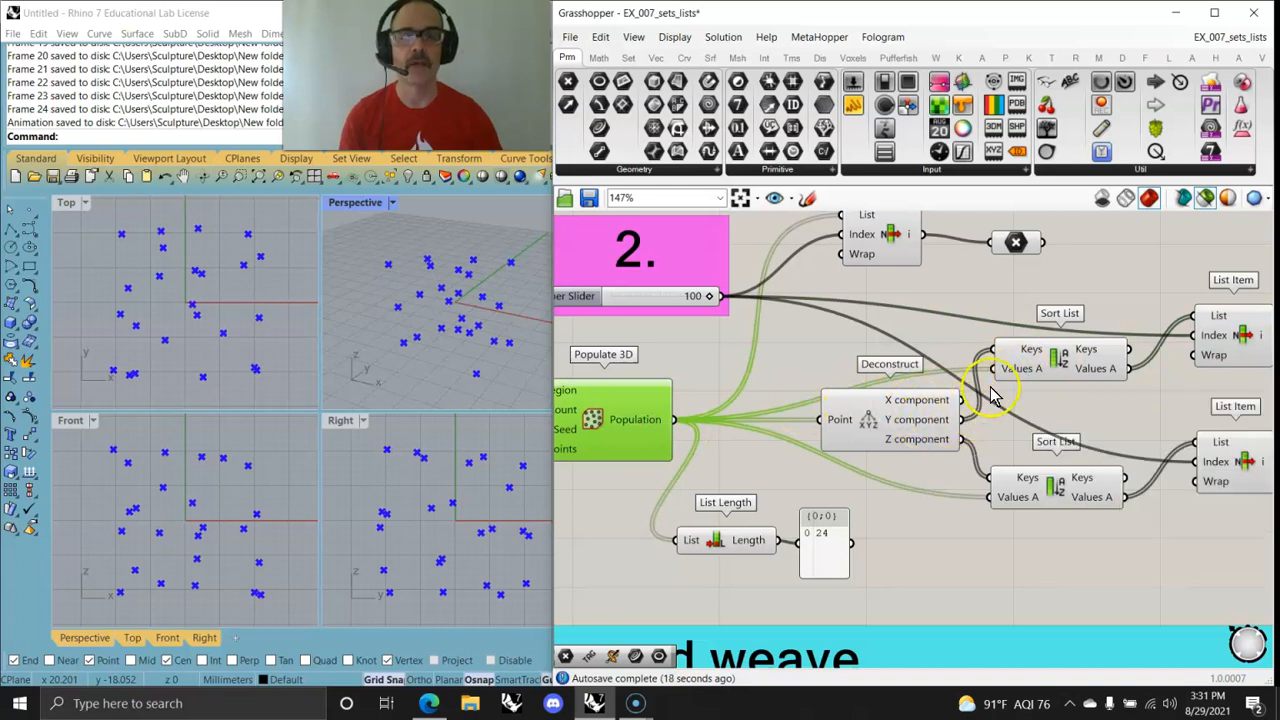
{"action": "left_click", "coordinate": [1080, 365]}
{"action": "right_click_drag", "start_coordinate": [1080, 365], "coordinate": [914, 337]}
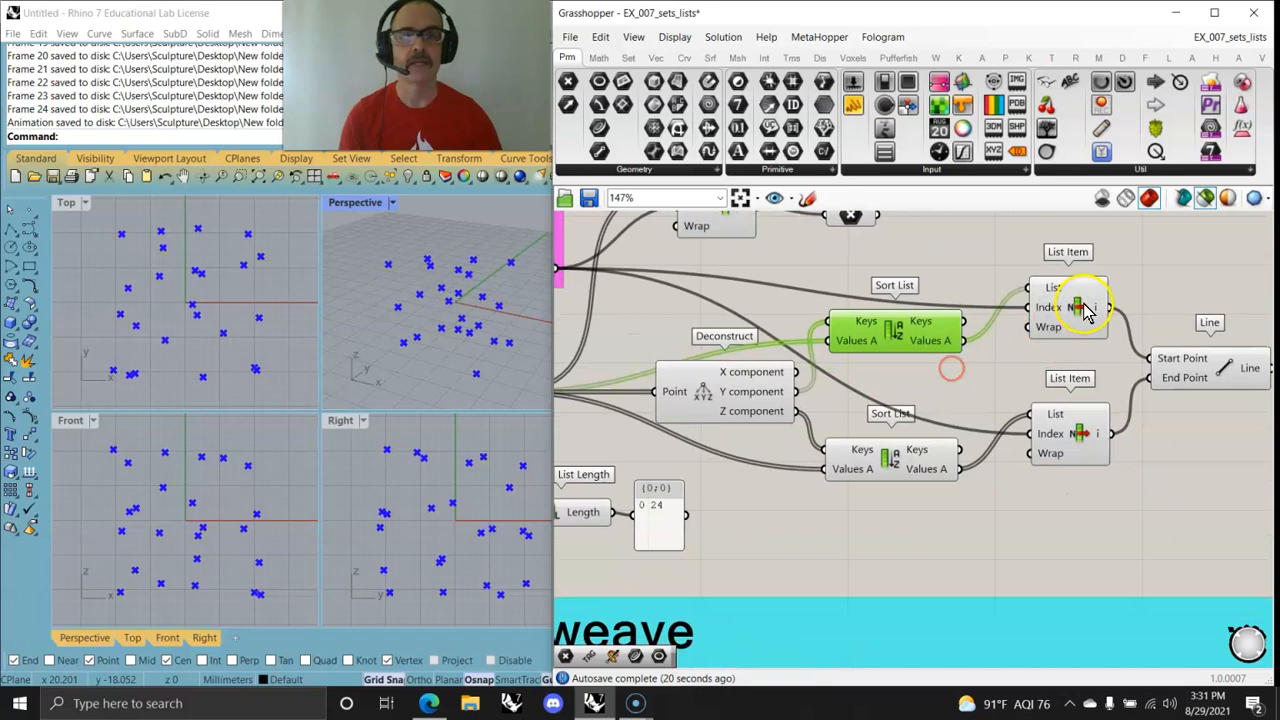
Preview the List Item of the Y-sorted points and step through its items by lowering the index slider in group 2
{"action": "left_click", "coordinate": [1088, 310]}
{"action": "right_click_drag", "start_coordinate": [780, 408], "coordinate": [926, 458]}
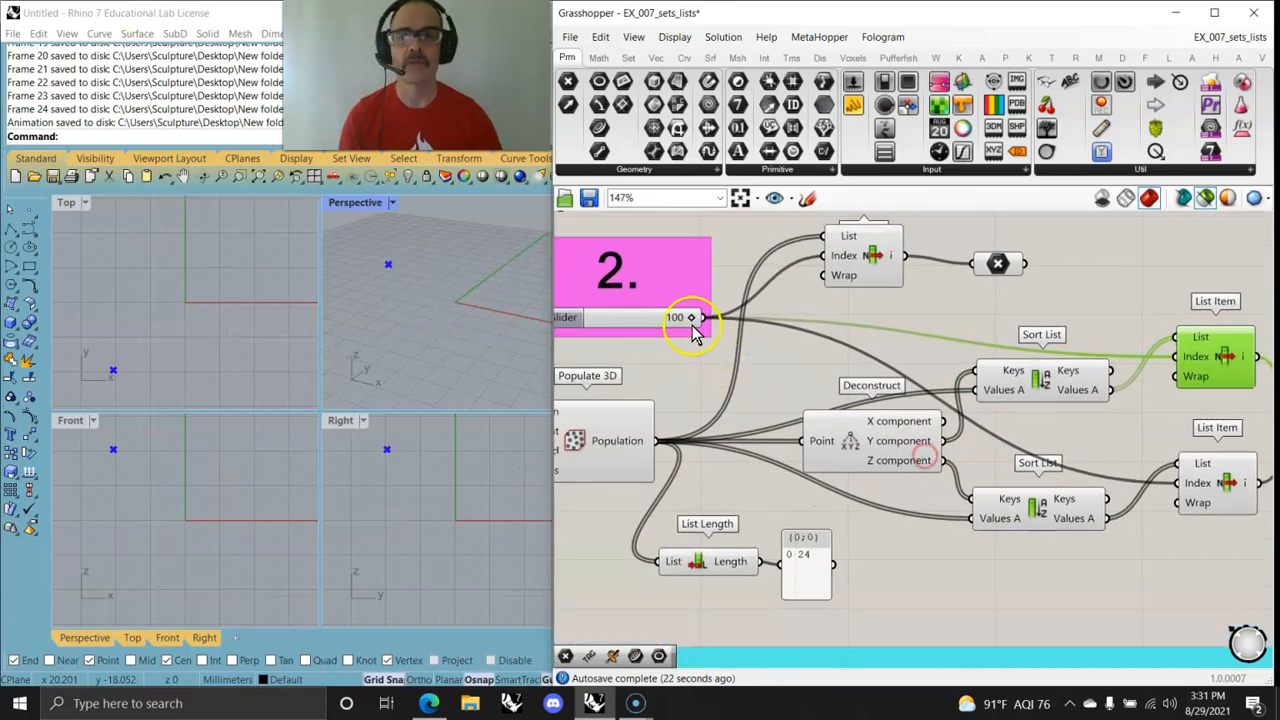
{"action": "left_click_drag", "start_coordinate": [694, 318], "coordinate": [643, 318]}
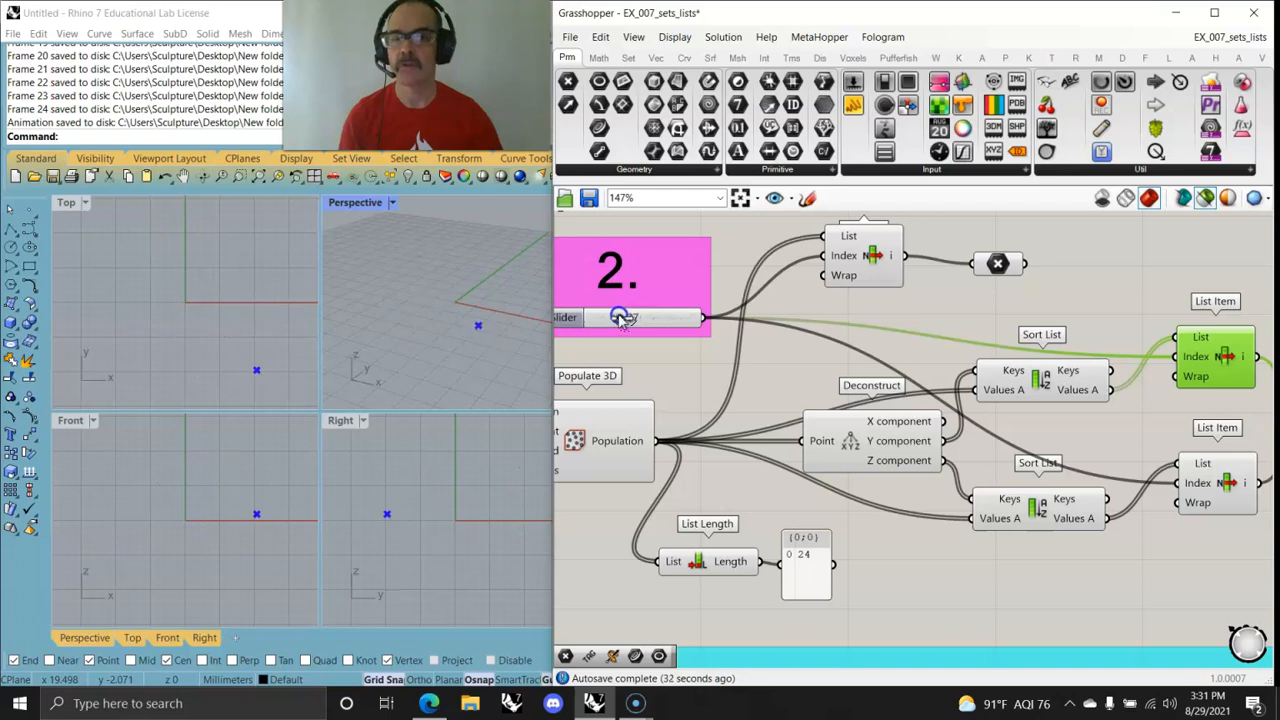
{"action": "mouse_move", "coordinate": [636, 322]}
{"action": "left_mouse_down"}
{"action": "mouse_move", "coordinate": [669, 326]}
{"action": "mouse_move", "coordinate": [621, 325]}
{"action": "left_mouse_up"}
Preview the points of the Sort List keyed on the Z component and review the available List components
{"action": "right_click_drag", "start_coordinate": [1109, 461], "coordinate": [862, 345]}
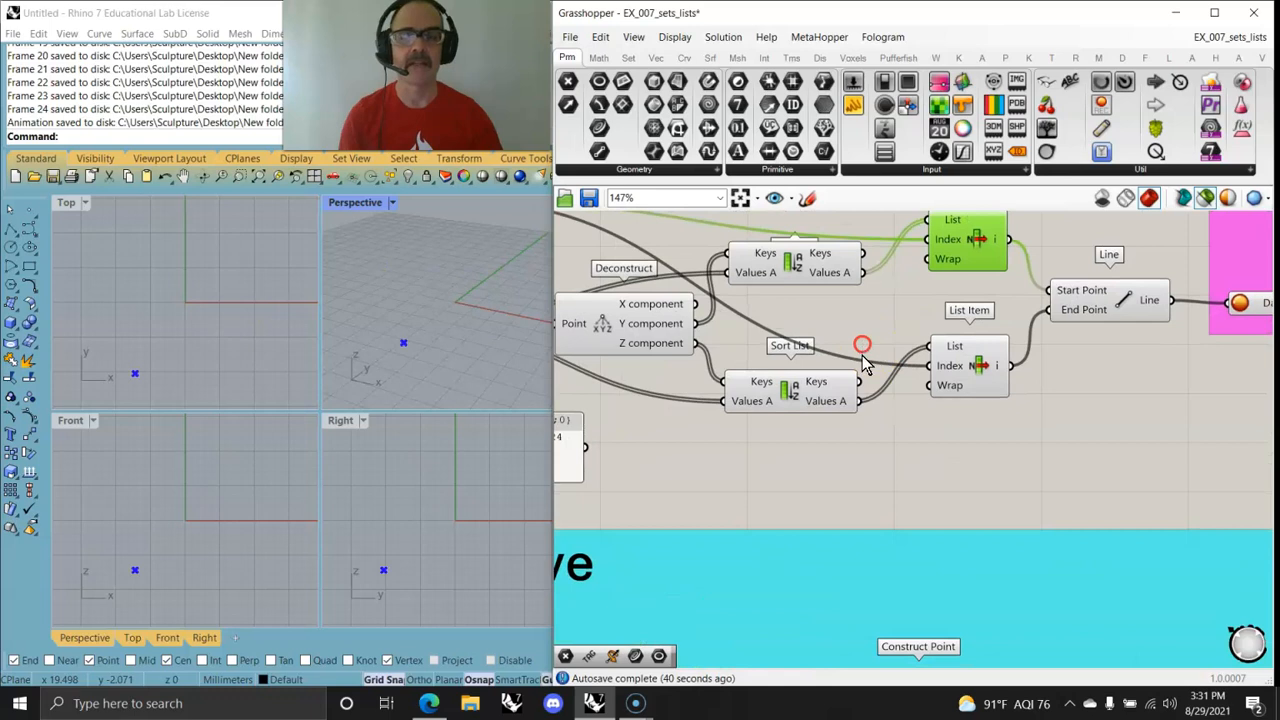
{"action": "left_click", "coordinate": [810, 398]}
{"action": "left_click", "coordinate": [600, 57]}
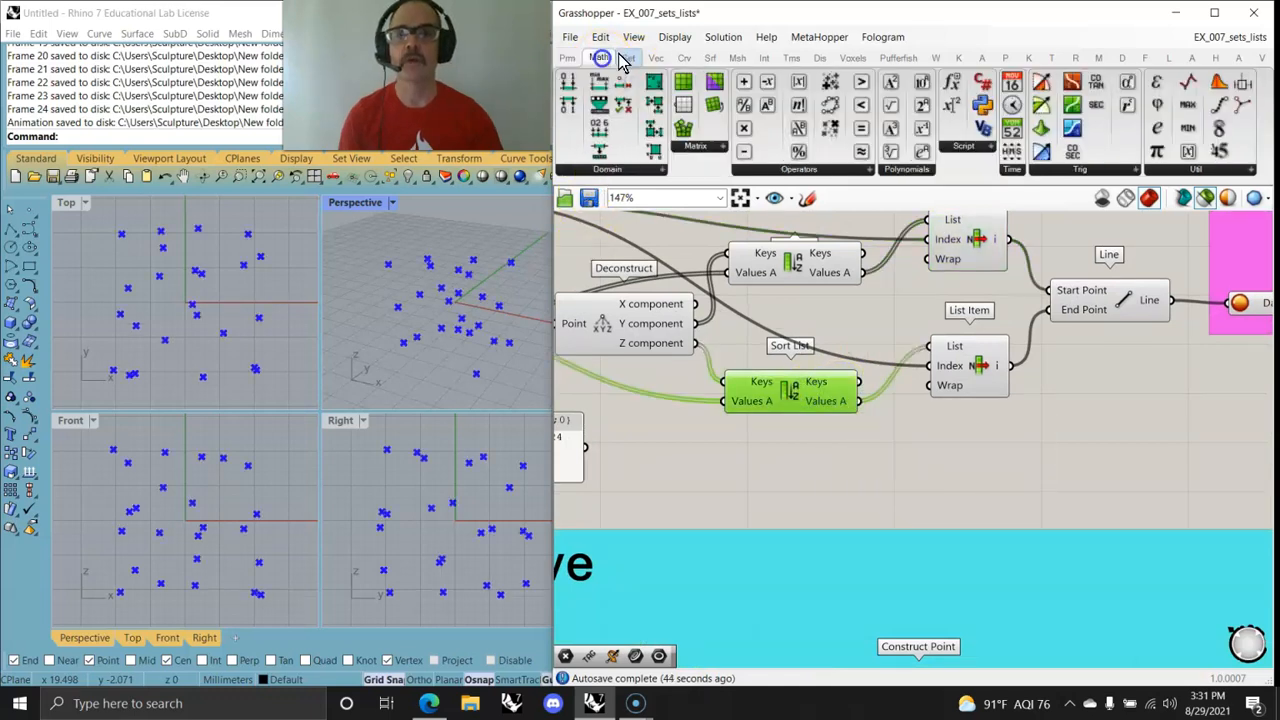
{"action": "left_click", "coordinate": [626, 57]}
{"action": "left_click", "coordinate": [646, 169]}
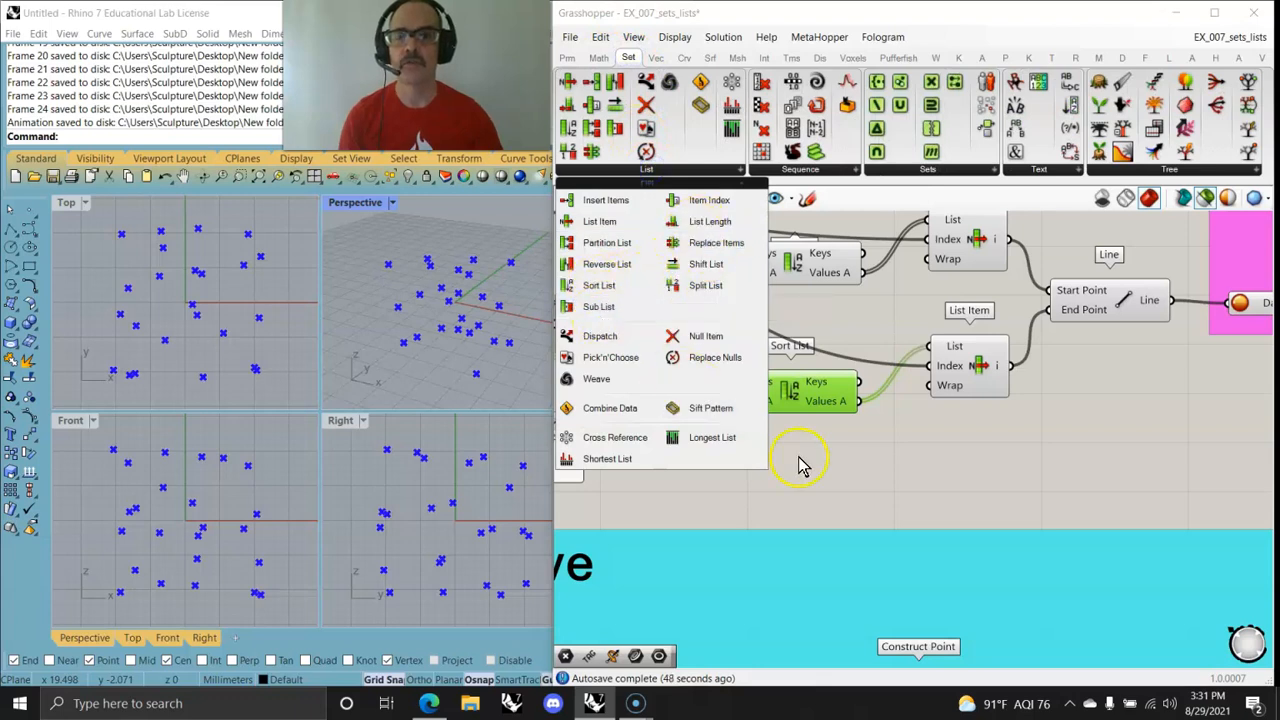
{"action": "left_click", "coordinate": [833, 479]}
Preview the MultiPipe in group 3 and reset the Data Recorder in group 1
{"action": "right_click_drag", "start_coordinate": [1204, 409], "coordinate": [932, 457]}
{"action": "scroll", "coordinate": [932, 457], "scroll_direction": "down", "scroll_amount": 2}
{"action": "left_click", "coordinate": [1222, 410]}
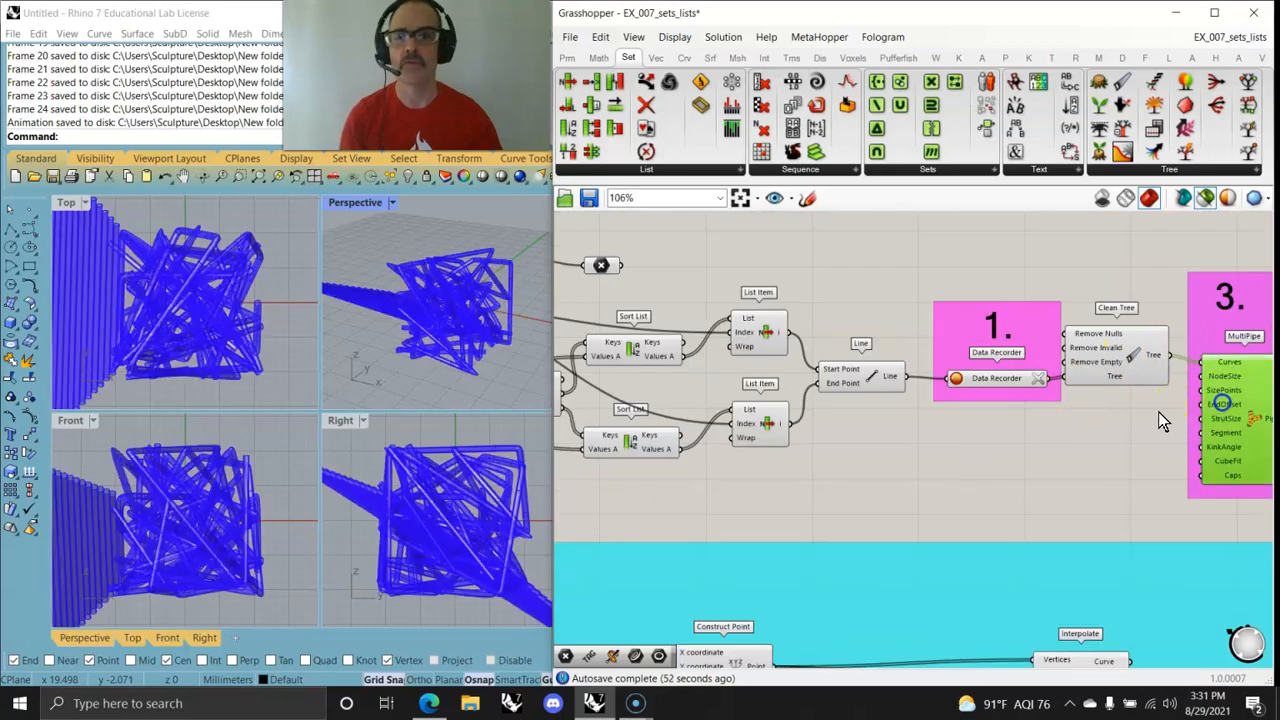
{"action": "right_click_drag", "start_coordinate": [753, 501], "coordinate": [862, 474]}
{"action": "right_click_drag", "start_coordinate": [409, 346], "coordinate": [440, 322]}
{"action": "left_click", "coordinate": [1147, 352]}
Raise the index slider in group 2 to 100 to record new lines, and clear the Data Recorder again
{"action": "right_click_drag", "start_coordinate": [697, 463], "coordinate": [977, 491]}
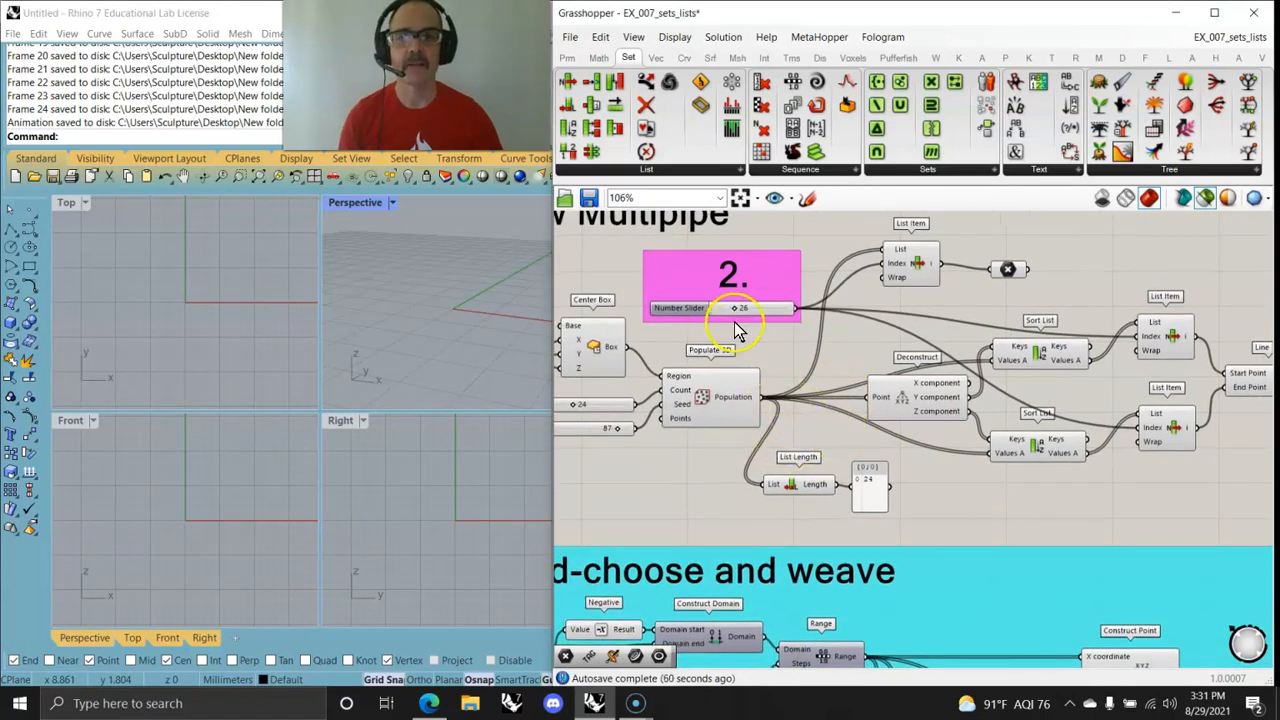
{"action": "left_click_drag", "start_coordinate": [737, 309], "coordinate": [805, 313]}
{"action": "right_click_drag", "start_coordinate": [1097, 398], "coordinate": [780, 358]}
{"action": "left_click", "coordinate": [1127, 343]}
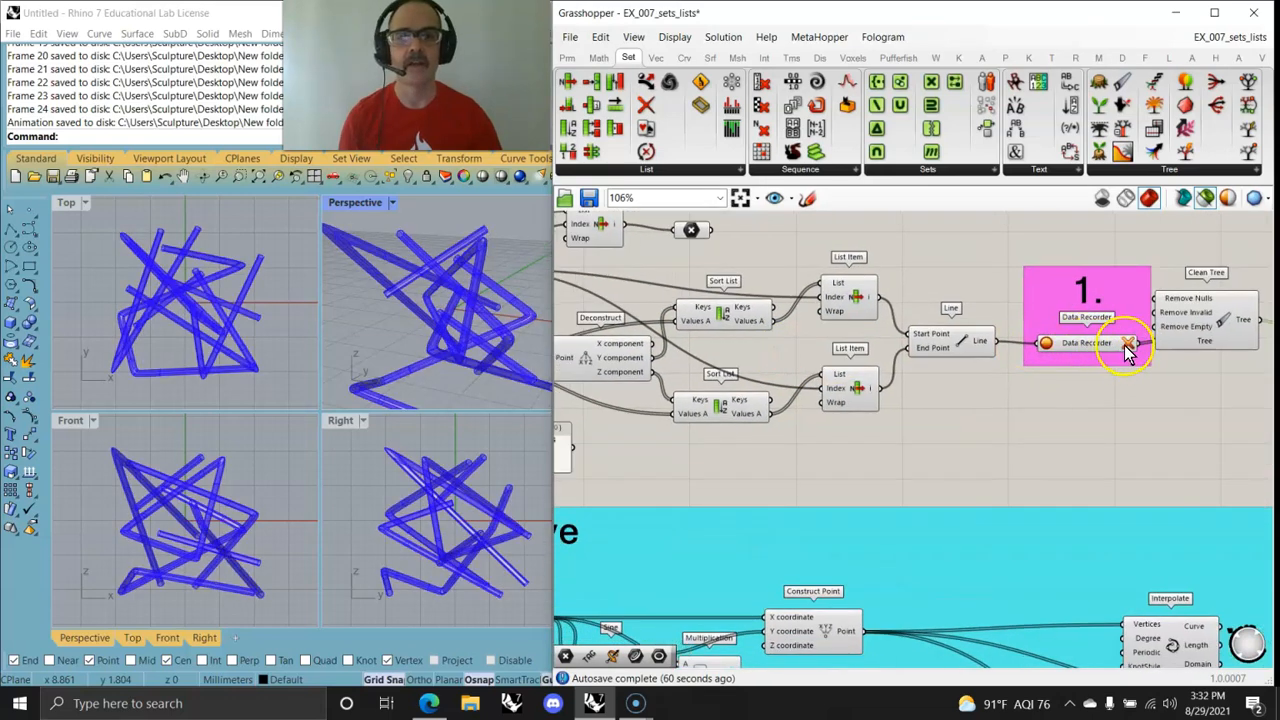
Preview all points coming out of the Sort List that is keyed on the Z component
{"action": "right_click_drag", "start_coordinate": [823, 449], "coordinate": [933, 433]}
{"action": "right_click_drag", "start_coordinate": [500, 320], "coordinate": [408, 308]}
{"action": "right_click_drag", "start_coordinate": [836, 425], "coordinate": [990, 418]}
{"action": "left_click", "coordinate": [1013, 382]}
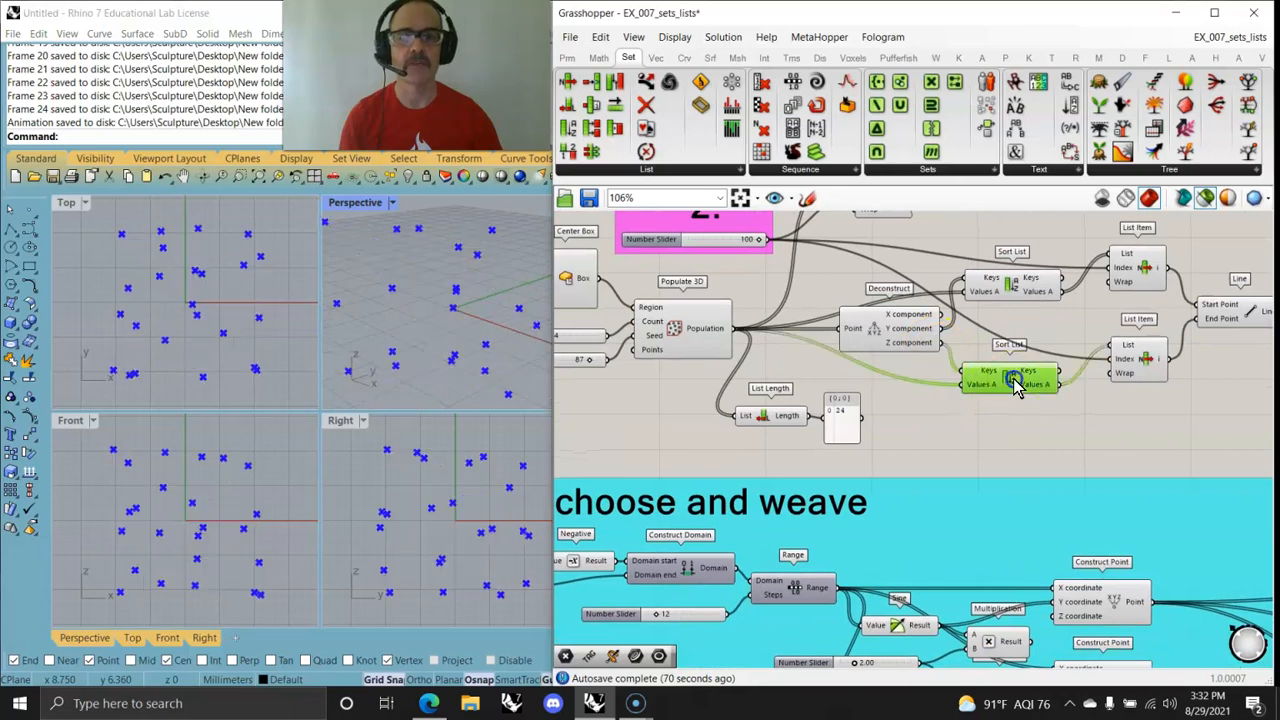
Preview the List Item of the Z-sorted points and step through its items by moving the index slider in group 2
{"action": "left_click", "coordinate": [1140, 365]}
{"action": "right_click_drag", "start_coordinate": [1140, 365], "coordinate": [1024, 408]}
{"action": "right_click_drag", "start_coordinate": [780, 420], "coordinate": [971, 408]}
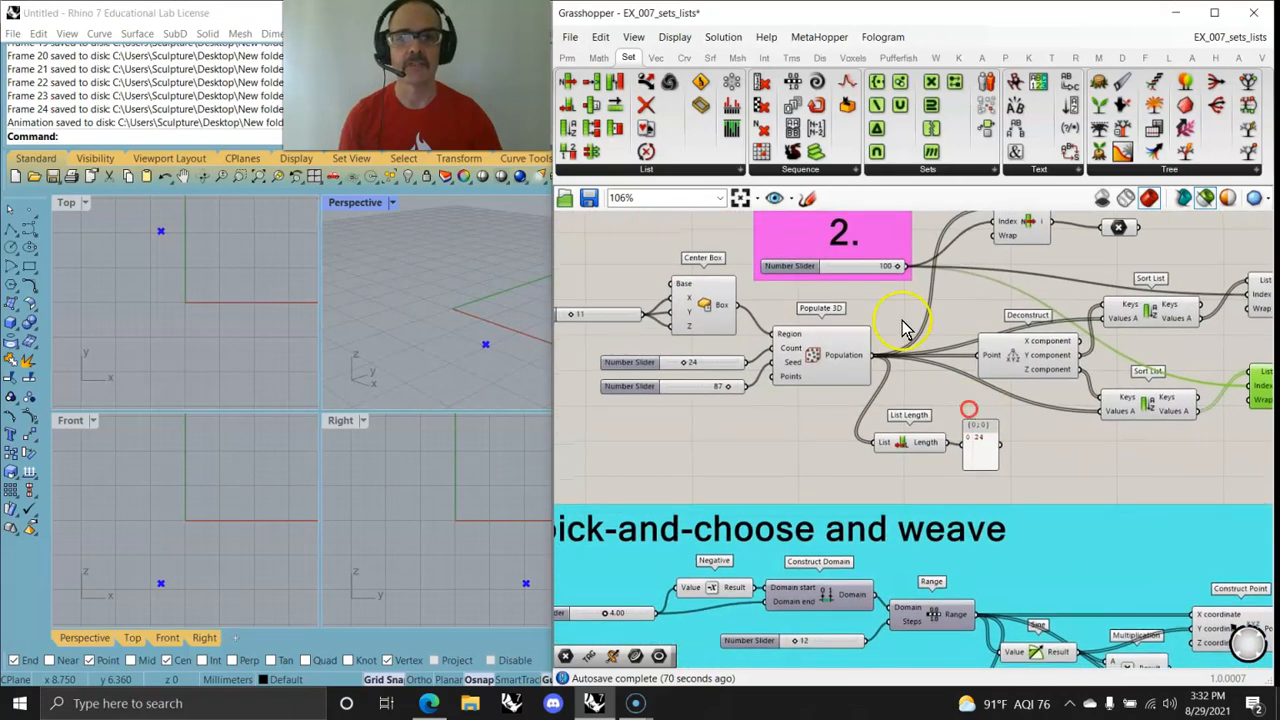
{"action": "left_click_drag", "start_coordinate": [895, 268], "coordinate": [886, 270]}
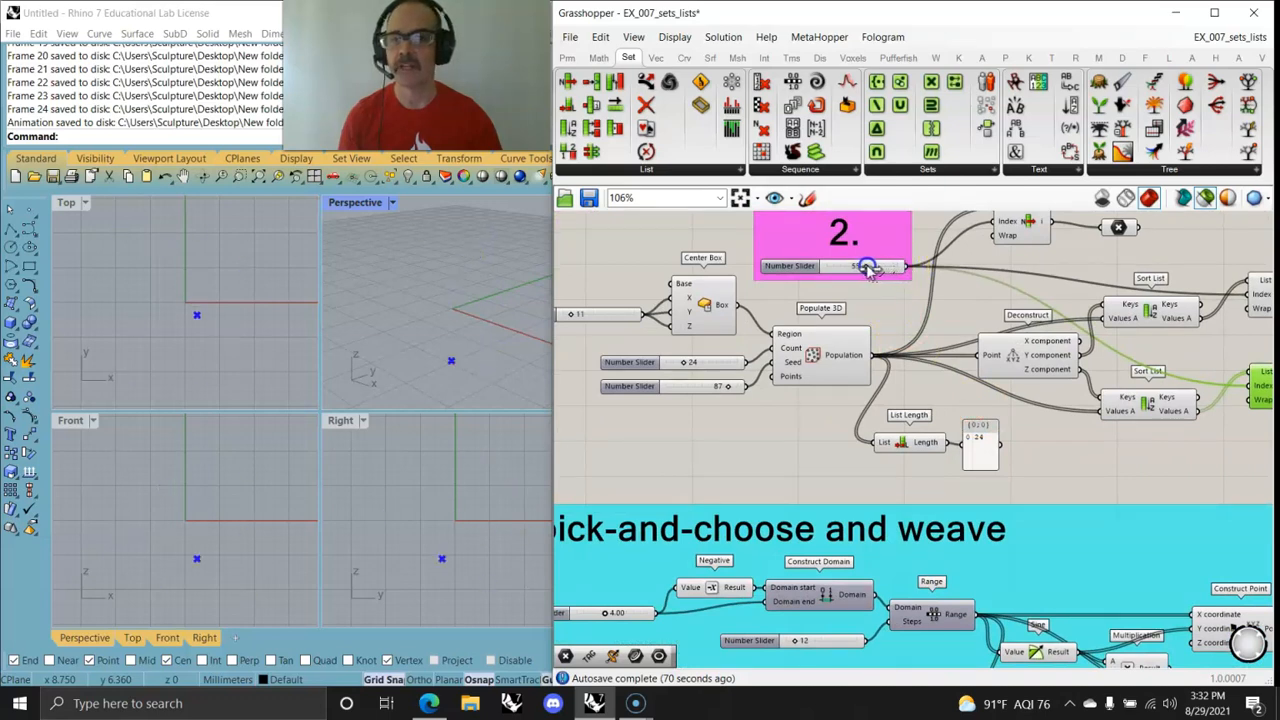
{"action": "left_click_drag", "start_coordinate": [862, 270], "coordinate": [850, 270]}
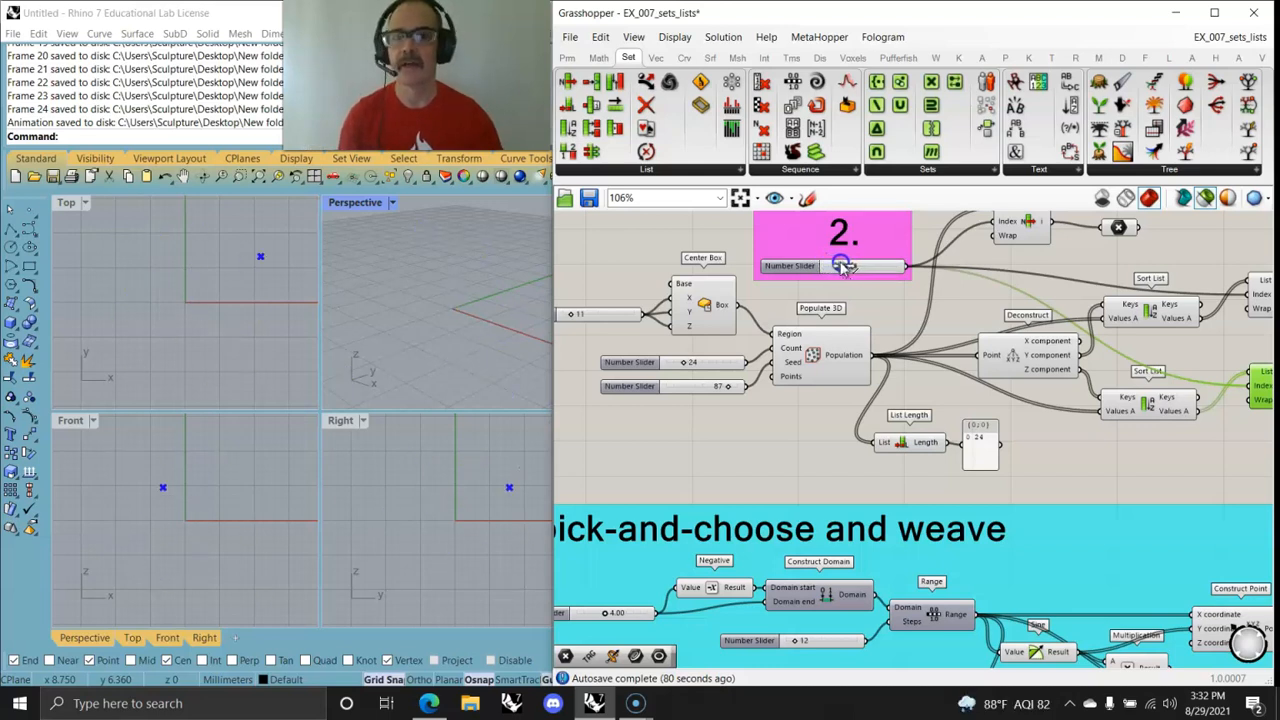
{"action": "left_click_drag", "start_coordinate": [884, 270], "coordinate": [898, 270]}
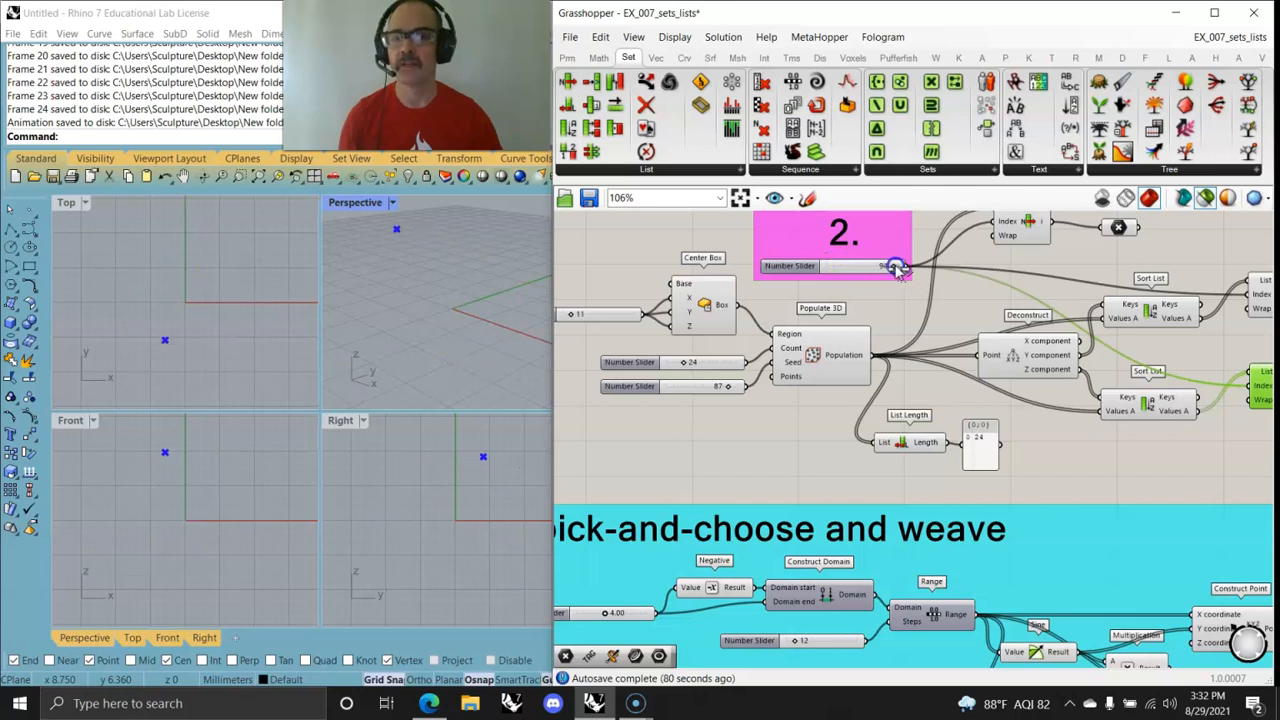
Compare the previews of the Data Recorder, the Clean Tree and the MultiPipe in turn
{"action": "right_click_drag", "start_coordinate": [940, 295], "coordinate": [823, 481]}
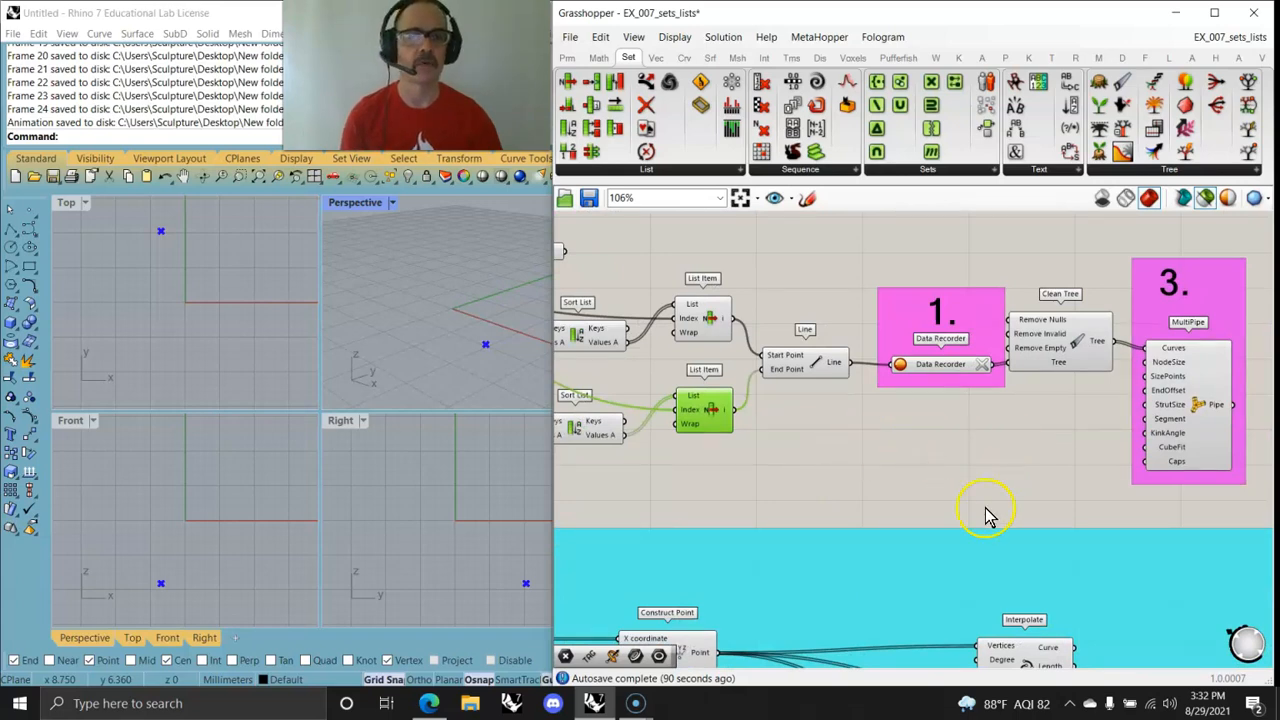
{"action": "left_click", "coordinate": [948, 363]}
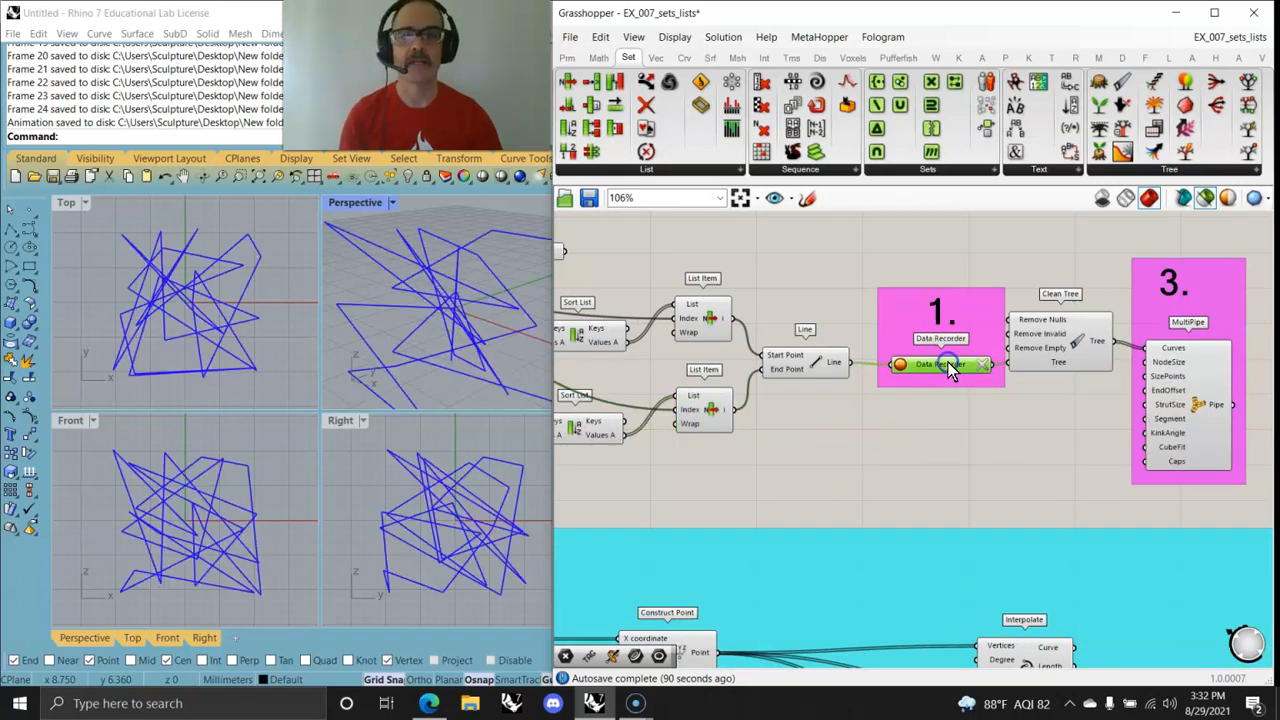
{"action": "left_click", "coordinate": [1060, 340]}
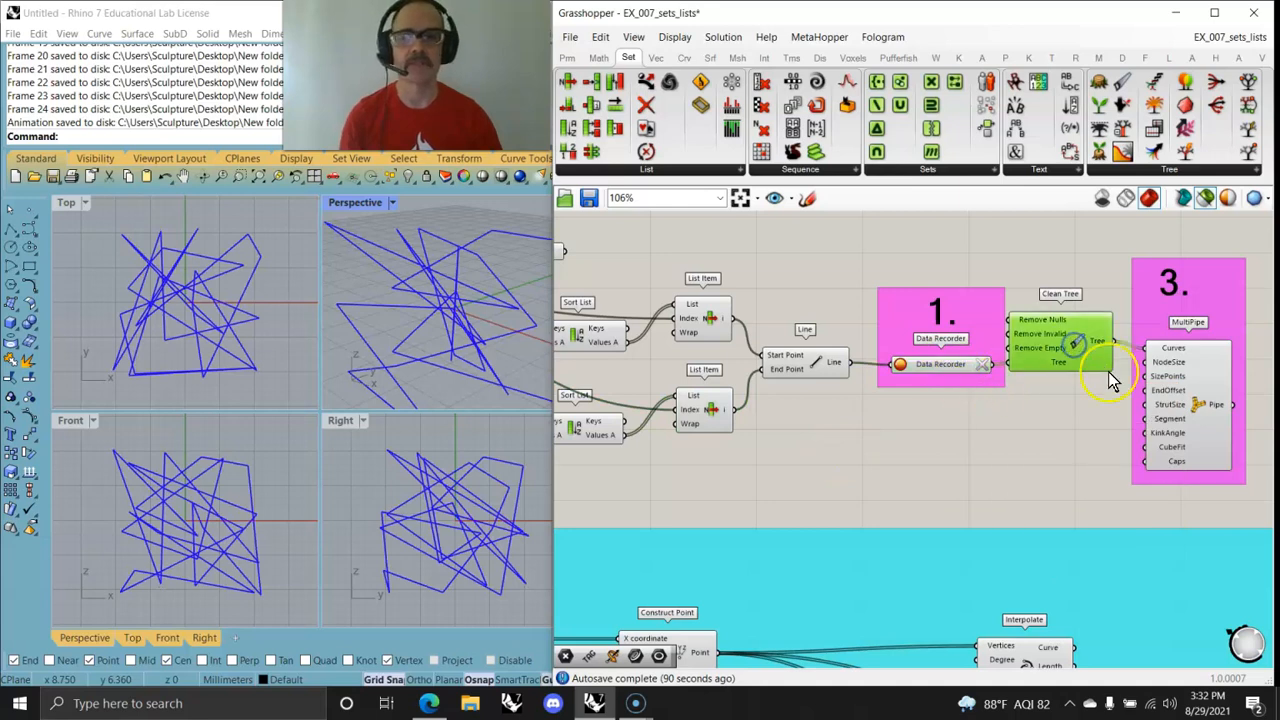
{"action": "left_click", "coordinate": [1170, 389]}
{"action": "mouse_move", "coordinate": [441, 330]}
{"action": "right_mouse_down"}
{"action": "mouse_move", "coordinate": [375, 345]}
{"action": "mouse_move", "coordinate": [455, 350]}
{"action": "right_mouse_up"}
Set the index slider in group 2 to 0 and inspect the Clean Tree preview and the Data Recorder's stored values
{"action": "right_click_drag", "start_coordinate": [573, 367], "coordinate": [1122, 457]}
{"action": "left_click_drag", "start_coordinate": [886, 381], "coordinate": [881, 381]}
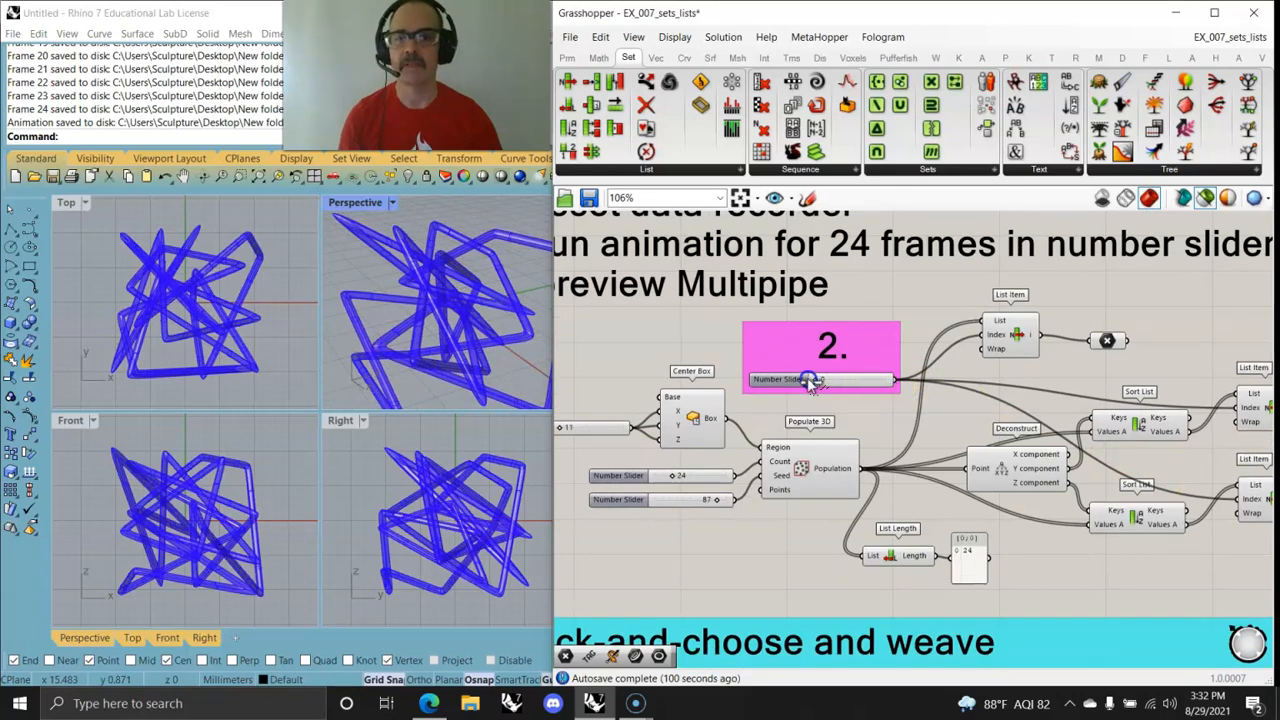
{"action": "right_click_drag", "start_coordinate": [1029, 443], "coordinate": [779, 381]}
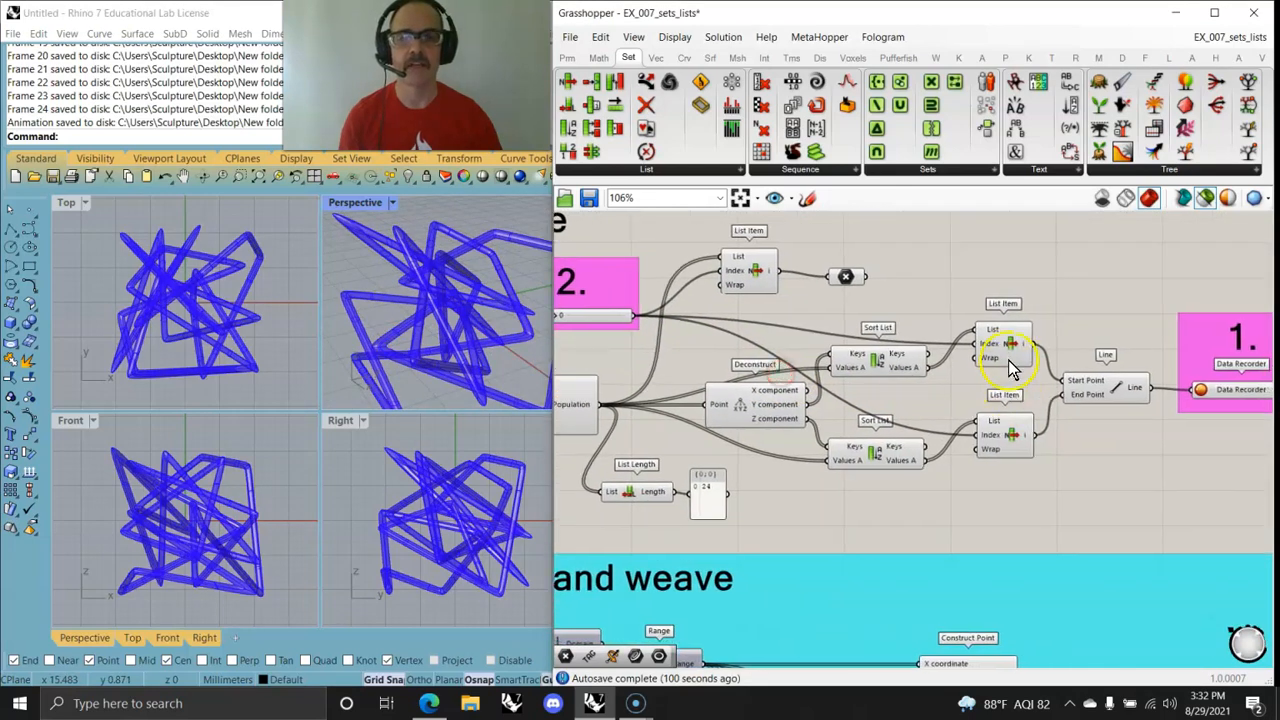
{"action": "right_click_drag", "start_coordinate": [1153, 455], "coordinate": [771, 400]}
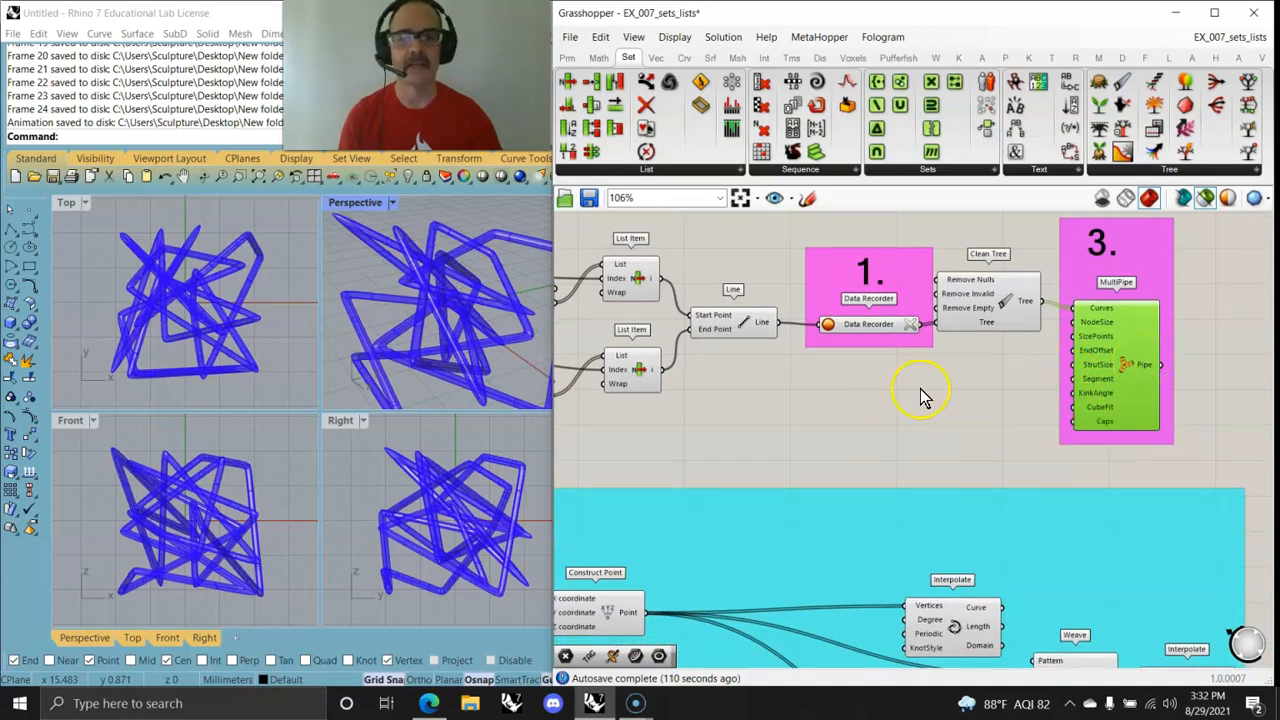
{"action": "left_click_drag", "start_coordinate": [997, 316], "coordinate": [997, 318]}
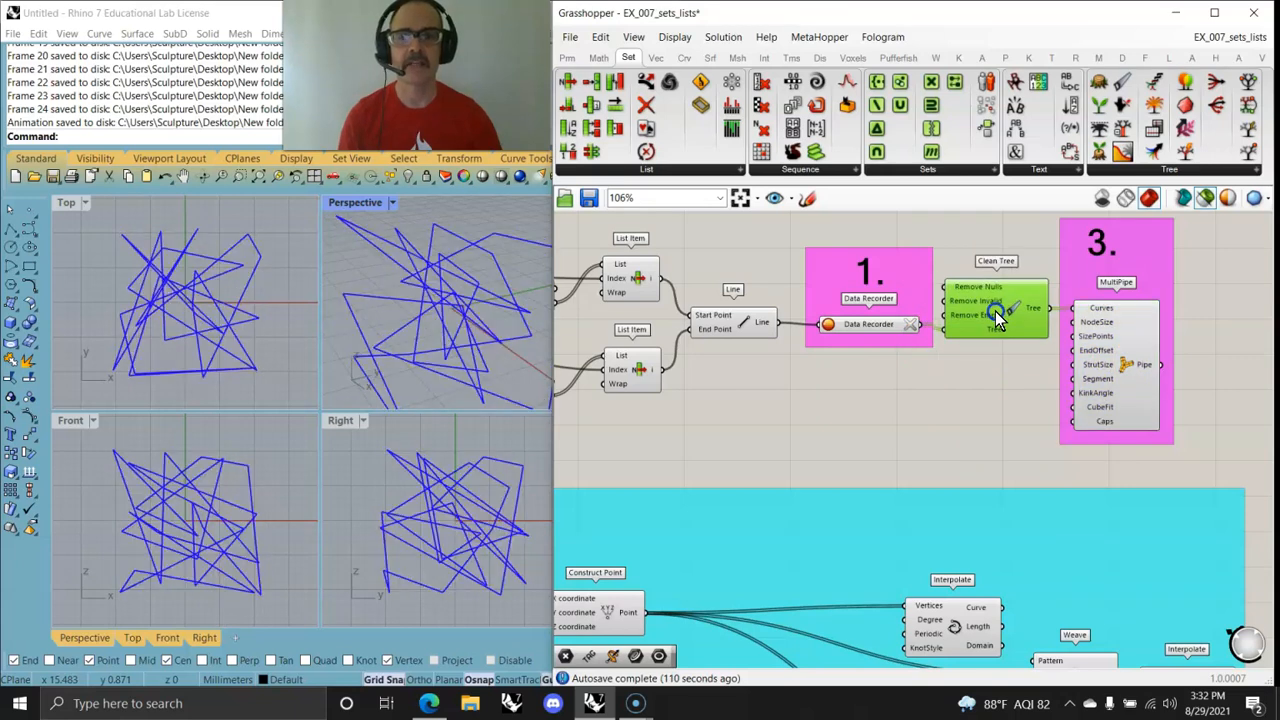
{"action": "mouse_move", "coordinate": [875, 330]}
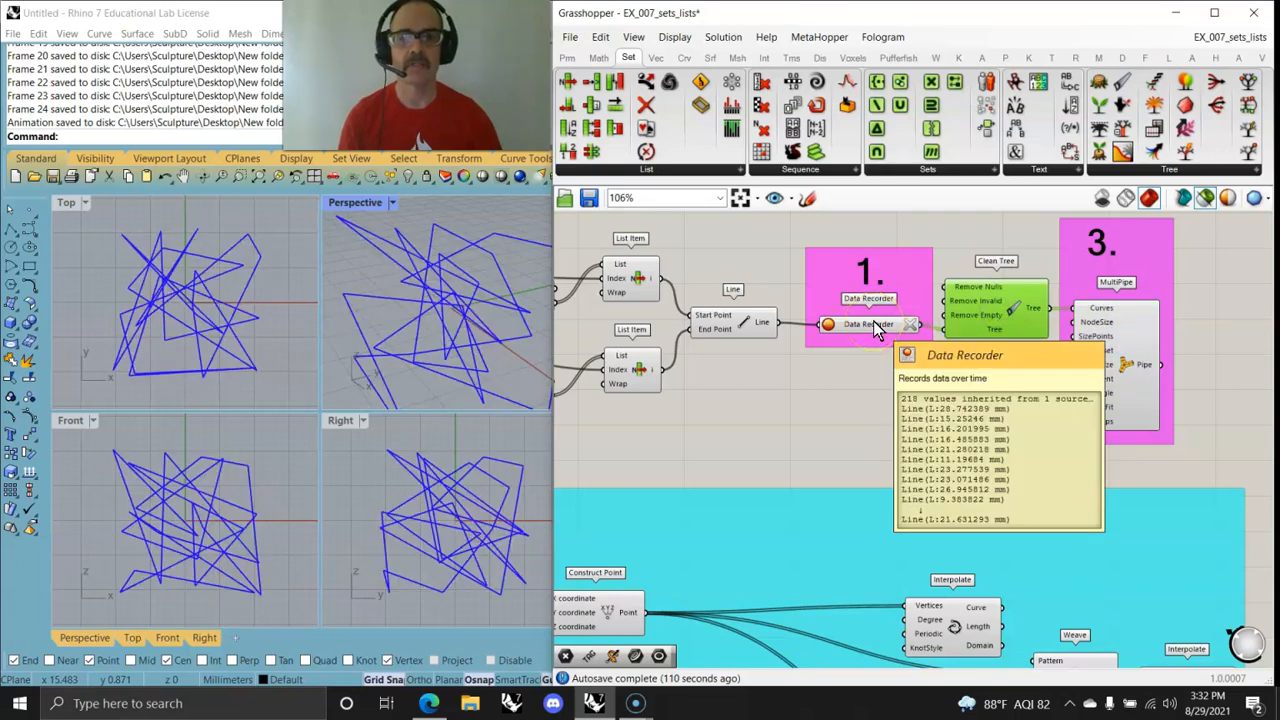
Reset the Data Recorder and run the 24-frame animation of the index slider in group 2
{"action": "right_click_drag", "start_coordinate": [840, 432], "coordinate": [1094, 440]}
{"action": "left_click", "coordinate": [1170, 328]}
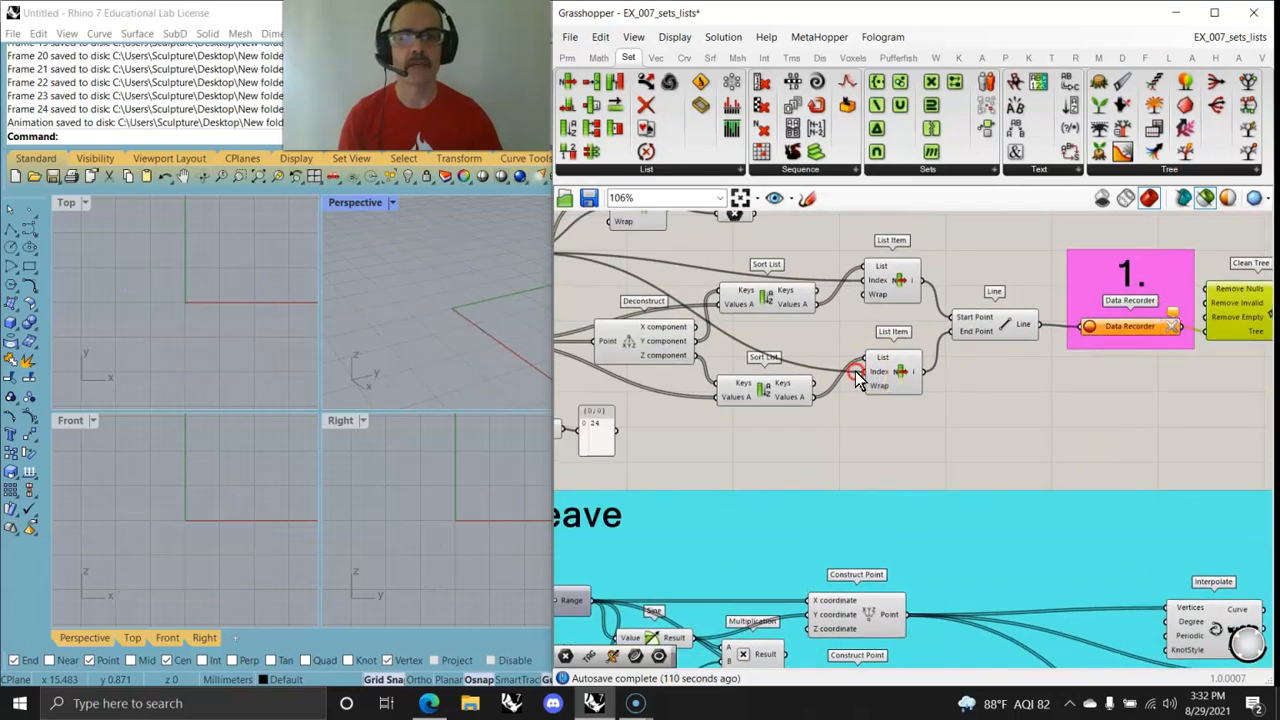
{"action": "right_click_drag", "start_coordinate": [857, 378], "coordinate": [1078, 450]}
{"action": "right_click", "coordinate": [697, 330]}
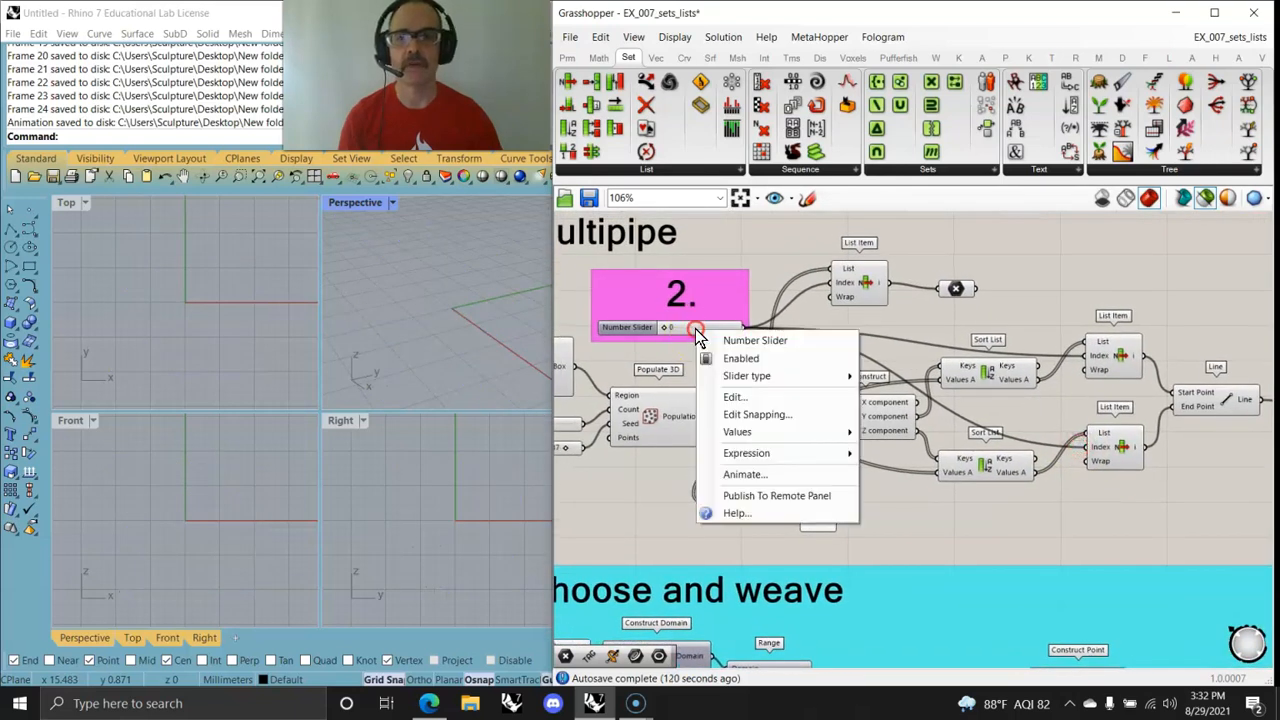
{"action": "left_click", "coordinate": [766, 475]}
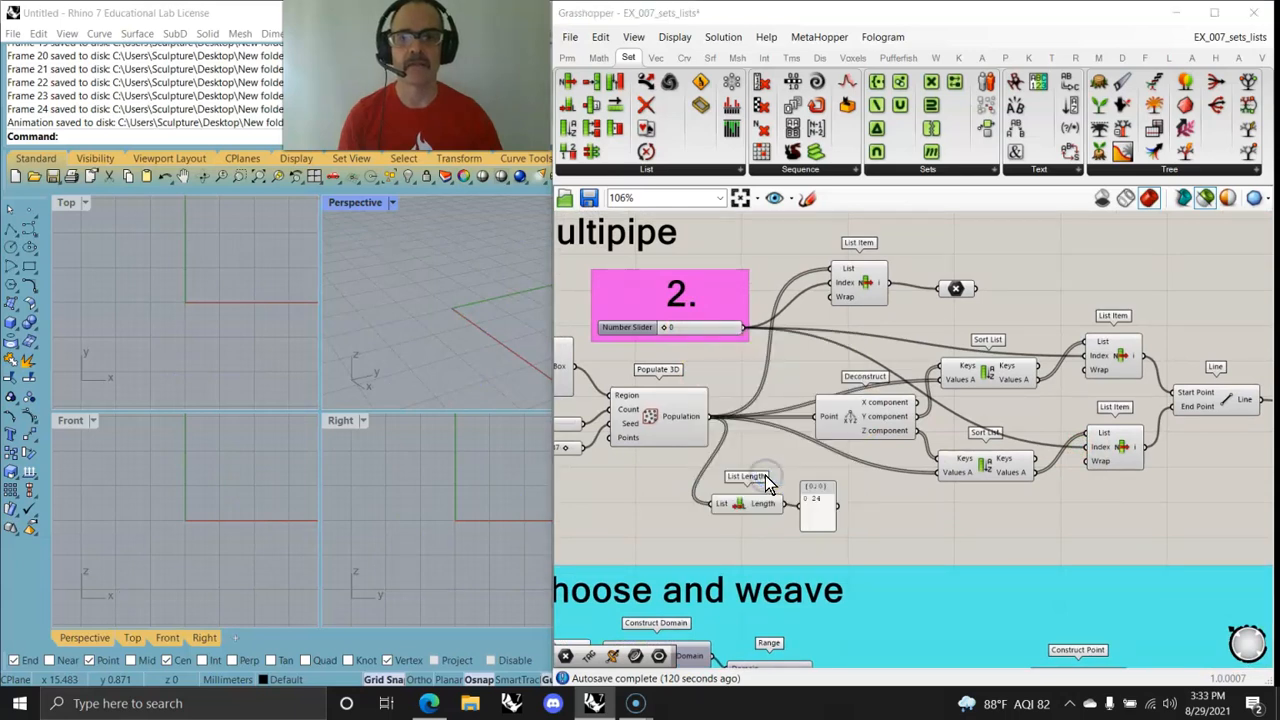
{"action": "left_click", "coordinate": [864, 668]}
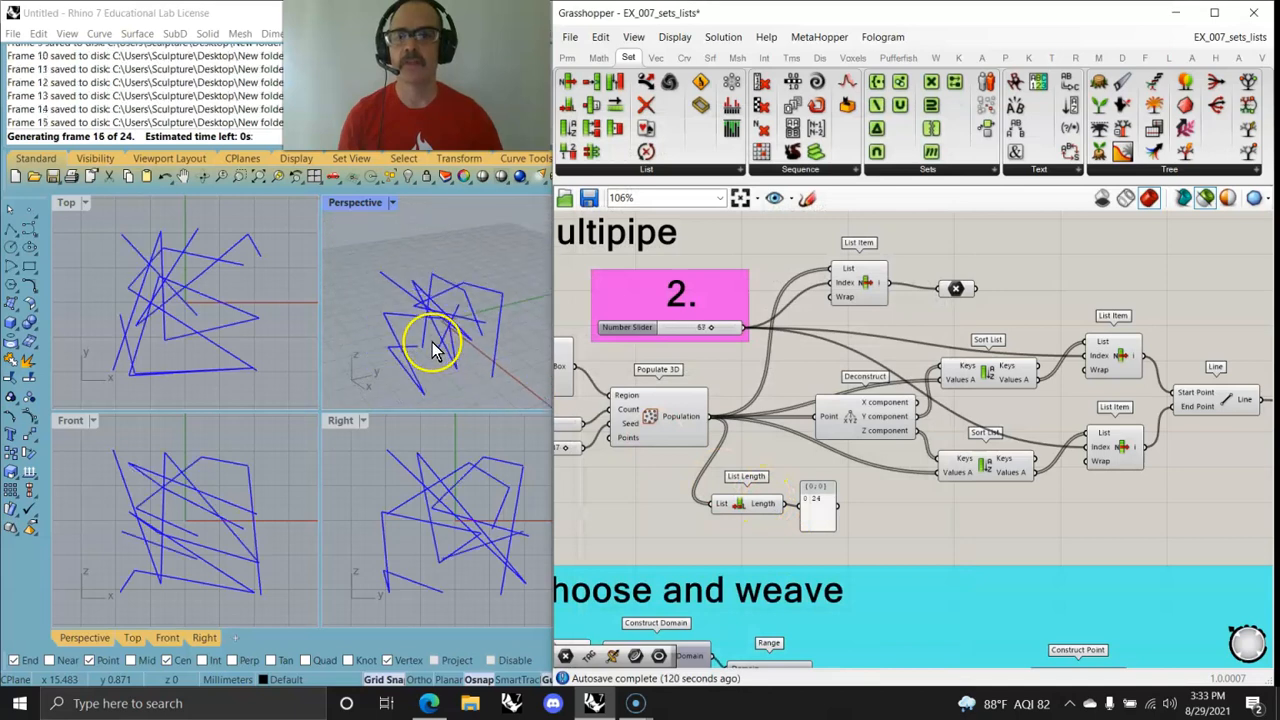
Examine the Clean Tree fed by the Data Recorder and preview the MultiPipe built from the newly recorded lines
{"action": "right_click_drag", "start_coordinate": [1120, 424], "coordinate": [740, 389]}
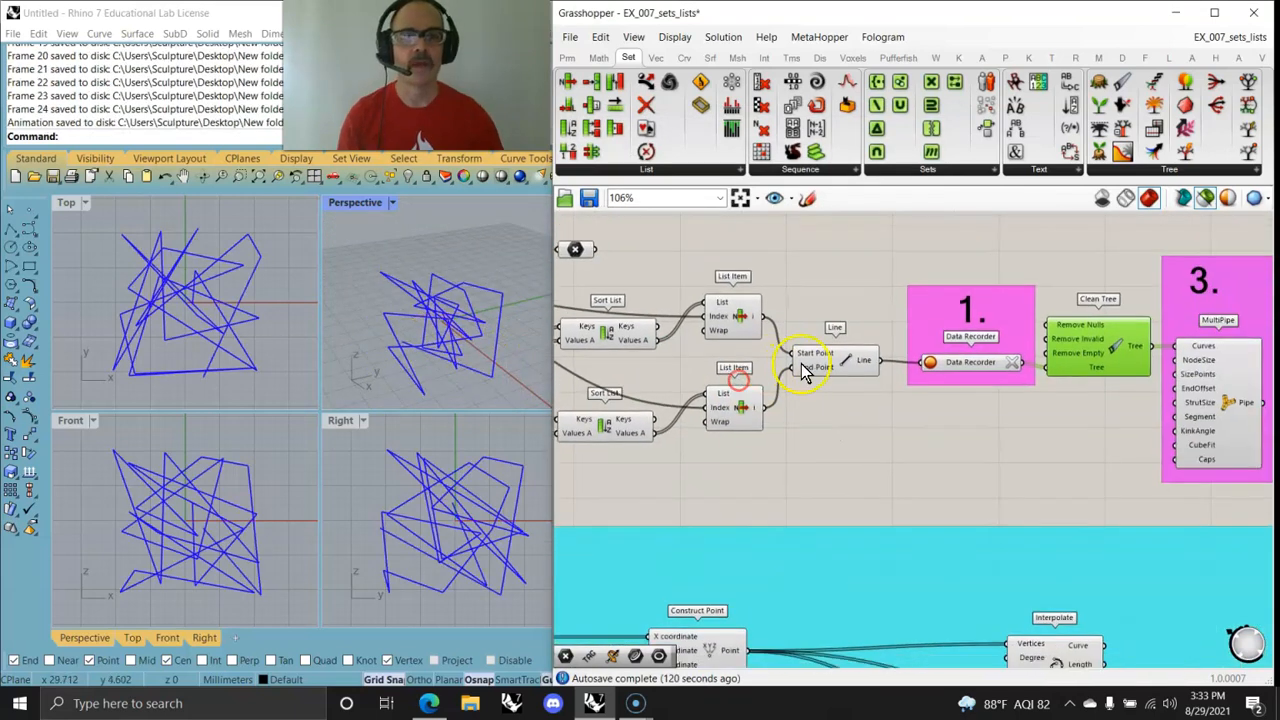
{"action": "left_click_drag", "start_coordinate": [1012, 364], "coordinate": [1092, 369]}
{"action": "mouse_move", "coordinate": [1092, 369]}
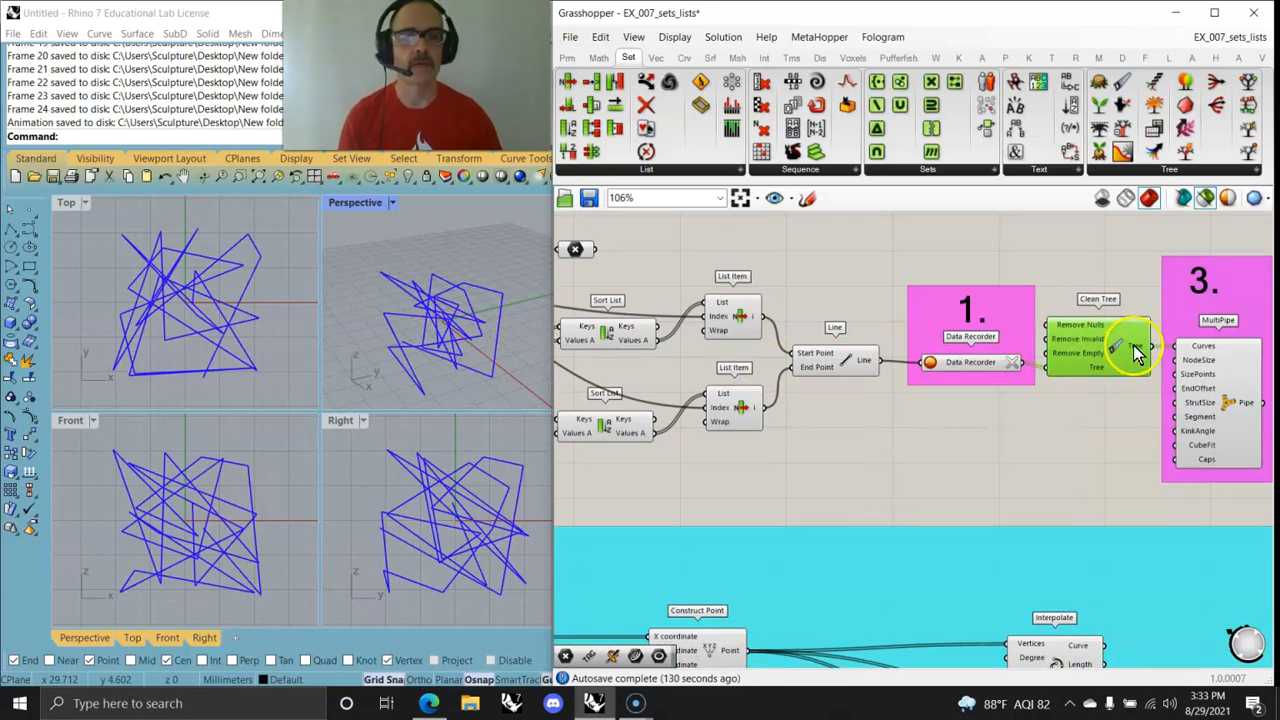
{"action": "mouse_move", "coordinate": [1137, 352]}
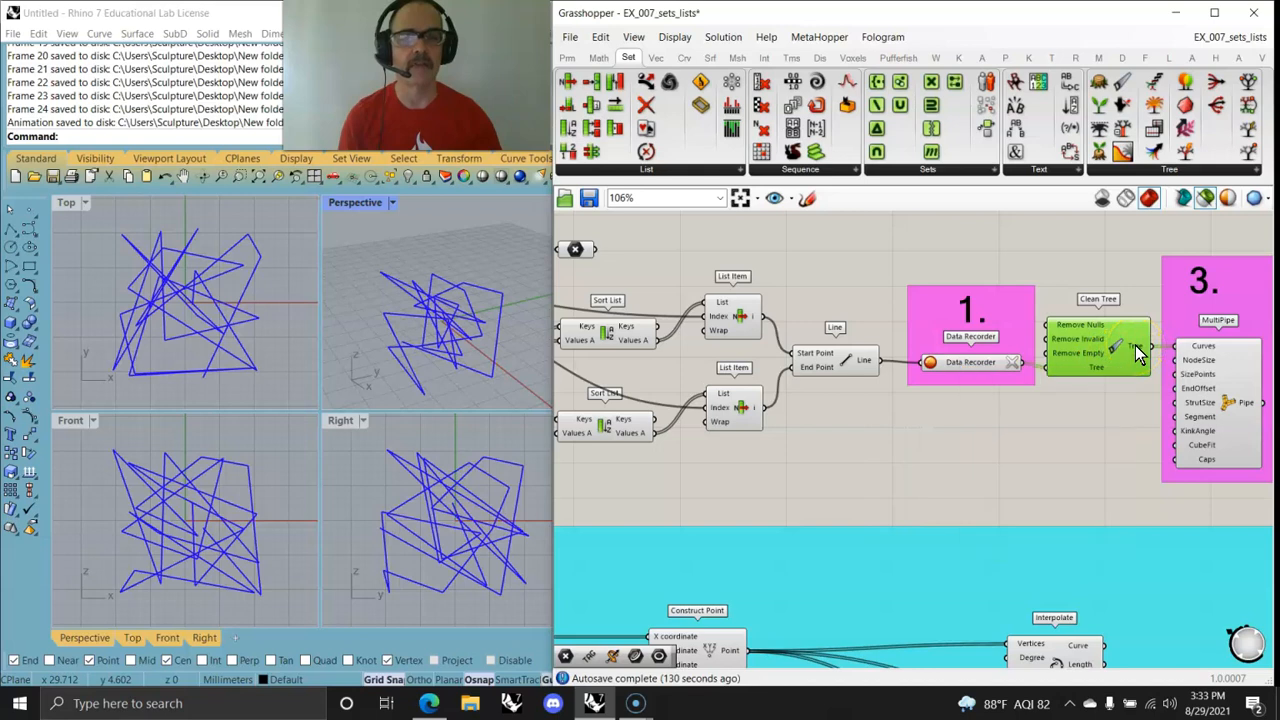
{"action": "right_click_drag", "start_coordinate": [1108, 476], "coordinate": [925, 442]}
{"action": "left_click", "coordinate": [1045, 393]}
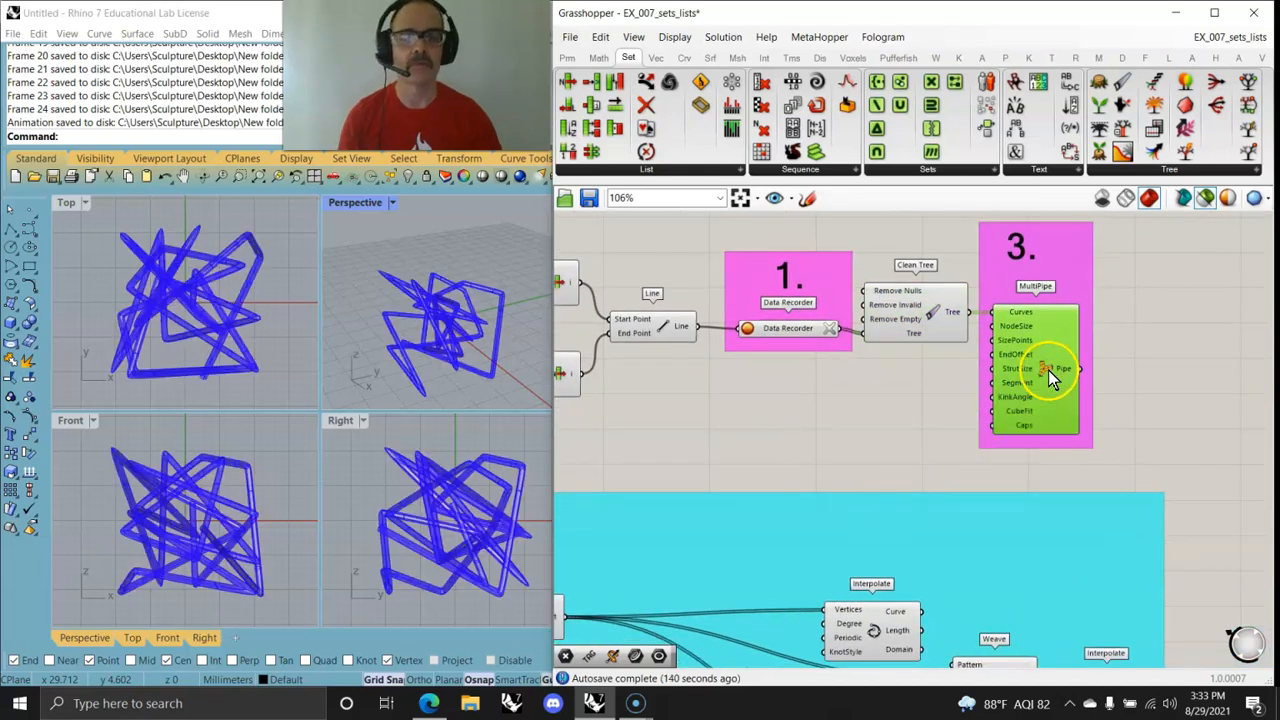
{"action": "mouse_move", "coordinate": [1048, 370]}
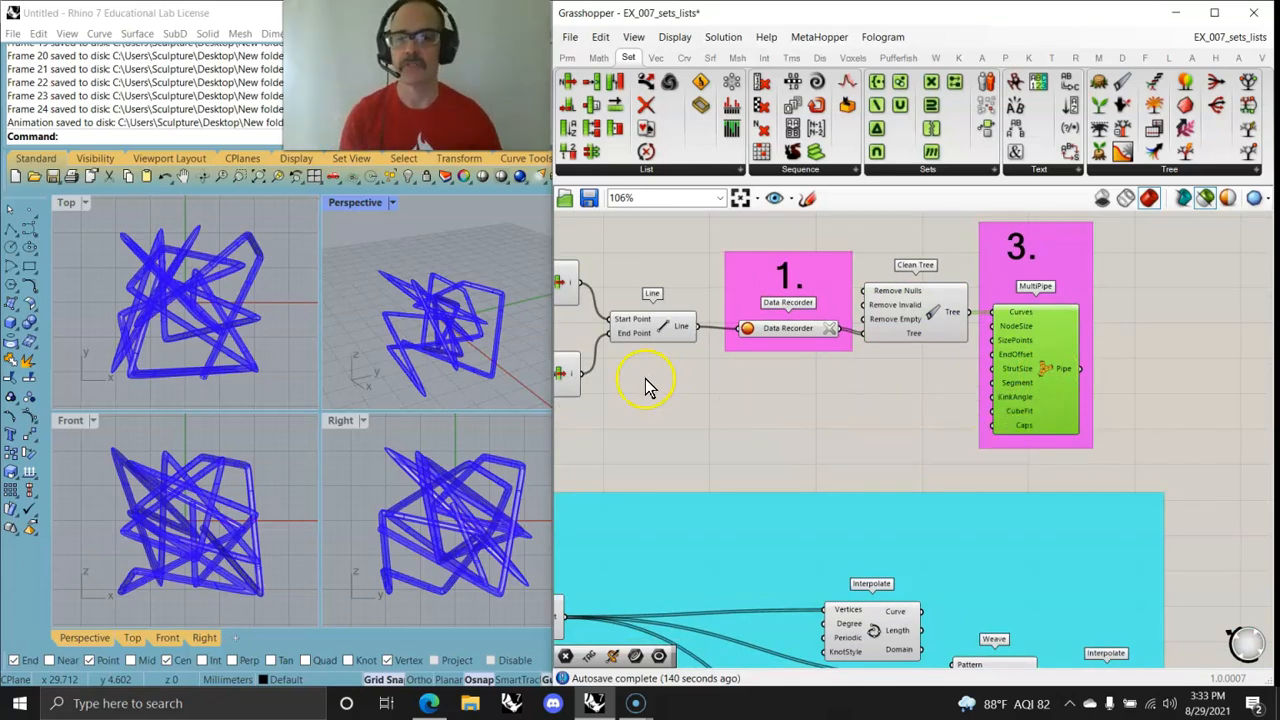
Look over the entire first exercise and review the List component set, including Sort List and Sub List
{"action": "scroll", "coordinate": [810, 405], "scroll_direction": "down", "scroll_amount": 6}
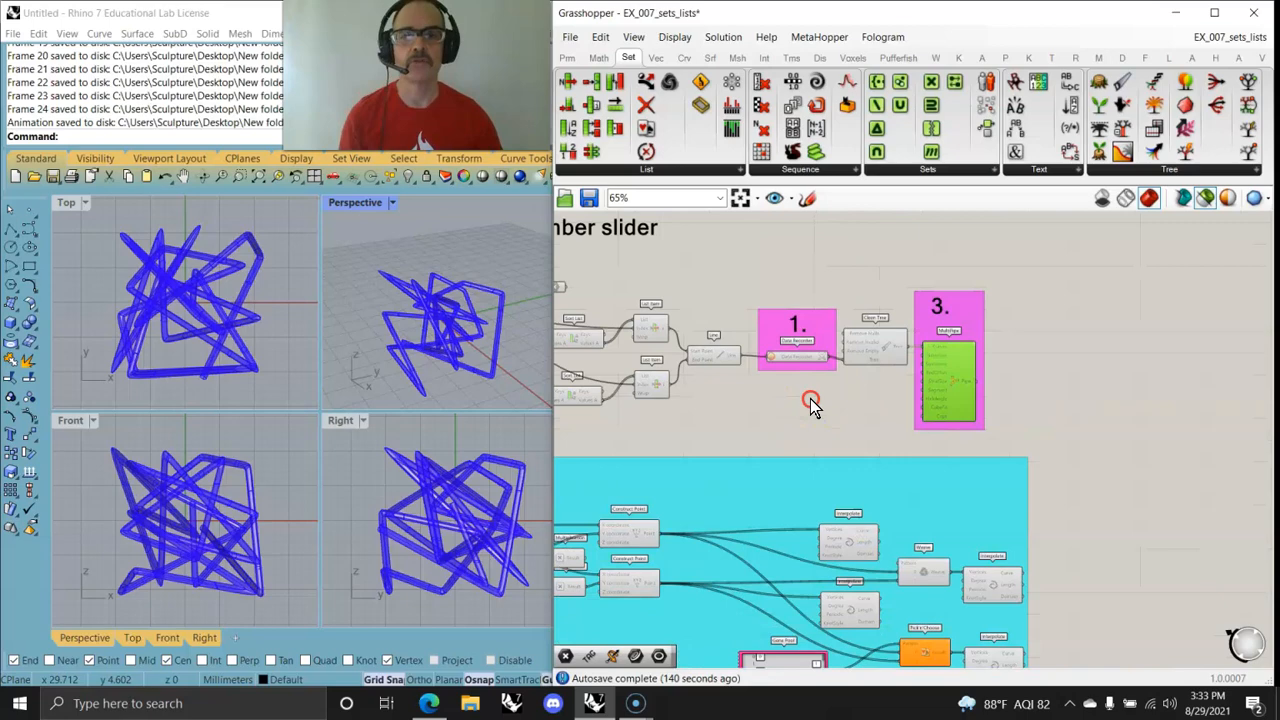
{"action": "right_click_drag", "start_coordinate": [980, 448], "coordinate": [1077, 420]}
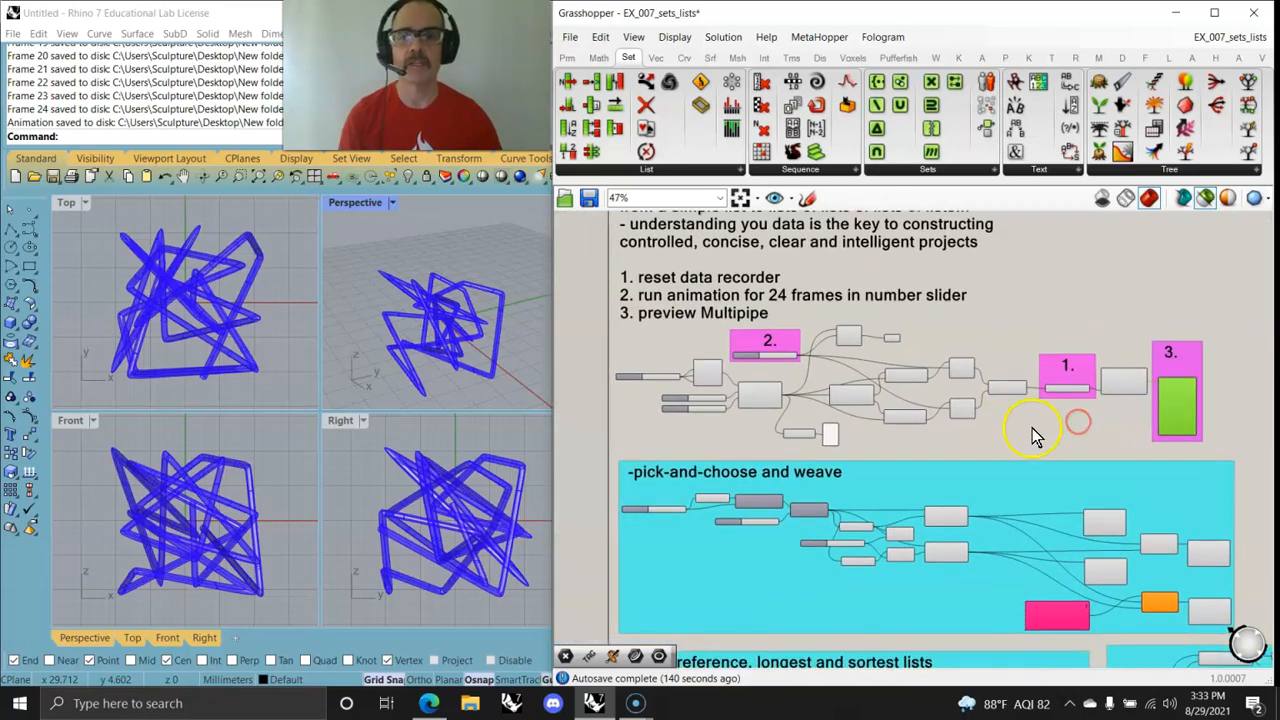
{"action": "scroll", "coordinate": [640, 400], "scroll_direction": "up", "scroll_amount": 2}
{"action": "left_click", "coordinate": [640, 170]}
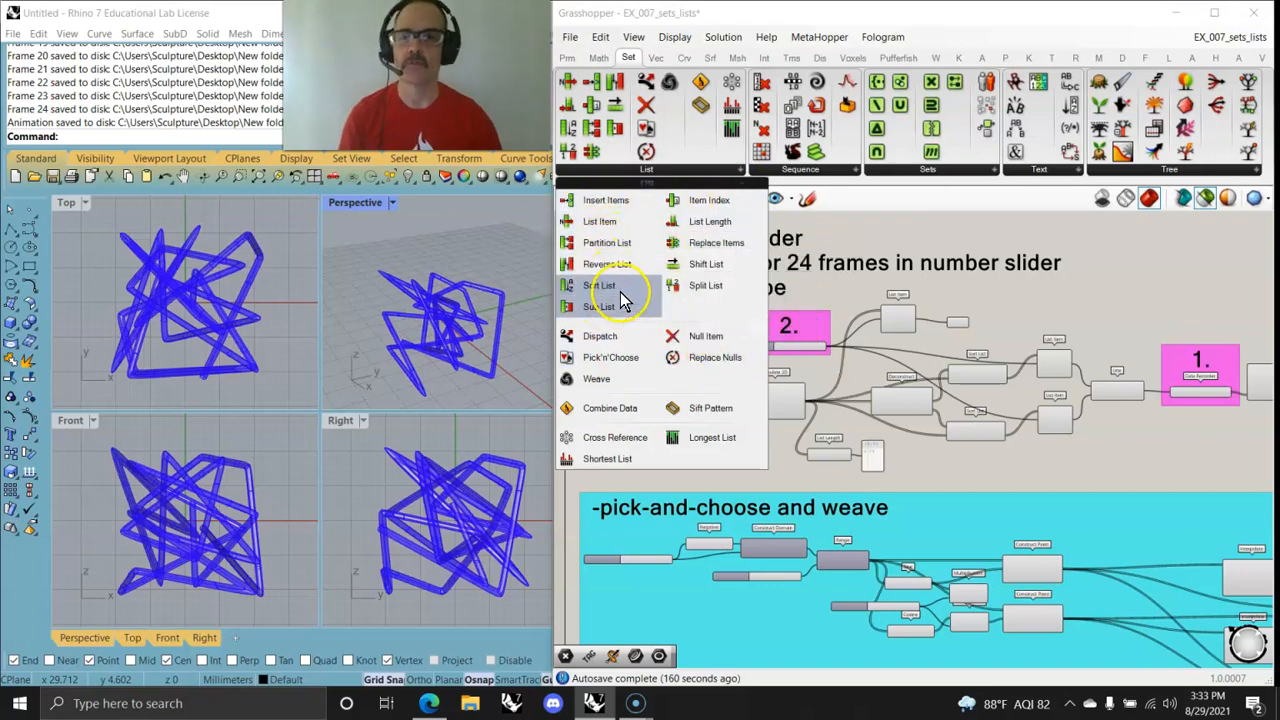
Group the intro notes and all components of the first exercise, from the sliders through to the MultiPipe
{"action": "scroll", "coordinate": [986, 414], "scroll_direction": "down", "scroll_amount": 3}
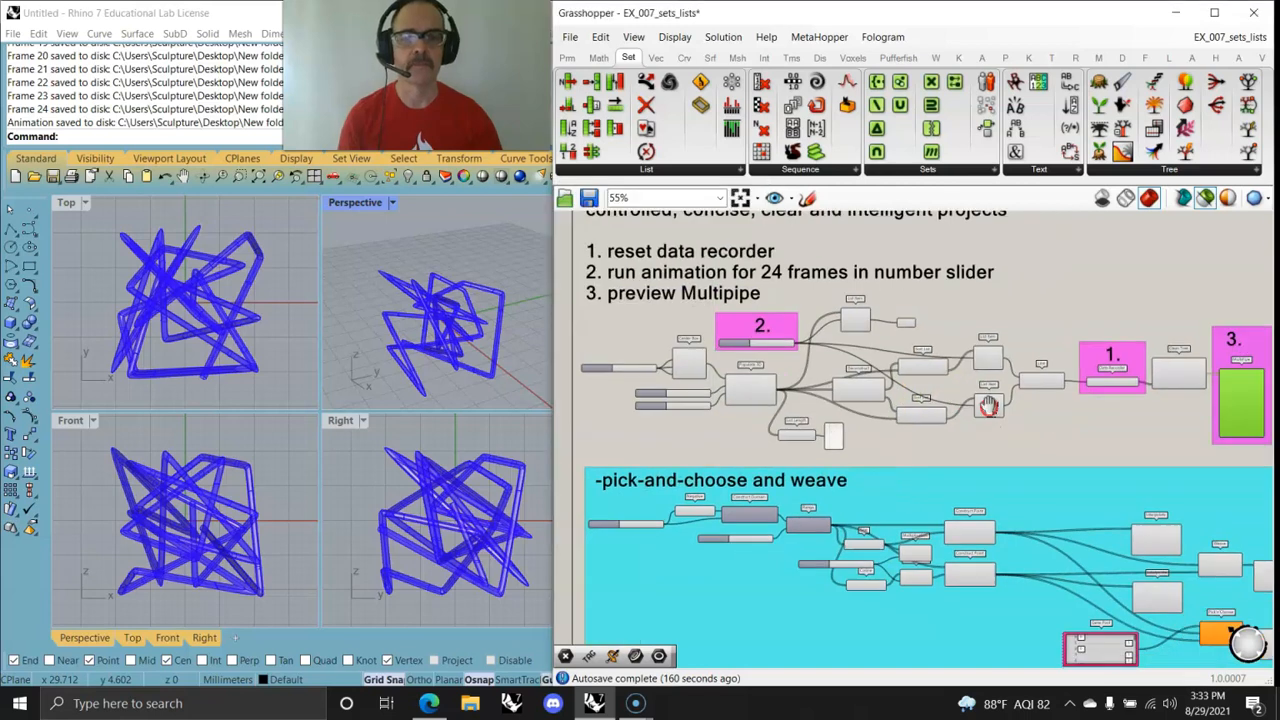
{"action": "scroll", "coordinate": [940, 398], "scroll_direction": "down", "scroll_amount": 2}
{"action": "left_click_drag", "start_coordinate": [1152, 414], "coordinate": [680, 232]}
{"action": "right_click", "coordinate": [623, 277]}
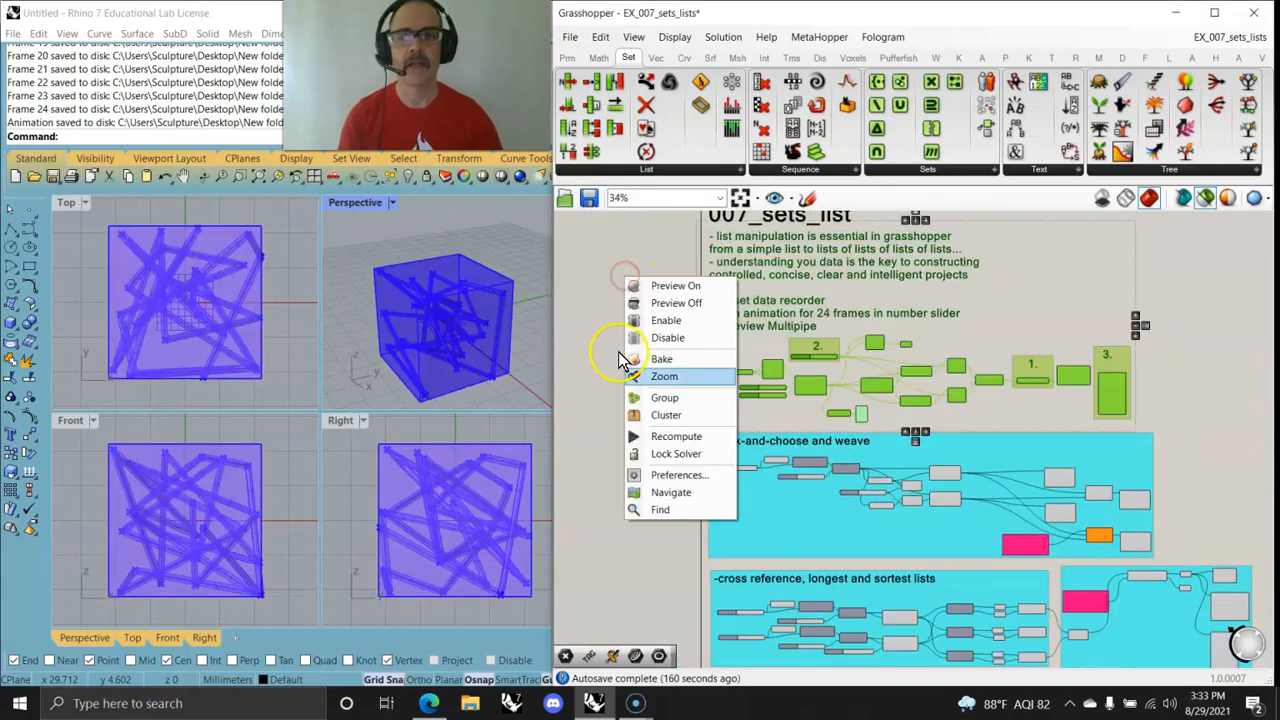
{"action": "left_click", "coordinate": [672, 405]}
Recolour the new group around the first exercise cyan, like the pick-and-choose and weave group
{"action": "left_click", "coordinate": [1035, 317]}
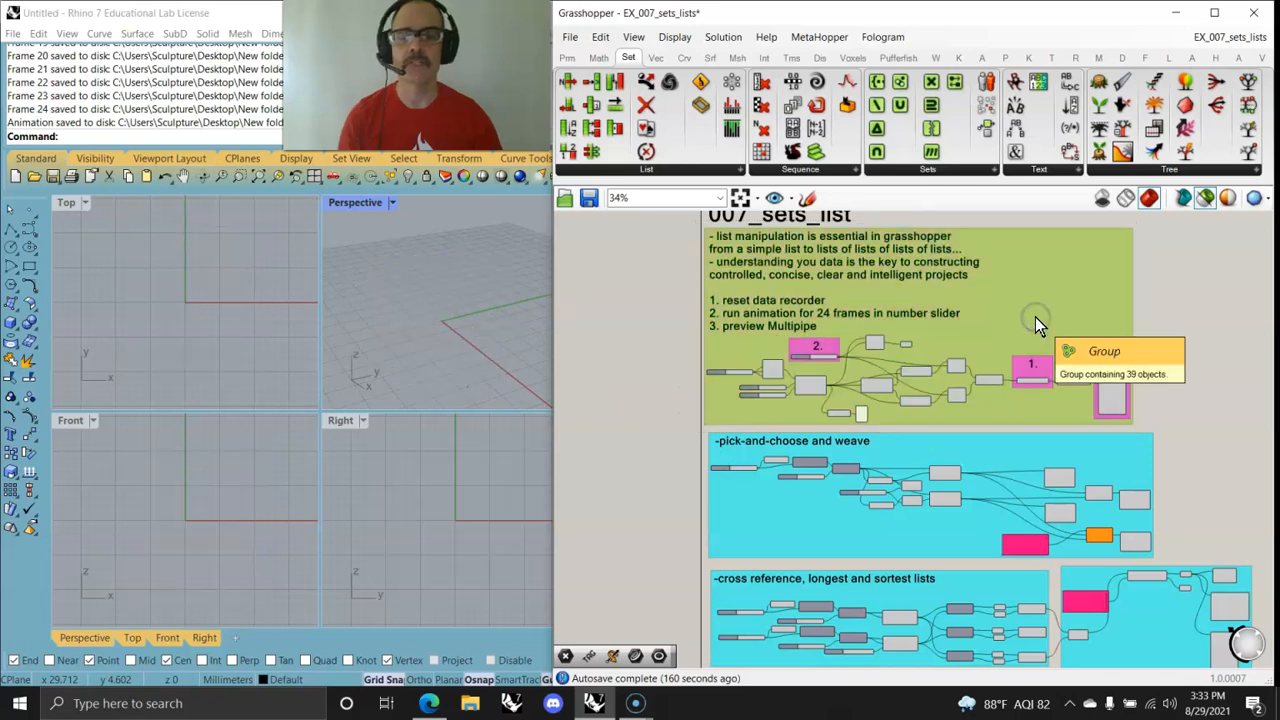
{"action": "right_click", "coordinate": [1035, 318]}
{"action": "mouse_move", "coordinate": [1118, 480]}
{"action": "left_click", "coordinate": [992, 542]}
{"action": "left_click", "coordinate": [1262, 330]}
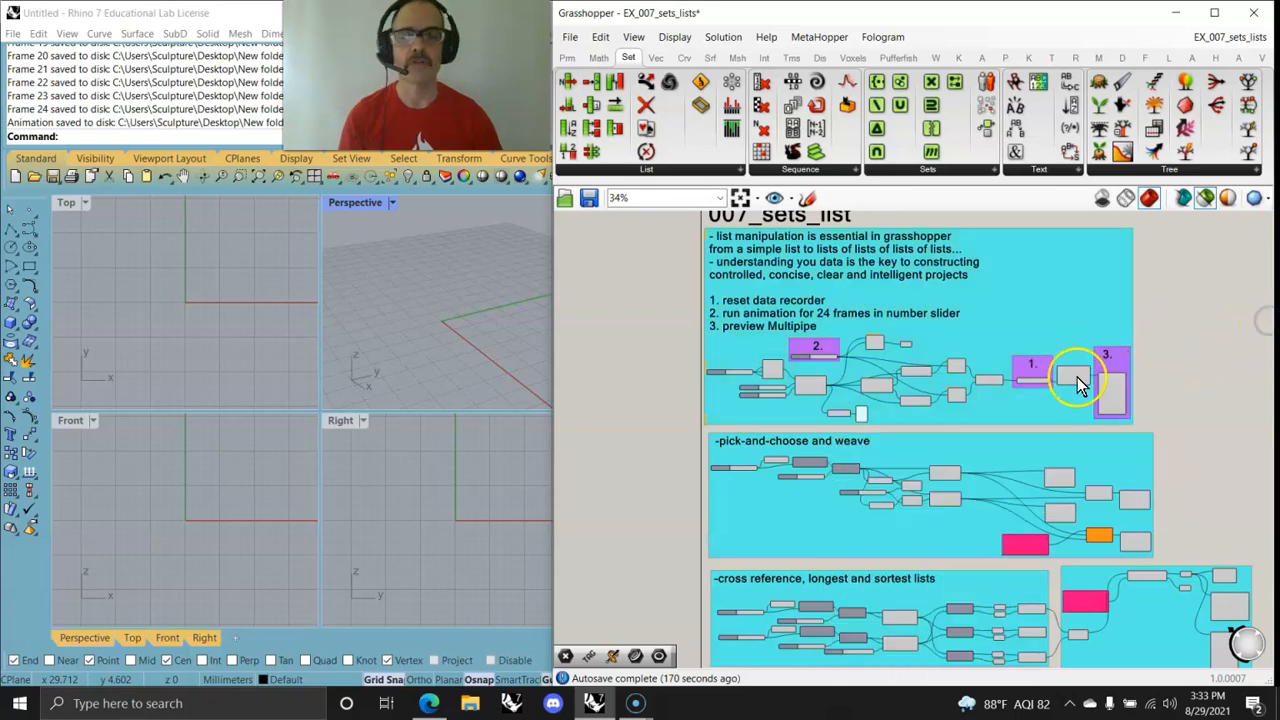
Undo the cyan recolouring and ungroup the outer group around the first exercise
{"action": "right_click_drag", "start_coordinate": [1143, 343], "coordinate": [1043, 346]}
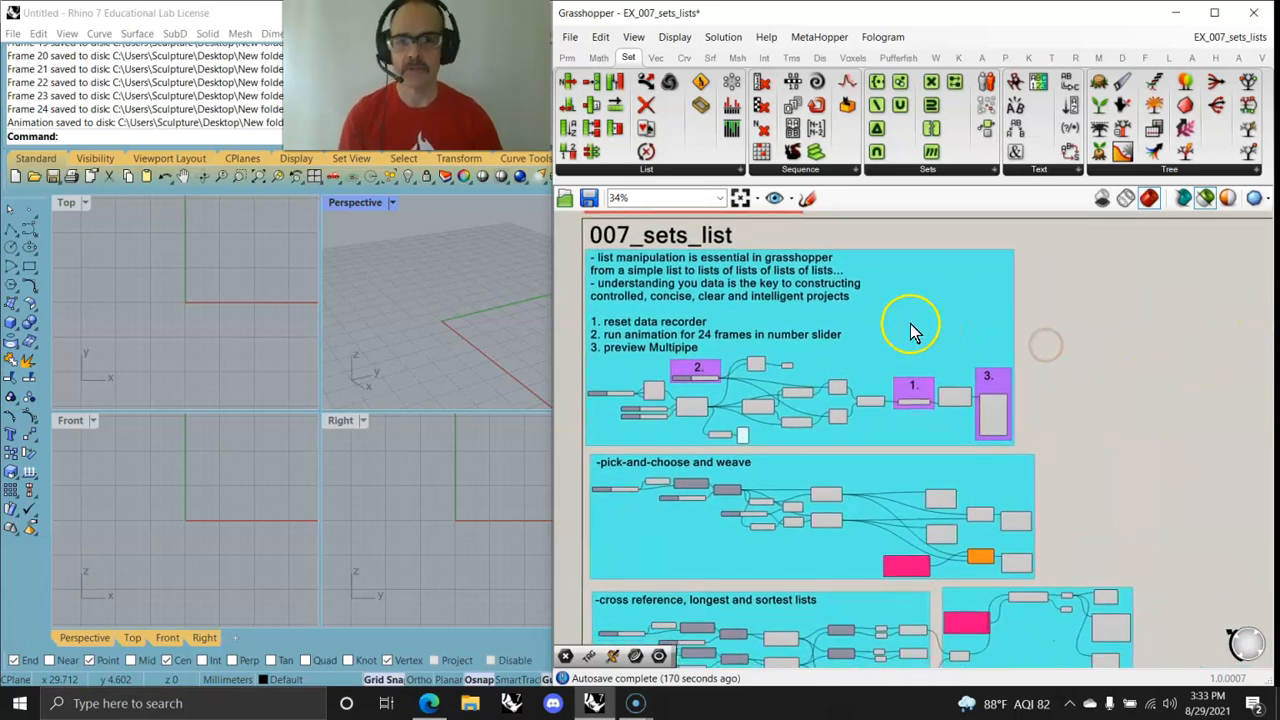
{"action": "key", "text": "ctrl+z"}
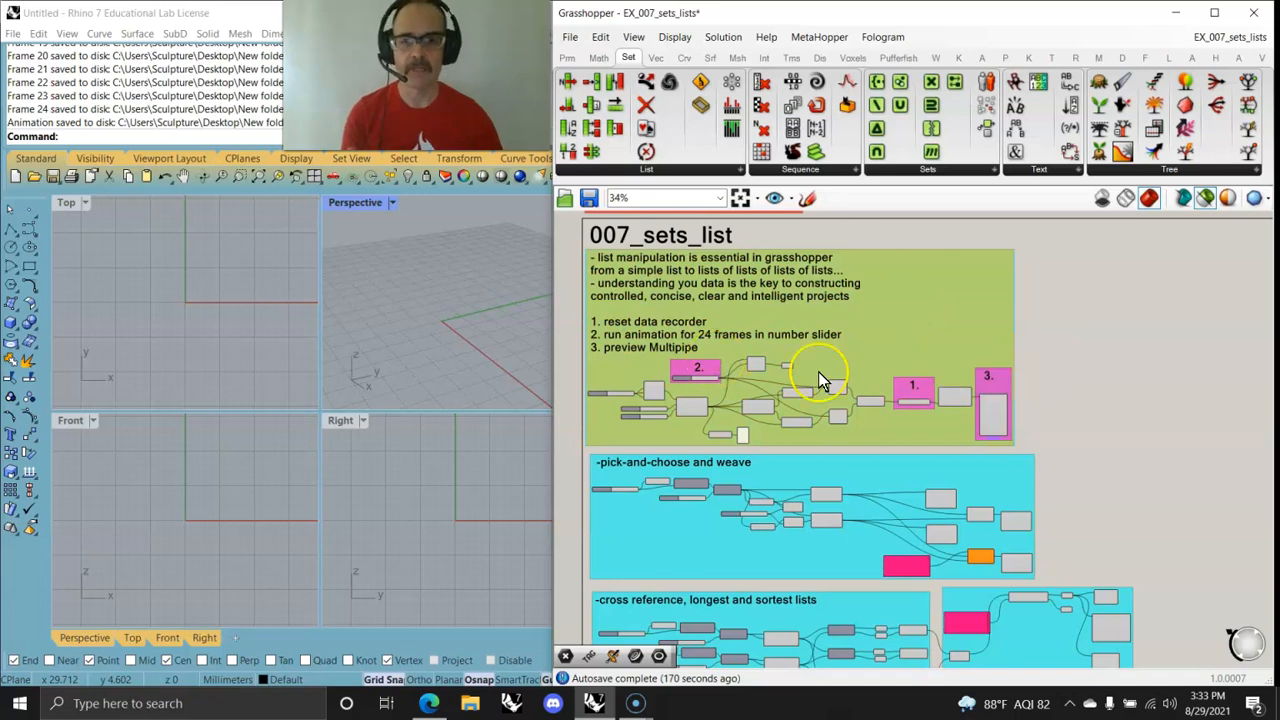
{"action": "right_click", "coordinate": [908, 339]}
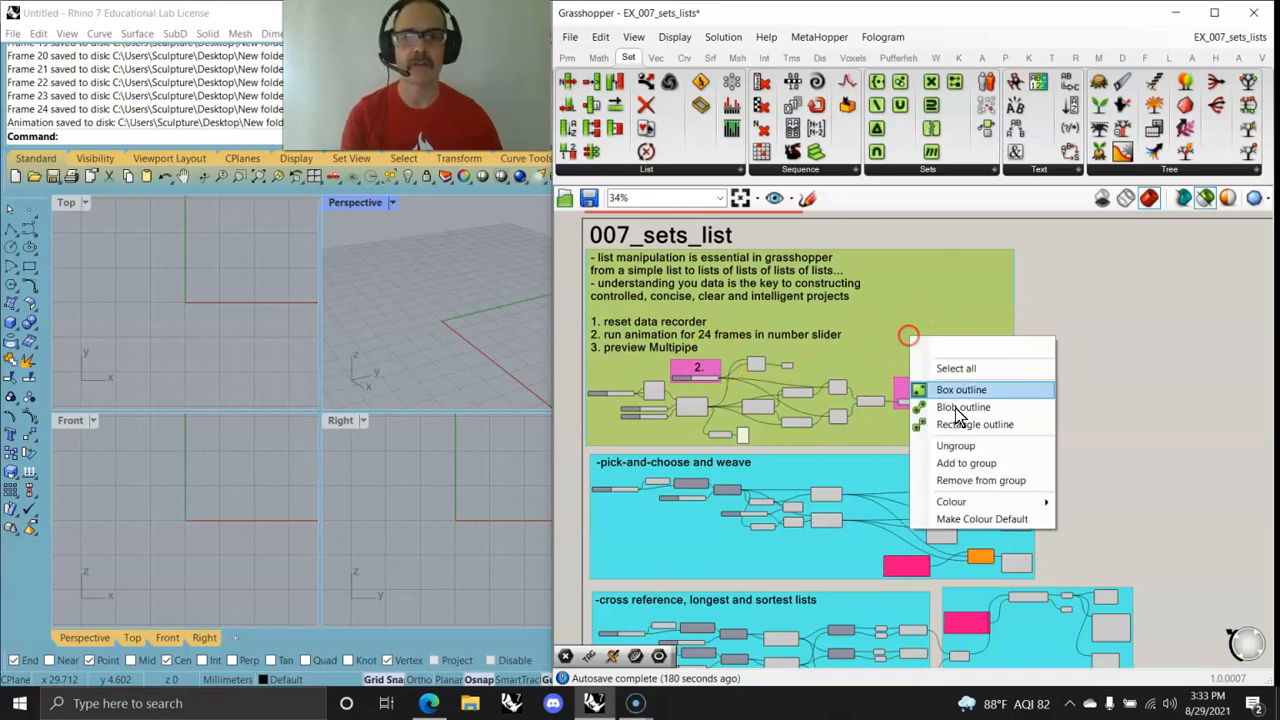
{"action": "left_click", "coordinate": [958, 447]}
Group the intro notes and all components of the first exercise again
{"action": "left_click_drag", "start_coordinate": [1050, 462], "coordinate": [574, 252]}
{"action": "right_click", "coordinate": [1066, 312]}
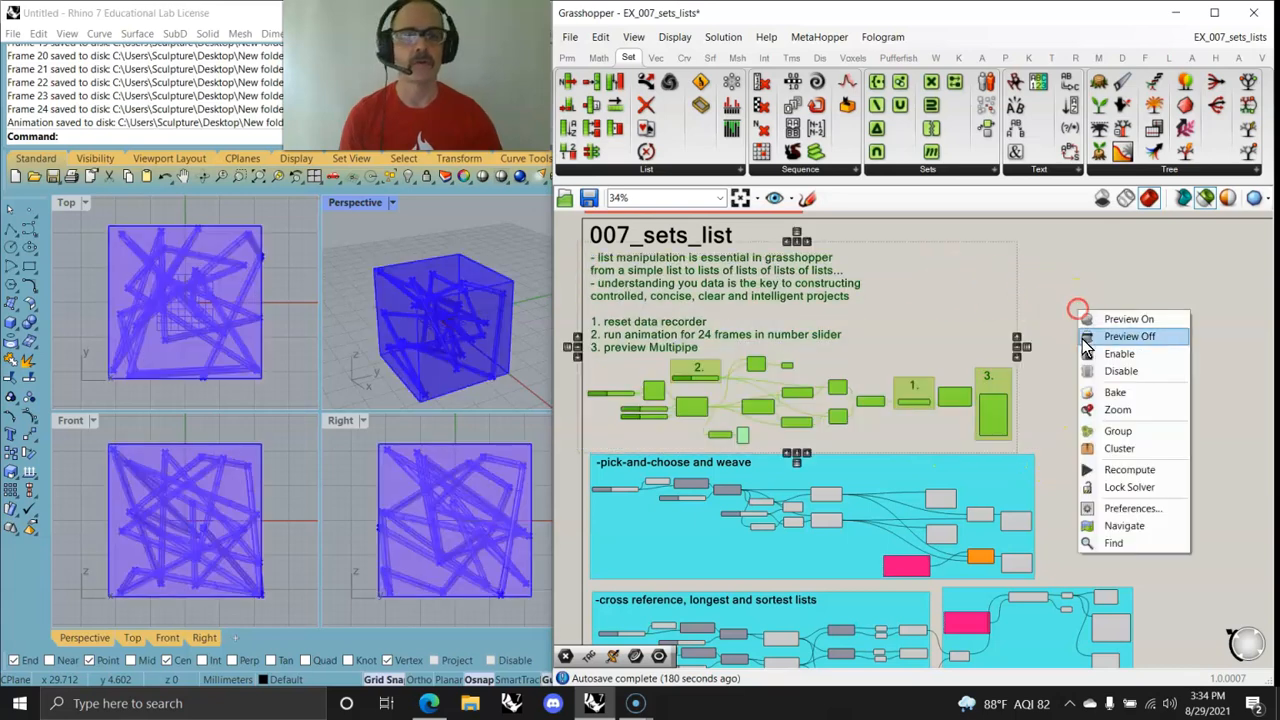
{"action": "left_click", "coordinate": [1127, 429]}
Recolour the new group around the first exercise magenta
{"action": "right_click", "coordinate": [910, 341]}
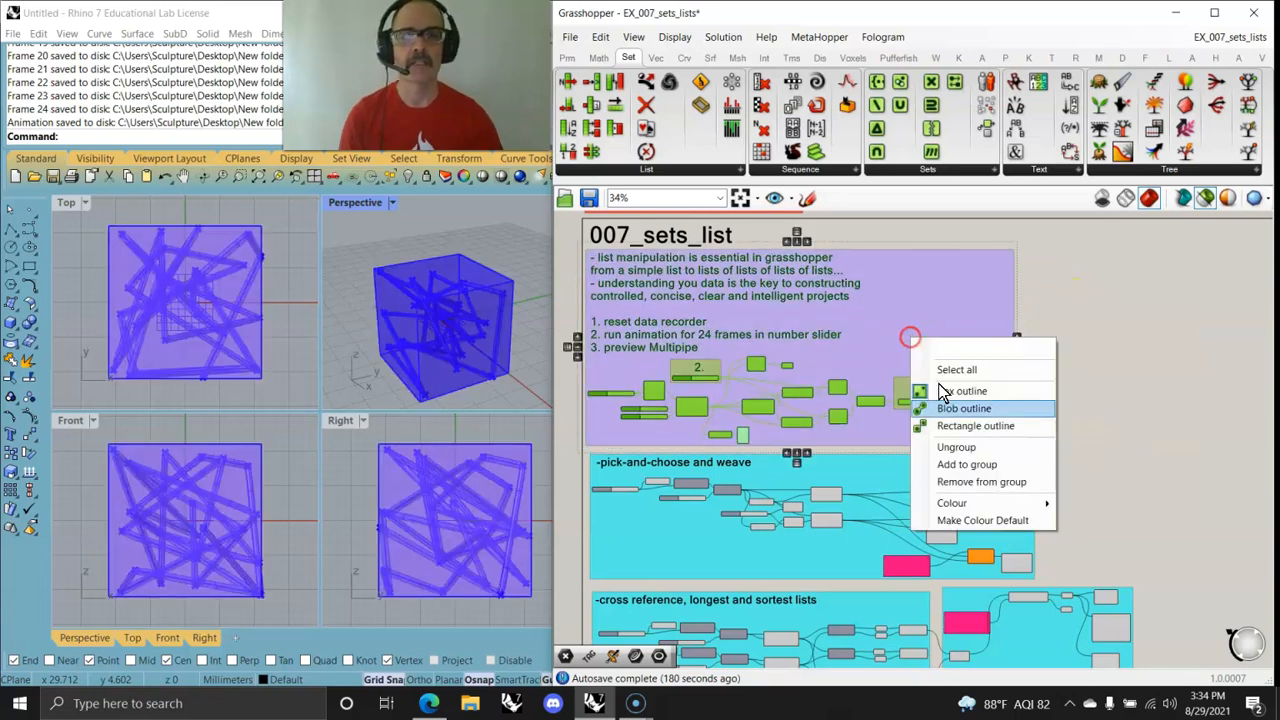
{"action": "mouse_move", "coordinate": [955, 503]}
{"action": "left_click", "coordinate": [1172, 471]}
{"action": "left_click_drag", "start_coordinate": [1172, 469], "coordinate": [1091, 403]}
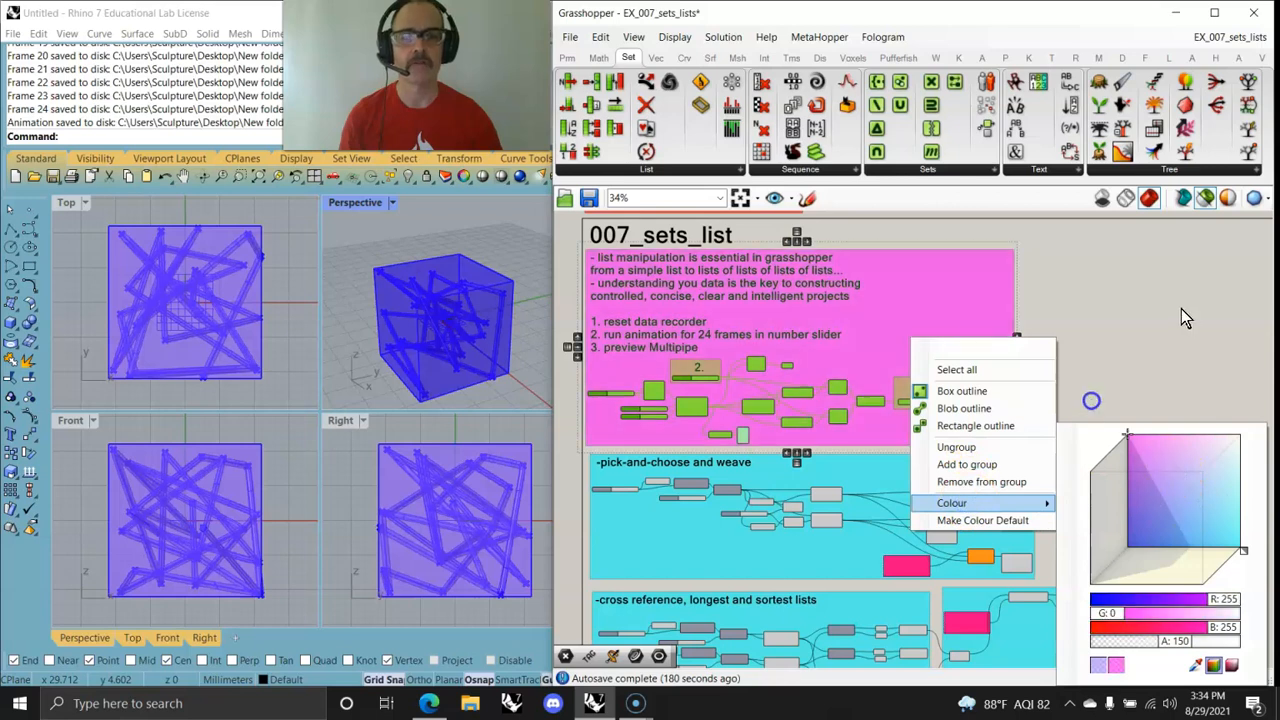
{"action": "left_click", "coordinate": [1180, 308]}
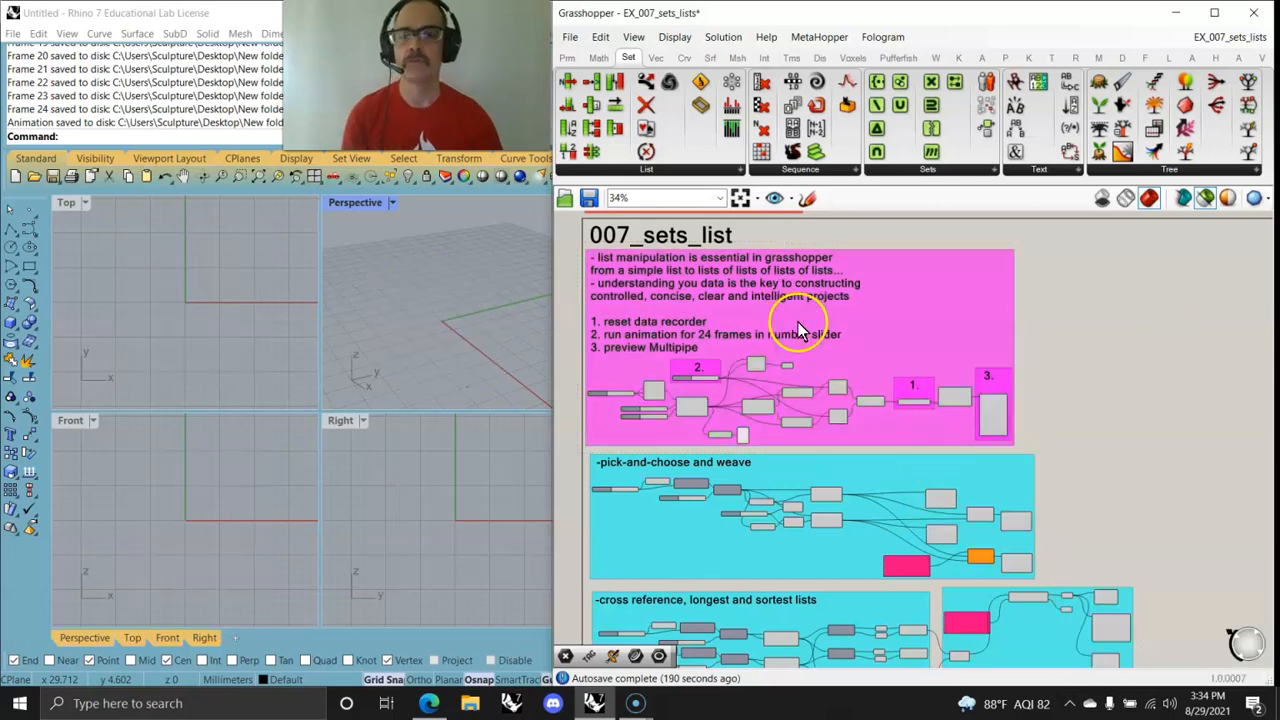
Recolour the first exercise's group cyan, with R 0, G 255, B 255 and alpha 150, matching the groups below
{"action": "scroll", "coordinate": [826, 428], "scroll_direction": "down", "scroll_amount": 2}
{"action": "scroll", "coordinate": [826, 428], "scroll_direction": "down", "scroll_amount": 2}
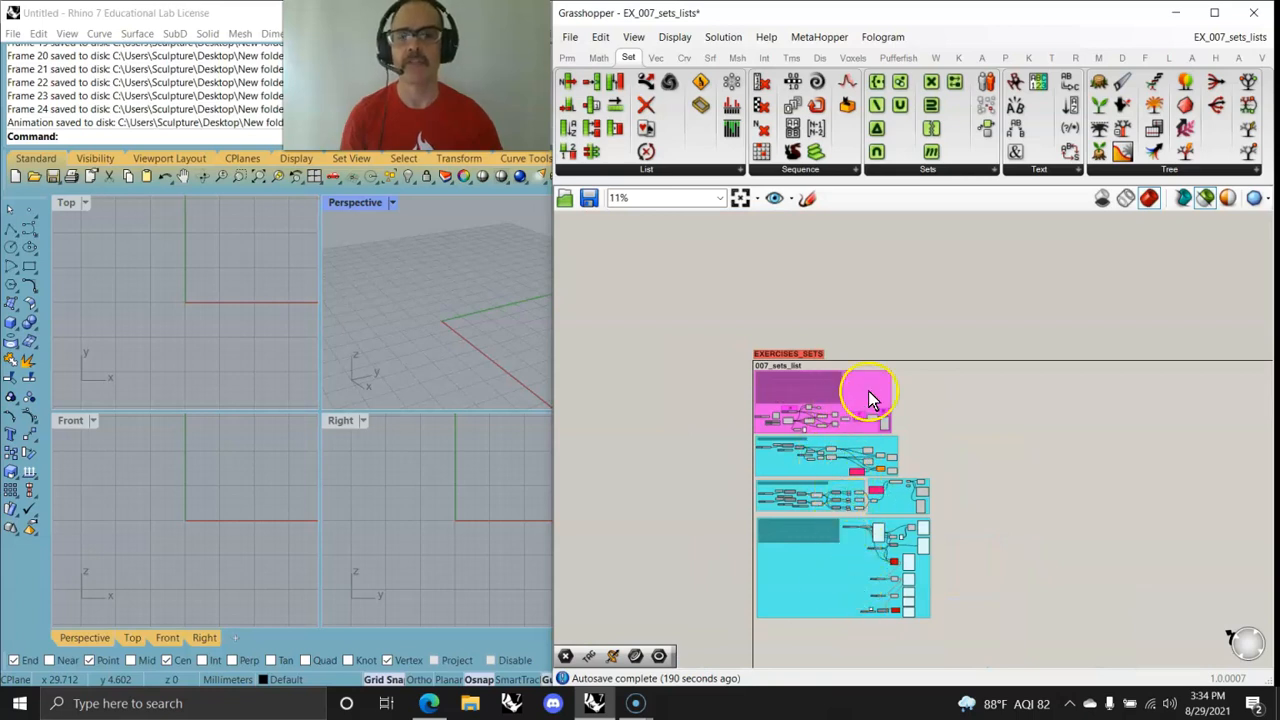
{"action": "scroll", "coordinate": [872, 400], "scroll_direction": "up", "scroll_amount": 5}
{"action": "right_click", "coordinate": [856, 355]}
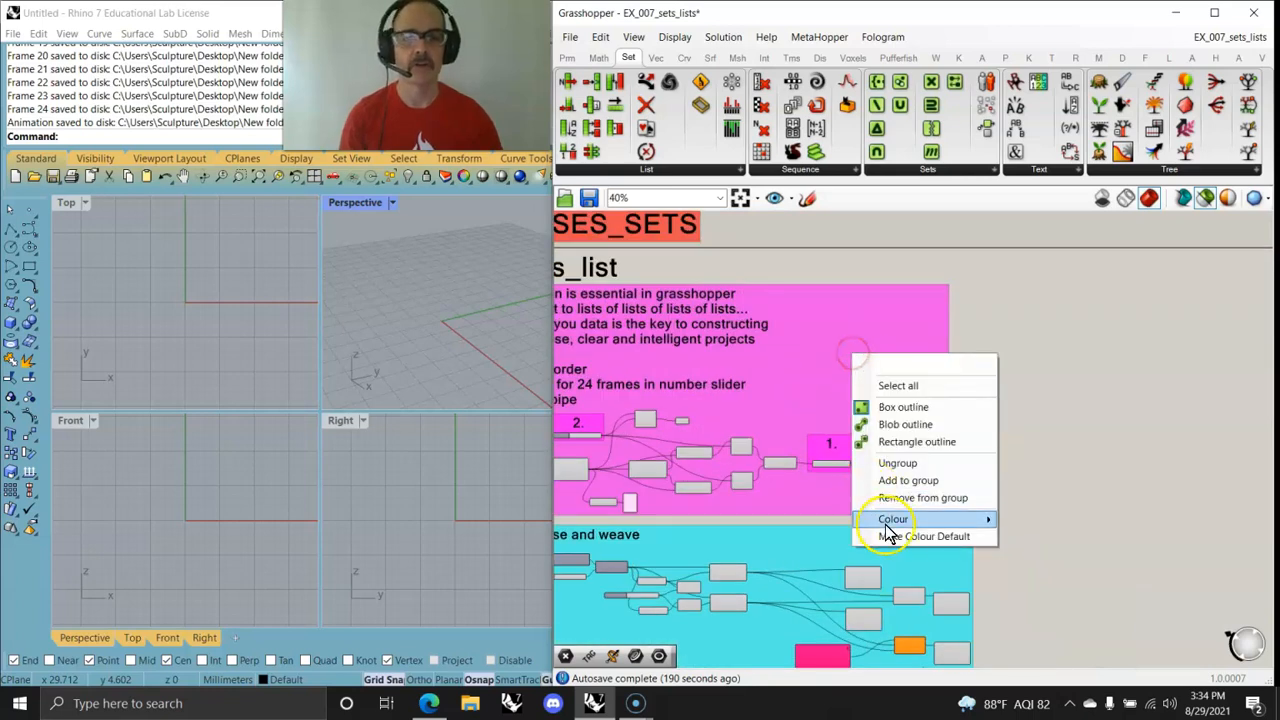
{"action": "mouse_move", "coordinate": [890, 524]}
{"action": "left_click_drag", "start_coordinate": [1171, 500], "coordinate": [1217, 570]}
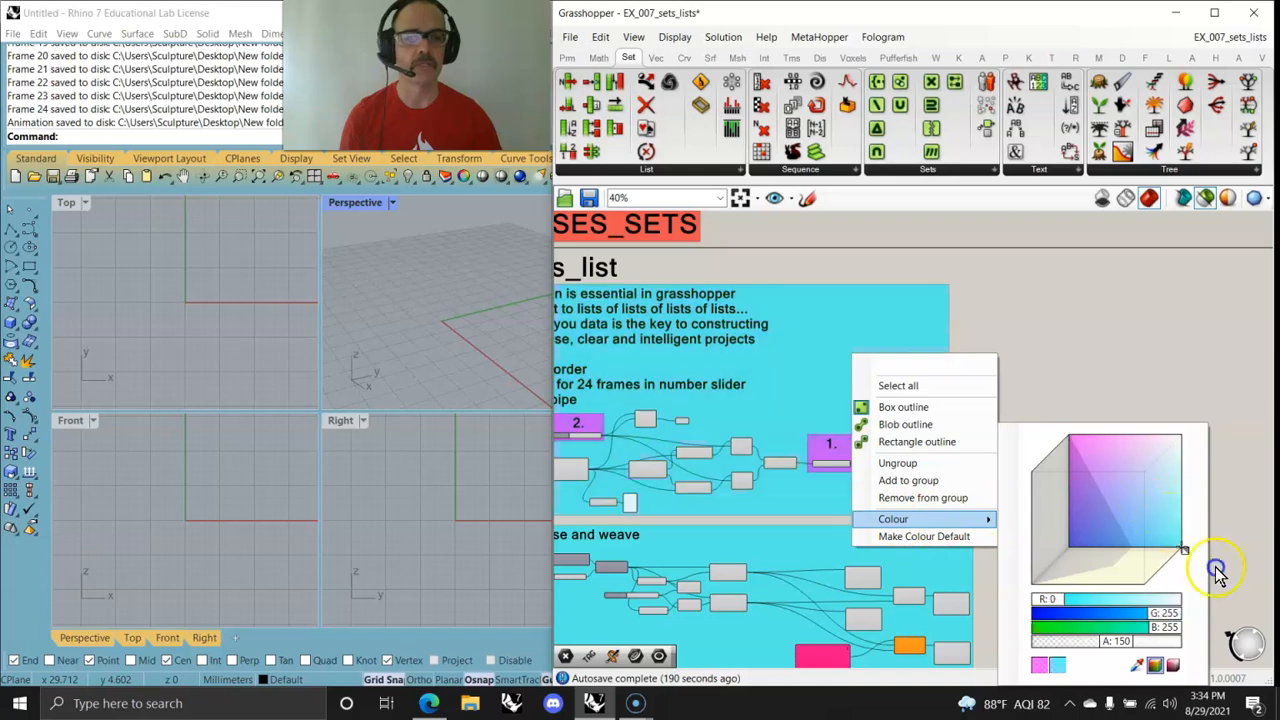
{"action": "left_click", "coordinate": [1122, 370]}
Preview the Interpolate curves fed by Pick'n'Choose and Weave, and maximize the Top viewport
{"action": "right_click_drag", "start_coordinate": [901, 445], "coordinate": [1182, 315]}
{"action": "scroll", "coordinate": [1164, 319], "scroll_direction": "down", "scroll_amount": 2}
{"action": "right_click_drag", "start_coordinate": [1154, 390], "coordinate": [1018, 336]}
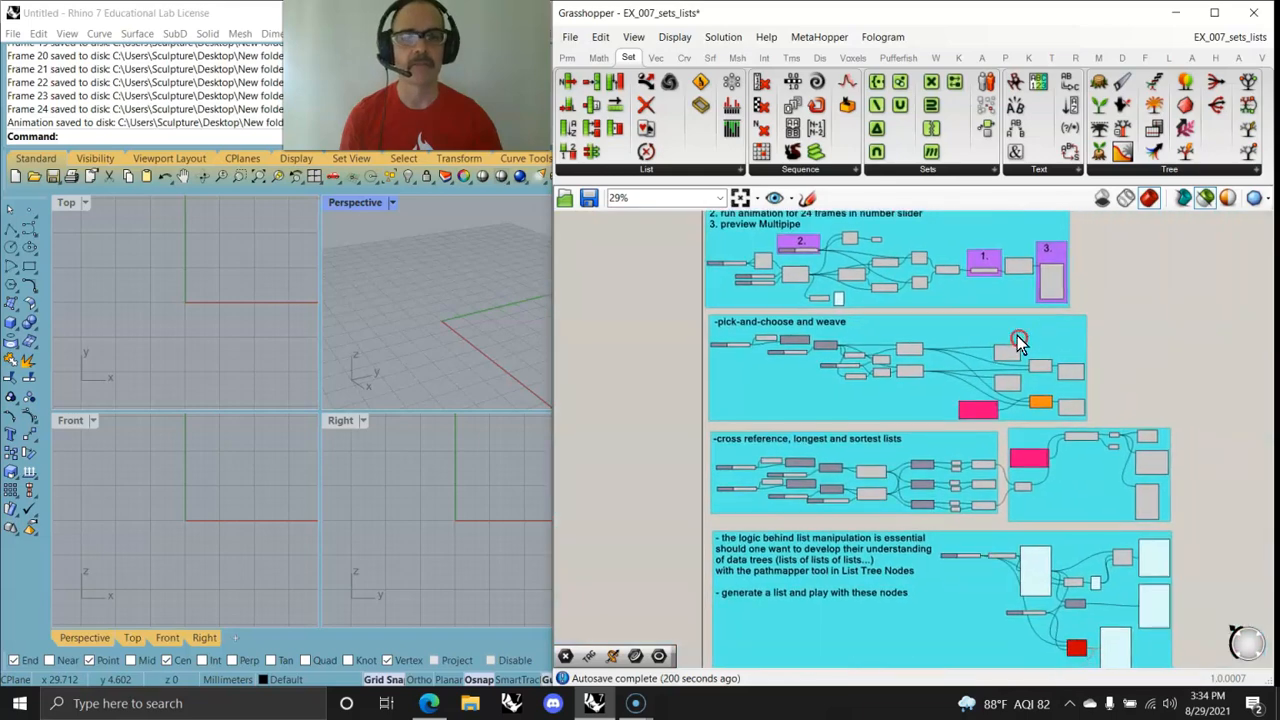
{"action": "scroll", "coordinate": [763, 371], "scroll_direction": "up", "scroll_amount": 5}
{"action": "right_click_drag", "start_coordinate": [803, 363], "coordinate": [836, 425]}
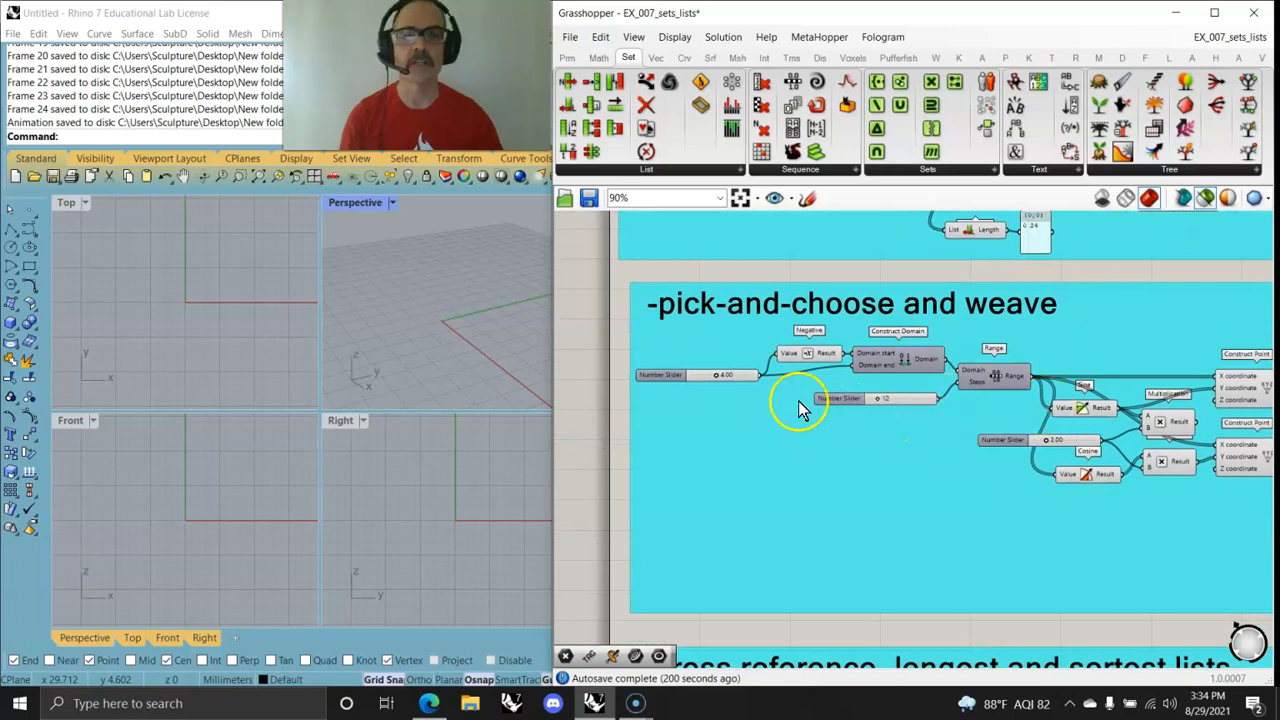
{"action": "right_click_drag", "start_coordinate": [963, 484], "coordinate": [615, 462]}
{"action": "right_click_drag", "start_coordinate": [1032, 474], "coordinate": [755, 402]}
{"action": "left_click", "coordinate": [1148, 485]}
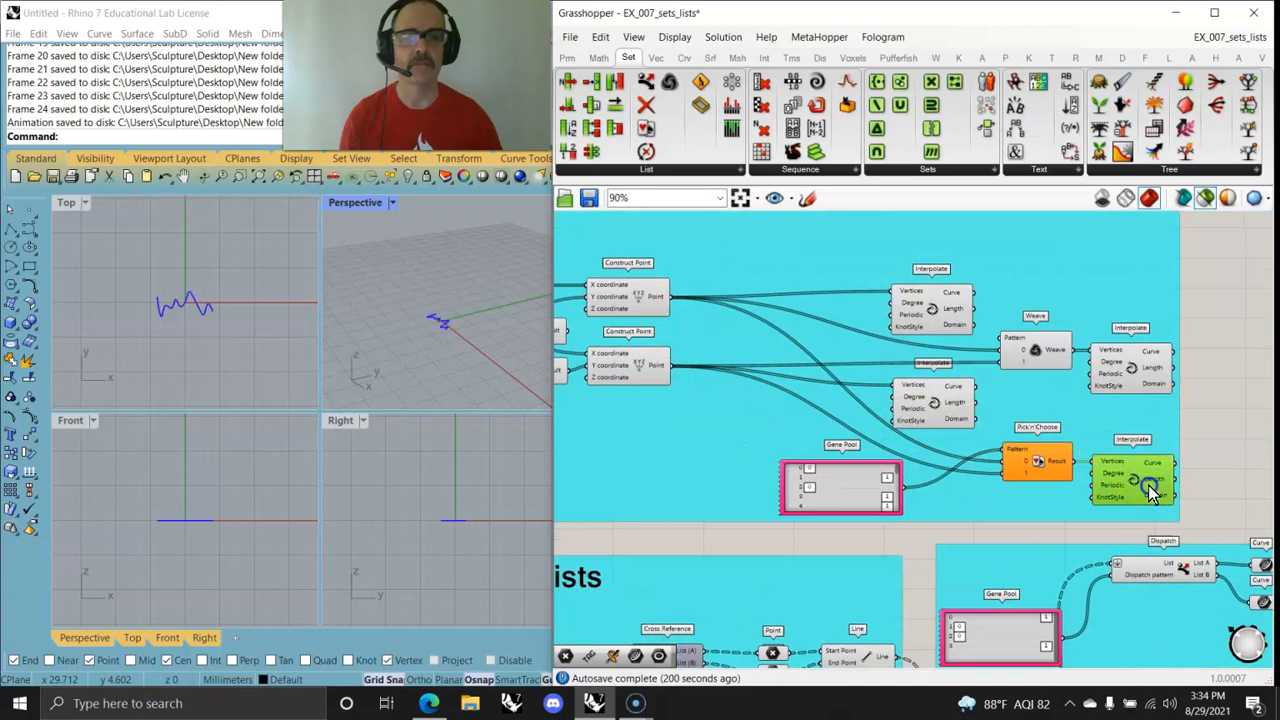
{"action": "scroll", "coordinate": [432, 332], "scroll_direction": "up", "scroll_amount": 5}
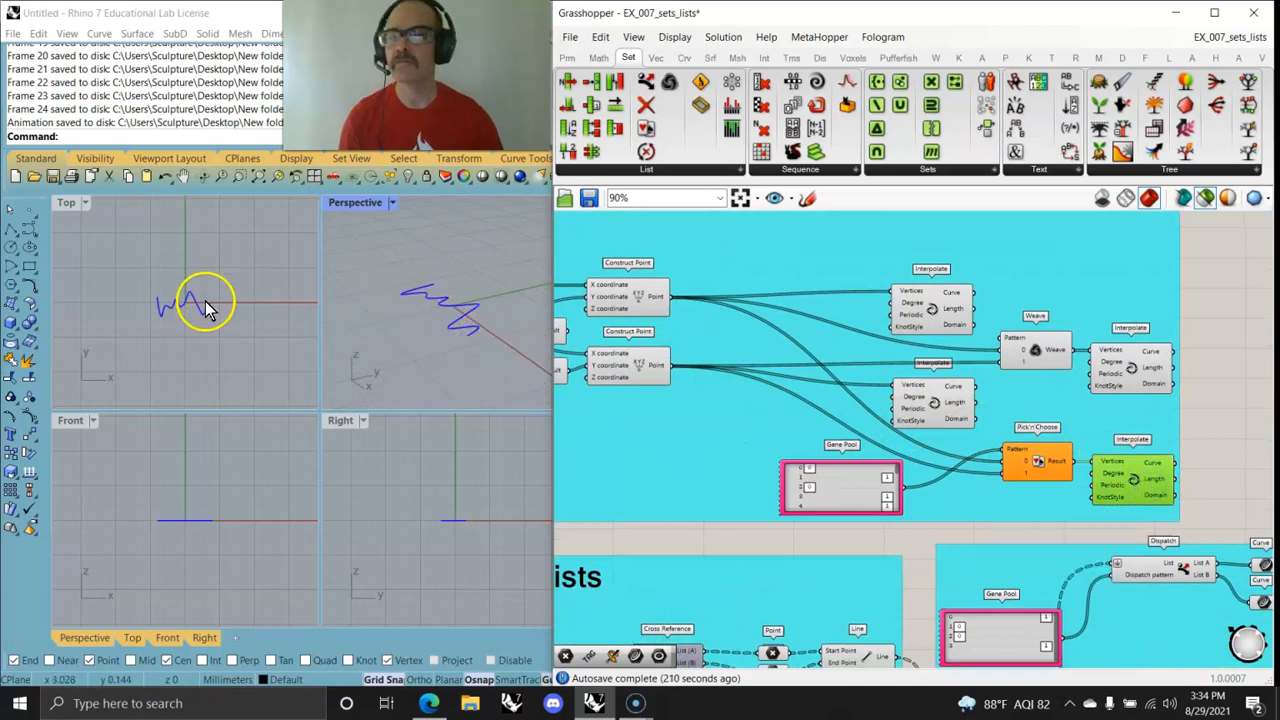
{"action": "scroll", "coordinate": [206, 296], "scroll_direction": "up", "scroll_amount": 5}
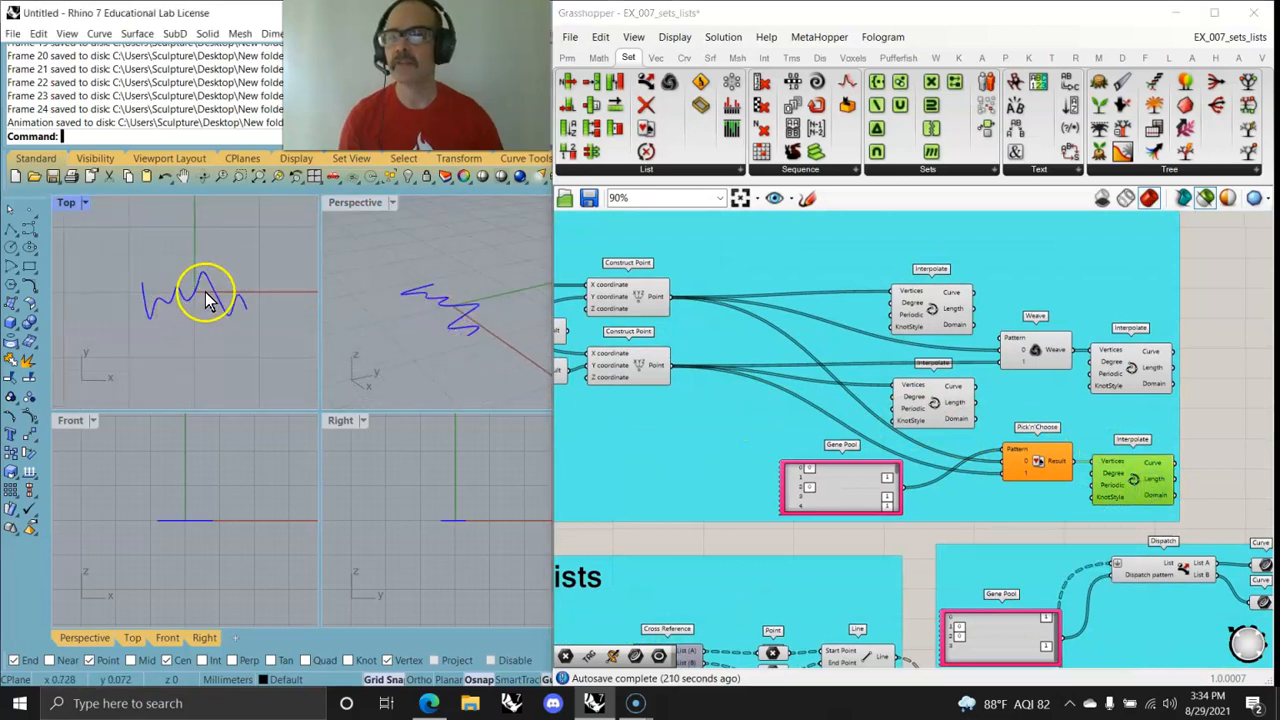
{"action": "left_click", "coordinate": [1138, 367]}
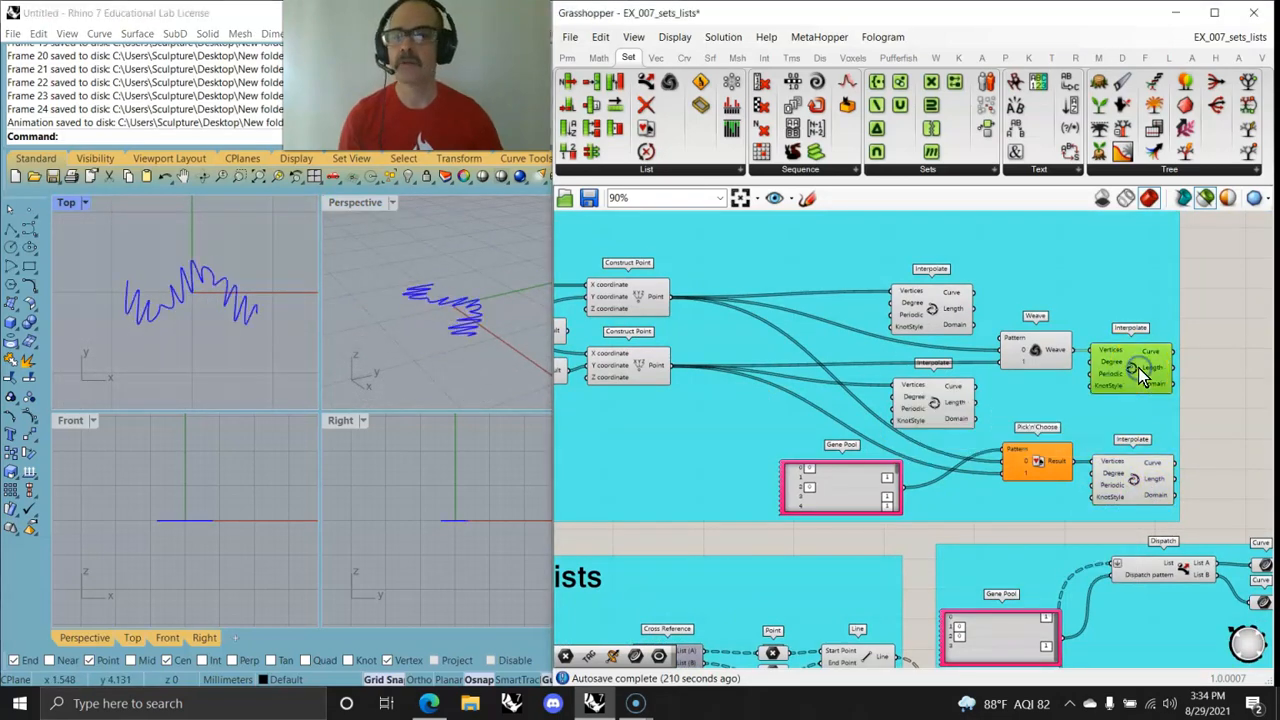
{"action": "double_click", "coordinate": [72, 202]}
Review the pick-and-choose definition from its first slider through Range, and preview the upper Construct Point's points
{"action": "right_click_drag", "start_coordinate": [658, 446], "coordinate": [925, 419]}
{"action": "scroll", "coordinate": [925, 418], "scroll_direction": "down", "scroll_amount": 1}
{"action": "scroll", "coordinate": [925, 418], "scroll_direction": "down", "scroll_amount": 1}
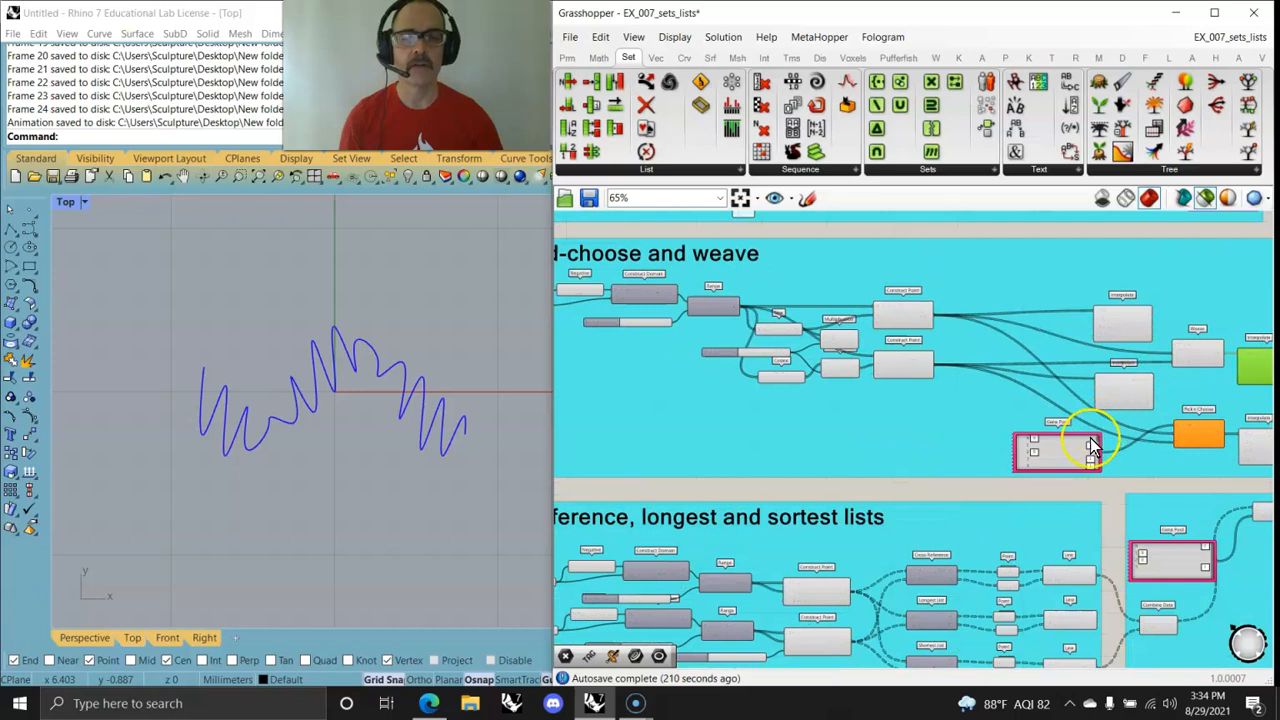
{"action": "right_click_drag", "start_coordinate": [724, 406], "coordinate": [978, 450]}
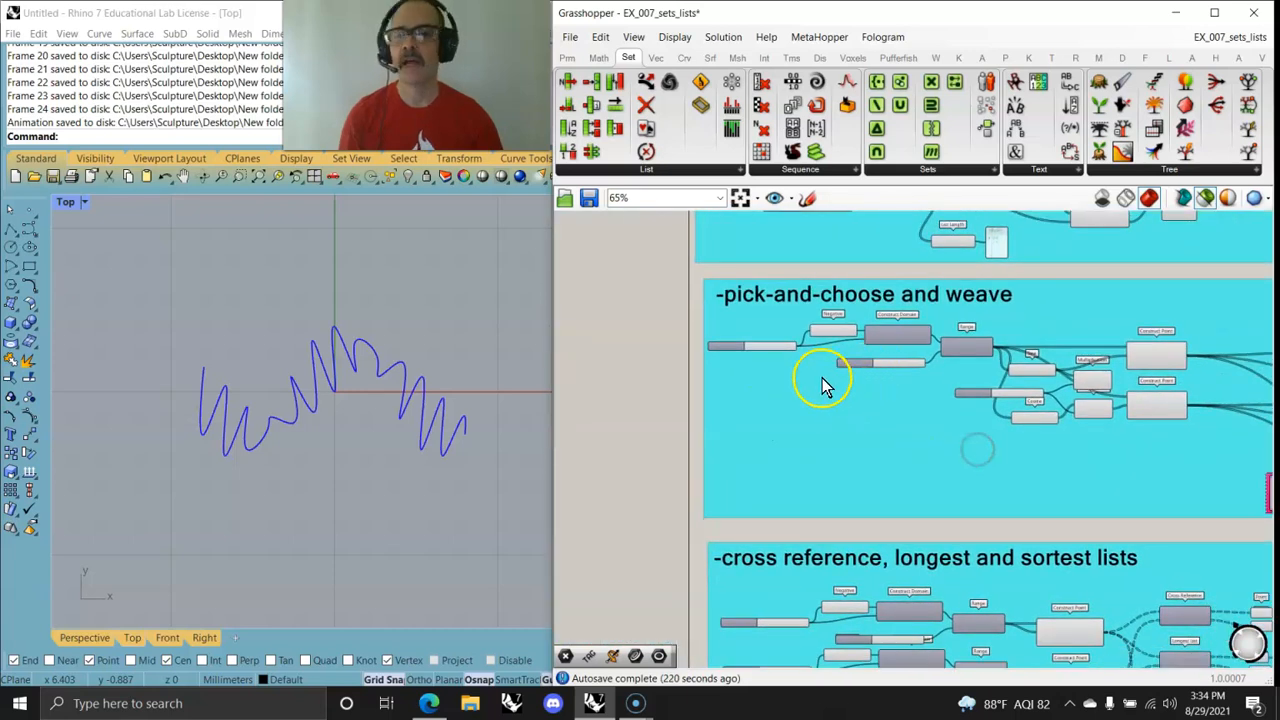
{"action": "scroll", "coordinate": [801, 326], "scroll_direction": "up", "scroll_amount": 4}
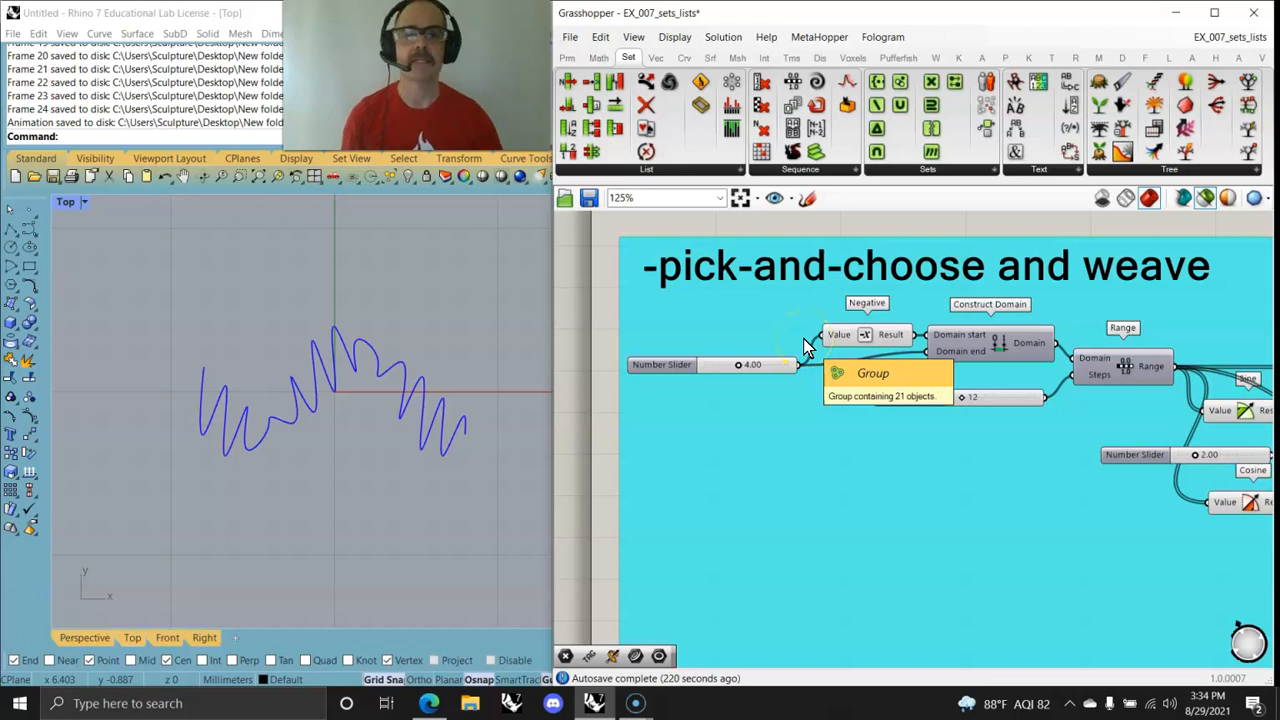
{"action": "right_click_drag", "start_coordinate": [1048, 477], "coordinate": [730, 445]}
{"action": "scroll", "coordinate": [788, 485], "scroll_direction": "down", "scroll_amount": 2}
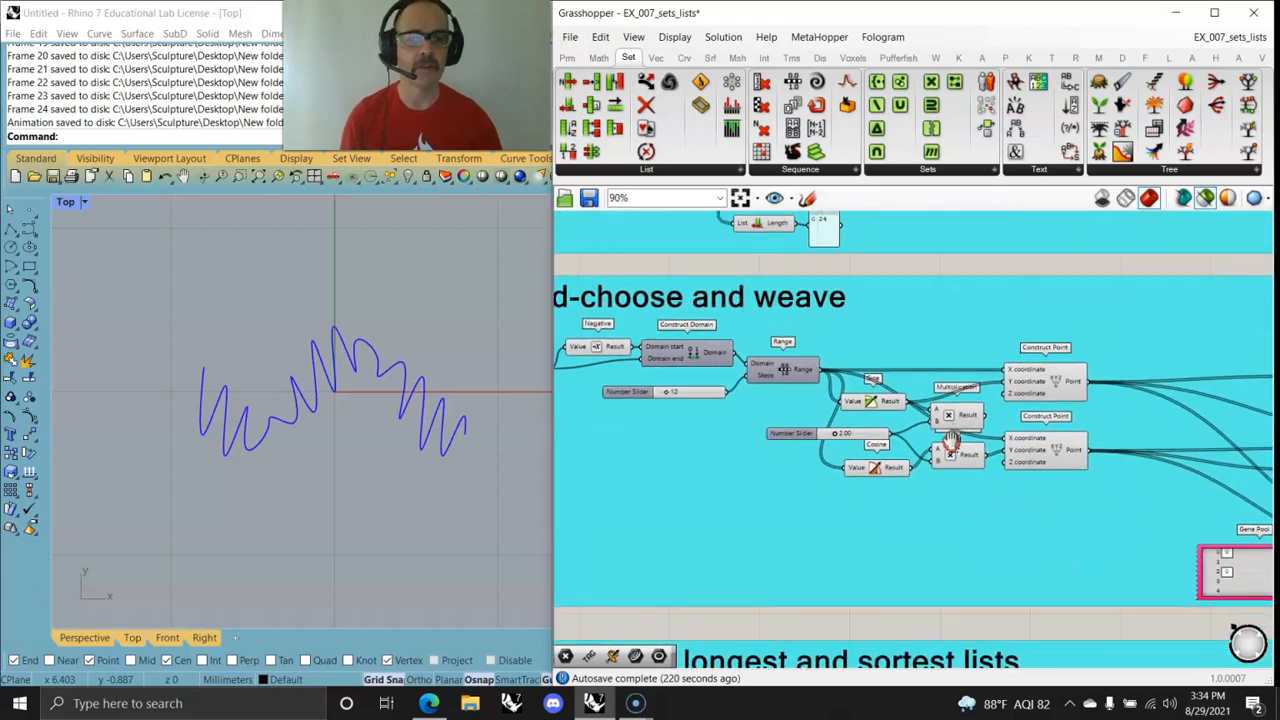
{"action": "left_click", "coordinate": [1052, 382]}
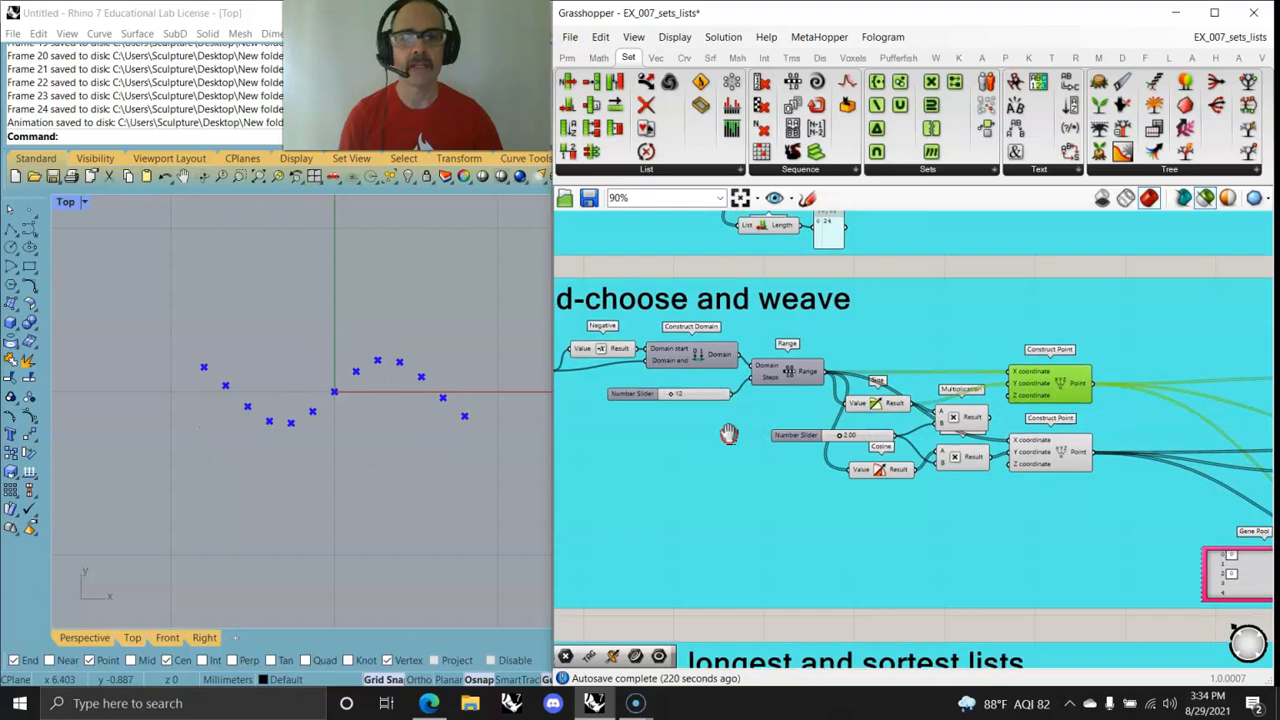
{"action": "right_click_drag", "start_coordinate": [862, 400], "coordinate": [932, 410]}
Wire the upper Multiplication result into the upper Construct Point's Y coordinate and set the multiplier slider to 2.11
{"action": "left_click_drag", "start_coordinate": [1036, 424], "coordinate": [1043, 427]}
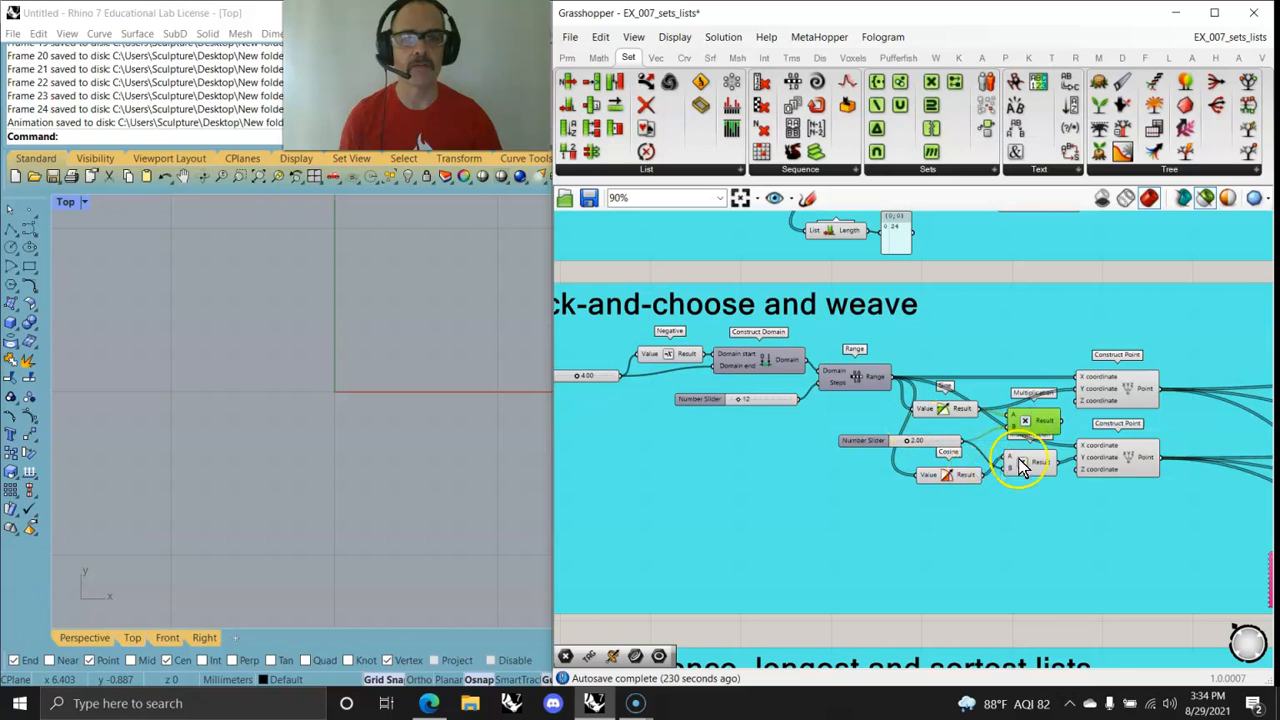
{"action": "left_click_drag", "start_coordinate": [1047, 425], "coordinate": [1078, 377]}
{"action": "left_click", "coordinate": [1065, 427]}
{"action": "left_click", "coordinate": [908, 445]}
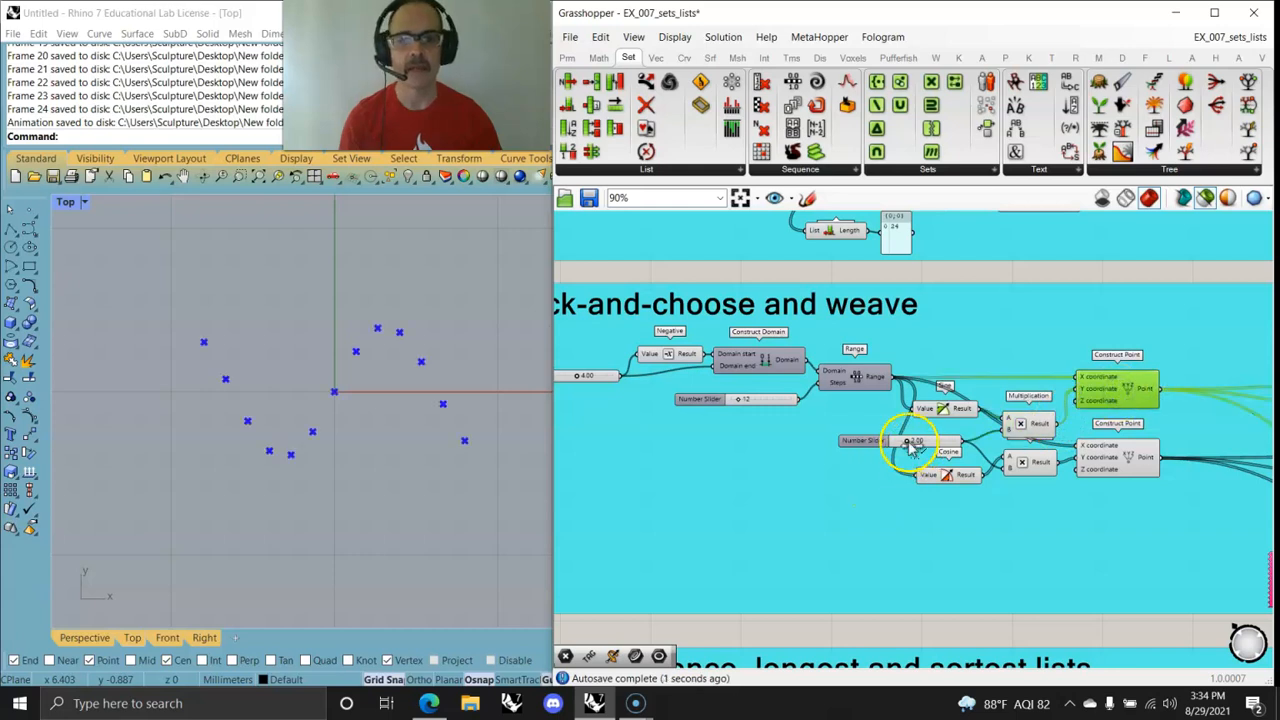
{"action": "mouse_move", "coordinate": [911, 445]}
{"action": "left_mouse_down"}
{"action": "mouse_move", "coordinate": [935, 443]}
{"action": "mouse_move", "coordinate": [912, 444]}
{"action": "left_mouse_up"}
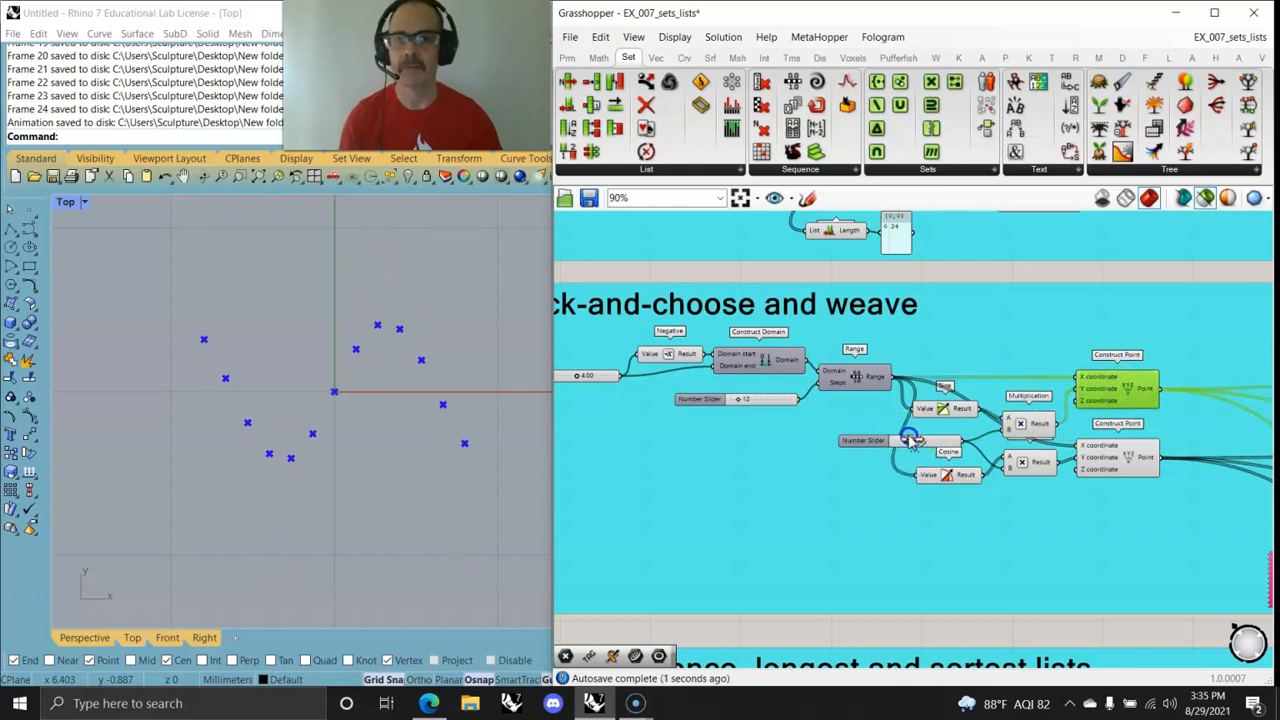
Reconnect the Sine result directly to the upper Construct Point's Y coordinate and preview the lower Construct Point
{"action": "left_click_drag", "start_coordinate": [1017, 420], "coordinate": [985, 416]}
{"action": "left_click_drag", "start_coordinate": [1072, 390], "coordinate": [1072, 389]}
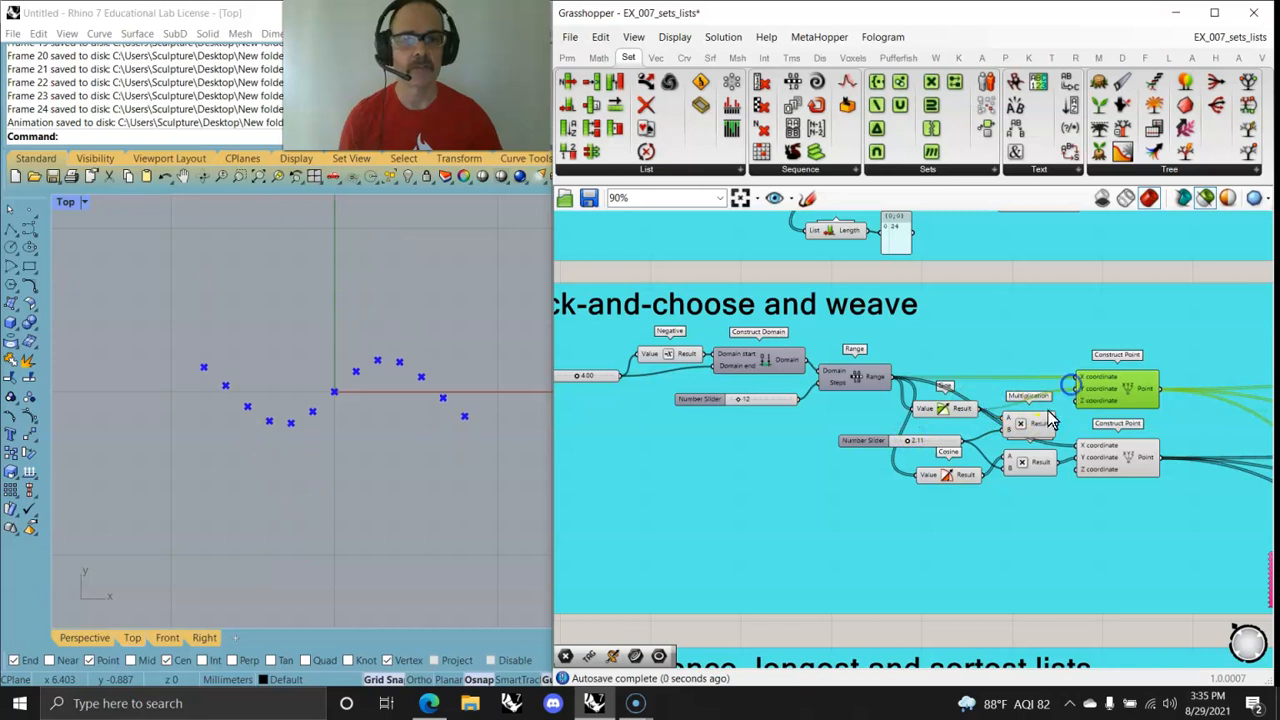
{"action": "left_click", "coordinate": [1125, 478]}
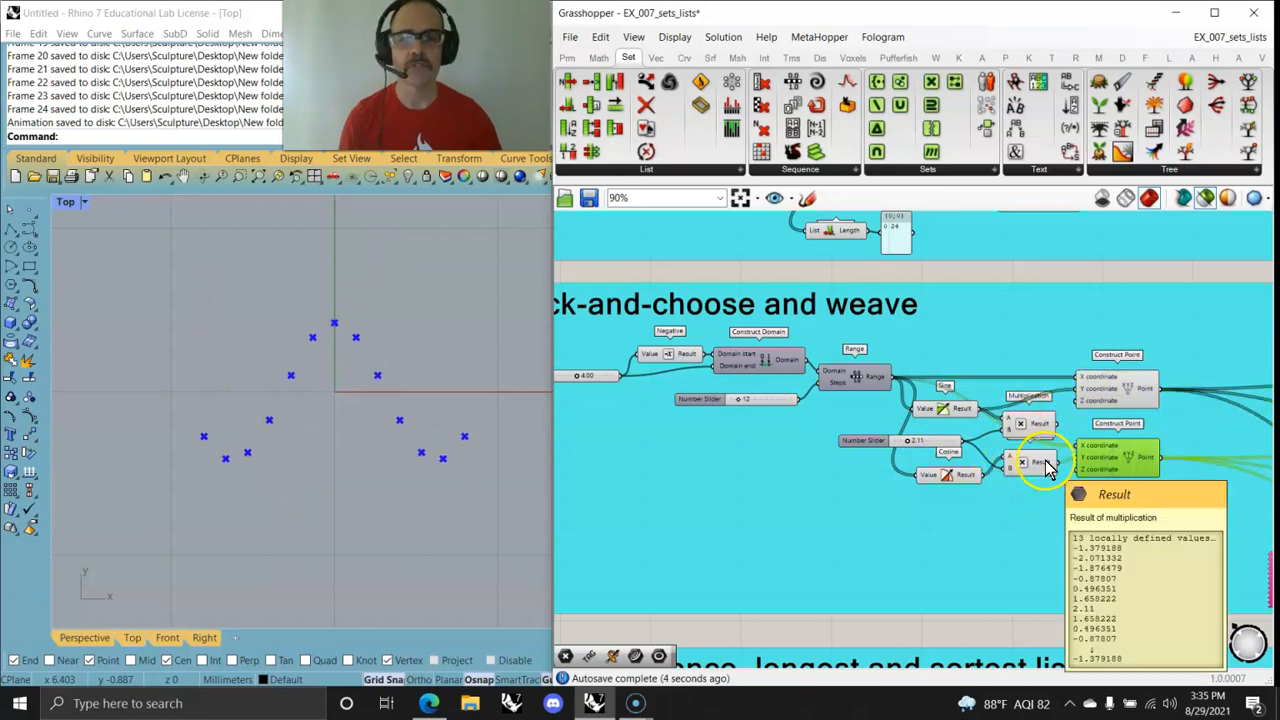
Set the Range steps slider to 13 and the domain slider to 4.44
{"action": "mouse_move", "coordinate": [738, 400]}
{"action": "left_mouse_down"}
{"action": "mouse_move", "coordinate": [771, 403]}
{"action": "mouse_move", "coordinate": [741, 414]}
{"action": "left_mouse_up"}
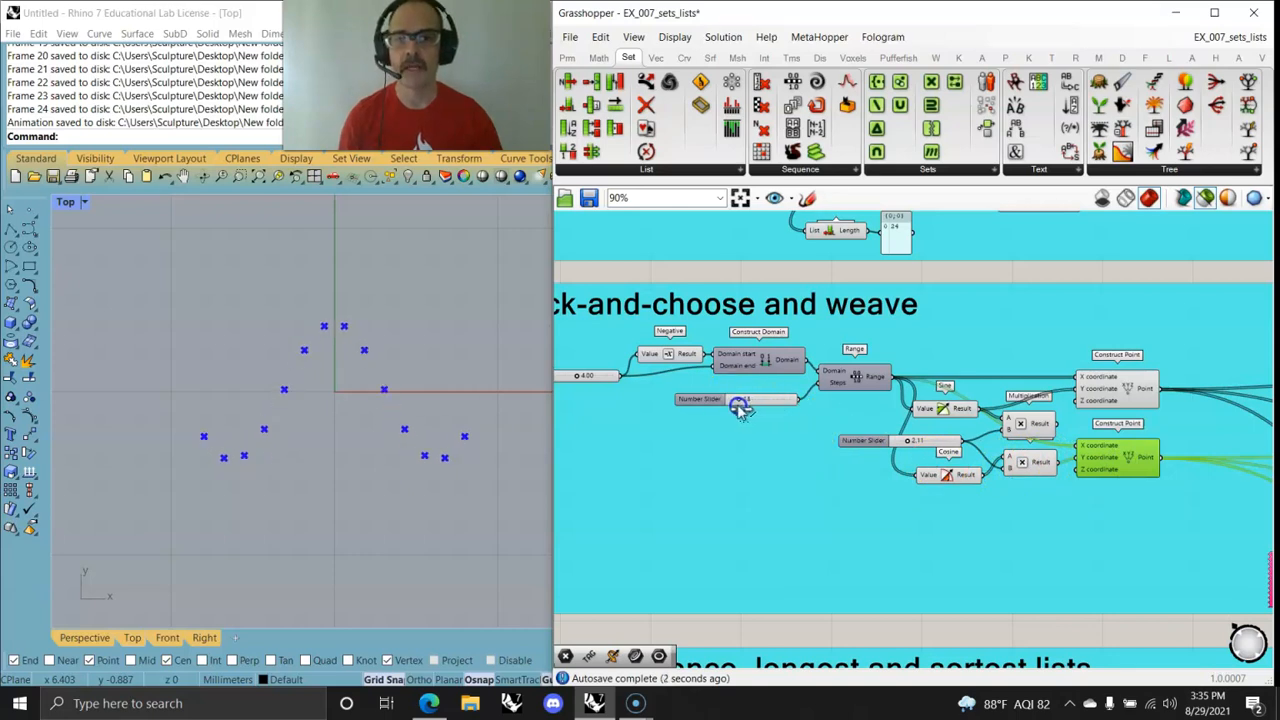
{"action": "right_click_drag", "start_coordinate": [638, 426], "coordinate": [679, 433]}
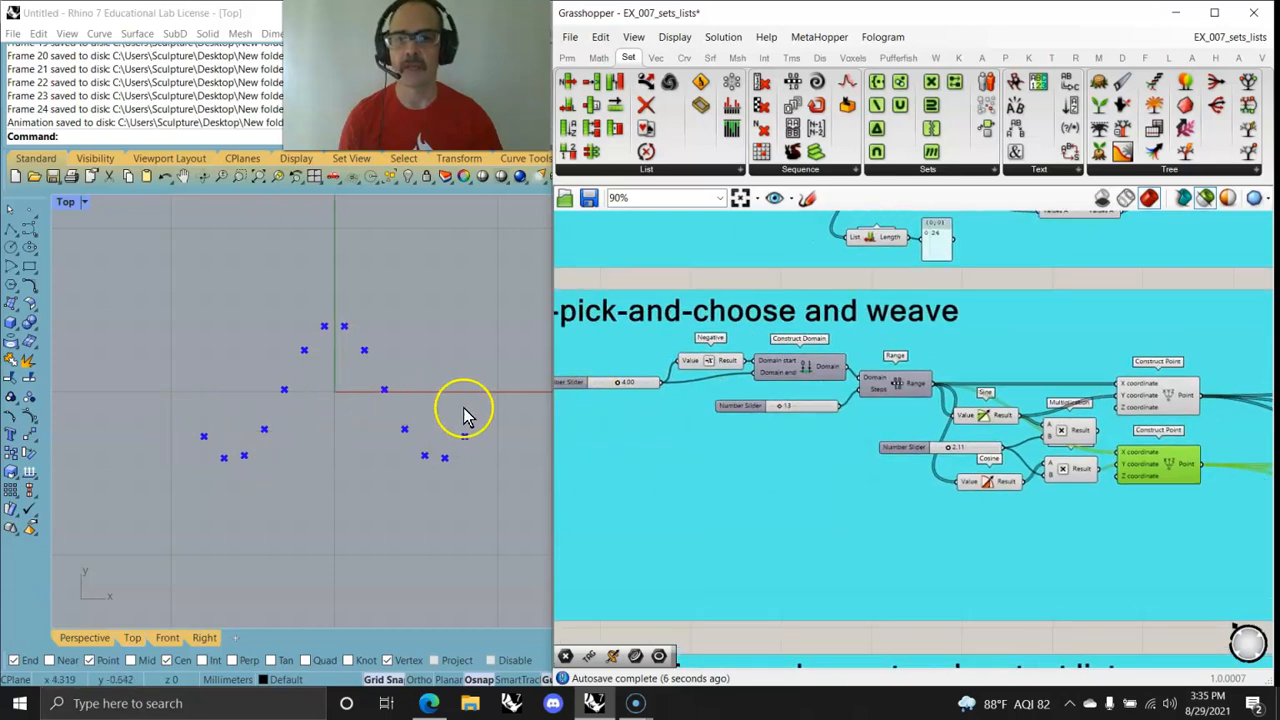
{"action": "left_click_drag", "start_coordinate": [620, 385], "coordinate": [622, 387]}
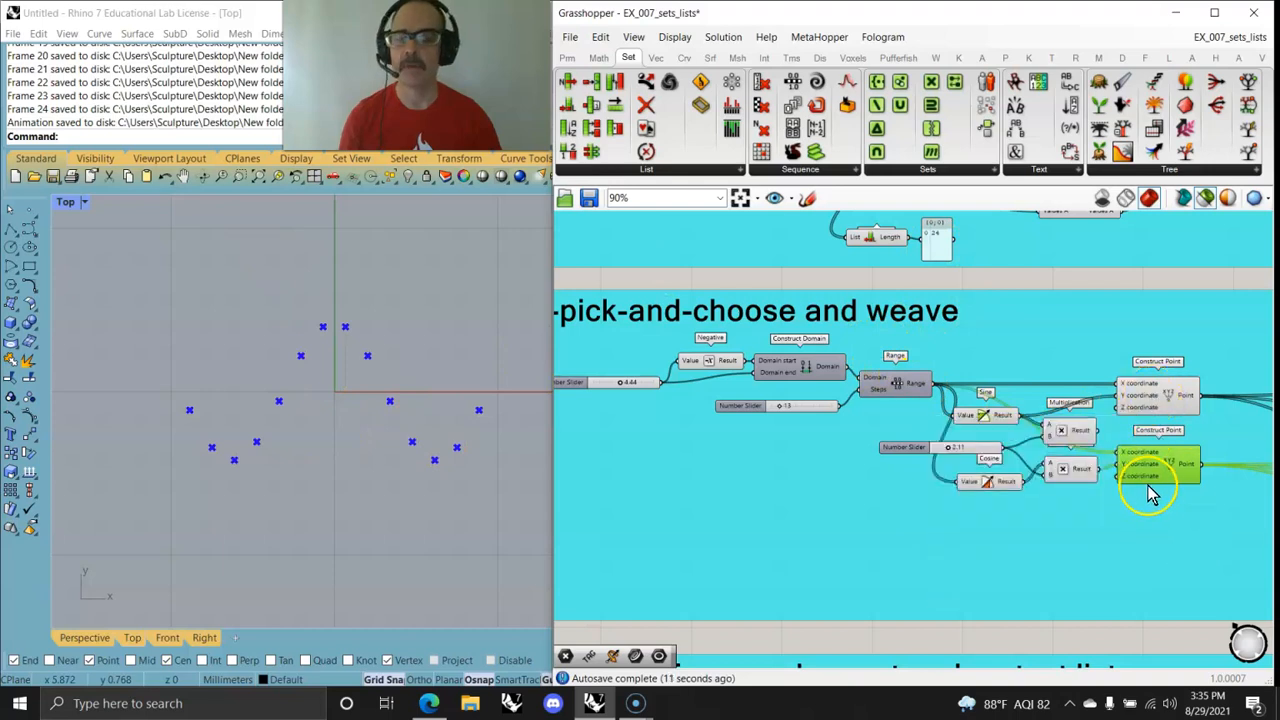
Compare the sine and cosine Interpolate curves and the two Construct Point sets that feed Weave and Pick'n'Choose
{"action": "right_click_drag", "start_coordinate": [1160, 505], "coordinate": [797, 497]}
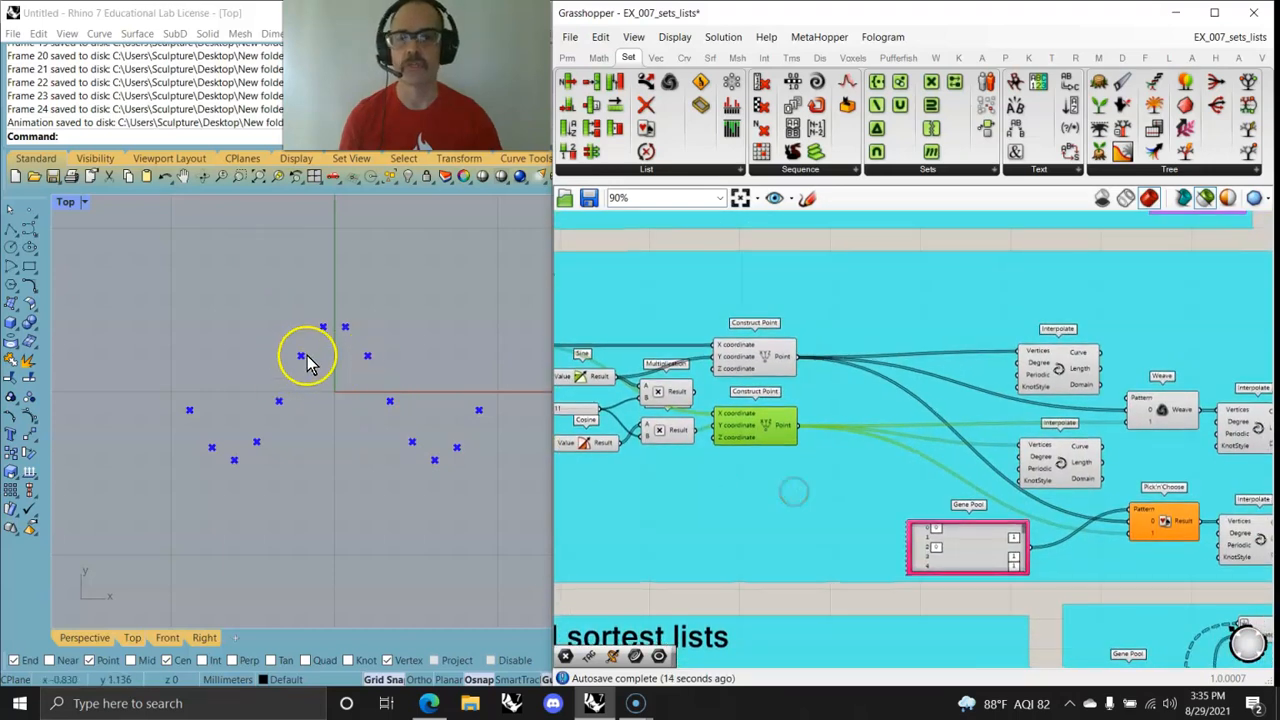
{"action": "right_click_drag", "start_coordinate": [932, 472], "coordinate": [832, 418]}
{"action": "left_click", "coordinate": [975, 418]}
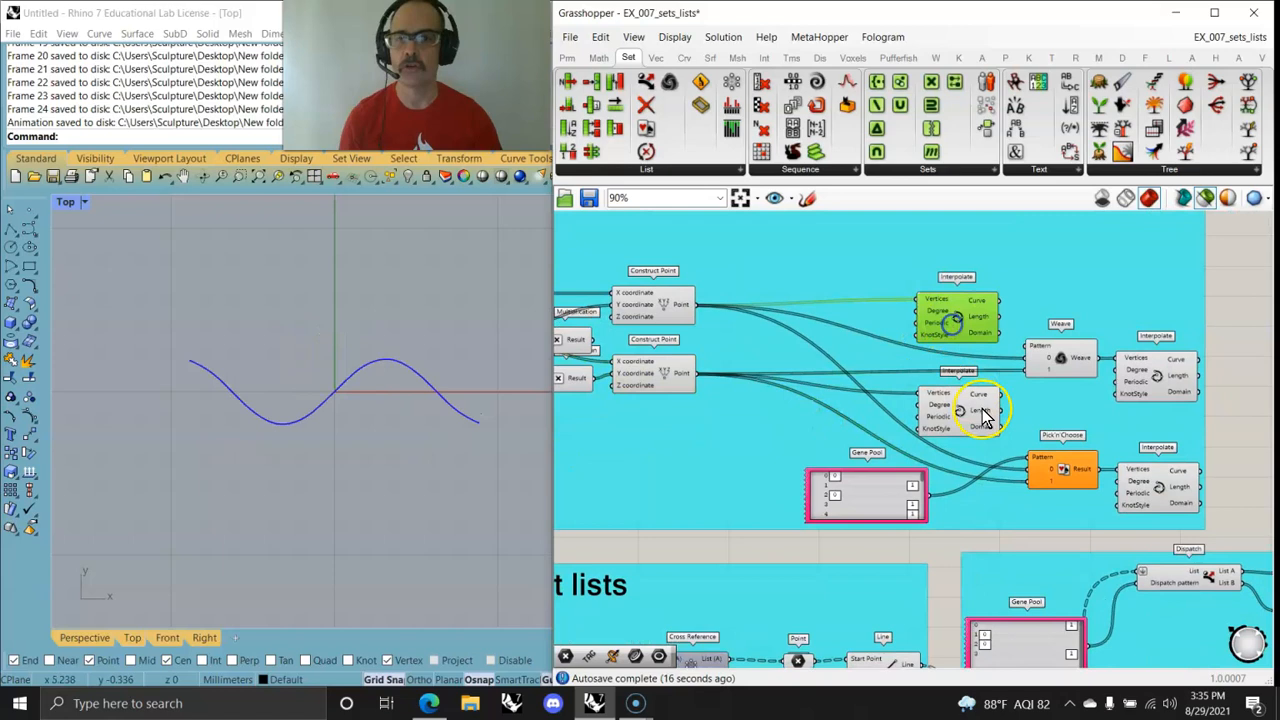
{"action": "mouse_move", "coordinate": [1040, 404]}
{"action": "right_mouse_down"}
{"action": "mouse_move", "coordinate": [991, 373]}
{"action": "mouse_move", "coordinate": [1050, 397]}
{"action": "right_mouse_up"}
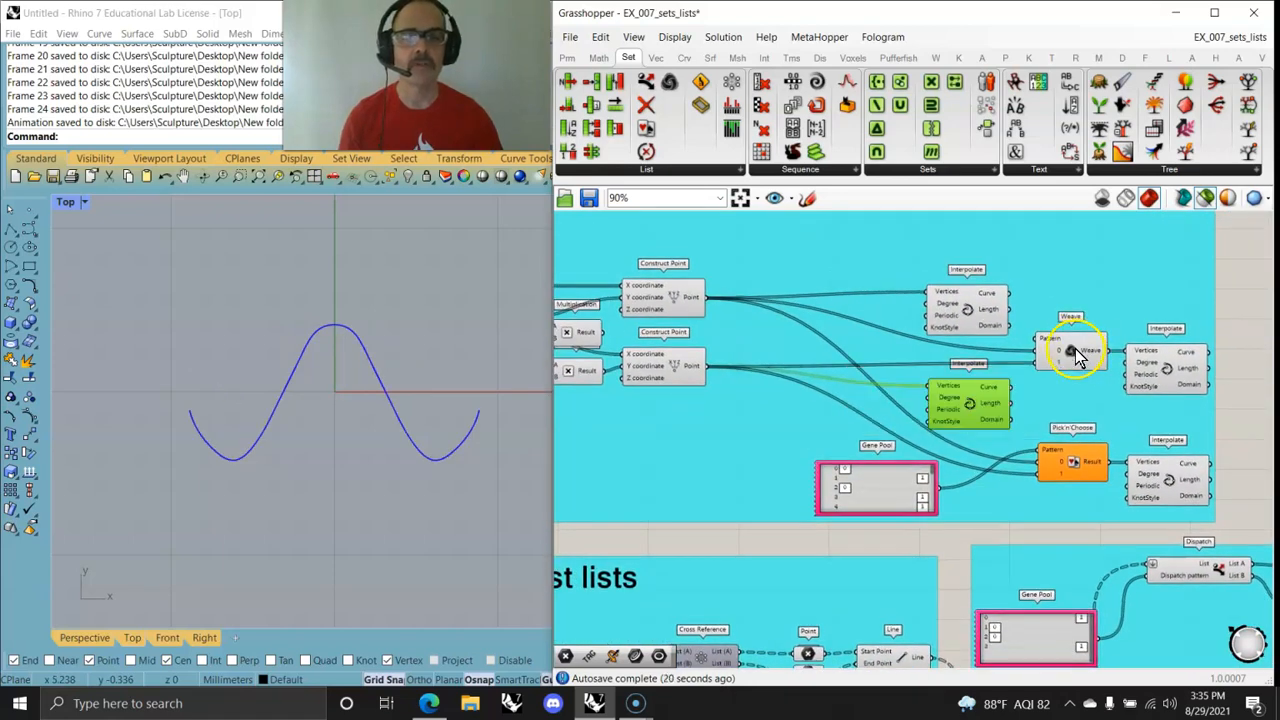
{"action": "mouse_move", "coordinate": [1050, 343]}
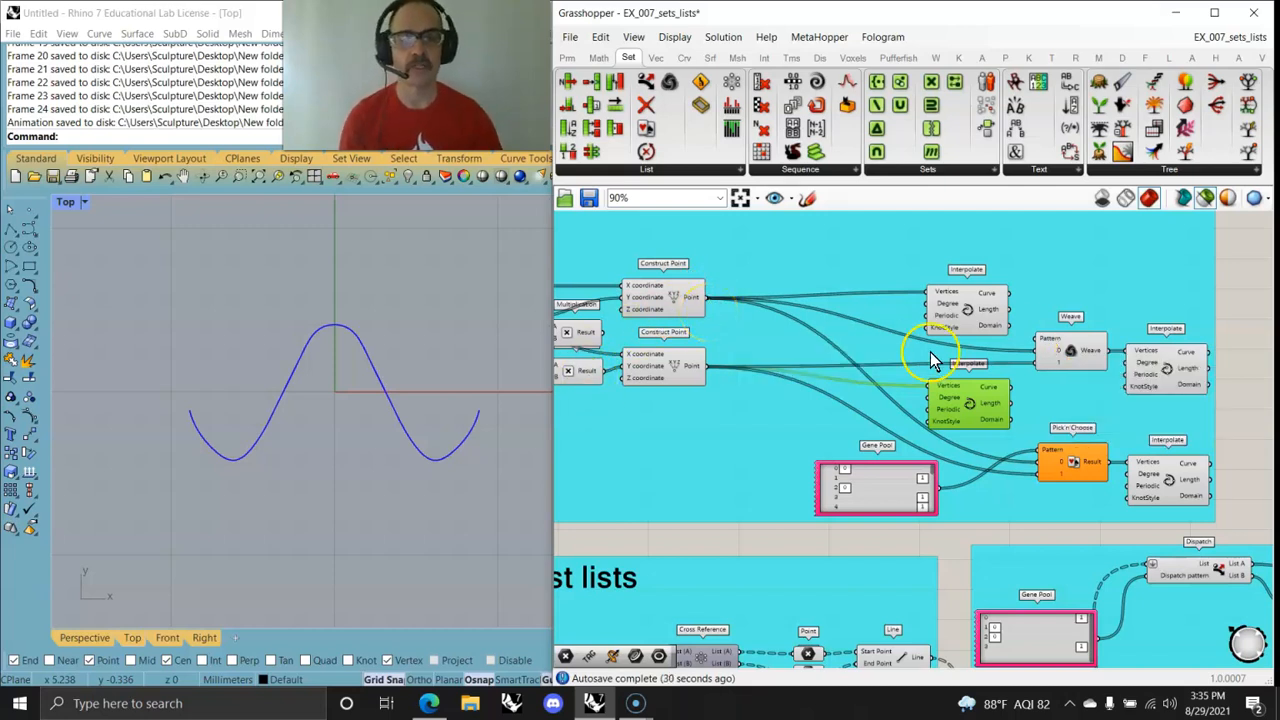
{"action": "left_click", "coordinate": [672, 309]}
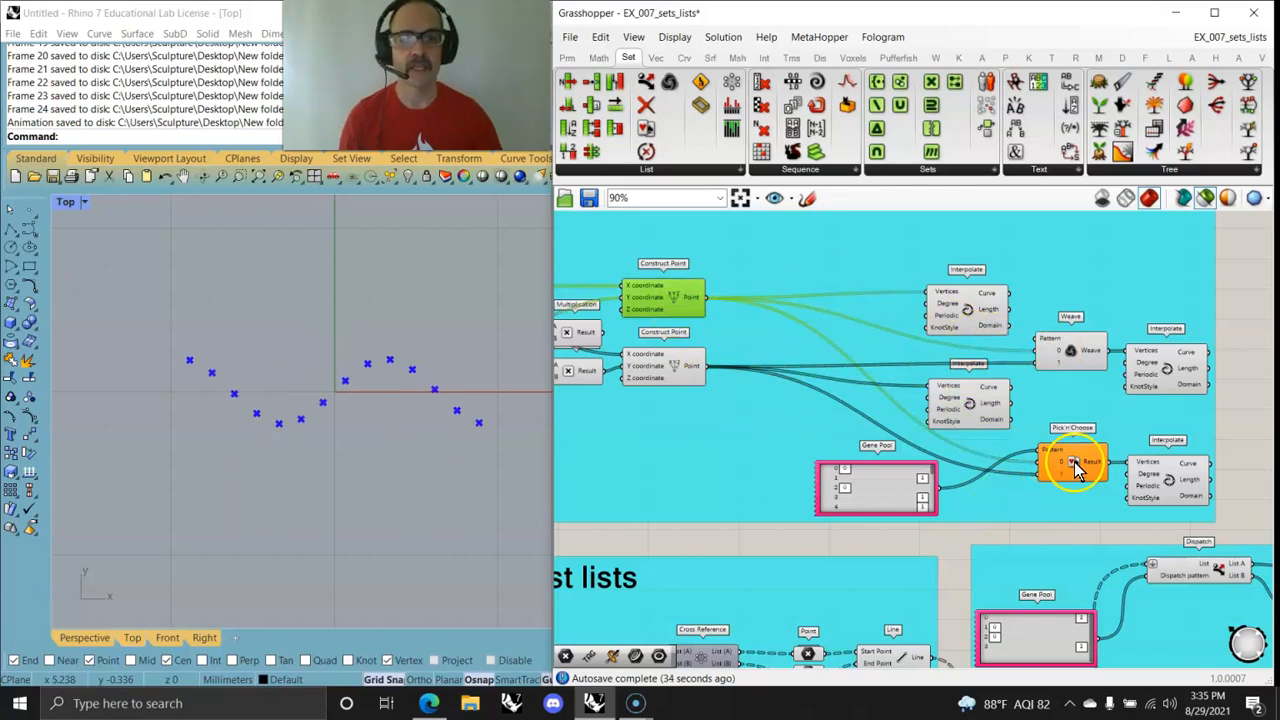
{"action": "left_click", "coordinate": [683, 364]}
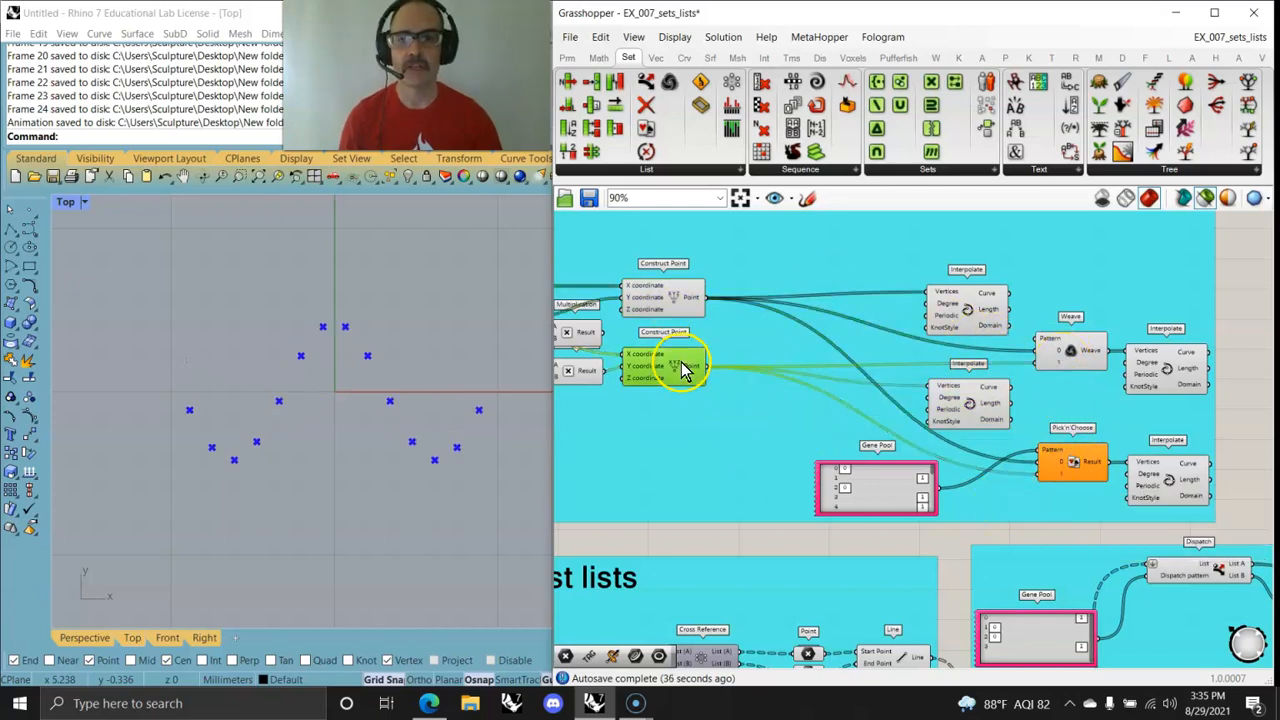
Preview the Weave component's combined points and the Interpolate curve drawn through them
{"action": "left_click", "coordinate": [1068, 356]}
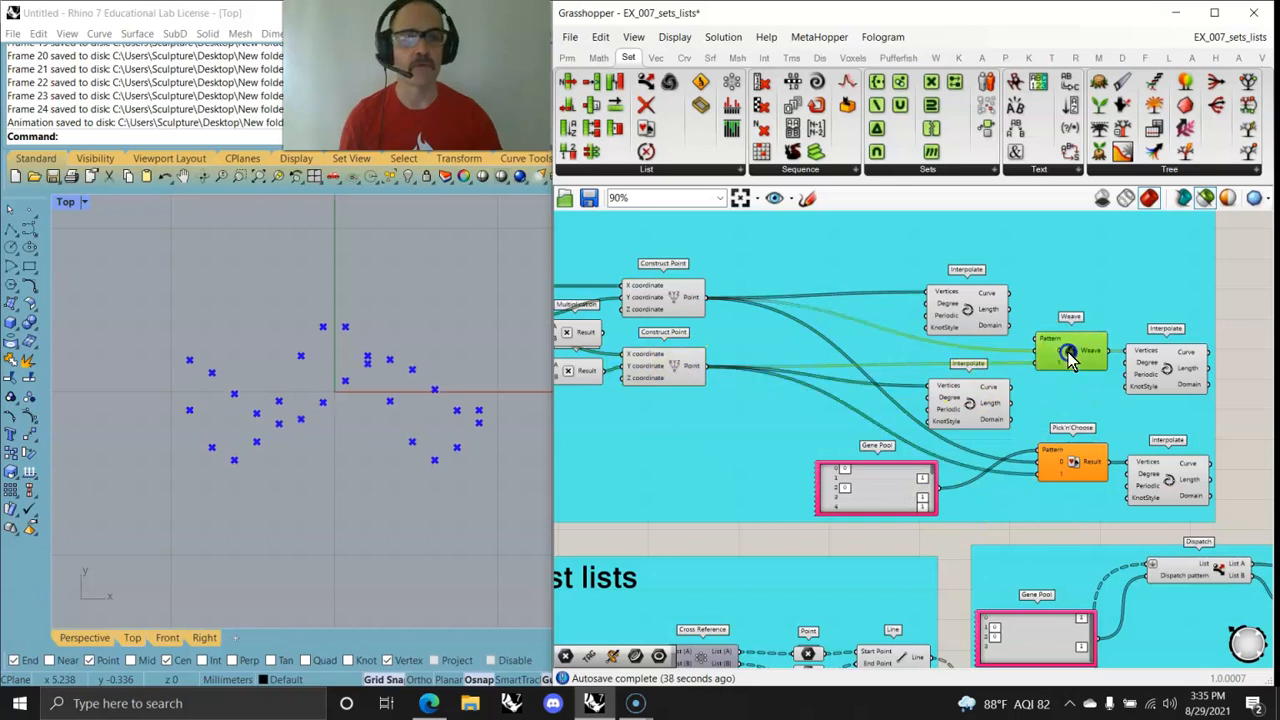
{"action": "left_click", "coordinate": [1172, 368]}
{"action": "right_click_drag", "start_coordinate": [710, 415], "coordinate": [937, 423]}
{"action": "right_click_drag", "start_coordinate": [360, 440], "coordinate": [289, 457]}
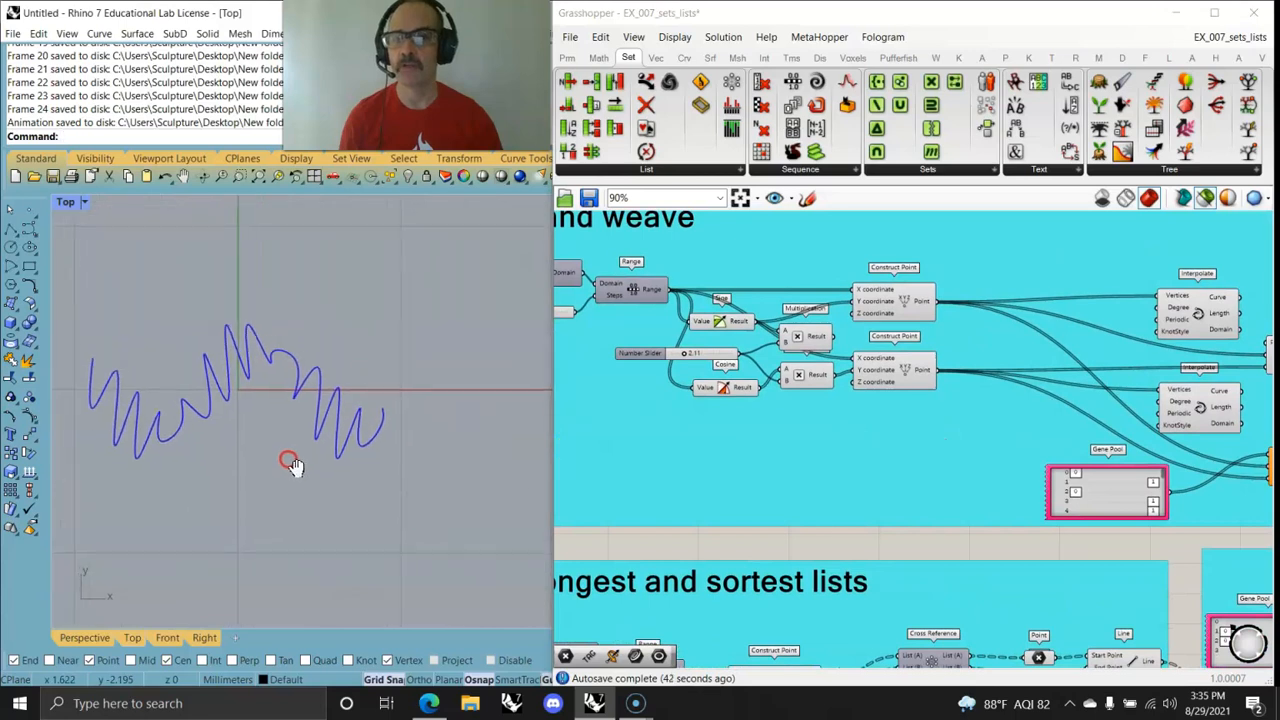
{"action": "right_click_drag", "start_coordinate": [1037, 462], "coordinate": [688, 385]}
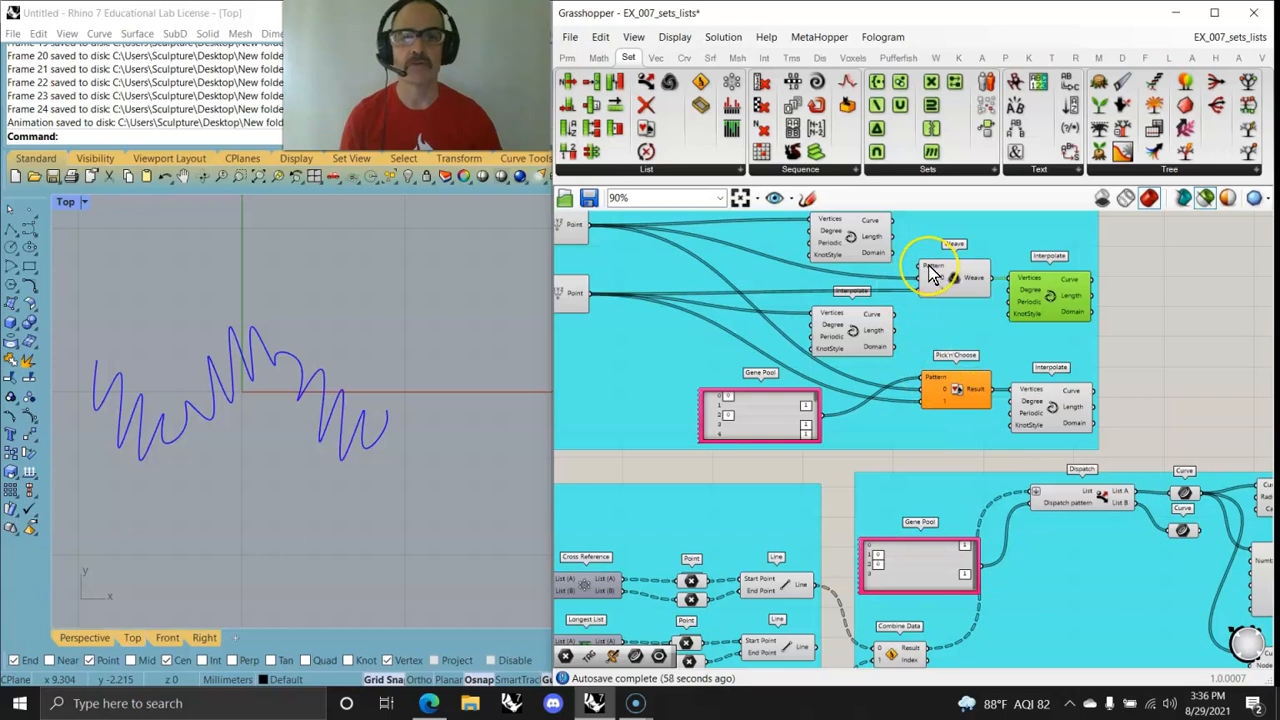
{"action": "mouse_move", "coordinate": [930, 275]}
Make the Gene Pool feeding Pick'n'Choose slightly taller and preview the chosen points and their Interpolate curve
{"action": "left_click", "coordinate": [935, 390]}
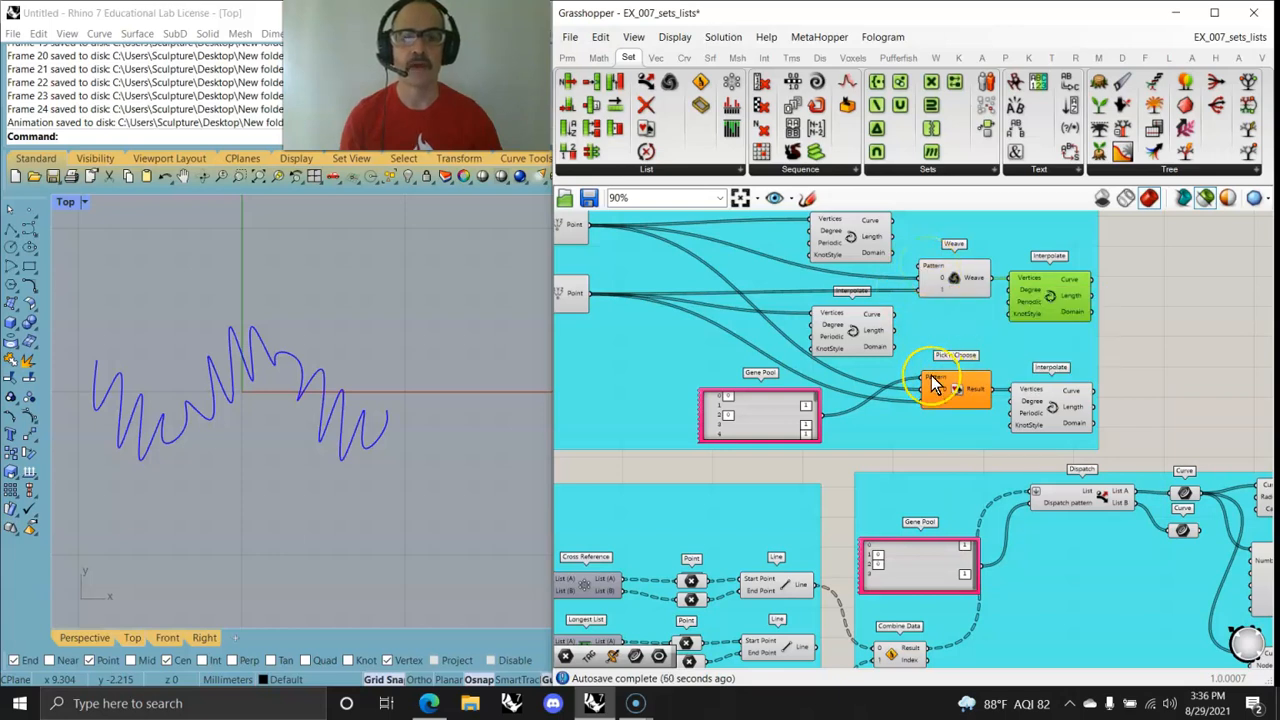
{"action": "mouse_move", "coordinate": [933, 385]}
{"action": "left_click", "coordinate": [758, 455]}
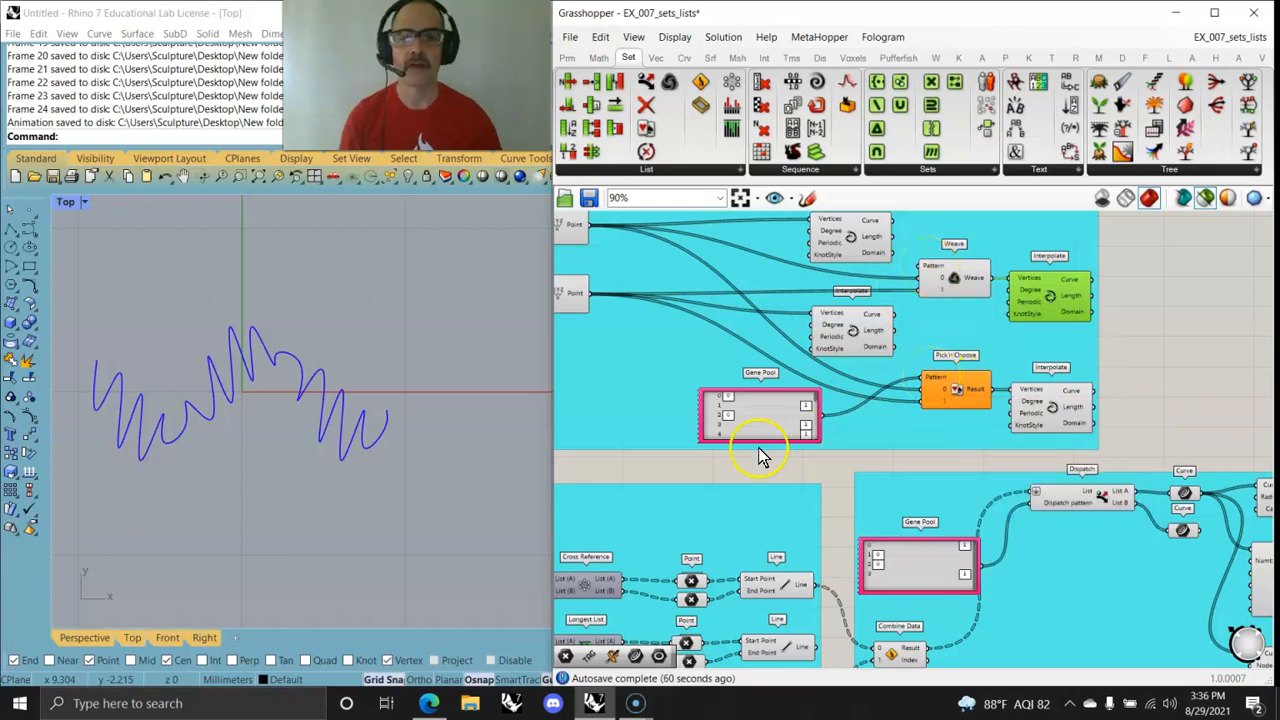
{"action": "mouse_move", "coordinate": [760, 440]}
{"action": "left_mouse_down"}
{"action": "mouse_move", "coordinate": [788, 584]}
{"action": "mouse_move", "coordinate": [770, 447]}
{"action": "left_mouse_up"}
{"action": "left_click", "coordinate": [970, 397]}
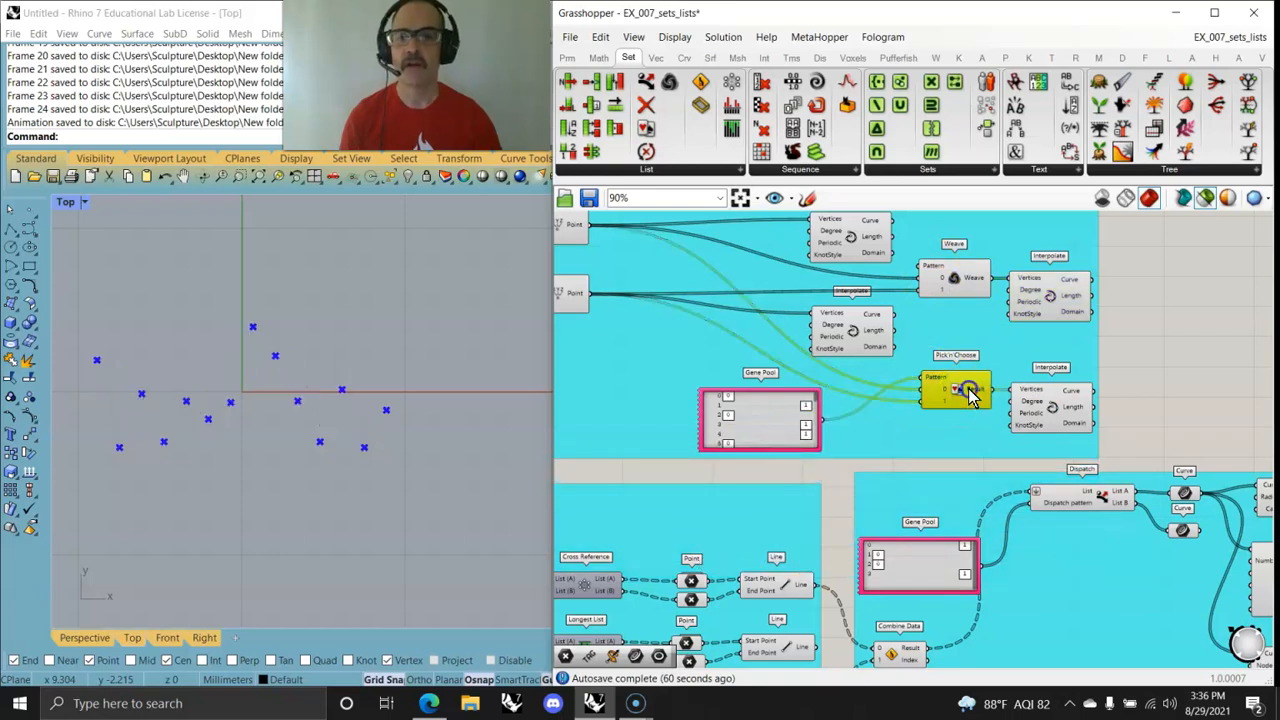
{"action": "right_click_drag", "start_coordinate": [857, 432], "coordinate": [992, 425]}
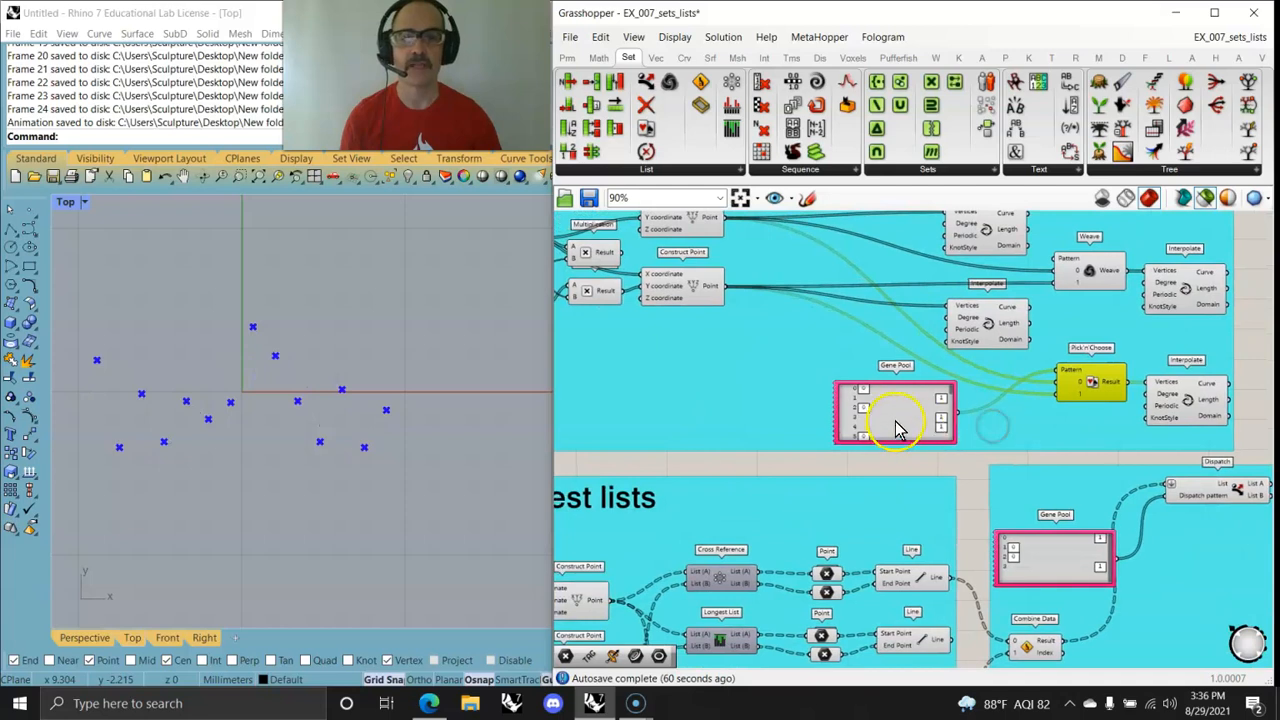
{"action": "left_click", "coordinate": [1220, 405]}
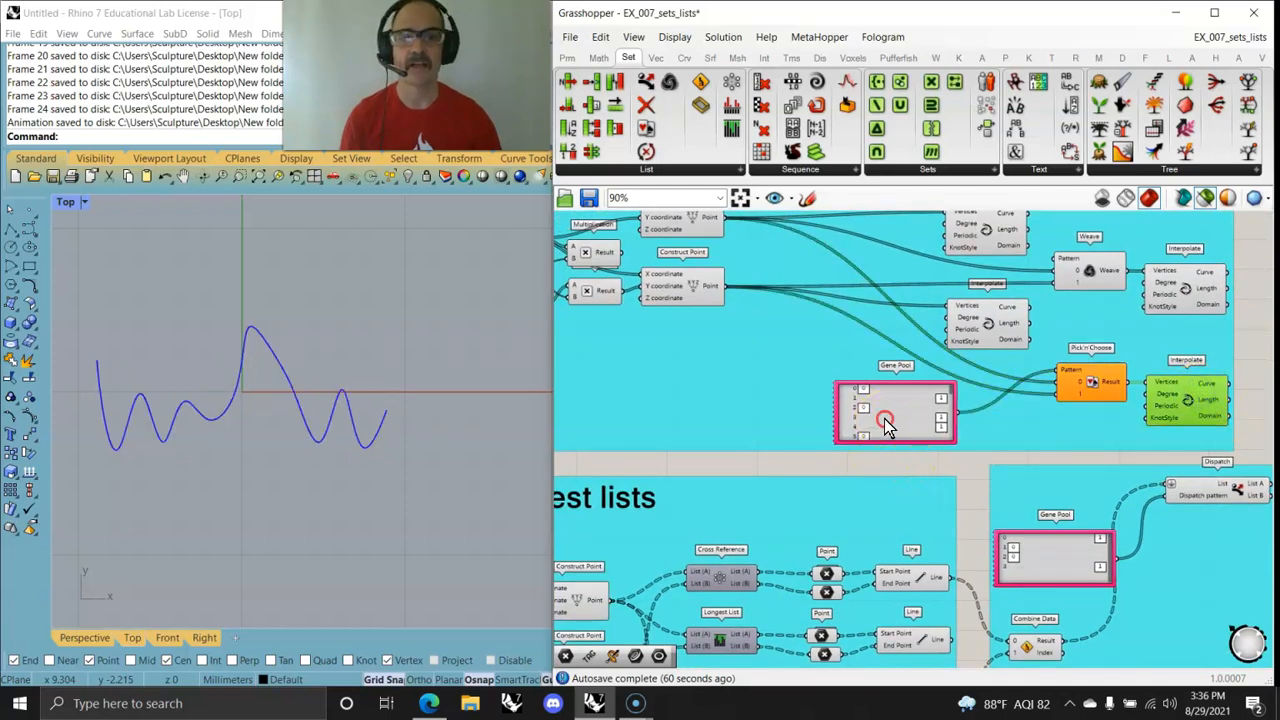
Randomize the Gene Pool feeding Pick'n'Choose at 1%, 10% and 100%, keeping its Interpolate curve in view
{"action": "right_click", "coordinate": [887, 424]}
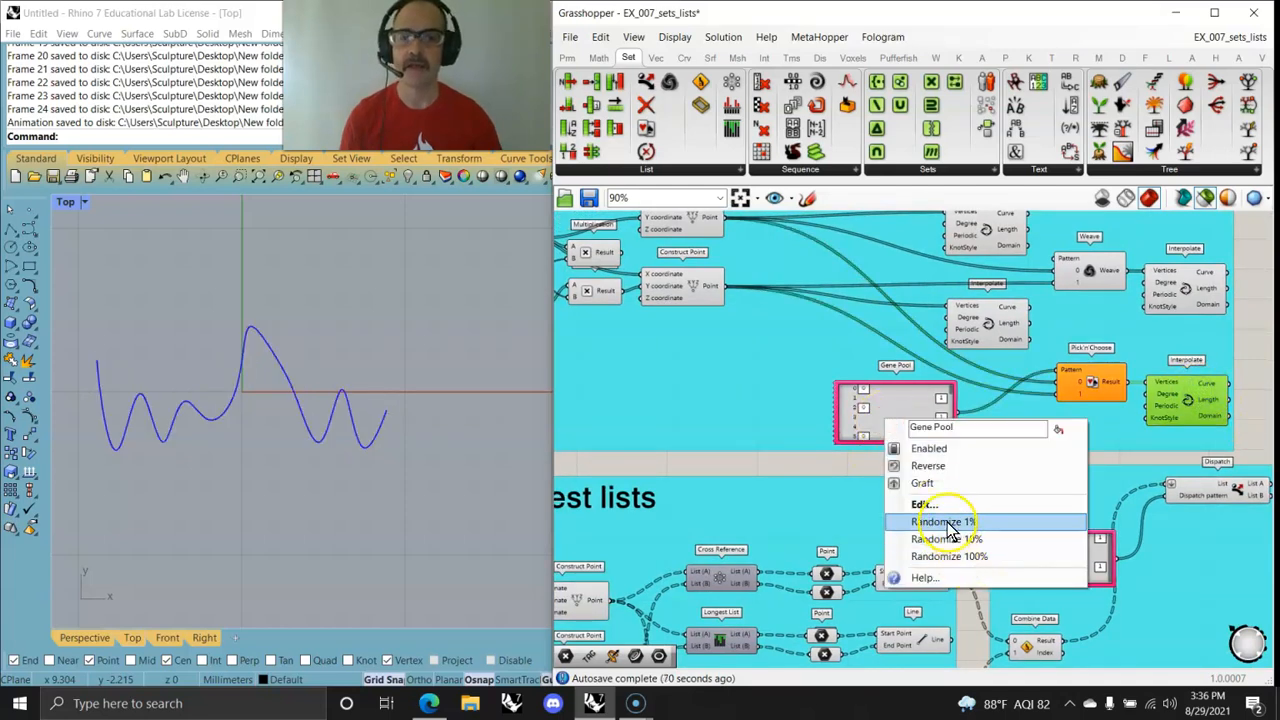
{"action": "left_click", "coordinate": [945, 522]}
{"action": "right_click", "coordinate": [892, 420]}
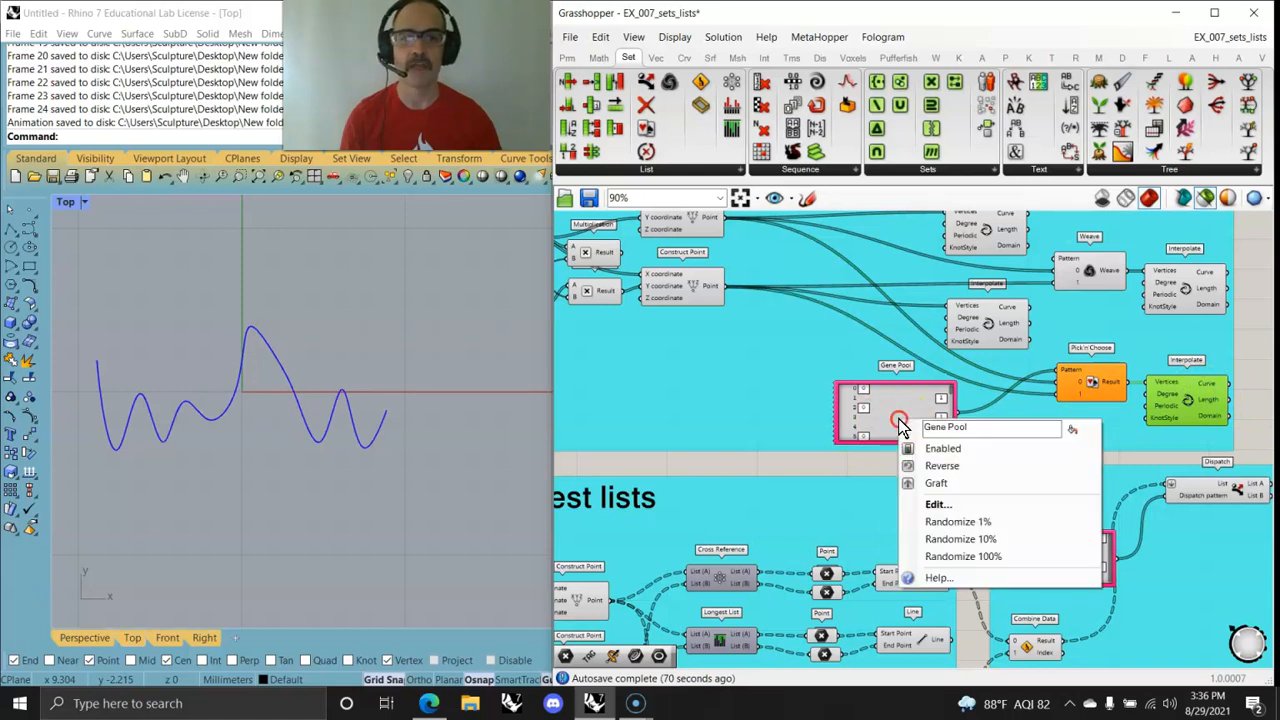
{"action": "left_click", "coordinate": [979, 541]}
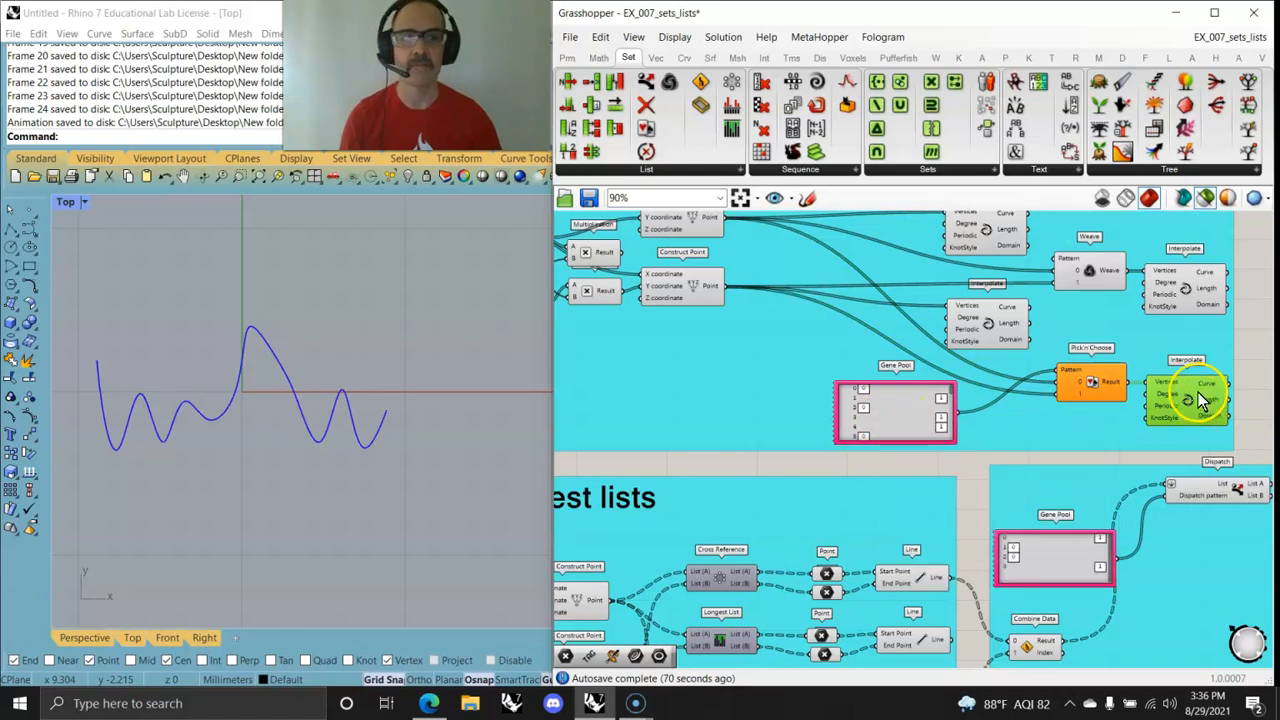
{"action": "right_click", "coordinate": [885, 420]}
{"action": "left_click", "coordinate": [960, 553]}
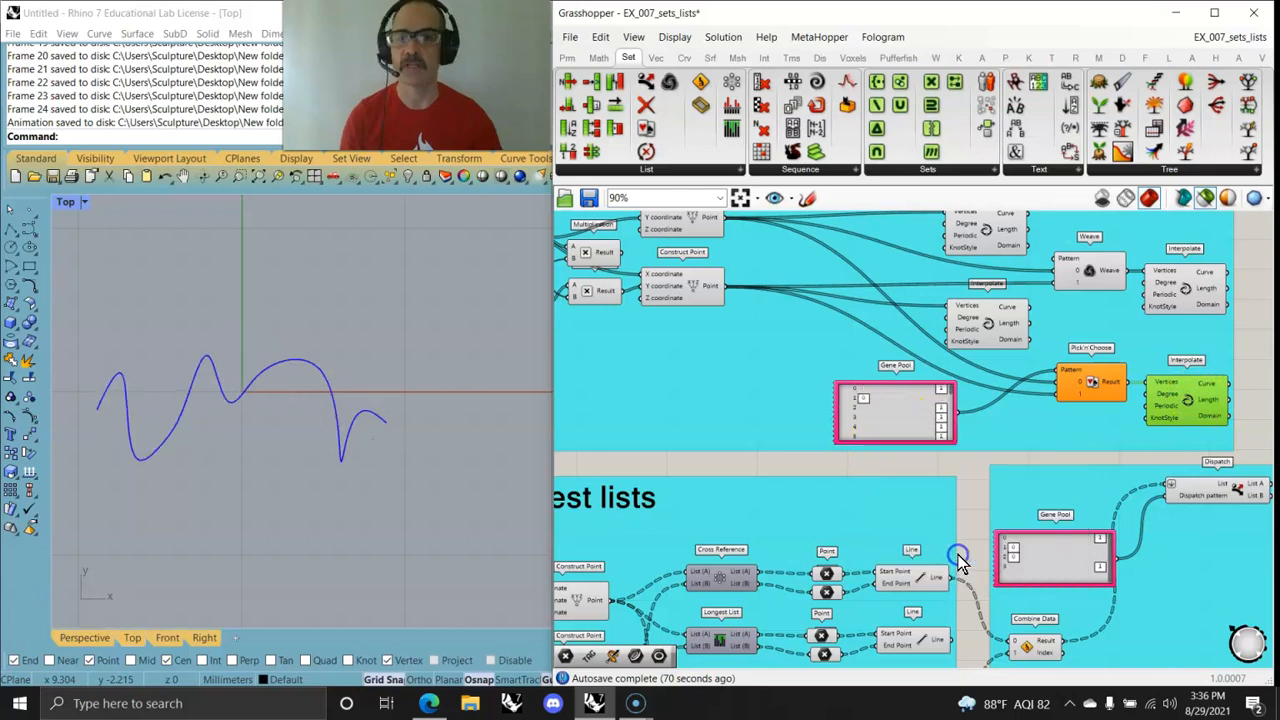
{"action": "right_click_drag", "start_coordinate": [268, 480], "coordinate": [320, 471]}
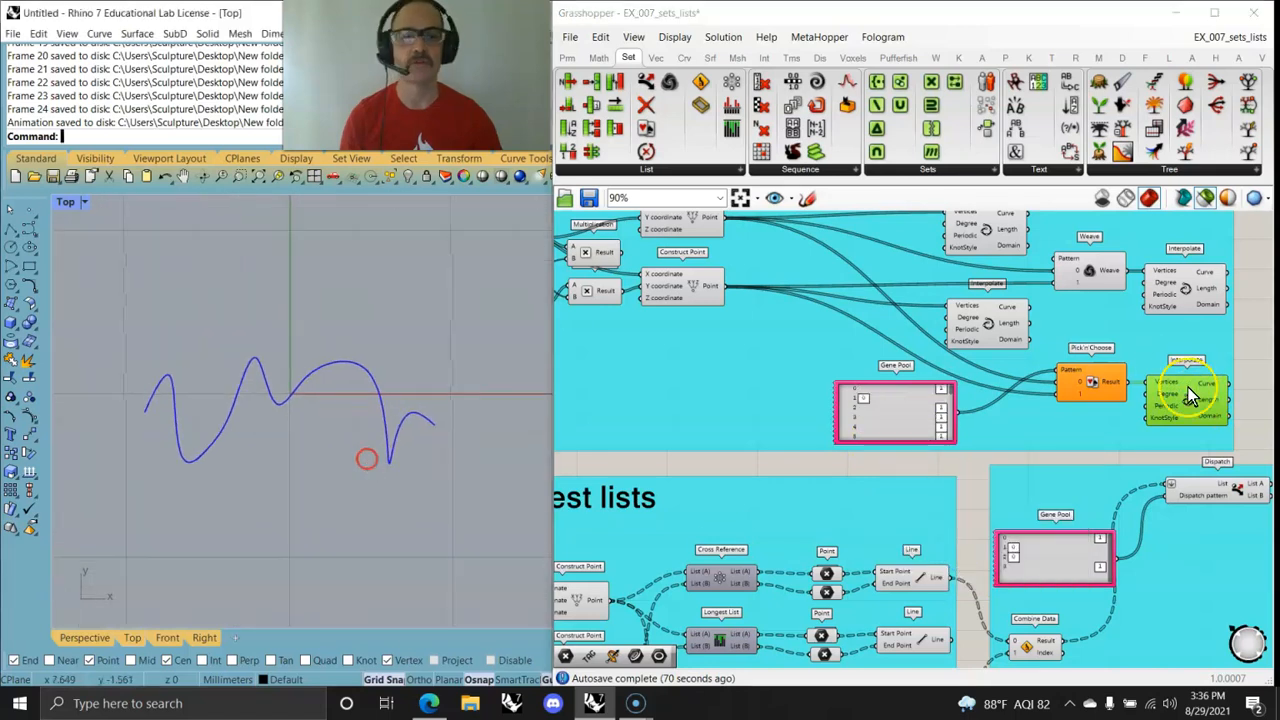
Preview the separate sine and cosine Interpolate curves in the pick-and-choose and weave definition again
{"action": "scroll", "coordinate": [1096, 376], "scroll_direction": "down", "scroll_amount": 3}
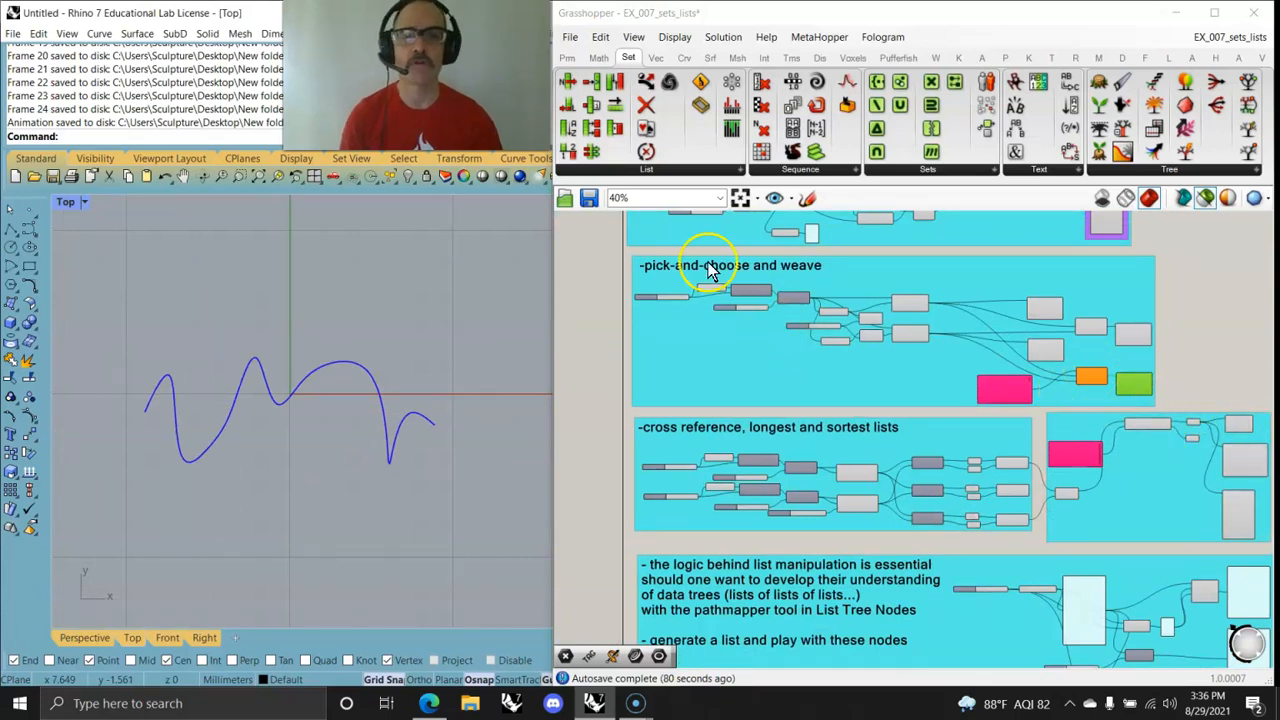
{"action": "scroll", "coordinate": [1070, 373], "scroll_direction": "up", "scroll_amount": 2}
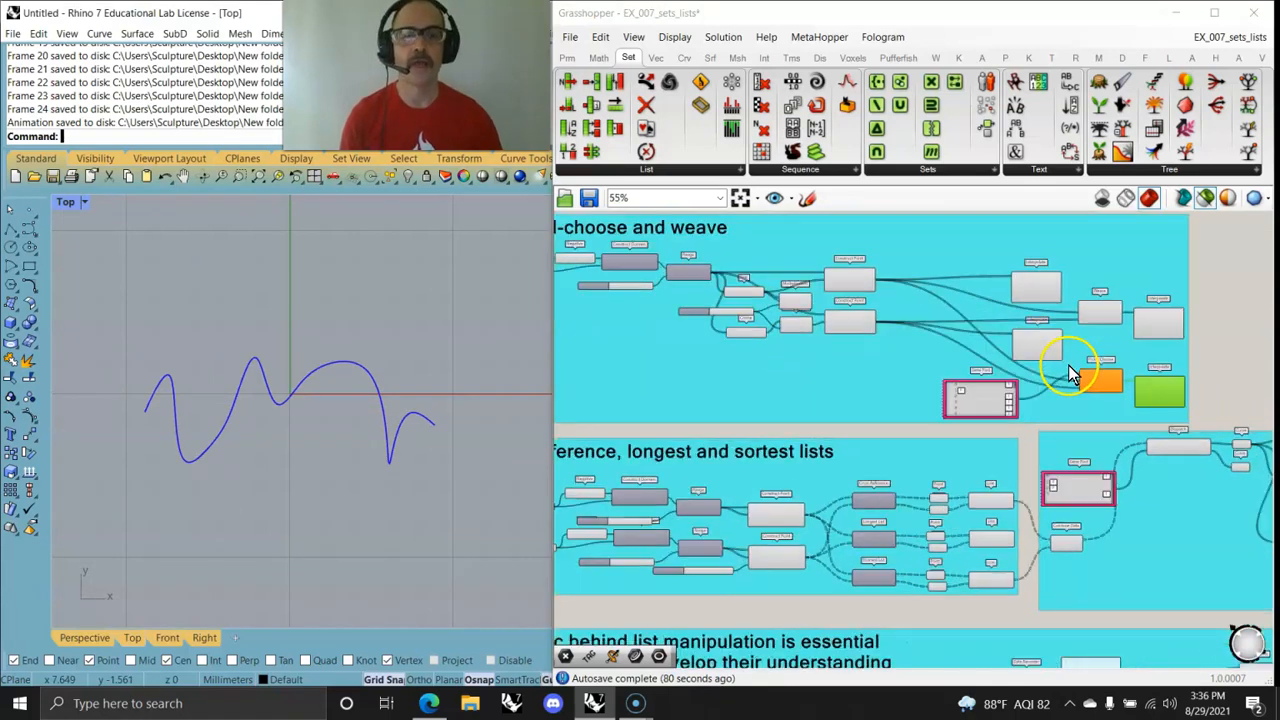
{"action": "scroll", "coordinate": [1065, 378], "scroll_direction": "up", "scroll_amount": 2}
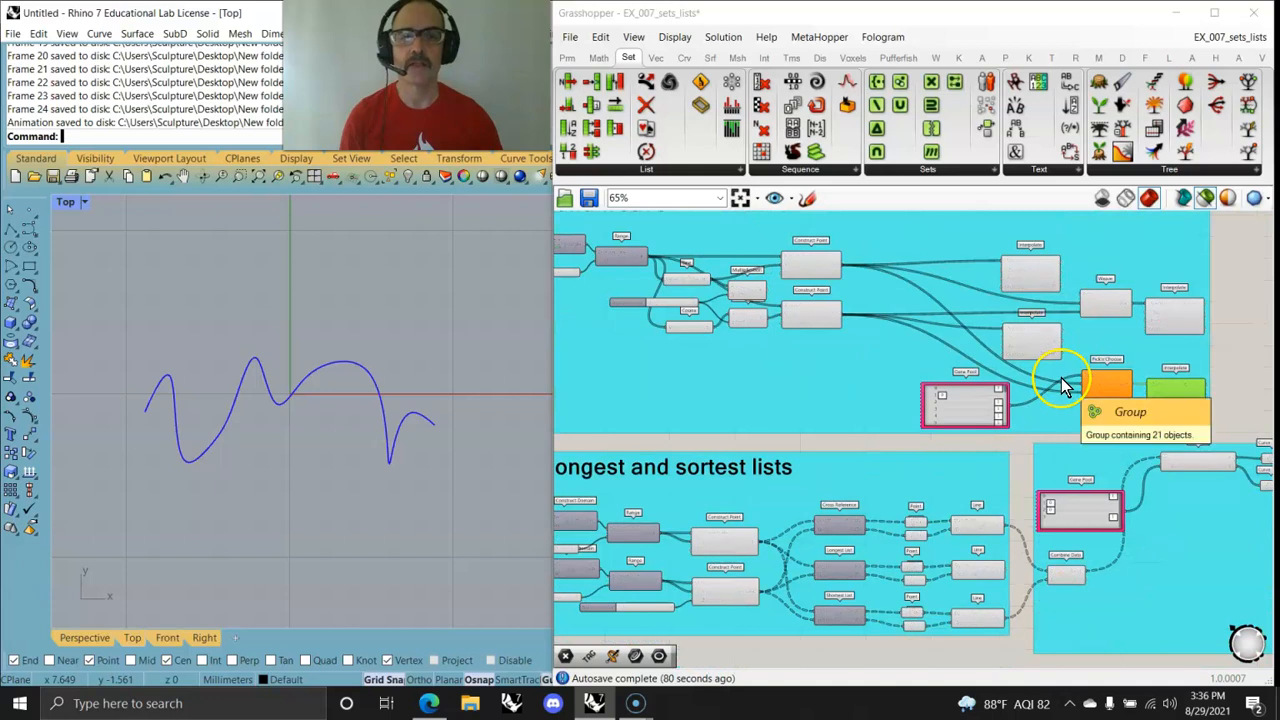
{"action": "left_click", "coordinate": [1035, 345]}
{"action": "left_click", "coordinate": [1042, 274]}
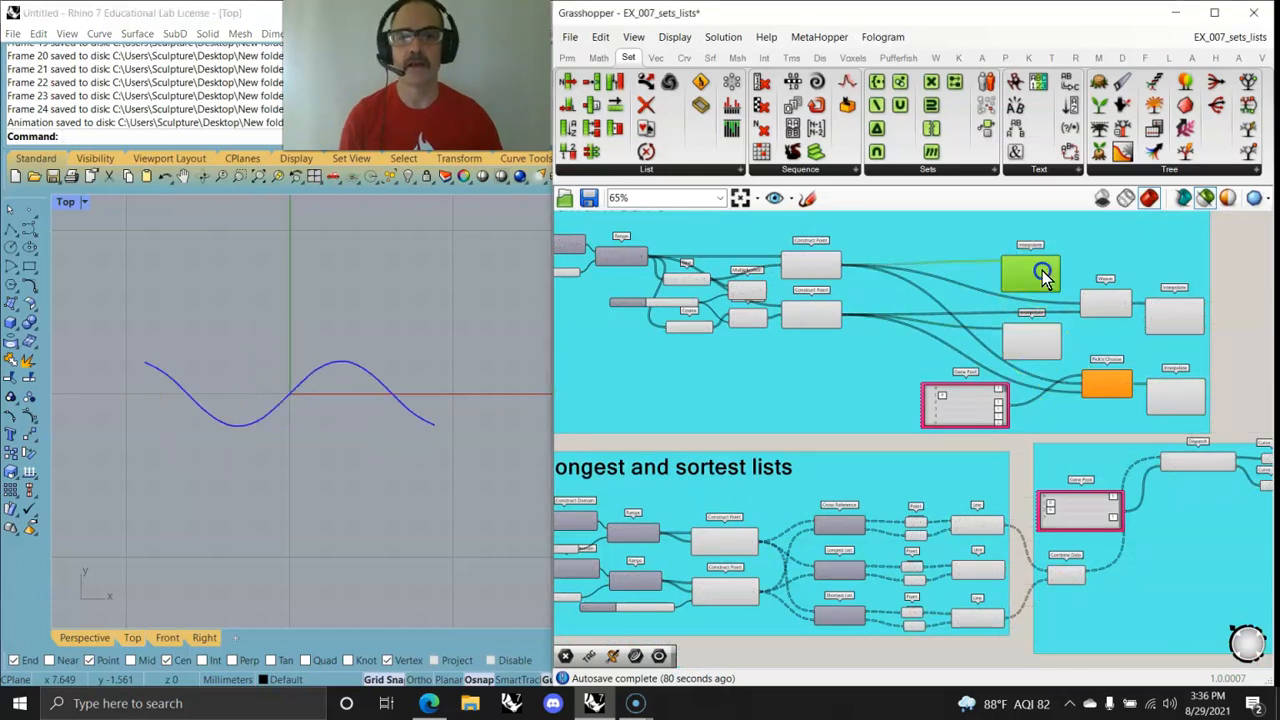
{"action": "left_click", "coordinate": [1040, 350]}
Preview the Mesh Pipe geometry in the Dispatch group next to the cross reference definition
{"action": "scroll", "coordinate": [882, 383], "scroll_direction": "down", "scroll_amount": 4}
{"action": "right_click_drag", "start_coordinate": [810, 375], "coordinate": [842, 322]}
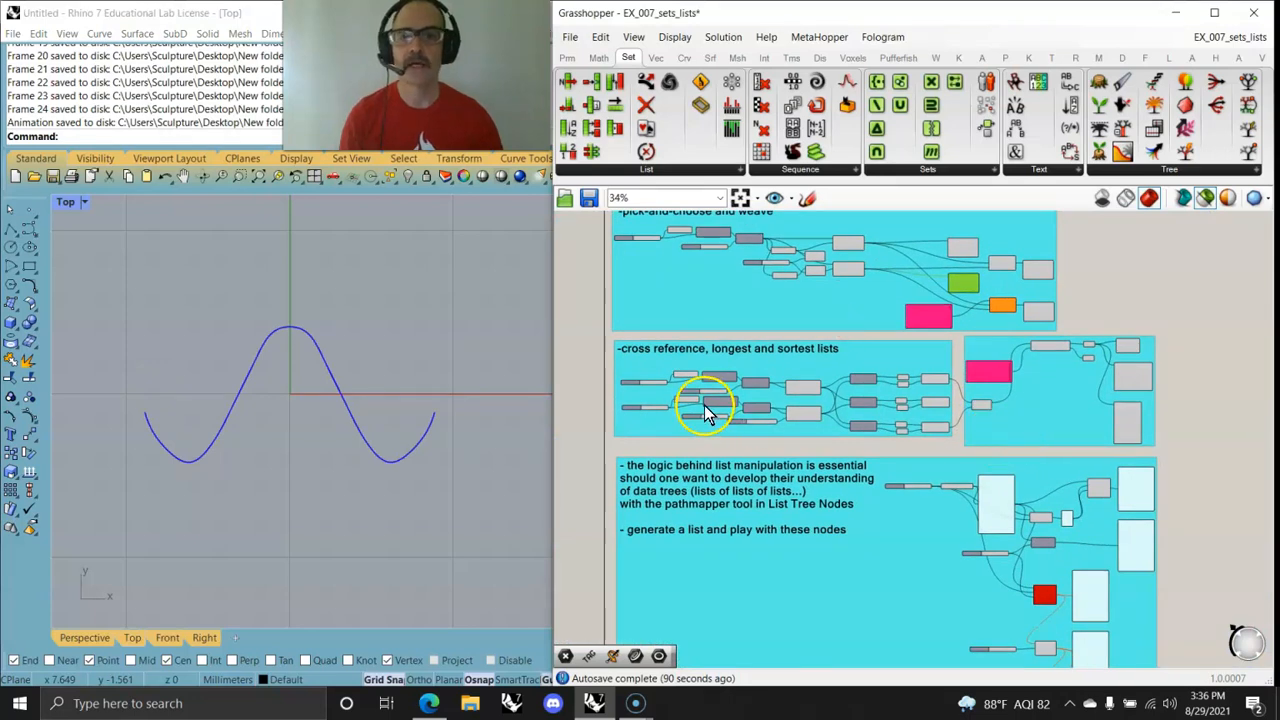
{"action": "scroll", "coordinate": [705, 410], "scroll_direction": "up", "scroll_amount": 4}
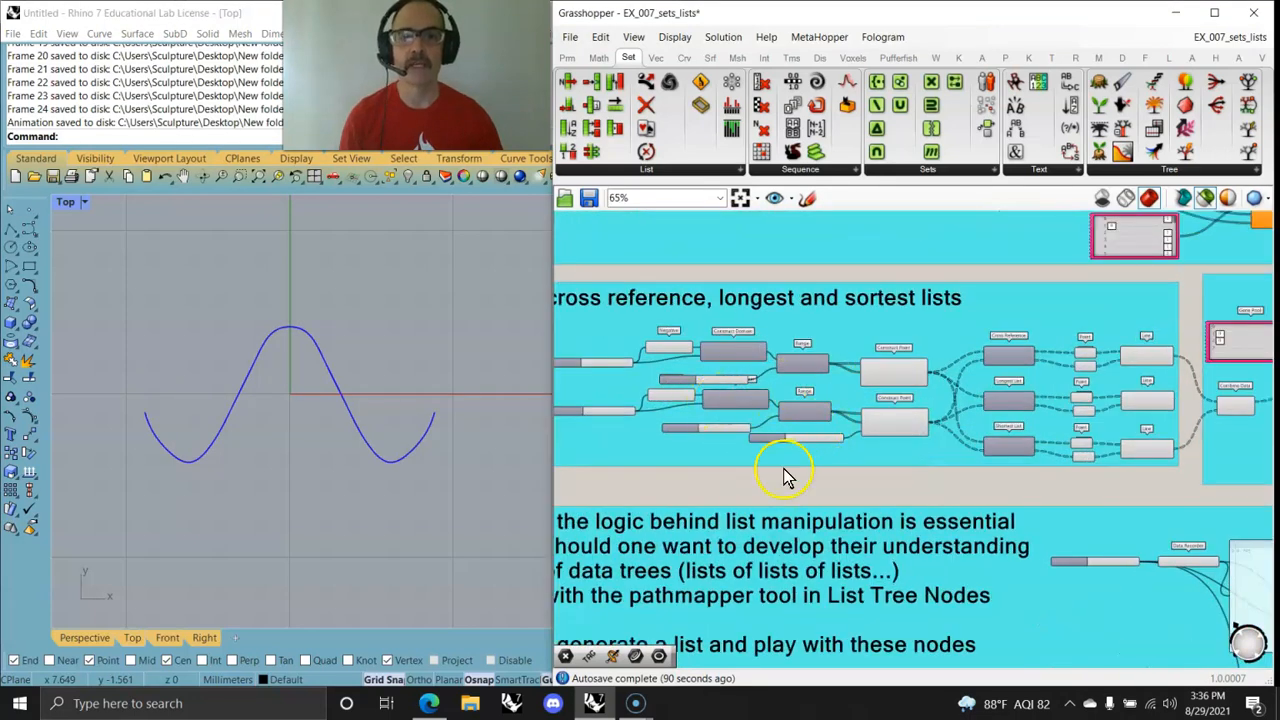
{"action": "right_click_drag", "start_coordinate": [722, 424], "coordinate": [1169, 341]}
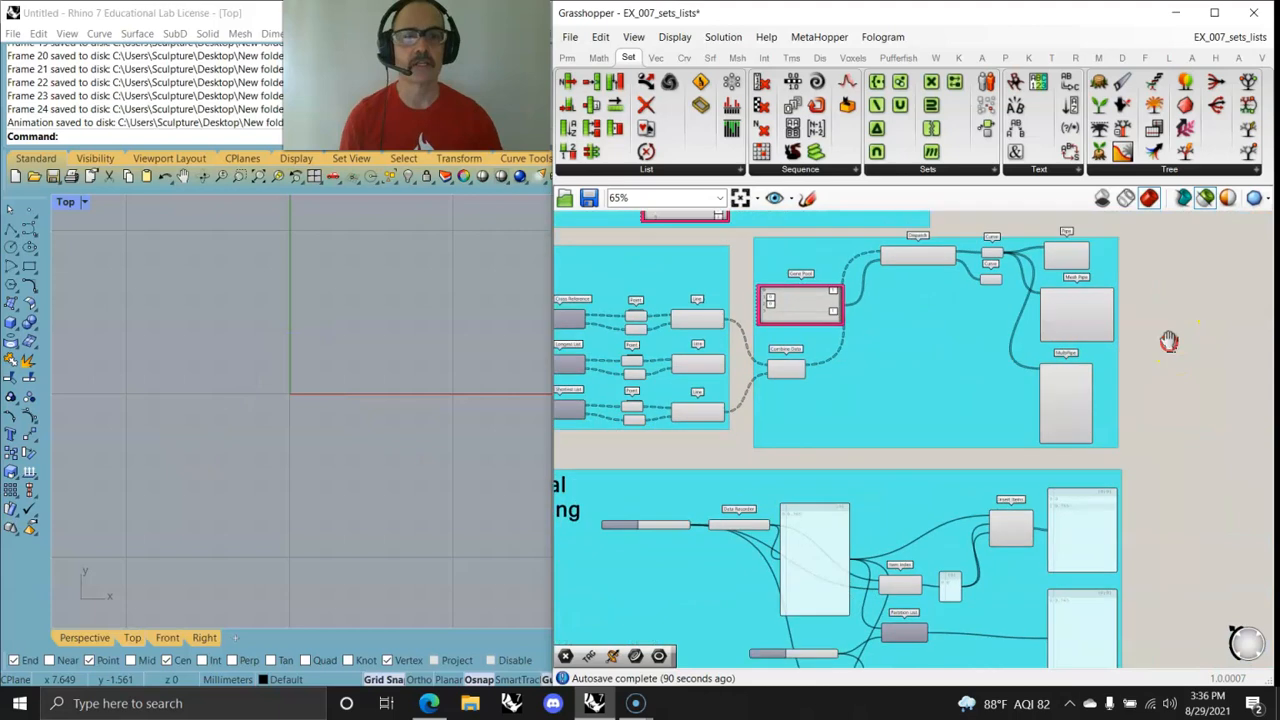
{"action": "scroll", "coordinate": [1034, 443], "scroll_direction": "up", "scroll_amount": 3}
{"action": "left_click", "coordinate": [960, 388]}
{"action": "right_click_drag", "start_coordinate": [1033, 370], "coordinate": [1155, 415]}
{"action": "scroll", "coordinate": [290, 390], "scroll_direction": "down", "scroll_amount": 5}
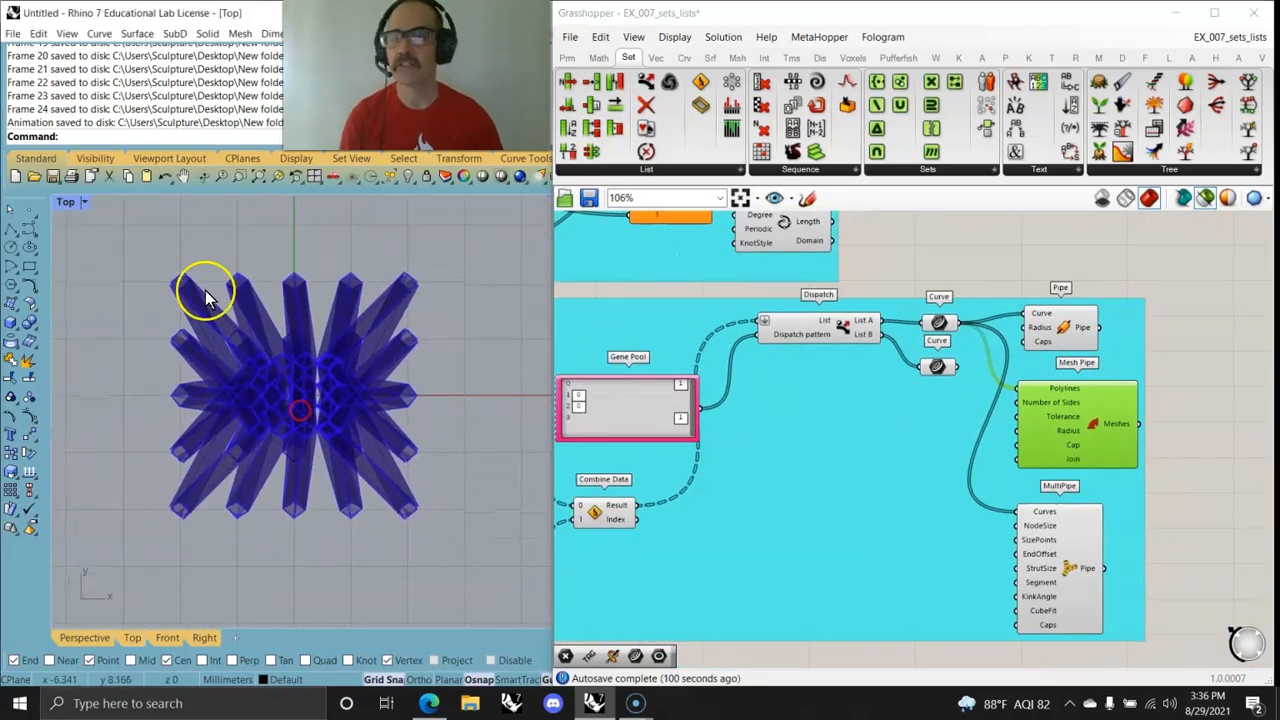
Maximize the Perspective viewport and frame the whole Mesh Pipe structure in it
{"action": "double_click", "coordinate": [64, 202]}
{"action": "left_click", "coordinate": [355, 203]}
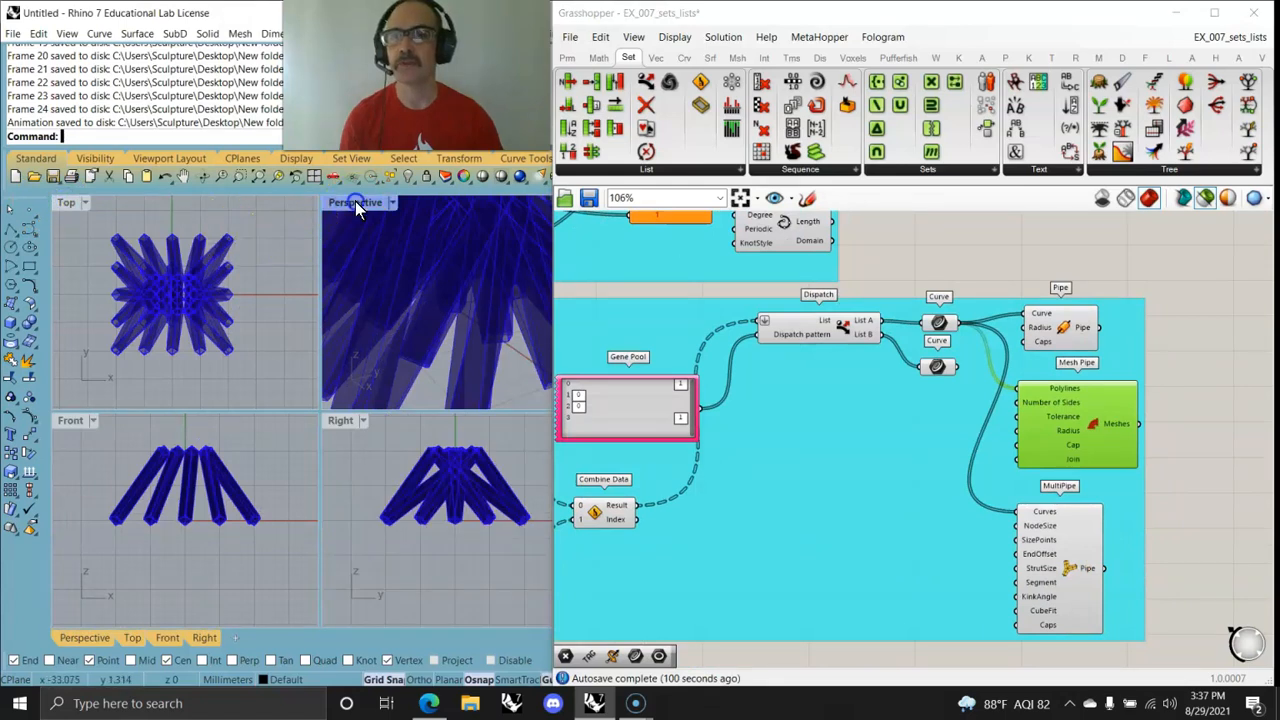
{"action": "double_click", "coordinate": [355, 203]}
{"action": "scroll", "coordinate": [297, 451], "scroll_direction": "down", "scroll_amount": 5}
{"action": "right_click_drag", "start_coordinate": [297, 451], "coordinate": [330, 492]}
{"action": "right_click_drag", "start_coordinate": [771, 491], "coordinate": [852, 479]}
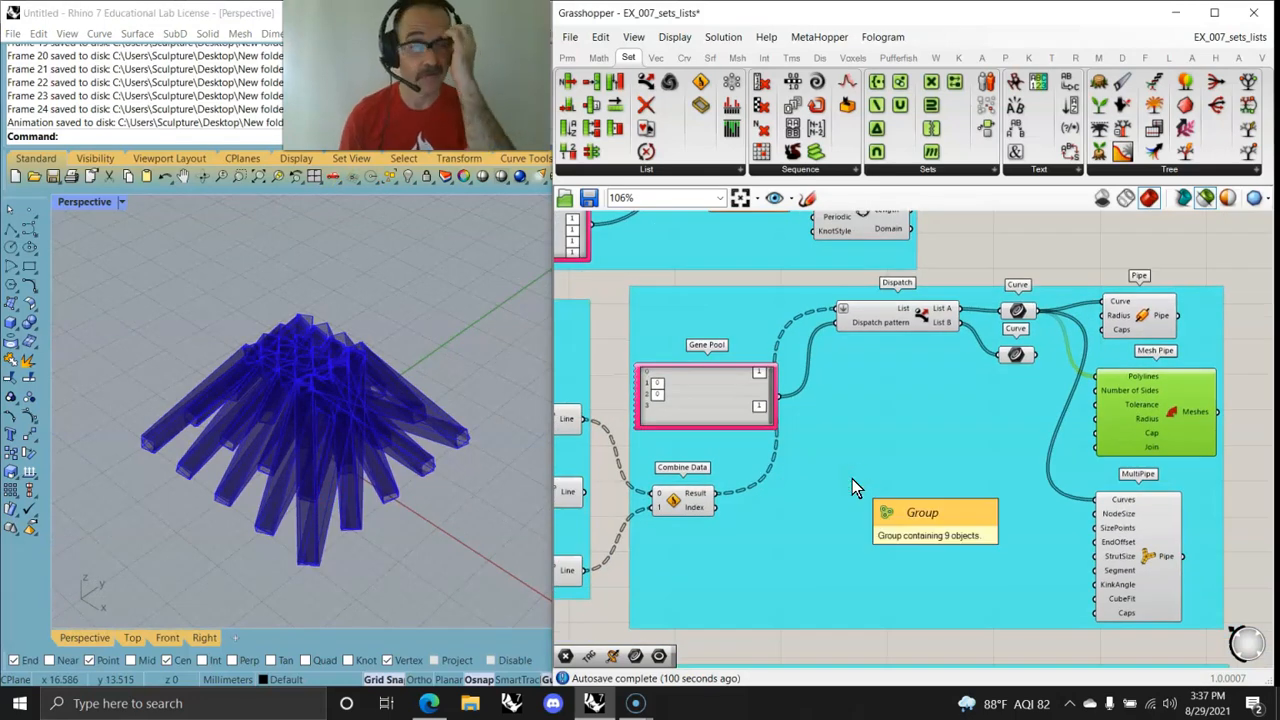
Compare the Pipe and Mesh Pipe results and inspect the ends of the mesh struts up close
{"action": "left_click", "coordinate": [1127, 316]}
{"action": "mouse_move", "coordinate": [368, 435]}
{"action": "right_mouse_down"}
{"action": "mouse_move", "coordinate": [355, 502]}
{"action": "mouse_move", "coordinate": [355, 452]}
{"action": "right_mouse_up"}
{"action": "left_click", "coordinate": [1160, 415]}
{"action": "right_click_drag", "start_coordinate": [423, 534], "coordinate": [209, 295]}
{"action": "scroll", "coordinate": [262, 369], "scroll_direction": "up", "scroll_amount": 6}
{"action": "right_click_drag", "start_coordinate": [262, 378], "coordinate": [325, 457]}
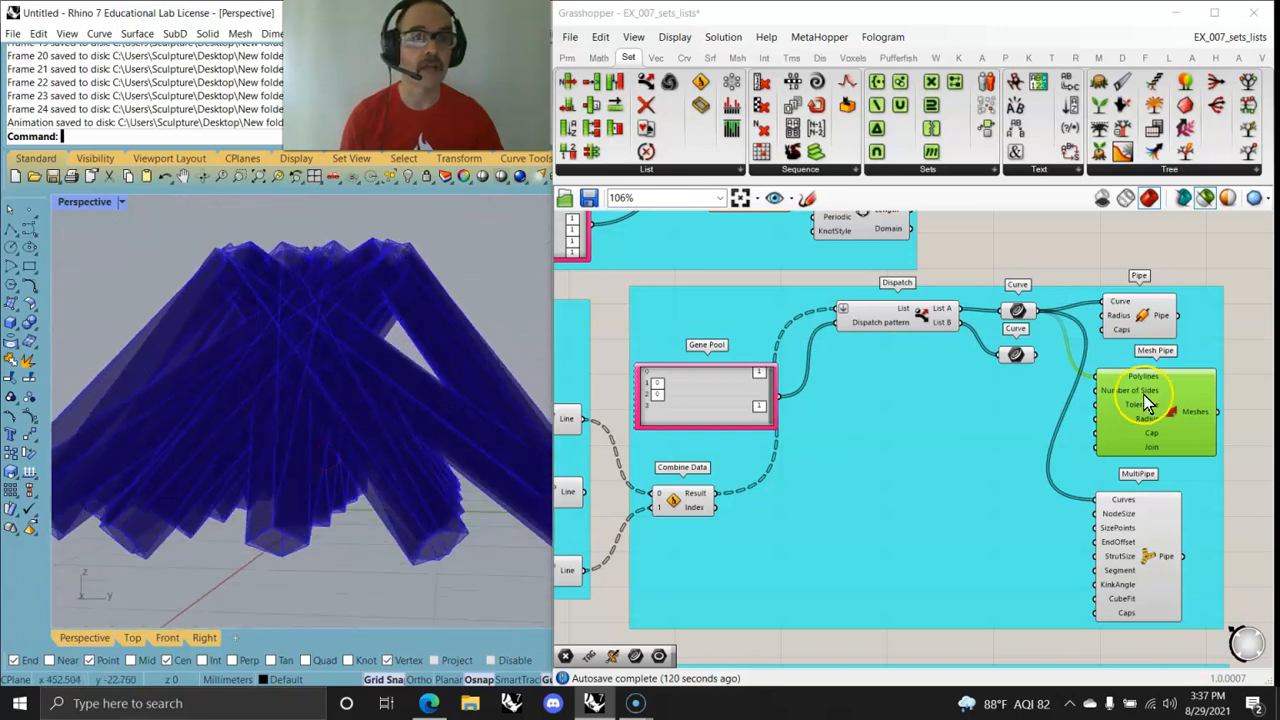
Add a Number Slider from 3 to 6, wire it into Mesh Pipe's Number of Sides and set it to 4
{"action": "double_click", "coordinate": [946, 432]}
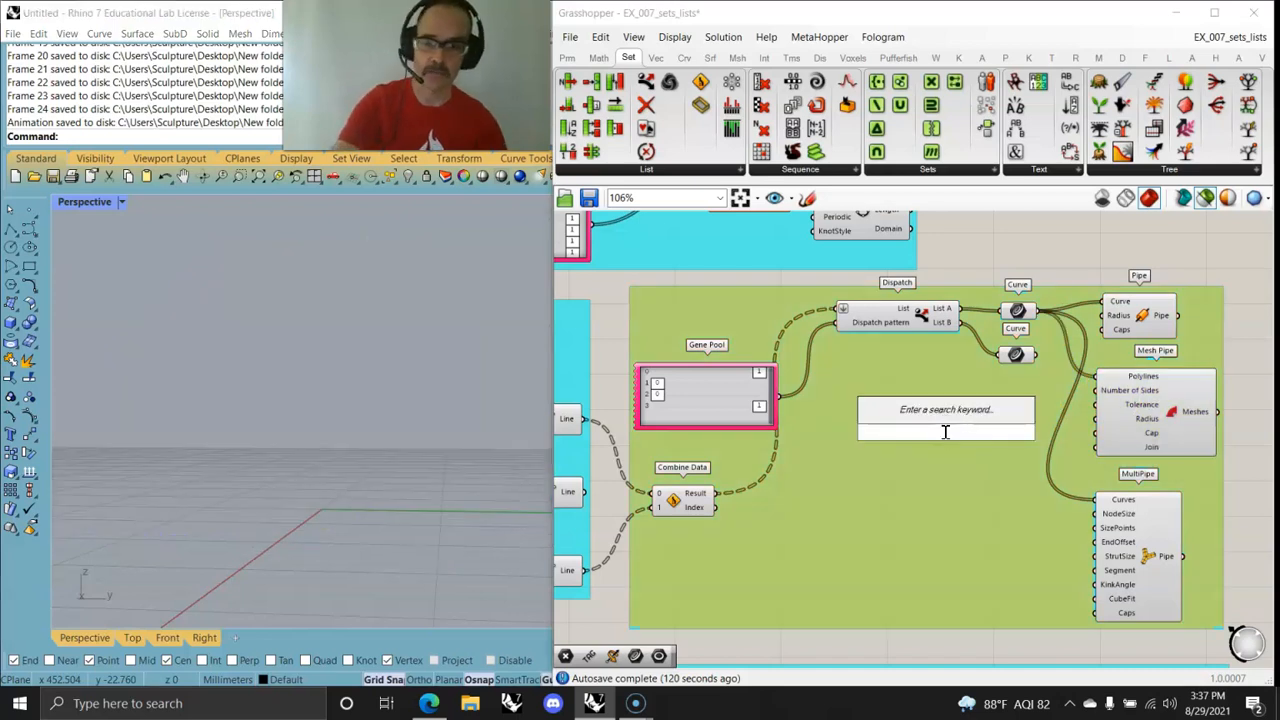
{"action": "type", "text": "3.6"}
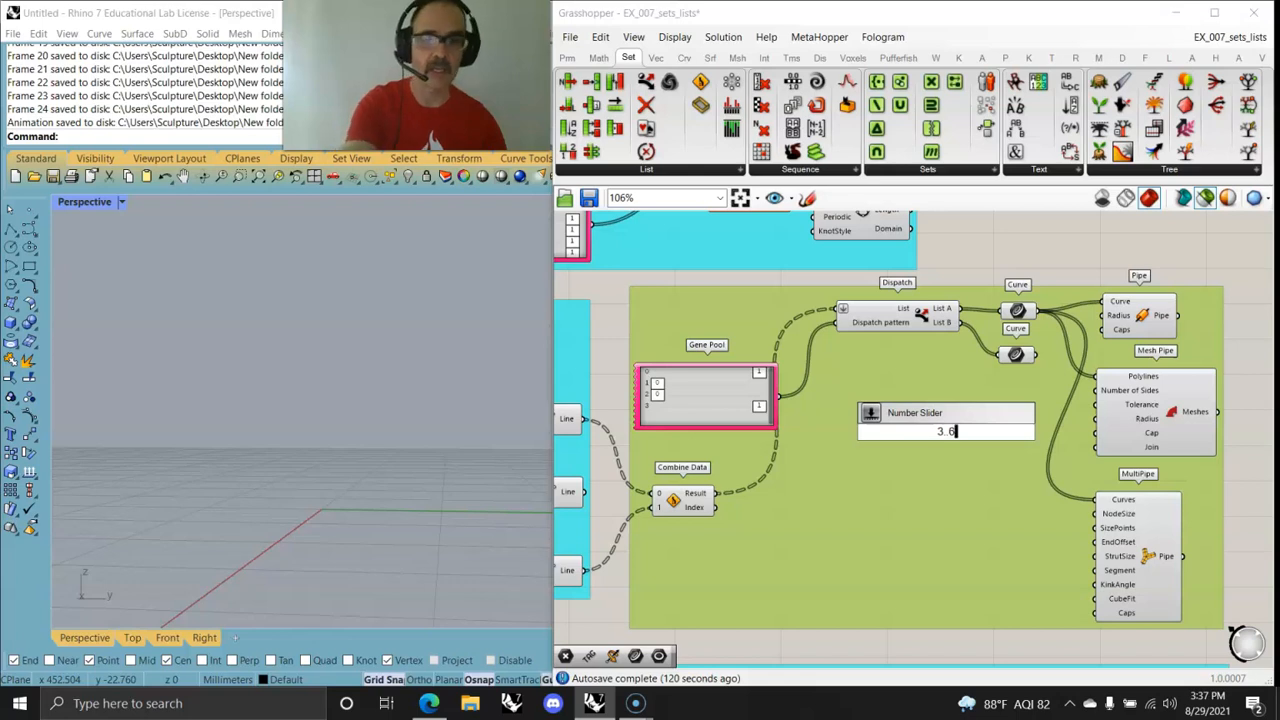
{"action": "key", "text": "Return"}
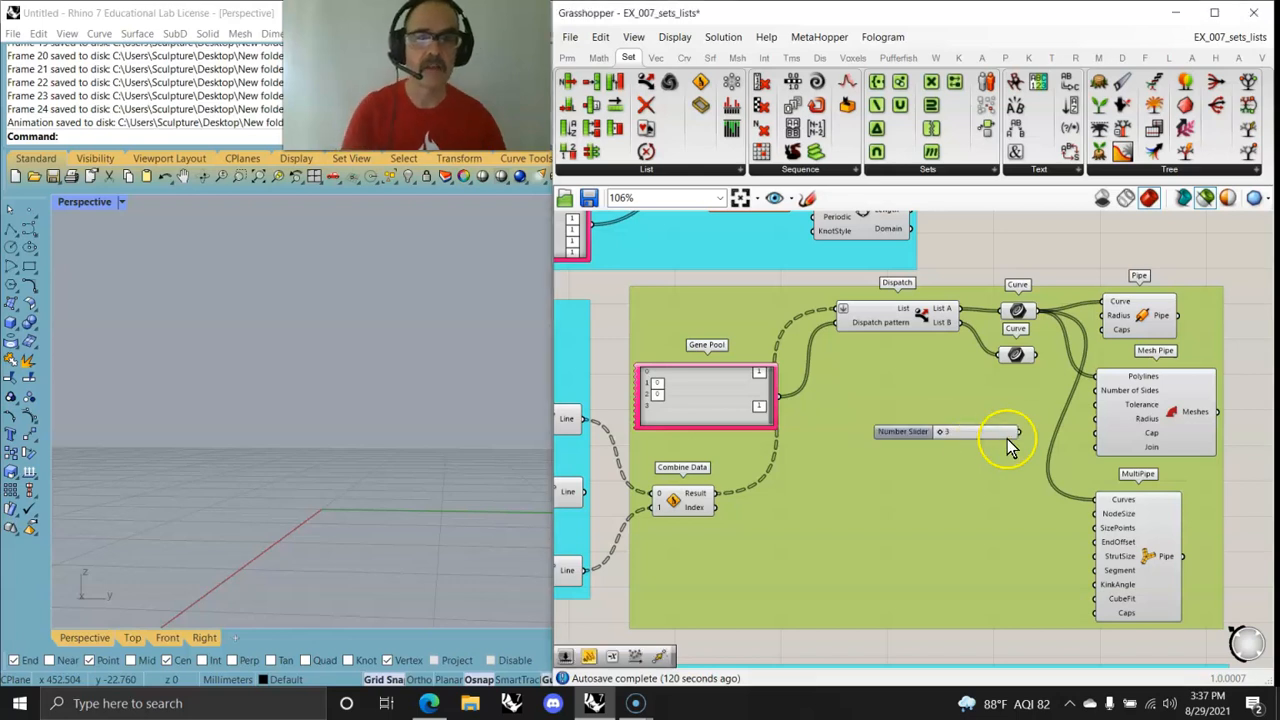
{"action": "left_click_drag", "start_coordinate": [1017, 431], "coordinate": [1097, 391]}
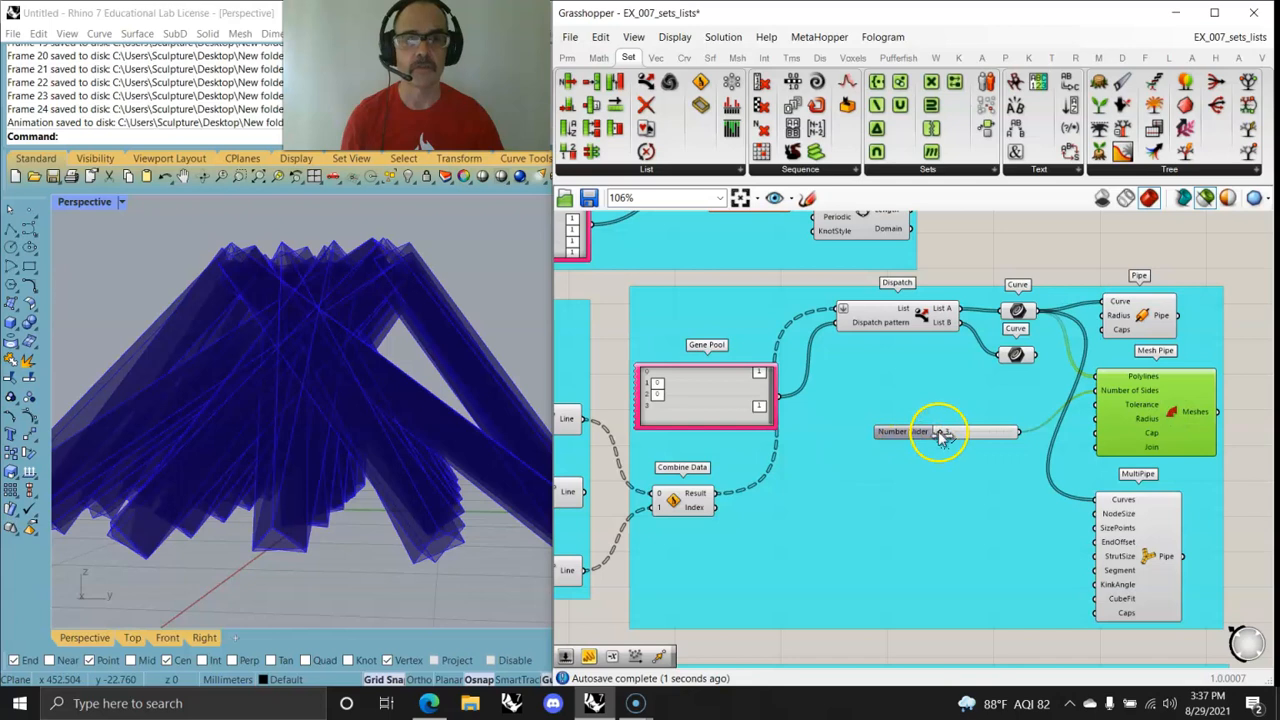
{"action": "mouse_move", "coordinate": [948, 432]}
{"action": "left_mouse_down"}
{"action": "mouse_move", "coordinate": [1006, 434]}
{"action": "mouse_move", "coordinate": [965, 448]}
{"action": "left_mouse_up"}
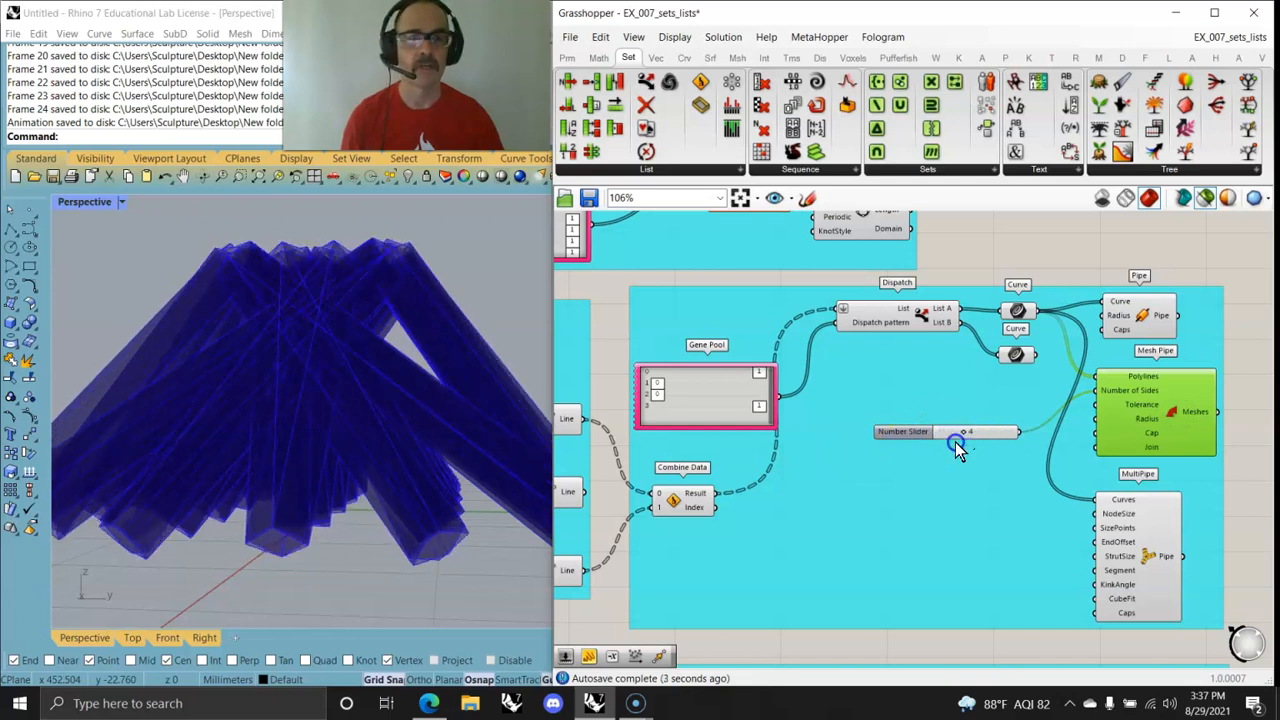
Add the number-of-sides slider to the Dispatch group and move it up level with Mesh Pipe's Number of Sides input
{"action": "left_click", "coordinate": [962, 483]}
{"action": "right_click", "coordinate": [980, 476]}
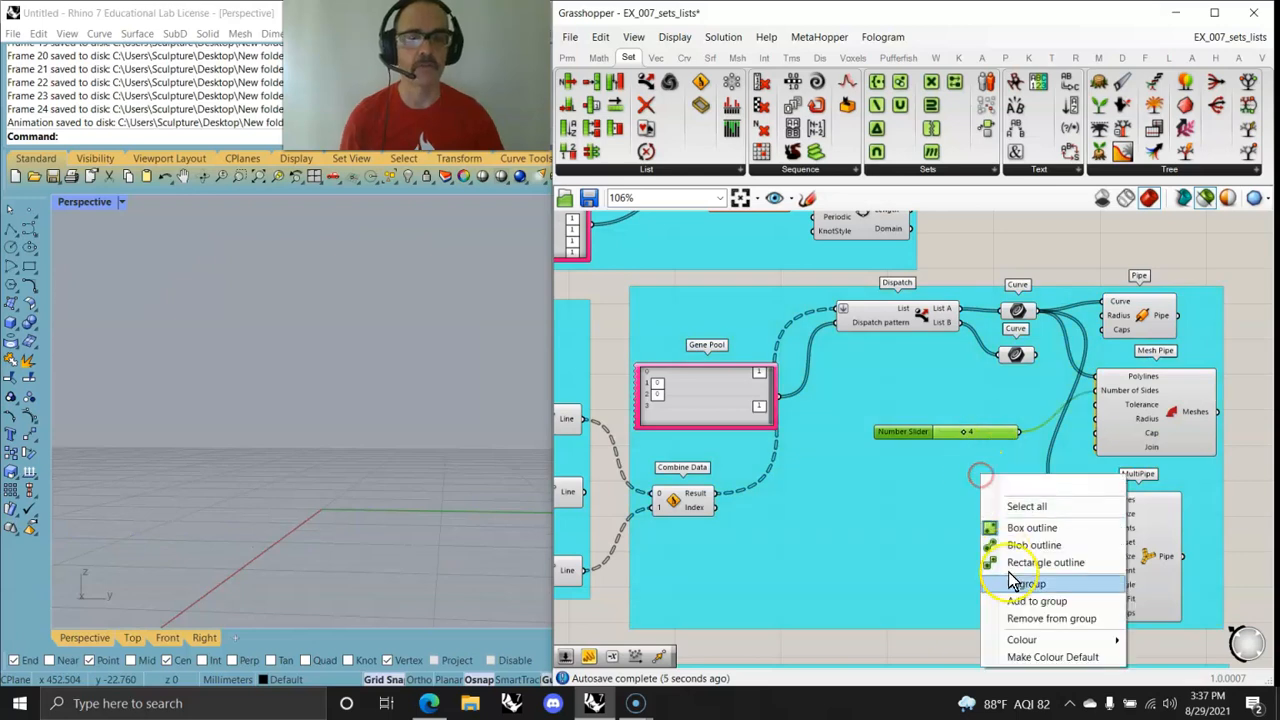
{"action": "left_click", "coordinate": [1022, 600]}
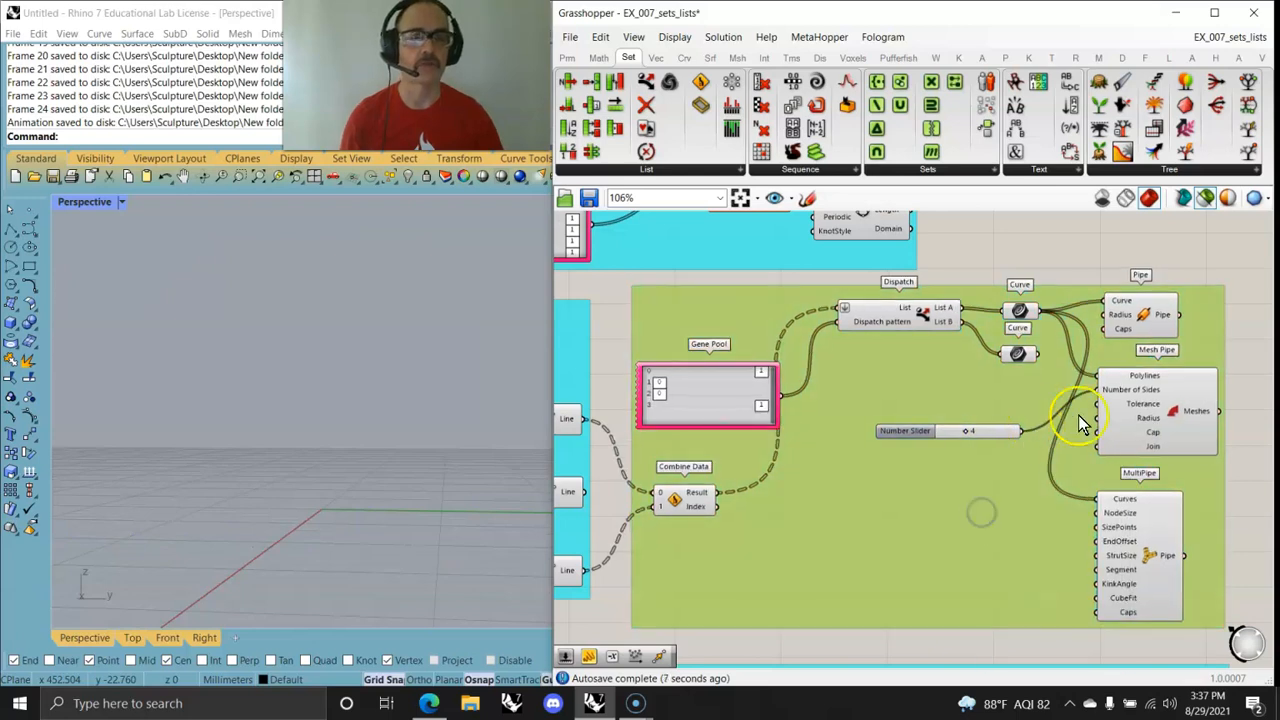
{"action": "left_click_drag", "start_coordinate": [1005, 440], "coordinate": [997, 399]}
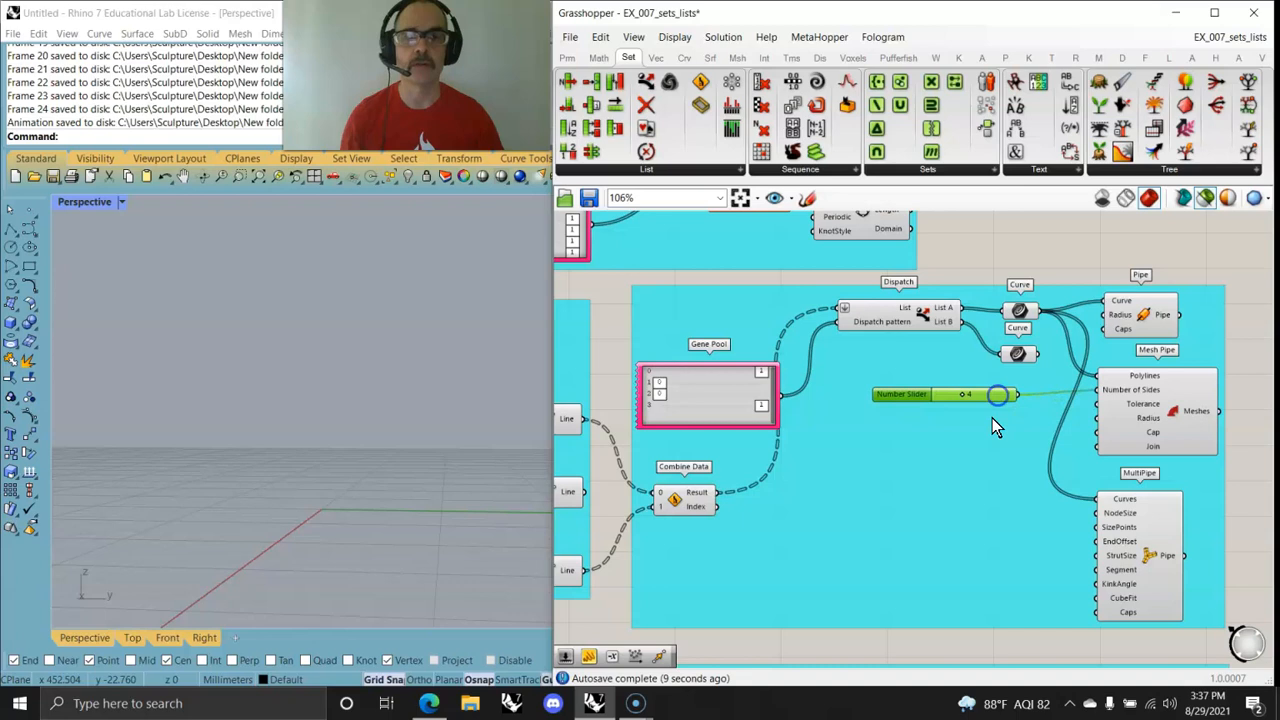
Add a Panel containing 4 below the slider and try it as the input for Mesh Pipe's Number of Sides
{"action": "double_click", "coordinate": [973, 451]}
{"action": "type", "text": "panel"}
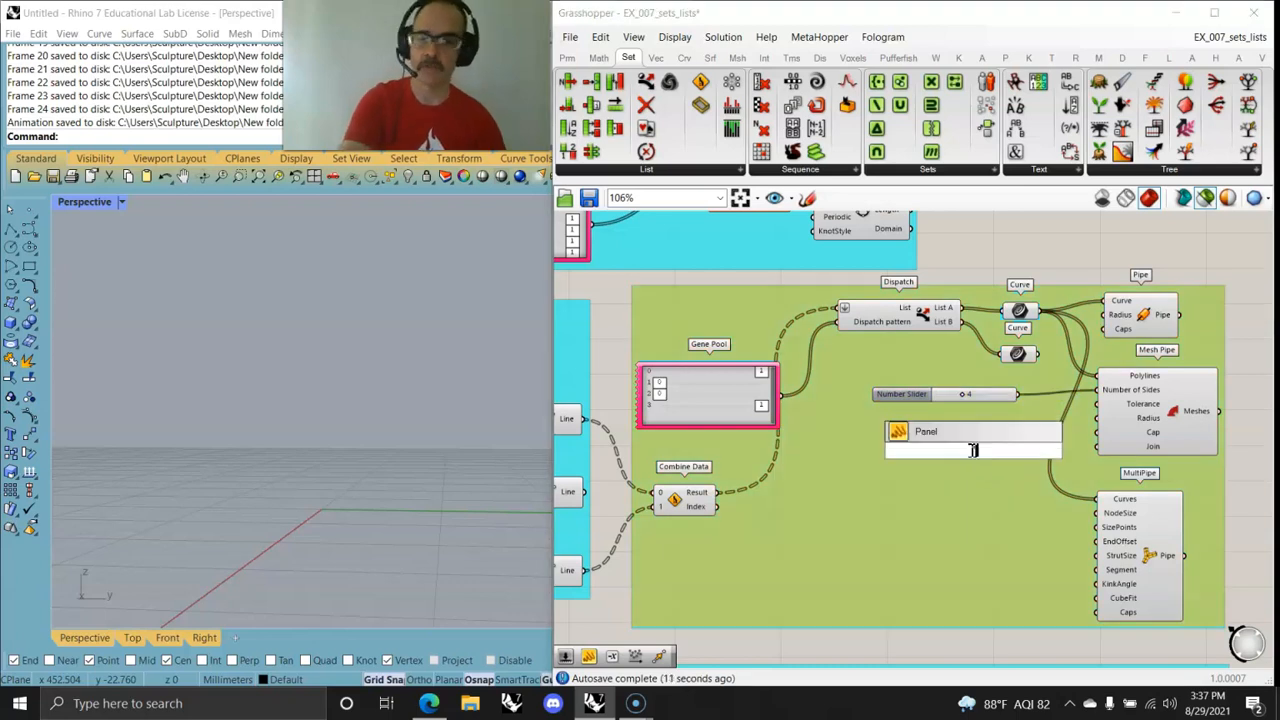
{"action": "key", "text": "Return"}
{"action": "left_click_drag", "start_coordinate": [1112, 403], "coordinate": [1104, 392]}
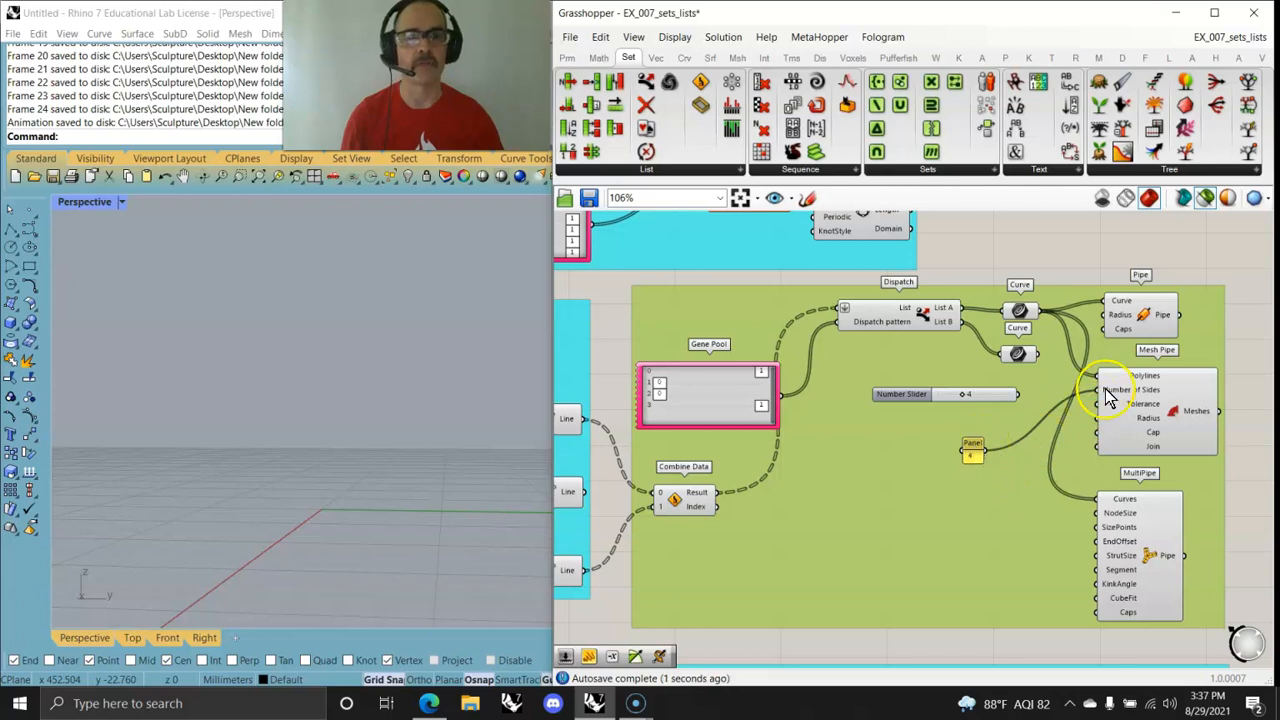
{"action": "mouse_move", "coordinate": [1118, 398]}
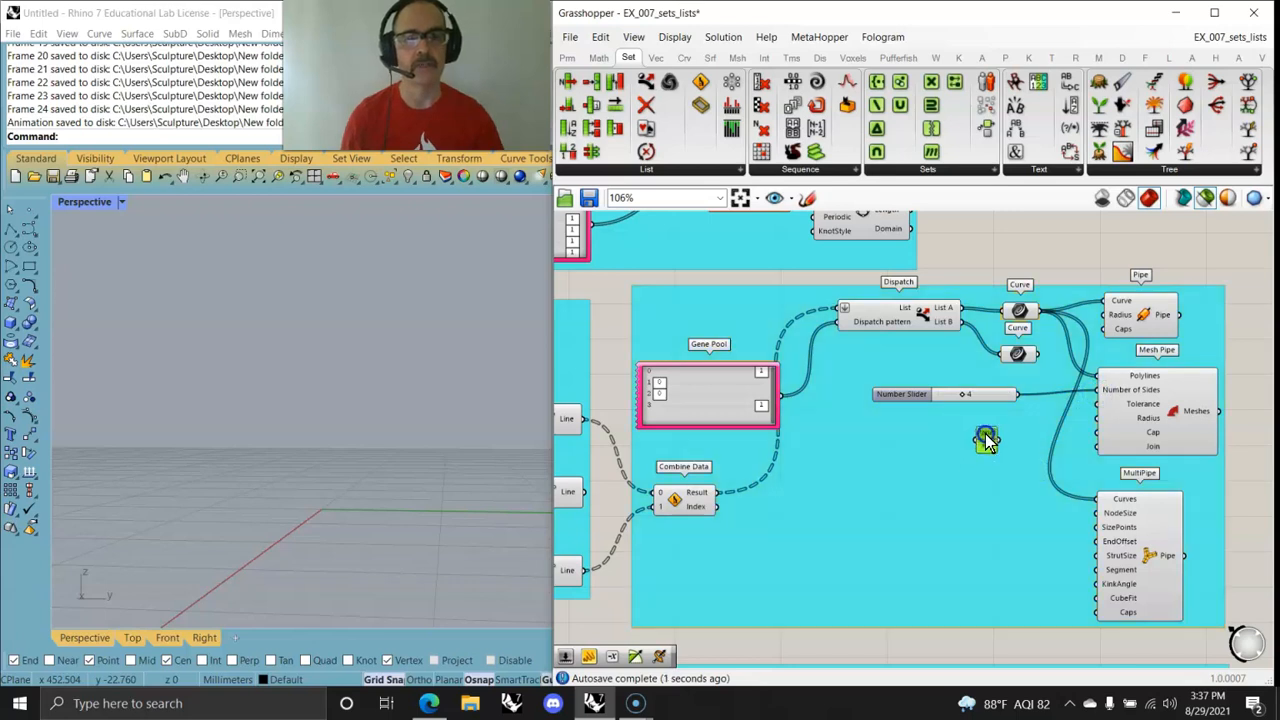
Add the Panel containing 4 to the Dispatch group
{"action": "right_click", "coordinate": [922, 484]}
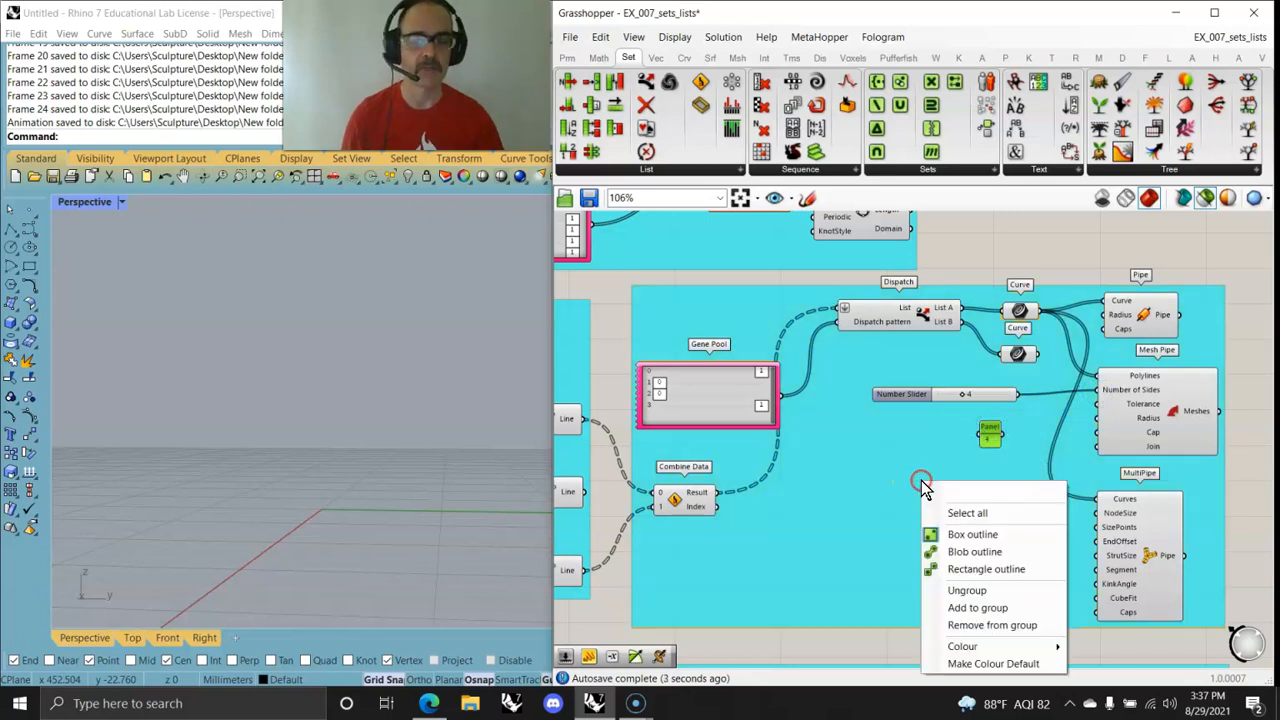
{"action": "left_click", "coordinate": [978, 607]}
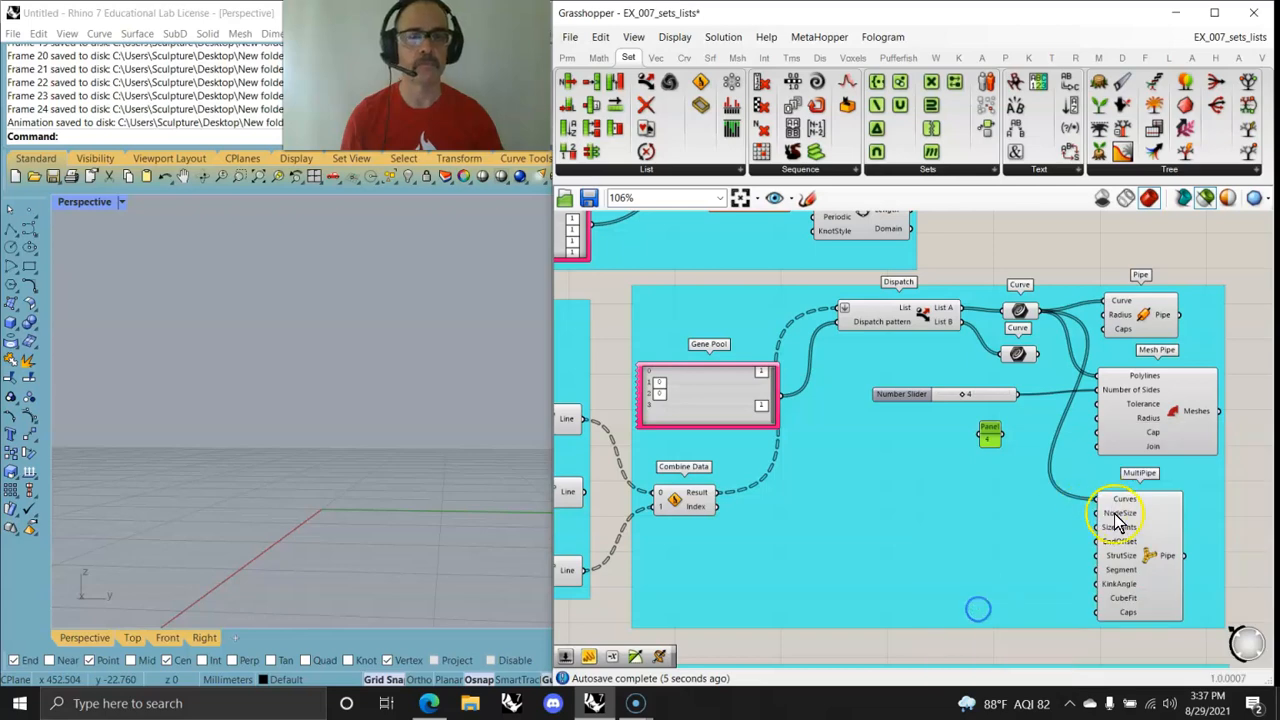
Preview the MultiPipe result and inspect its struts up close from different angles
{"action": "left_click", "coordinate": [1148, 562]}
{"action": "right_click_drag", "start_coordinate": [278, 463], "coordinate": [309, 500]}
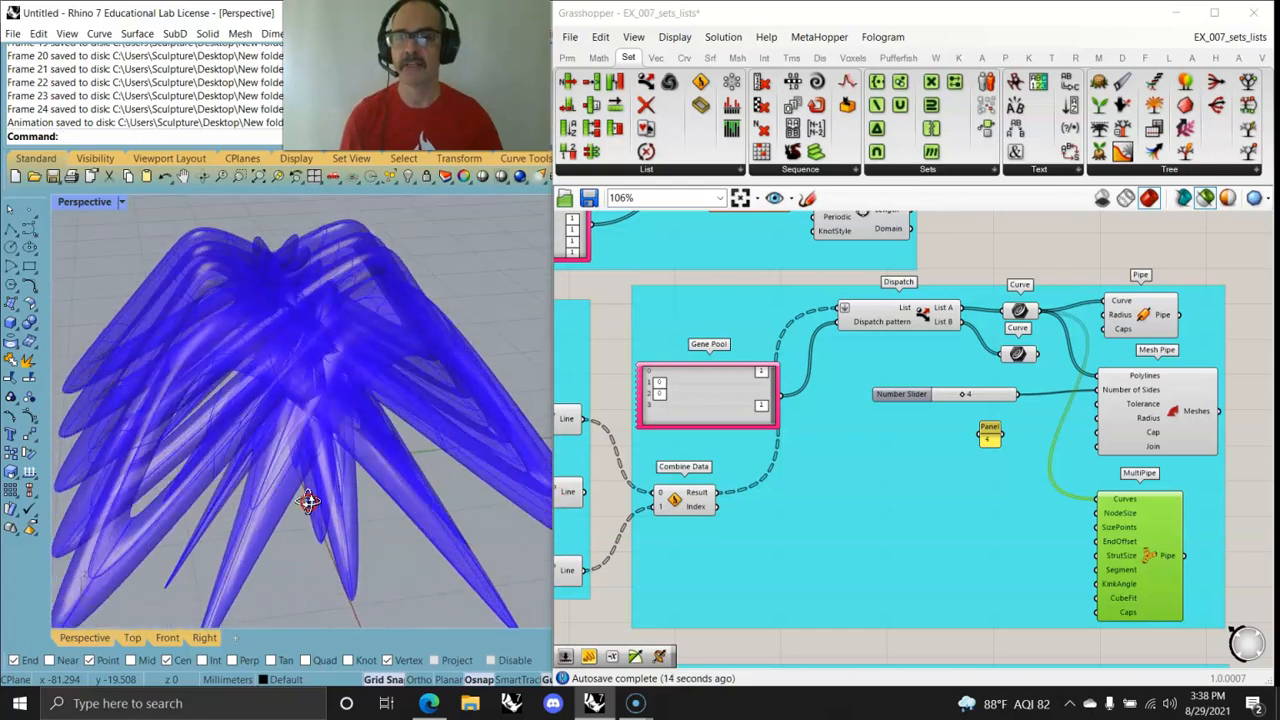
{"action": "scroll", "coordinate": [303, 371], "scroll_direction": "up", "scroll_amount": 5}
{"action": "right_click_drag", "start_coordinate": [303, 371], "coordinate": [343, 406]}
{"action": "scroll", "coordinate": [341, 402], "scroll_direction": "down", "scroll_amount": 5}
{"action": "left_click", "coordinate": [828, 447]}
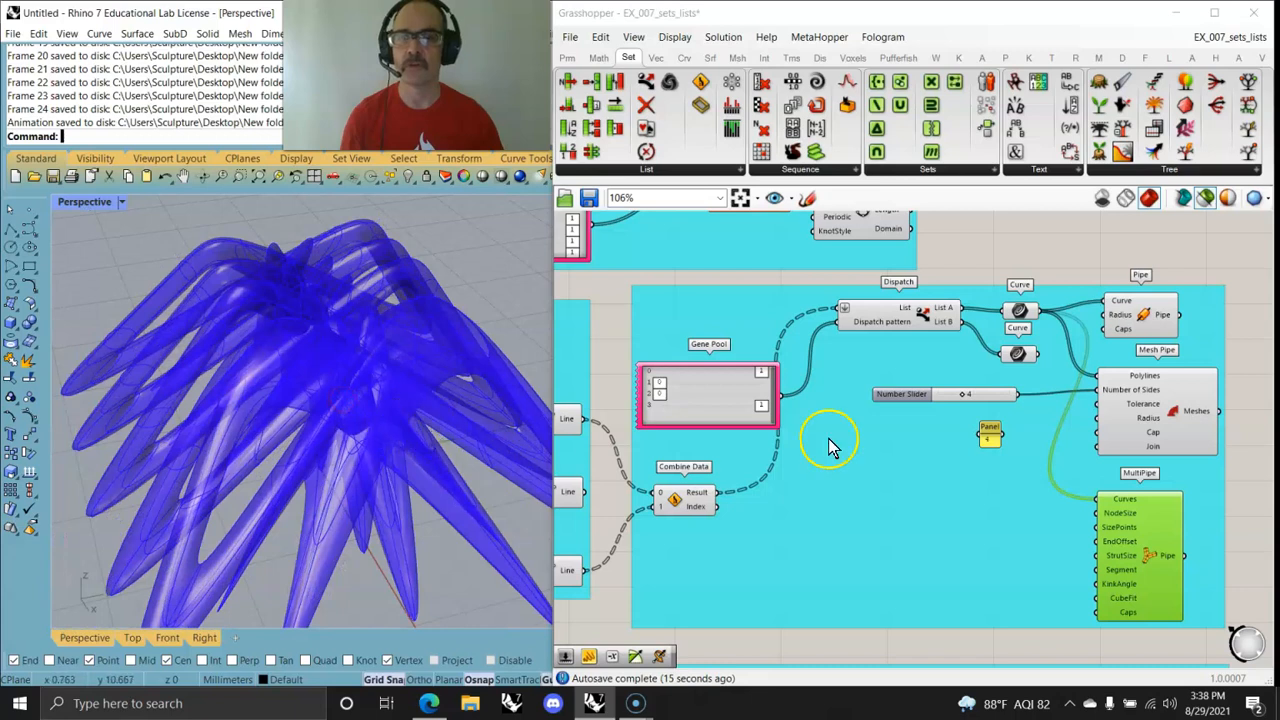
Bake MultiPipe's Pipe output onto the Default layer with the colour By Layer
{"action": "right_click", "coordinate": [1178, 553]}
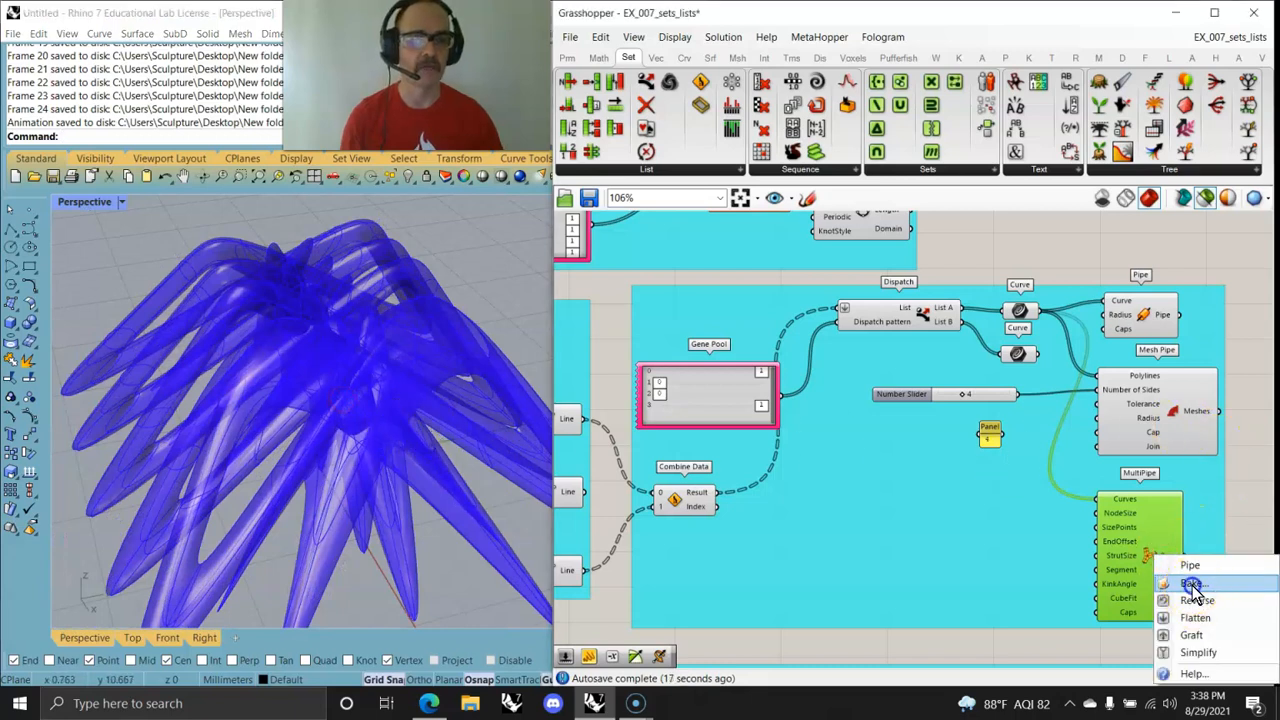
{"action": "left_click", "coordinate": [1192, 586]}
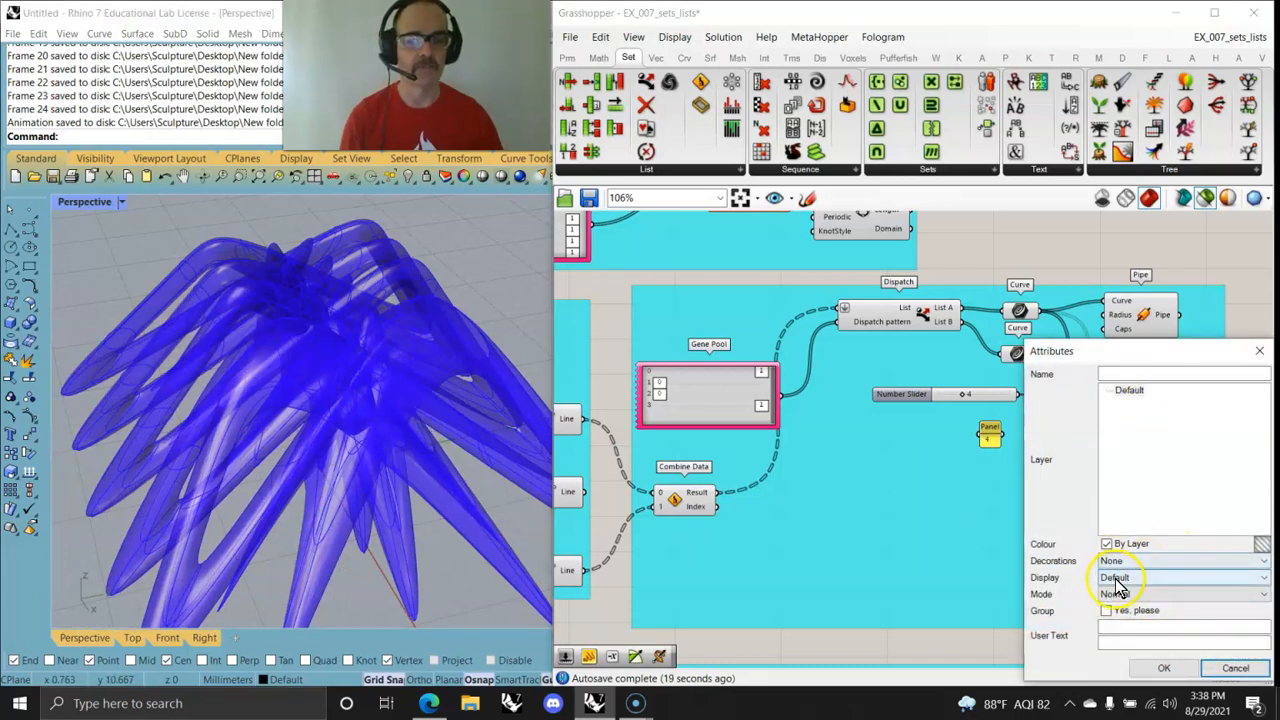
{"action": "left_click", "coordinate": [1164, 668]}
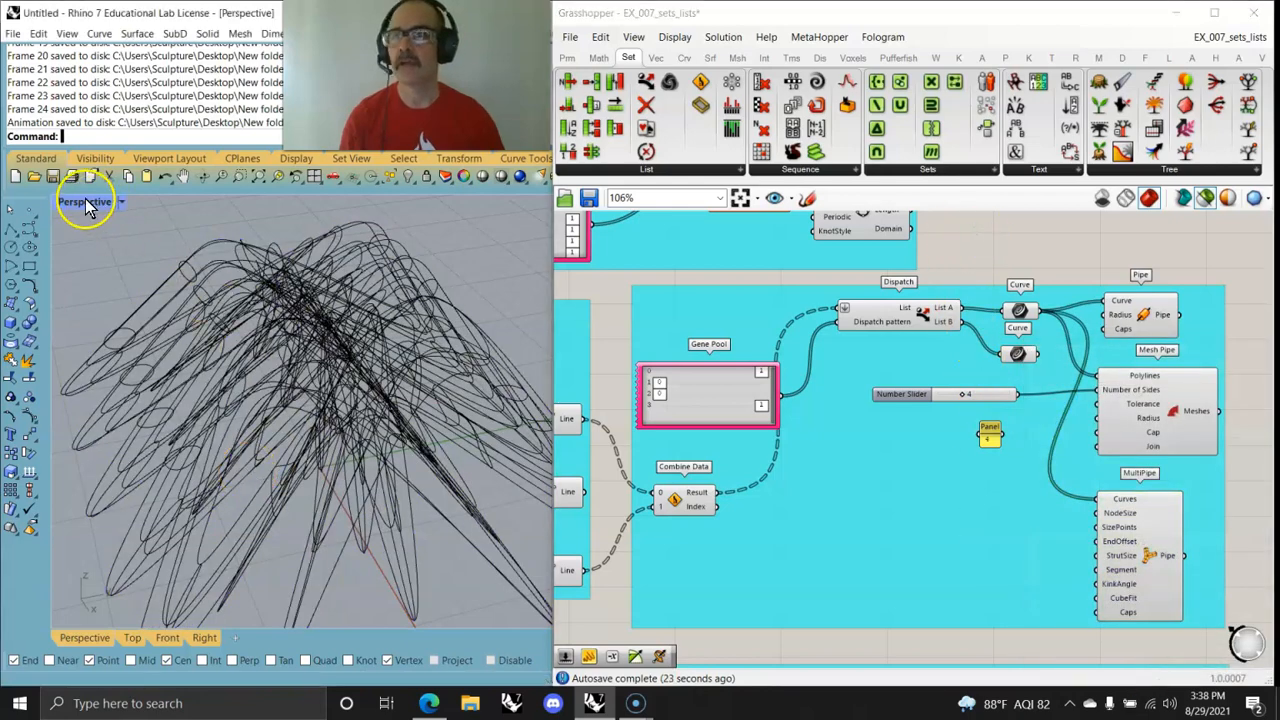
View the baked MultiPipe model in X-Ray, Ghosted and Rendered display modes and examine its overall form
{"action": "left_click", "coordinate": [84, 201]}
{"action": "left_click", "coordinate": [166, 260]}
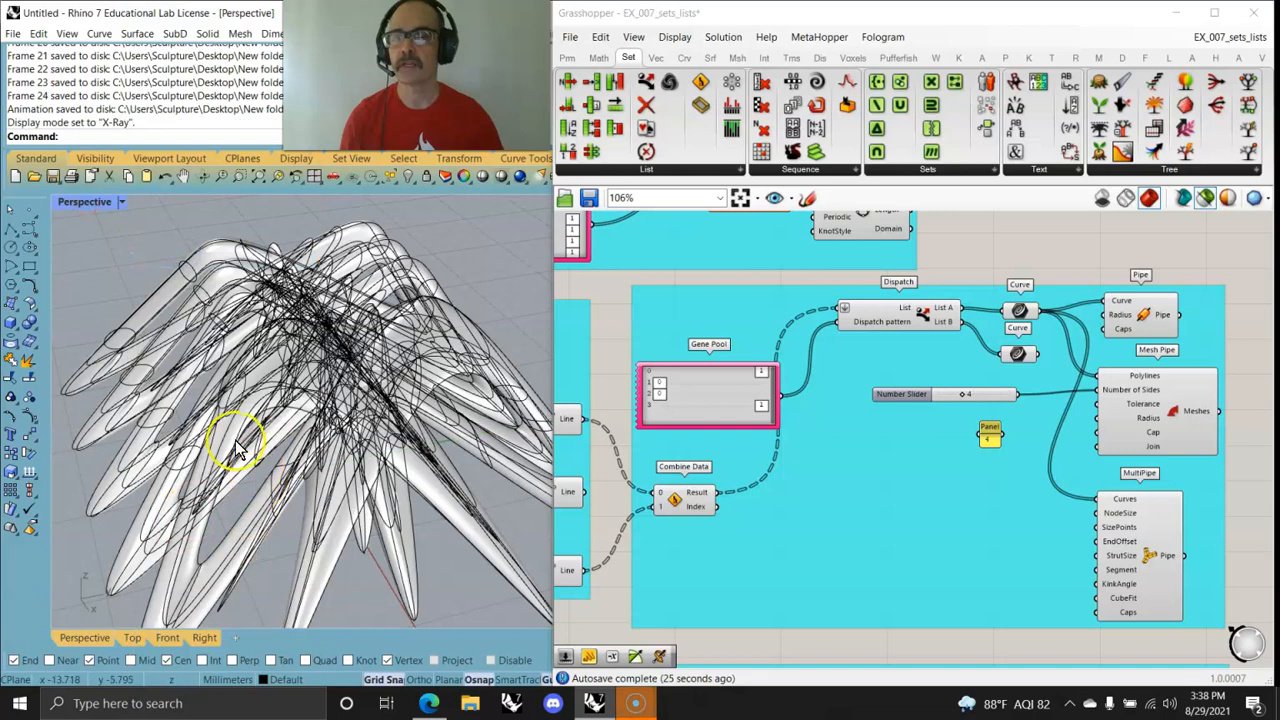
{"action": "left_click", "coordinate": [66, 205]}
{"action": "left_click", "coordinate": [168, 246]}
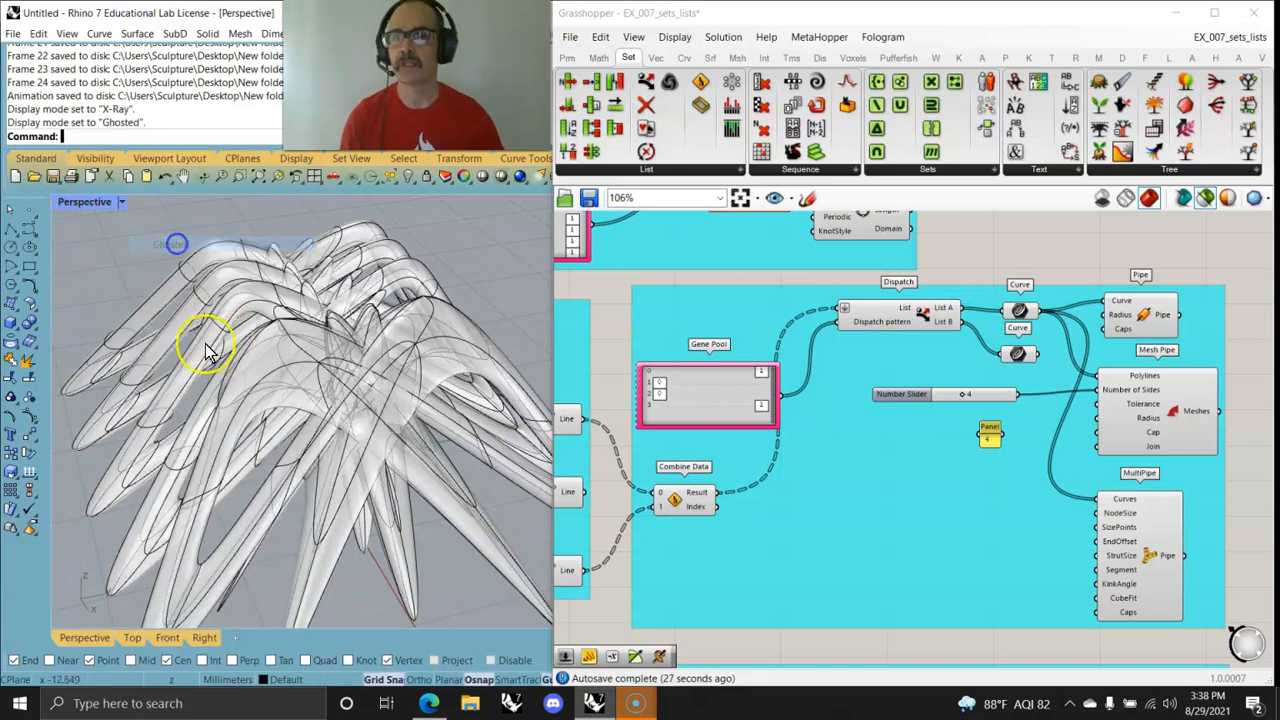
{"action": "left_click", "coordinate": [98, 207]}
{"action": "left_click", "coordinate": [166, 228]}
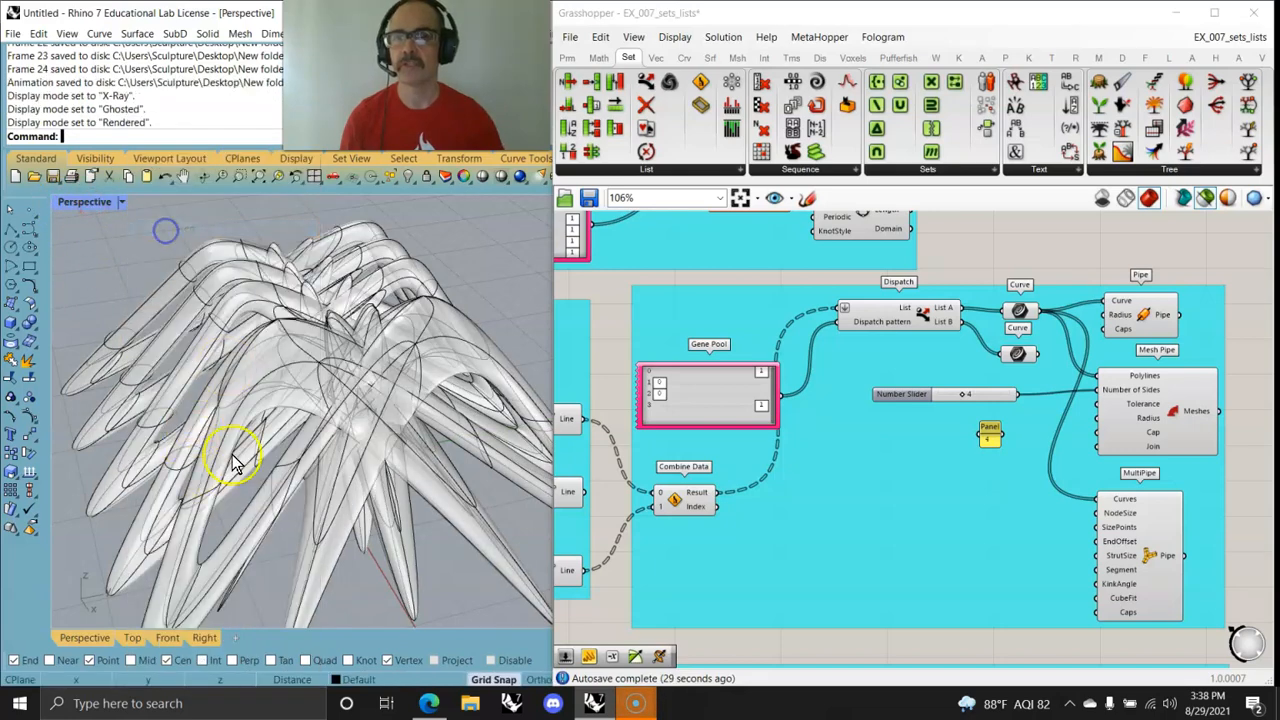
{"action": "right_click_drag", "start_coordinate": [263, 421], "coordinate": [303, 475]}
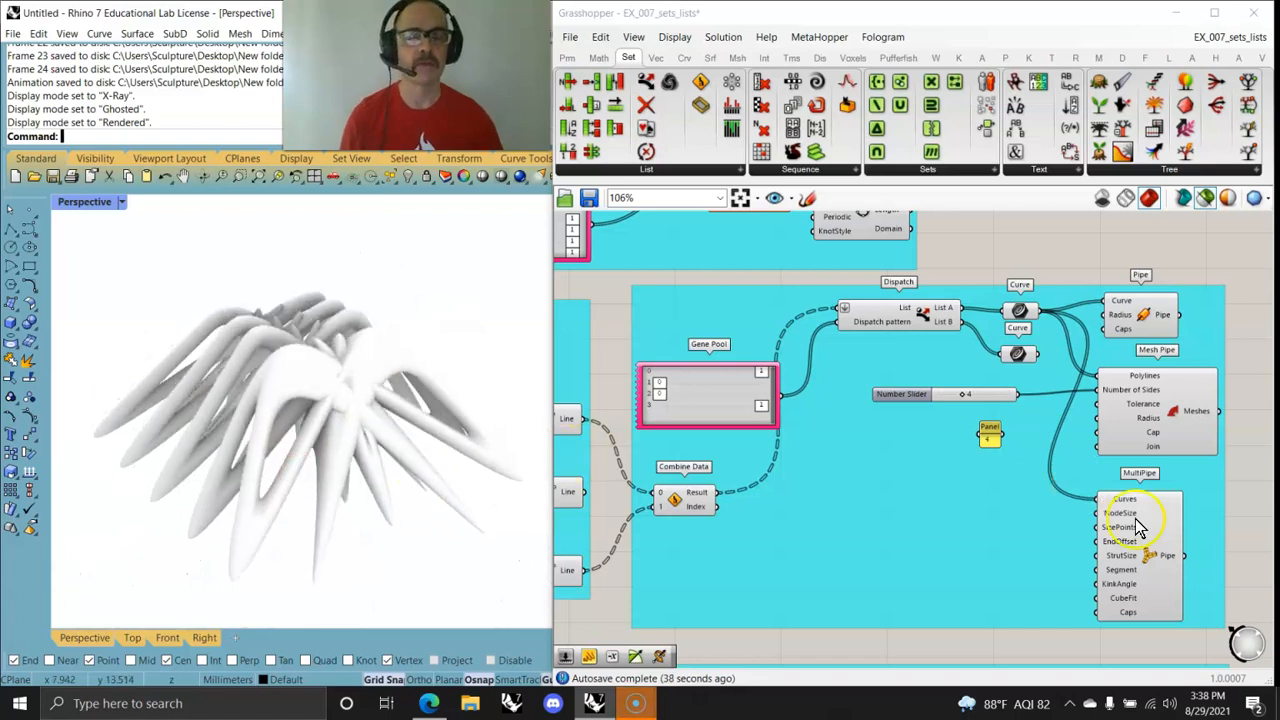
Delete the baked SubD and set the Perspective viewport to Ghosted display
{"action": "left_click", "coordinate": [183, 354]}
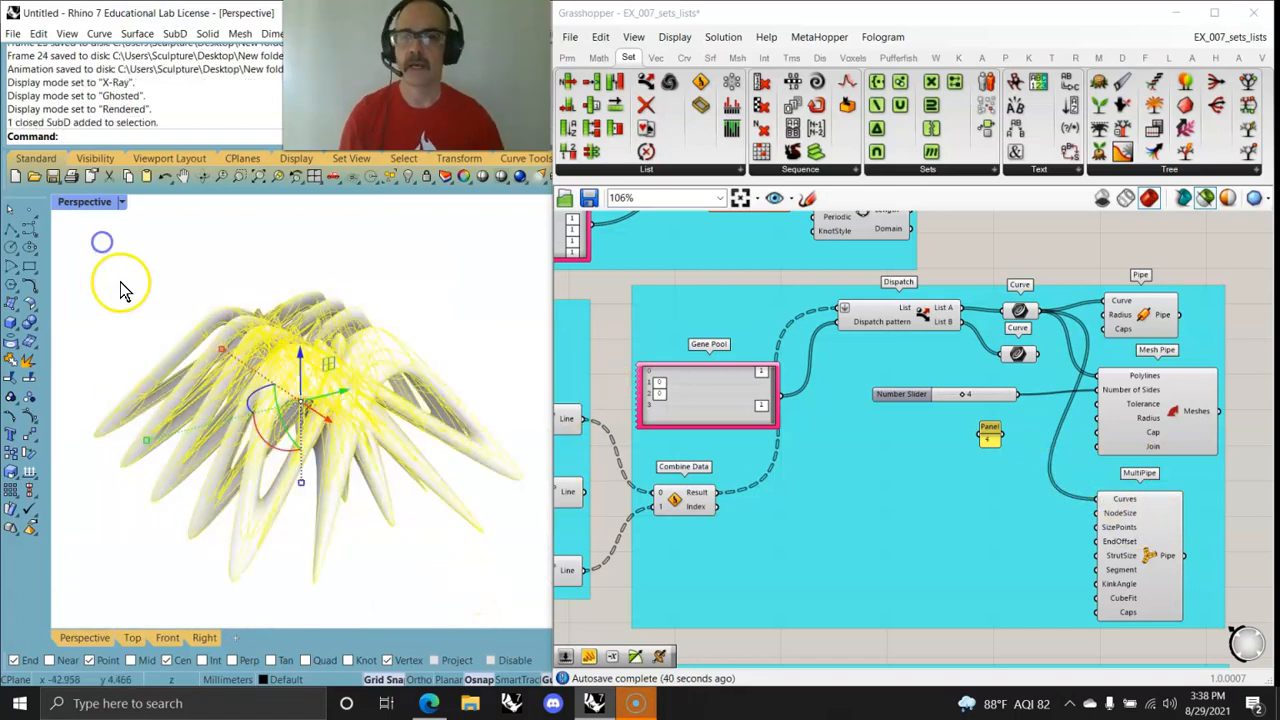
{"action": "key", "text": "Delete"}
{"action": "left_click", "coordinate": [72, 203]}
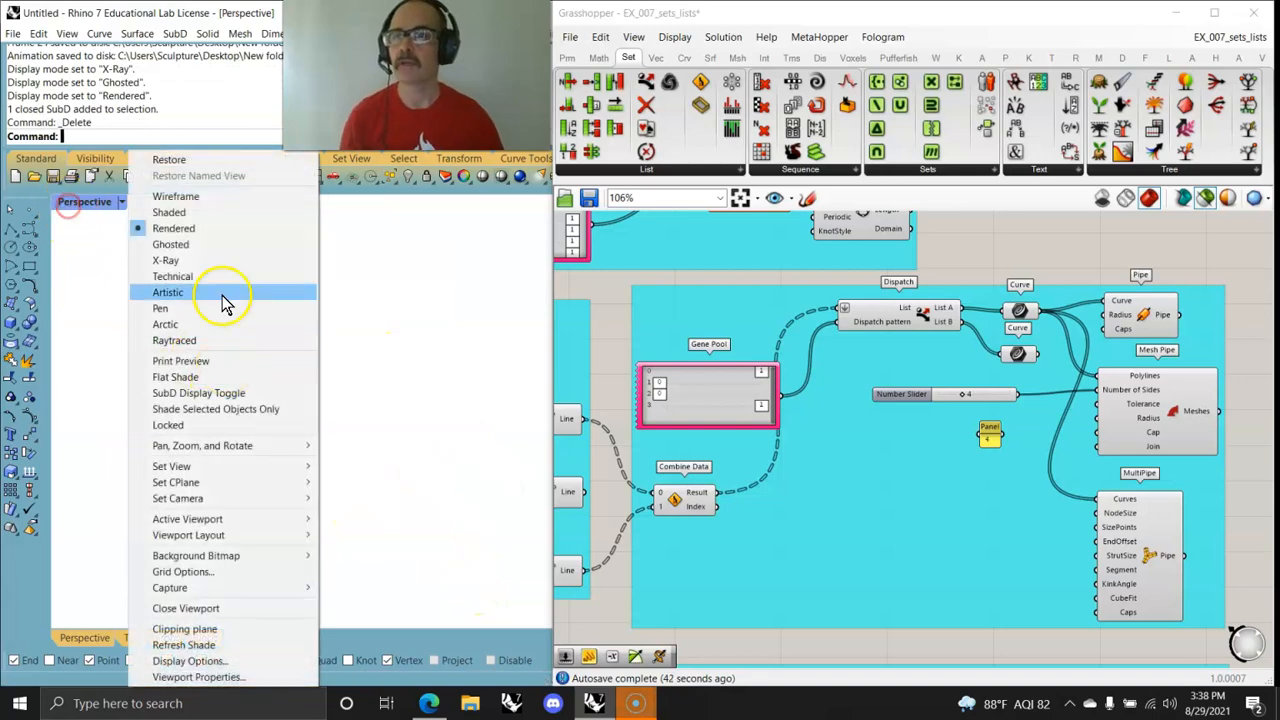
{"action": "left_click", "coordinate": [175, 245]}
Preview the point grid of each Construct Point component in the cross reference, longest and shortest lists definition
{"action": "right_click_drag", "start_coordinate": [792, 485], "coordinate": [1097, 474]}
{"action": "scroll", "coordinate": [955, 475], "scroll_direction": "down", "scroll_amount": 3}
{"action": "right_click_drag", "start_coordinate": [838, 481], "coordinate": [1088, 479]}
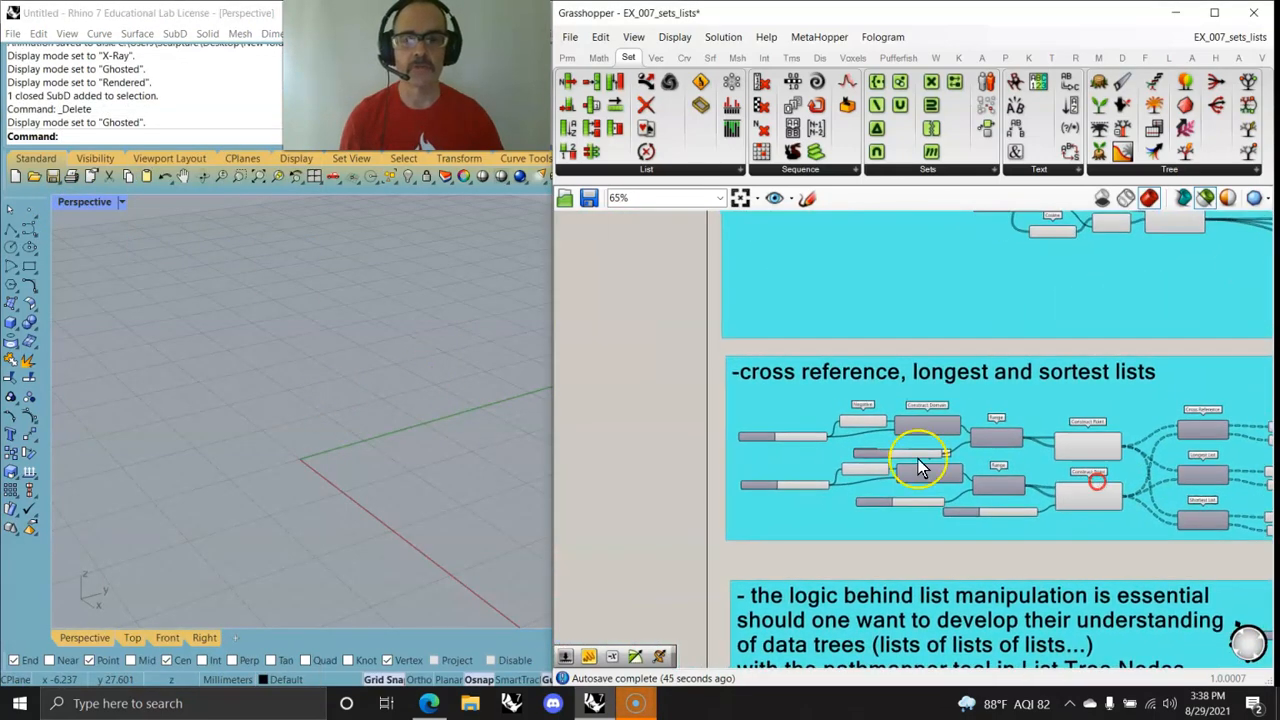
{"action": "scroll", "coordinate": [910, 462], "scroll_direction": "up", "scroll_amount": 5}
{"action": "right_click_drag", "start_coordinate": [909, 464], "coordinate": [919, 412]}
{"action": "scroll", "coordinate": [925, 385], "scroll_direction": "down", "scroll_amount": 2}
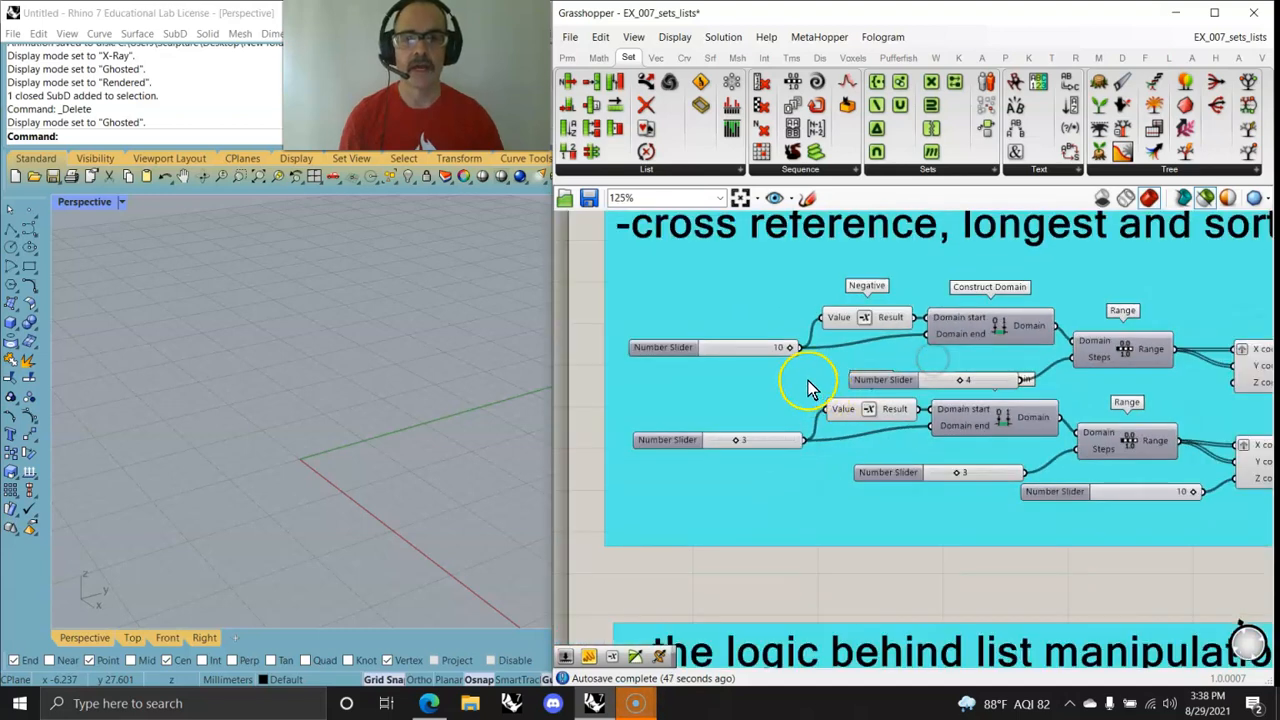
{"action": "right_click_drag", "start_coordinate": [1123, 351], "coordinate": [879, 338]}
{"action": "left_click", "coordinate": [1040, 365]}
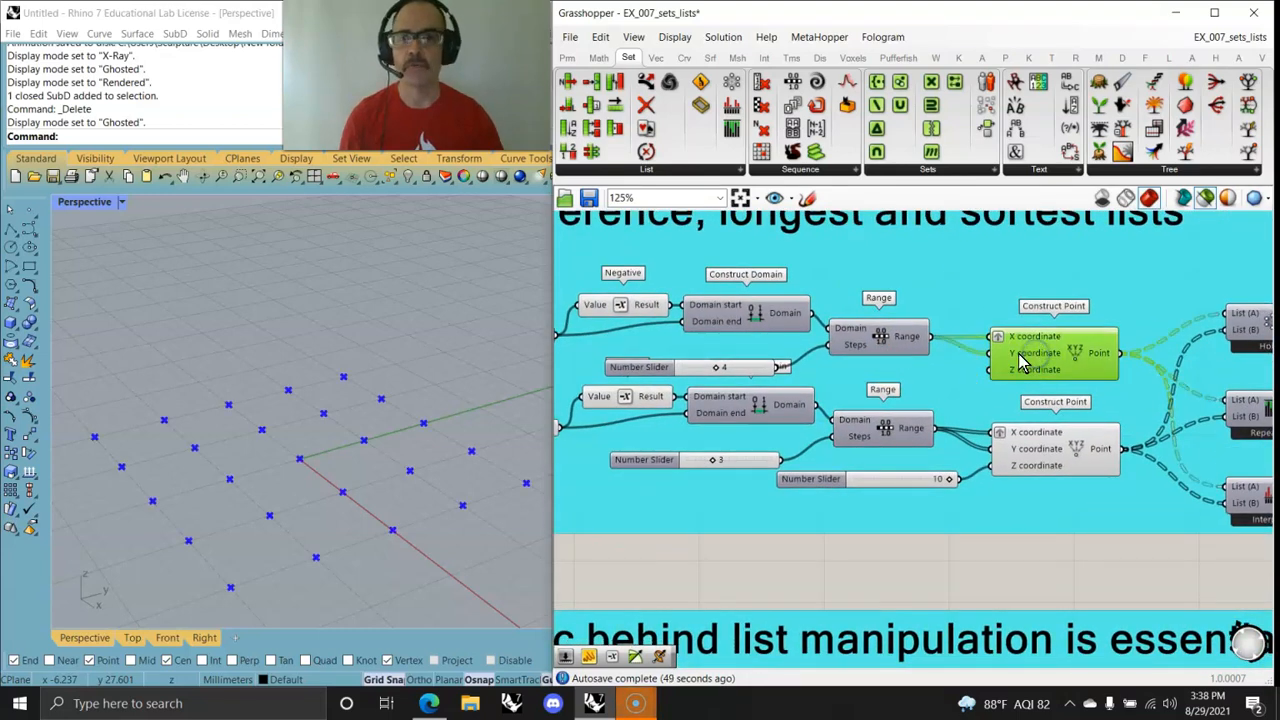
{"action": "right_click_drag", "start_coordinate": [394, 486], "coordinate": [365, 485]}
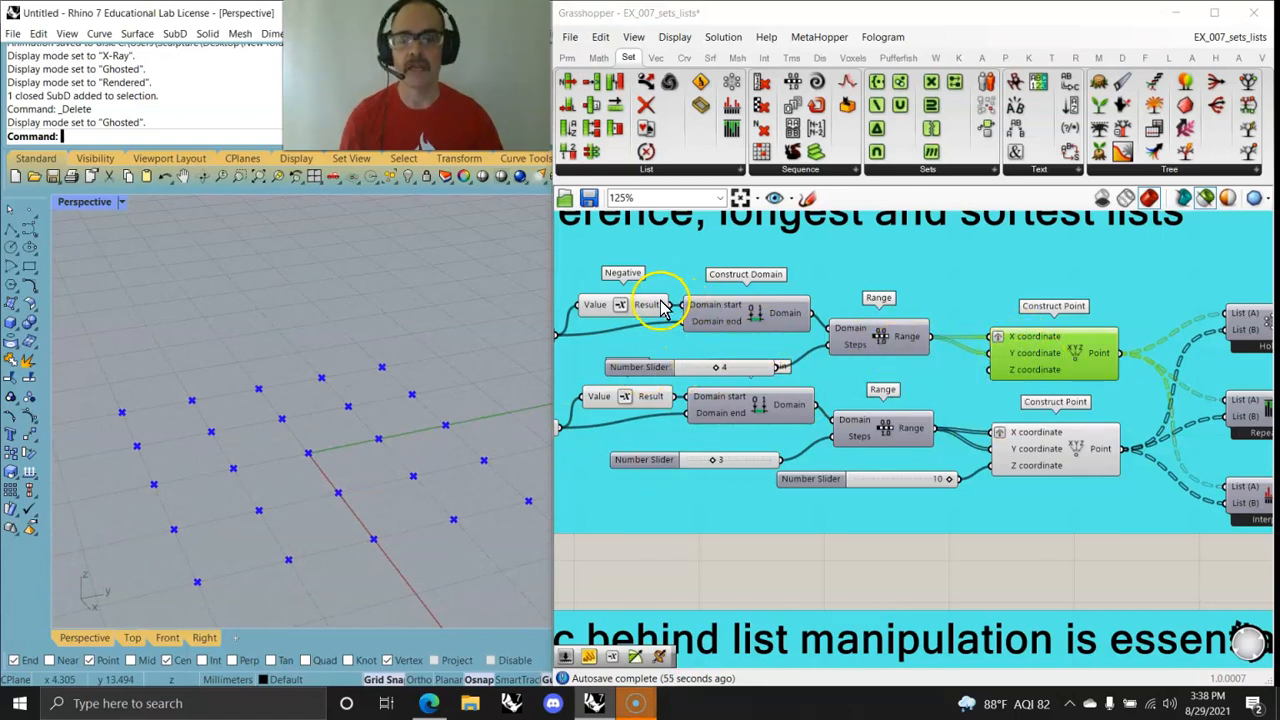
{"action": "left_click", "coordinate": [1078, 462]}
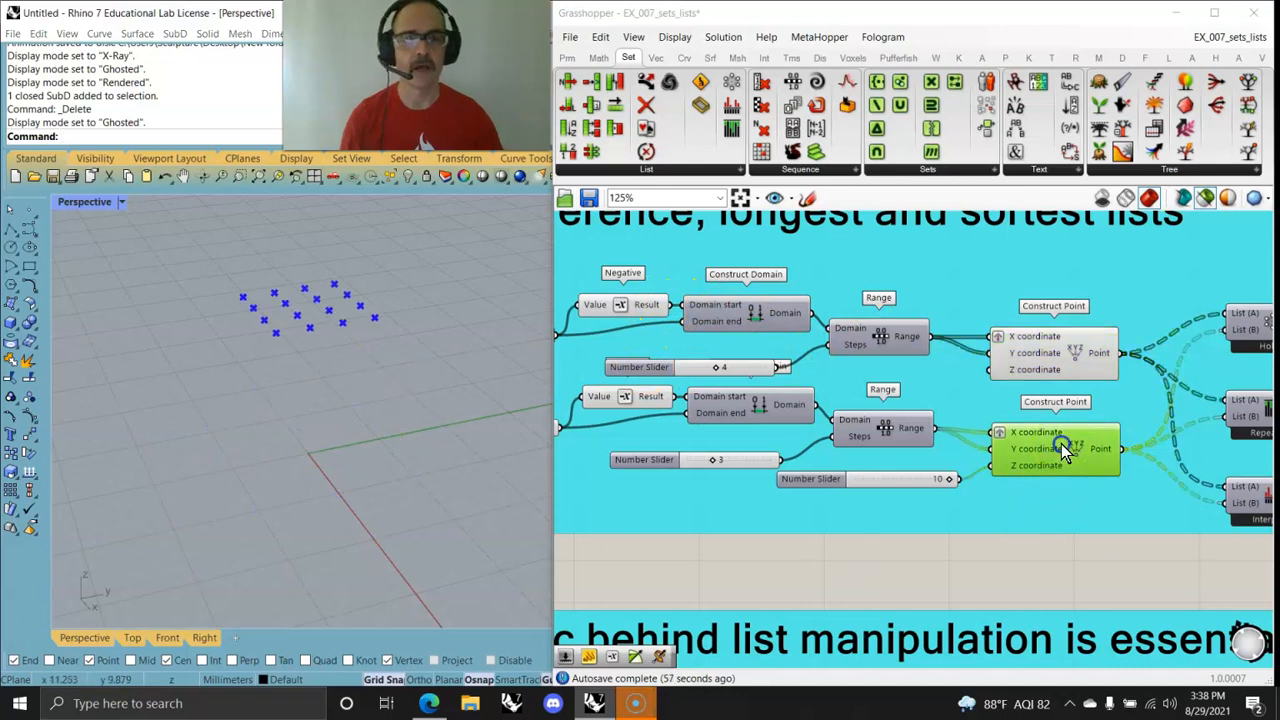
{"action": "mouse_move", "coordinate": [314, 471]}
{"action": "right_mouse_down"}
{"action": "mouse_move", "coordinate": [329, 500]}
{"action": "mouse_move", "coordinate": [320, 472]}
{"action": "right_mouse_up"}
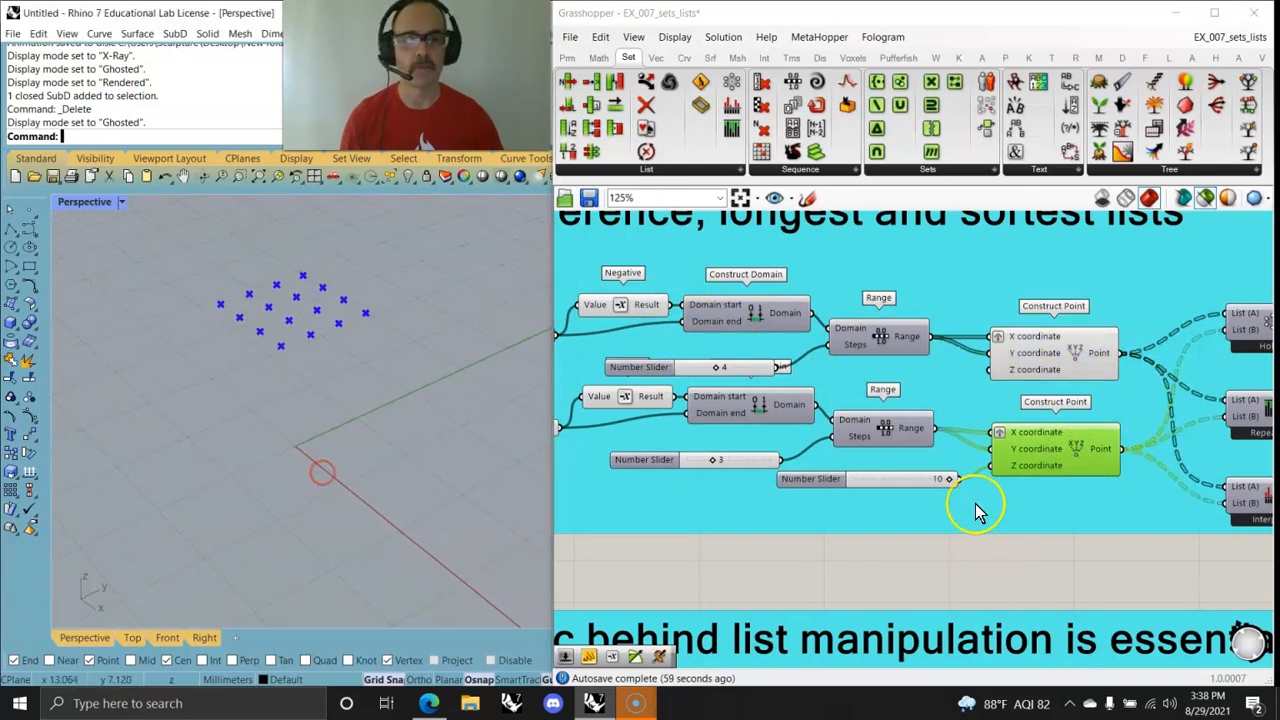
Preview both Construct Point grids together and compare them in the four-viewport layout
{"action": "left_click", "coordinate": [1058, 360], "text": "shift"}
{"action": "mouse_move", "coordinate": [955, 482]}
{"action": "left_mouse_down"}
{"action": "mouse_move", "coordinate": [866, 479]}
{"action": "mouse_move", "coordinate": [955, 478]}
{"action": "left_mouse_up"}
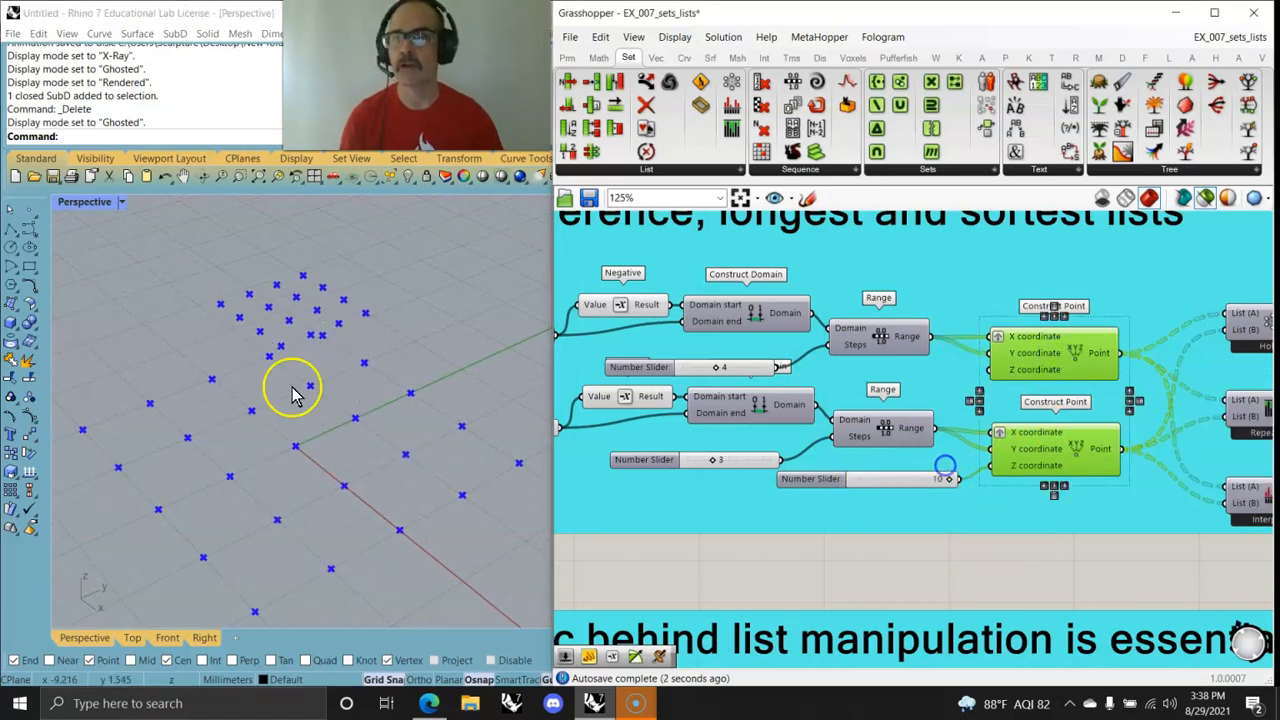
{"action": "double_click", "coordinate": [86, 202]}
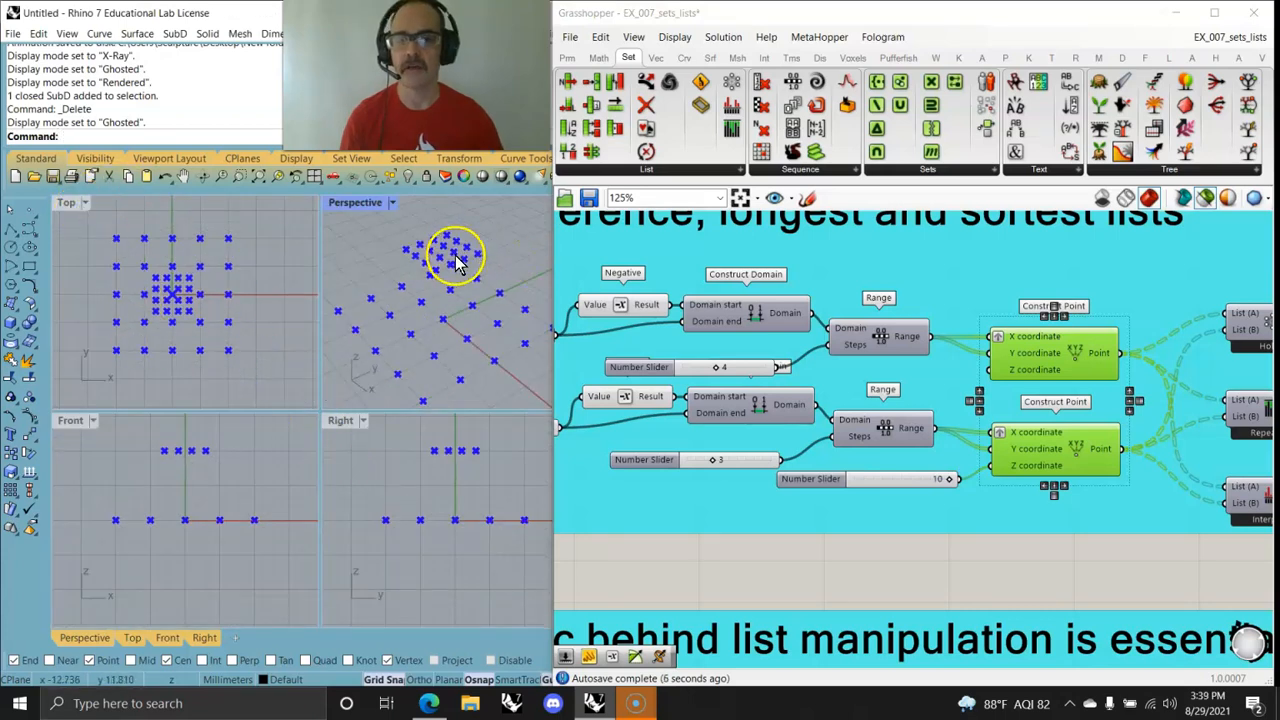
Examine the Holistic Cross Reference component, its output points and the lines drawn between them
{"action": "right_click_drag", "start_coordinate": [1176, 479], "coordinate": [747, 453]}
{"action": "left_click", "coordinate": [840, 303]}
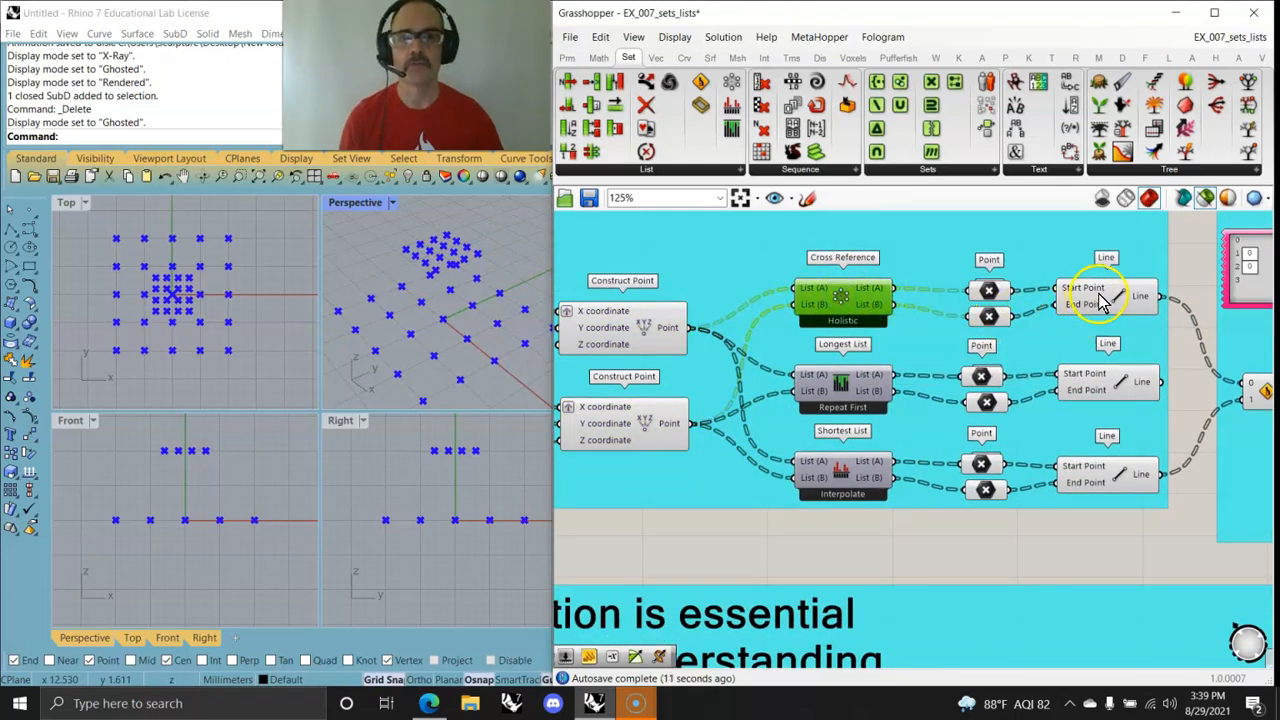
{"action": "left_click", "coordinate": [984, 300]}
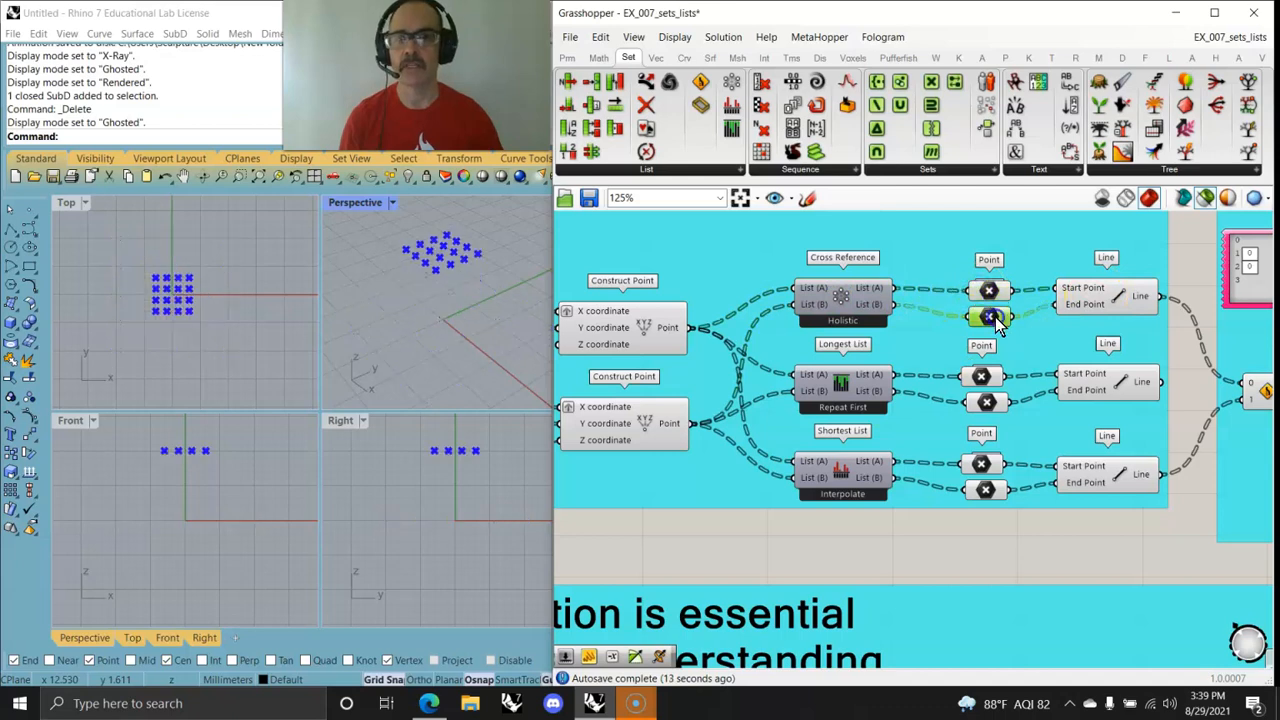
{"action": "left_click", "coordinate": [1080, 298]}
{"action": "left_click", "coordinate": [460, 315]}
{"action": "right_click_drag", "start_coordinate": [460, 315], "coordinate": [525, 335]}
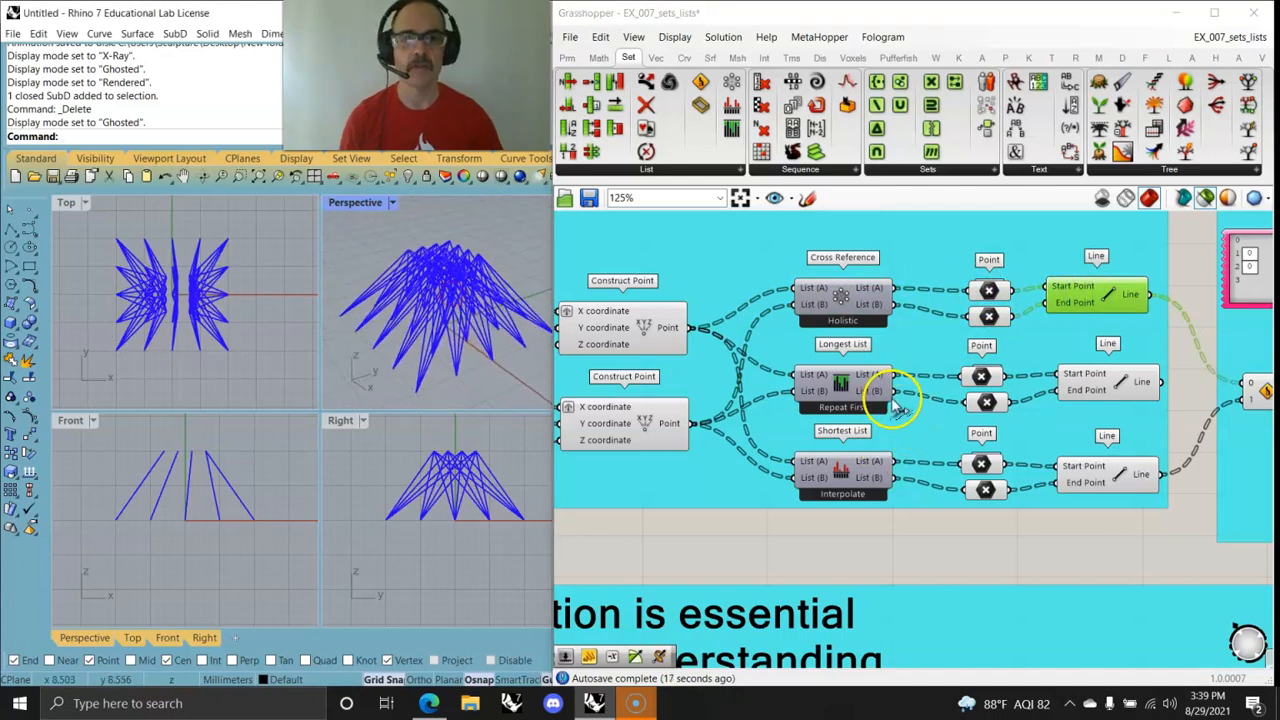
Review the list-matching options available on the Longest List component, leaving Repeat First selected
{"action": "right_click", "coordinate": [838, 413]}
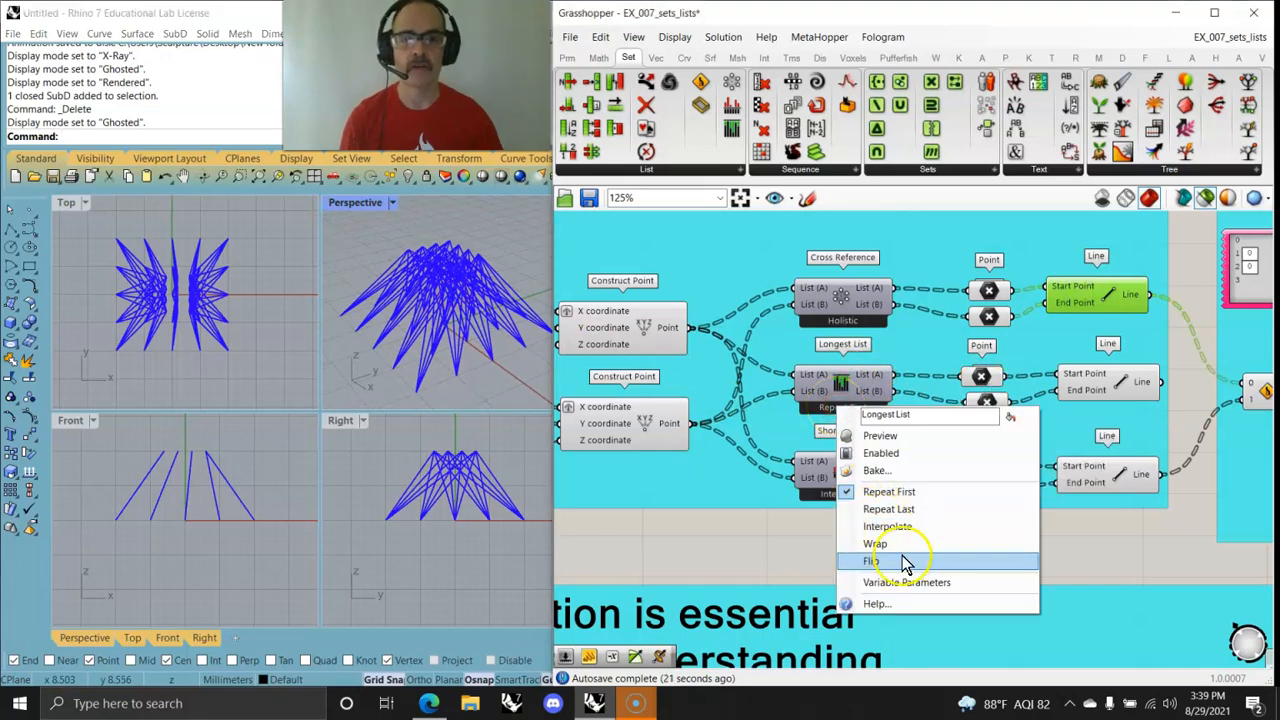
{"action": "left_click", "coordinate": [828, 412]}
{"action": "double_click", "coordinate": [829, 406]}
{"action": "left_click_drag", "start_coordinate": [797, 436], "coordinate": [800, 428]}
{"action": "double_click", "coordinate": [848, 382]}
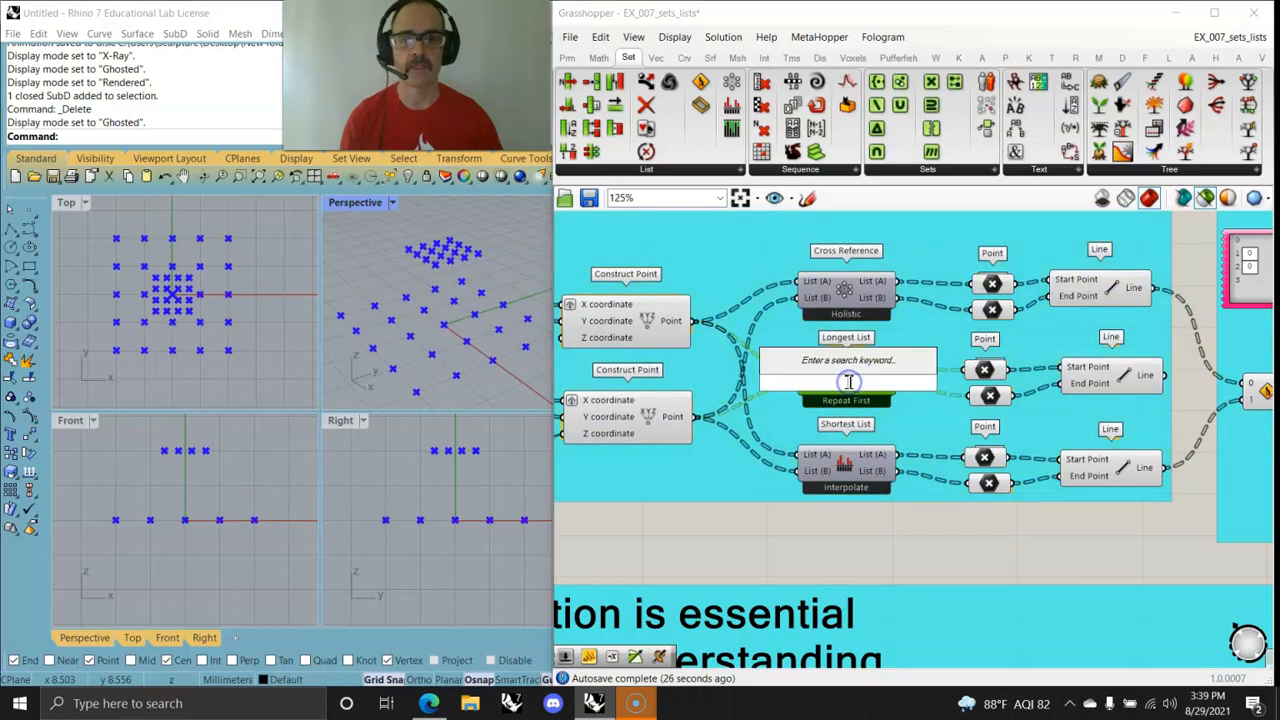
{"action": "key", "text": "Escape"}
{"action": "right_click", "coordinate": [838, 370]}
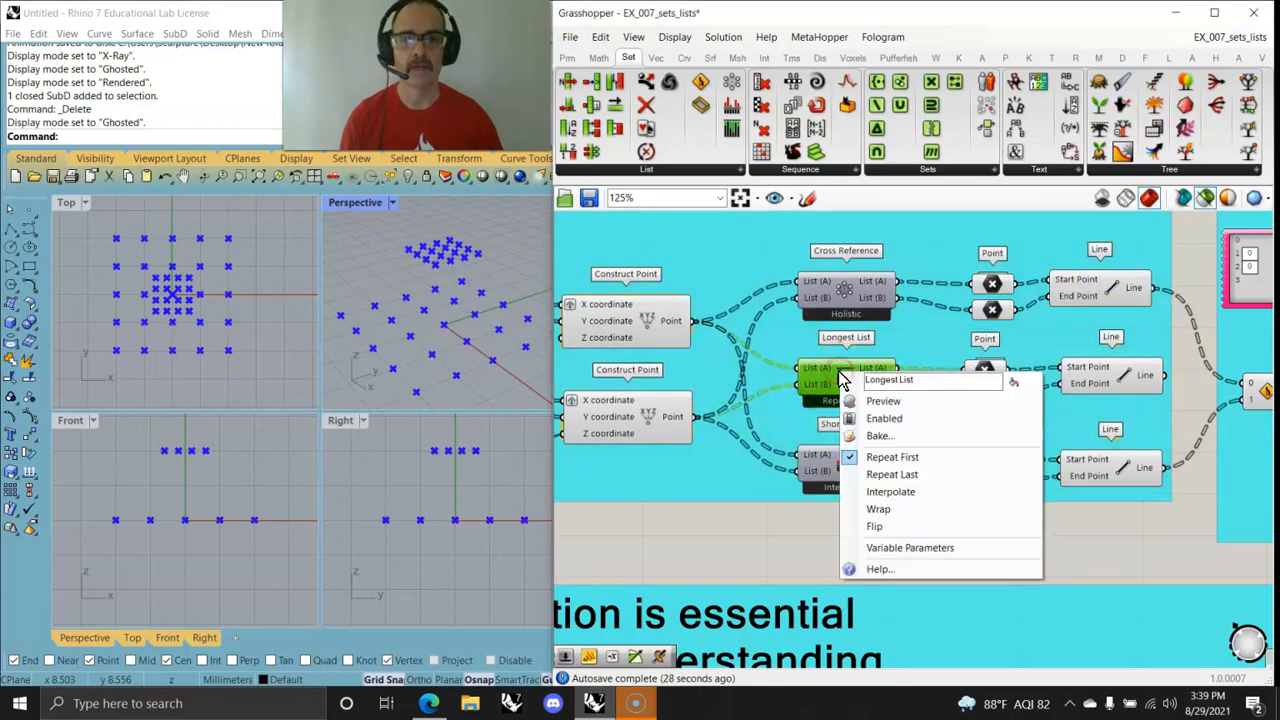
{"action": "left_click", "coordinate": [790, 437]}
Review the matching options available on the Cross Reference component, leaving Holistic selected
{"action": "left_click", "coordinate": [845, 290]}
{"action": "right_click", "coordinate": [845, 291]}
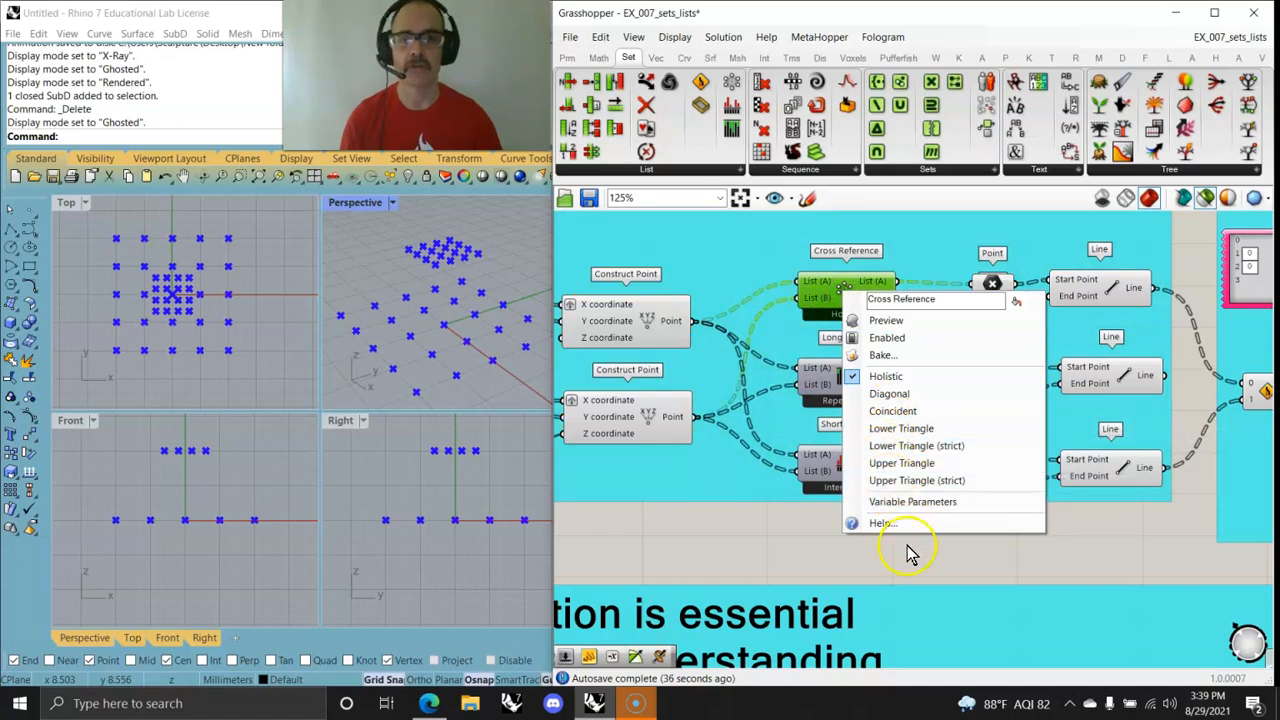
{"action": "left_click", "coordinate": [783, 398]}
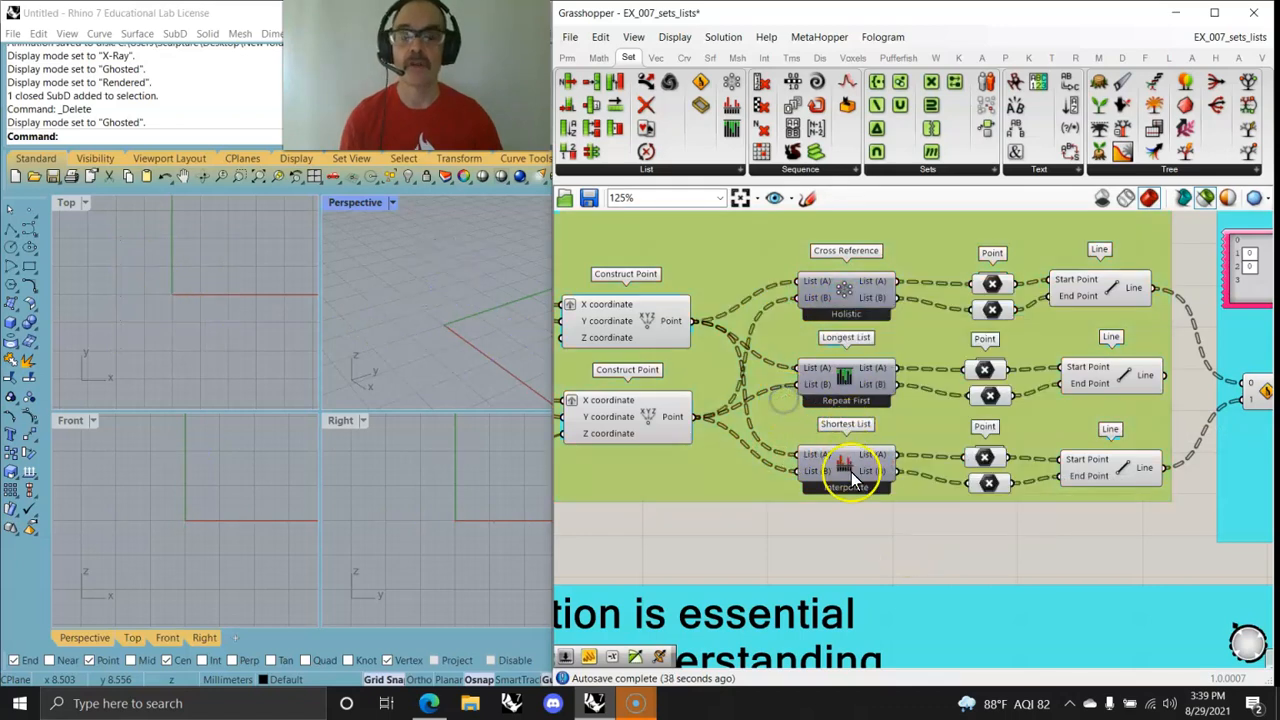
Compare the lines produced from Cross Reference, Longest List and Shortest List by previewing each Line component
{"action": "left_click", "coordinate": [1113, 300]}
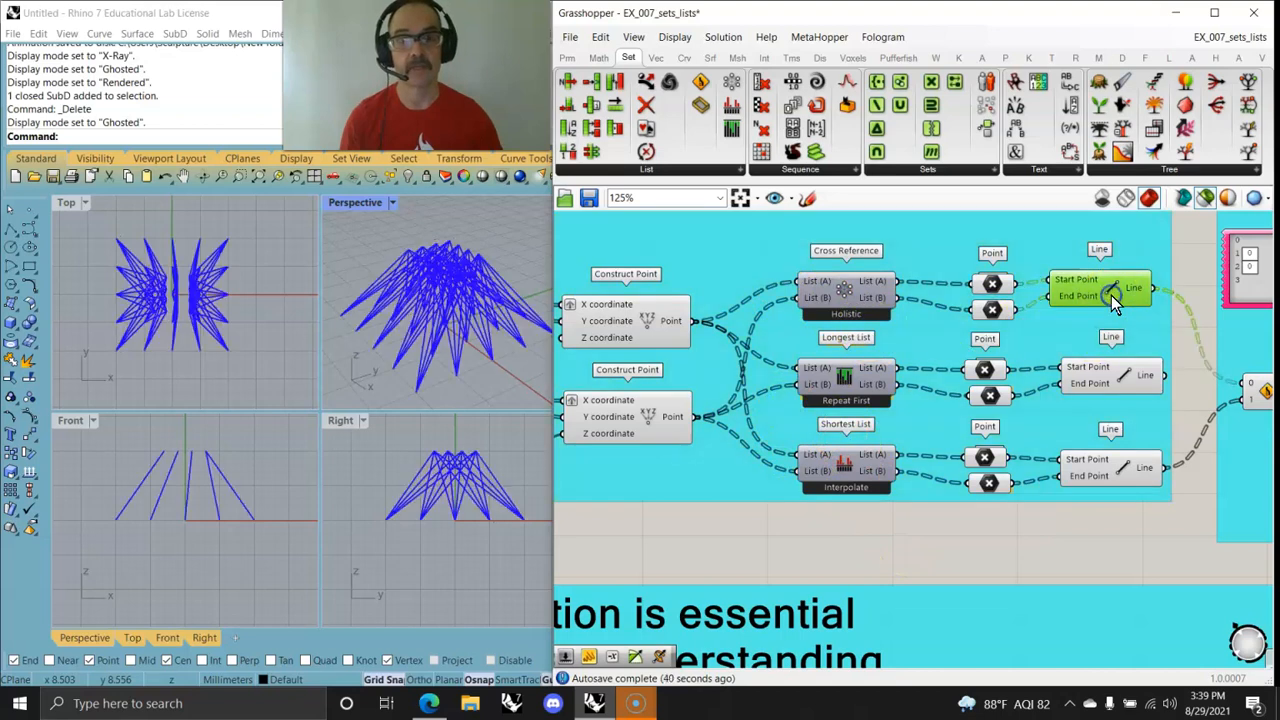
{"action": "left_click", "coordinate": [1122, 383]}
{"action": "mouse_move", "coordinate": [428, 277]}
{"action": "right_mouse_down"}
{"action": "mouse_move", "coordinate": [449, 380]}
{"action": "mouse_move", "coordinate": [472, 220]}
{"action": "mouse_move", "coordinate": [423, 337]}
{"action": "mouse_move", "coordinate": [423, 290]}
{"action": "right_mouse_up"}
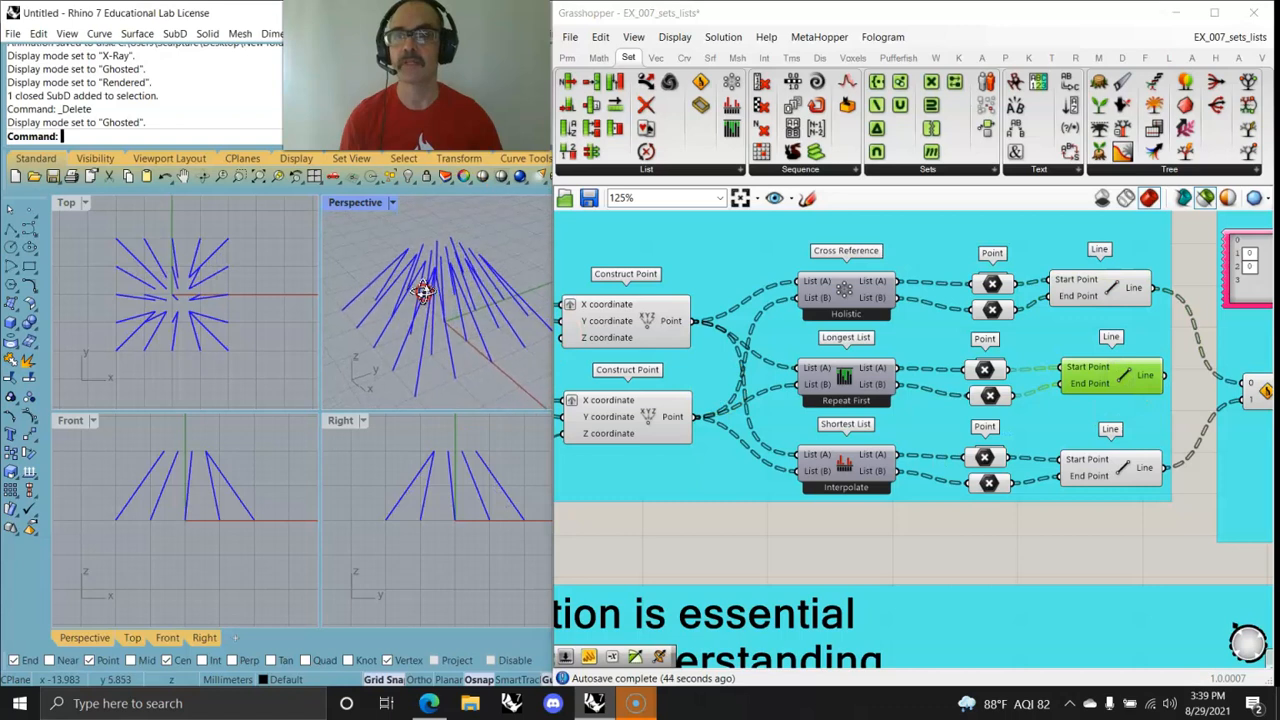
{"action": "left_click", "coordinate": [1118, 477]}
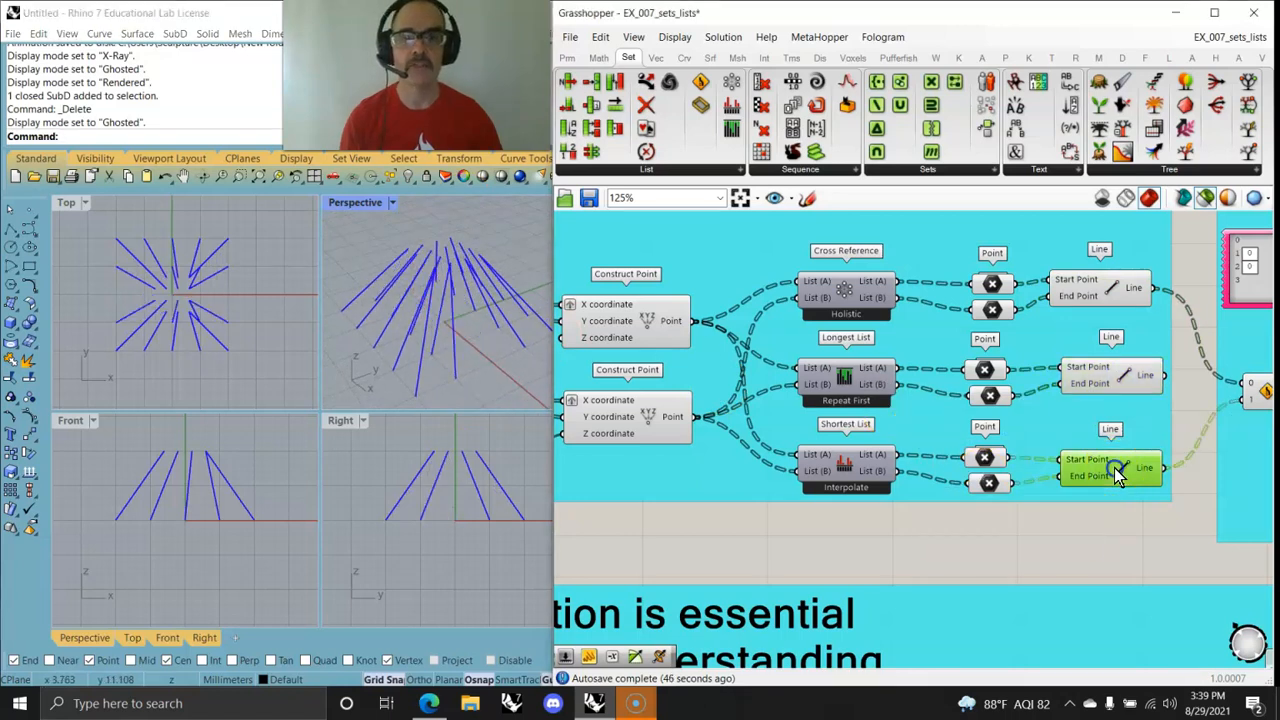
{"action": "right_click_drag", "start_coordinate": [546, 352], "coordinate": [431, 289]}
Preview the Combine Data result and the Cross Reference lines that feed it
{"action": "right_click_drag", "start_coordinate": [1058, 436], "coordinate": [805, 420]}
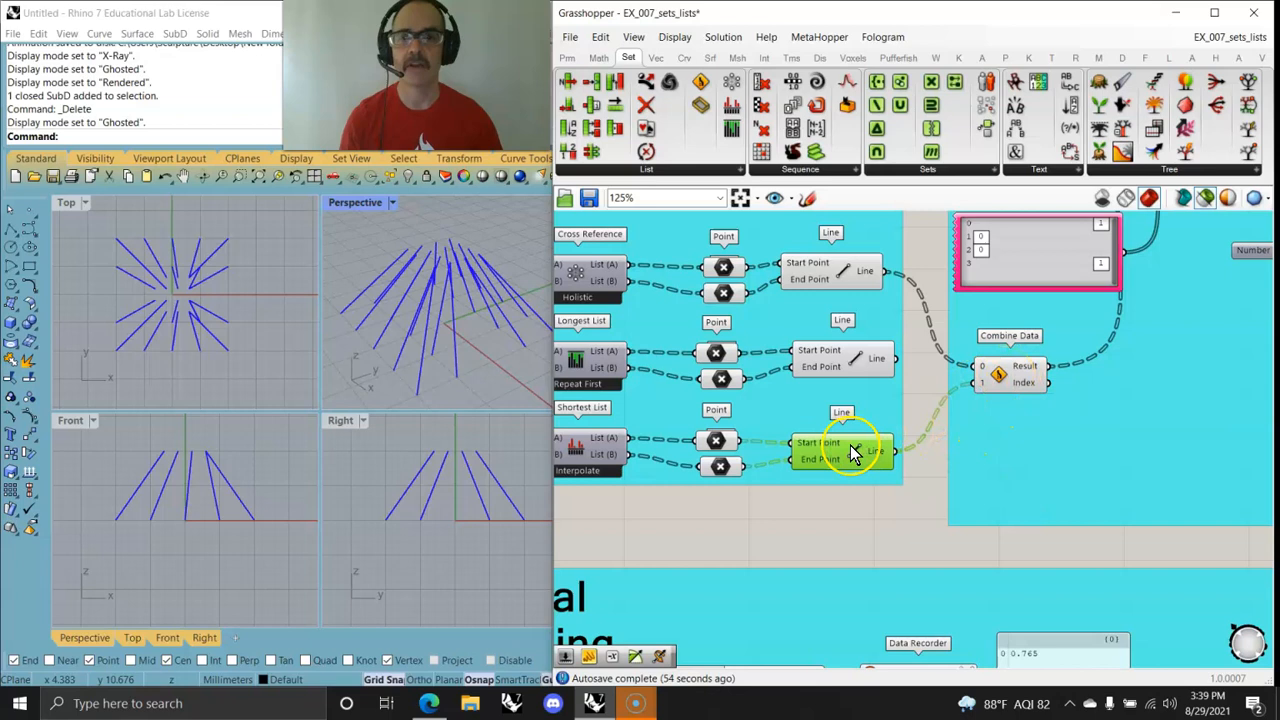
{"action": "left_click", "coordinate": [853, 270]}
{"action": "left_click", "coordinate": [1010, 376]}
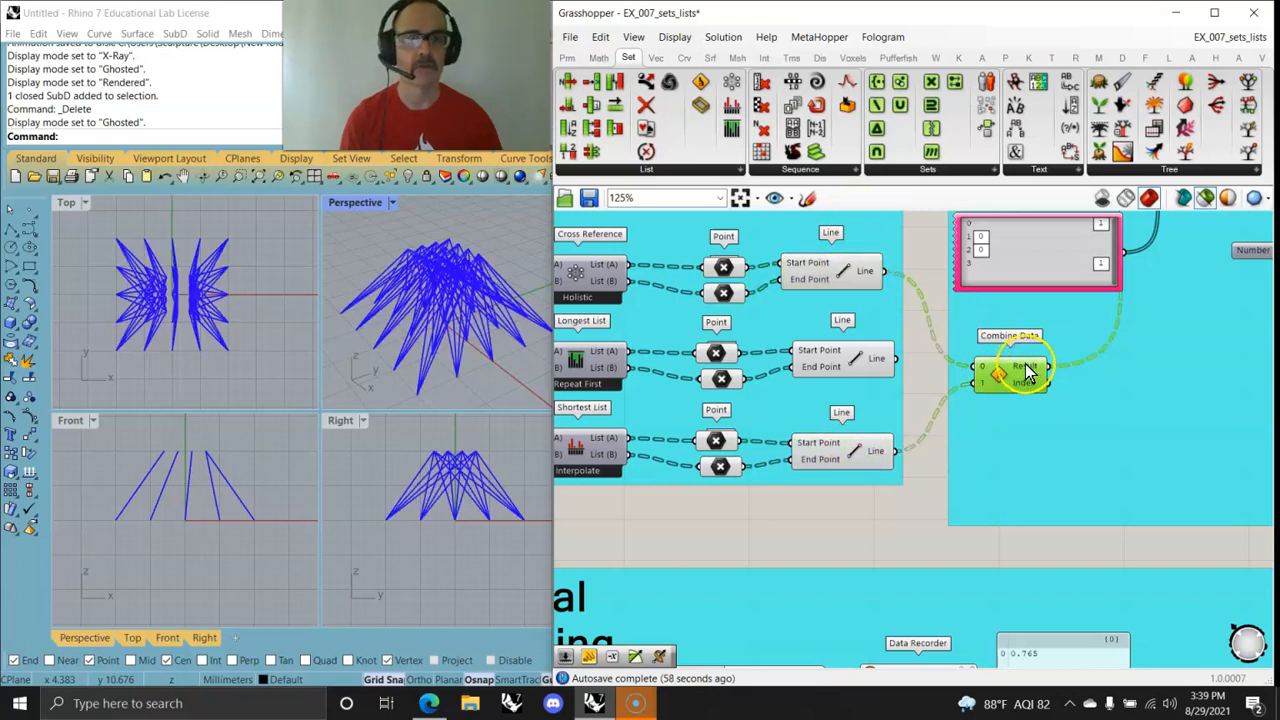
{"action": "mouse_move", "coordinate": [1028, 372]}
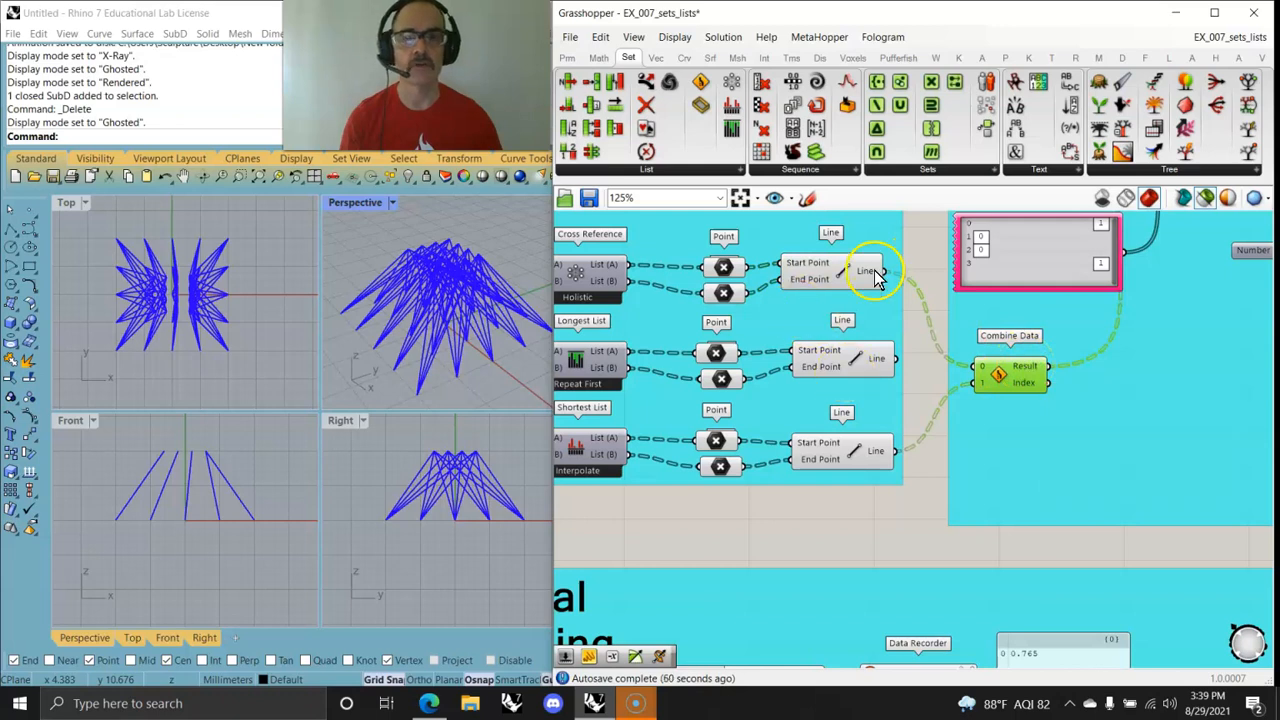
Inspect the Combine Data result that merges the Cross Reference and Shortest List lines
{"action": "mouse_move", "coordinate": [870, 277]}
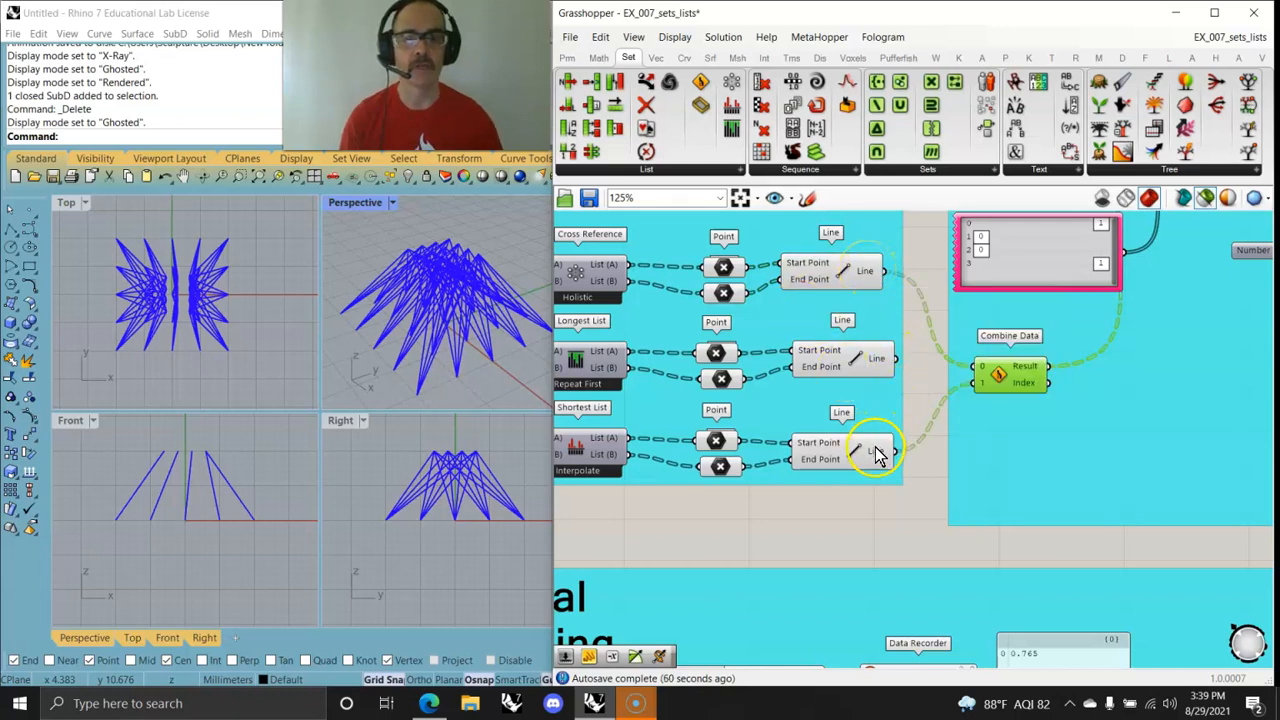
{"action": "mouse_move", "coordinate": [876, 455]}
{"action": "left_click", "coordinate": [1018, 372]}
{"action": "mouse_move", "coordinate": [1022, 370]}
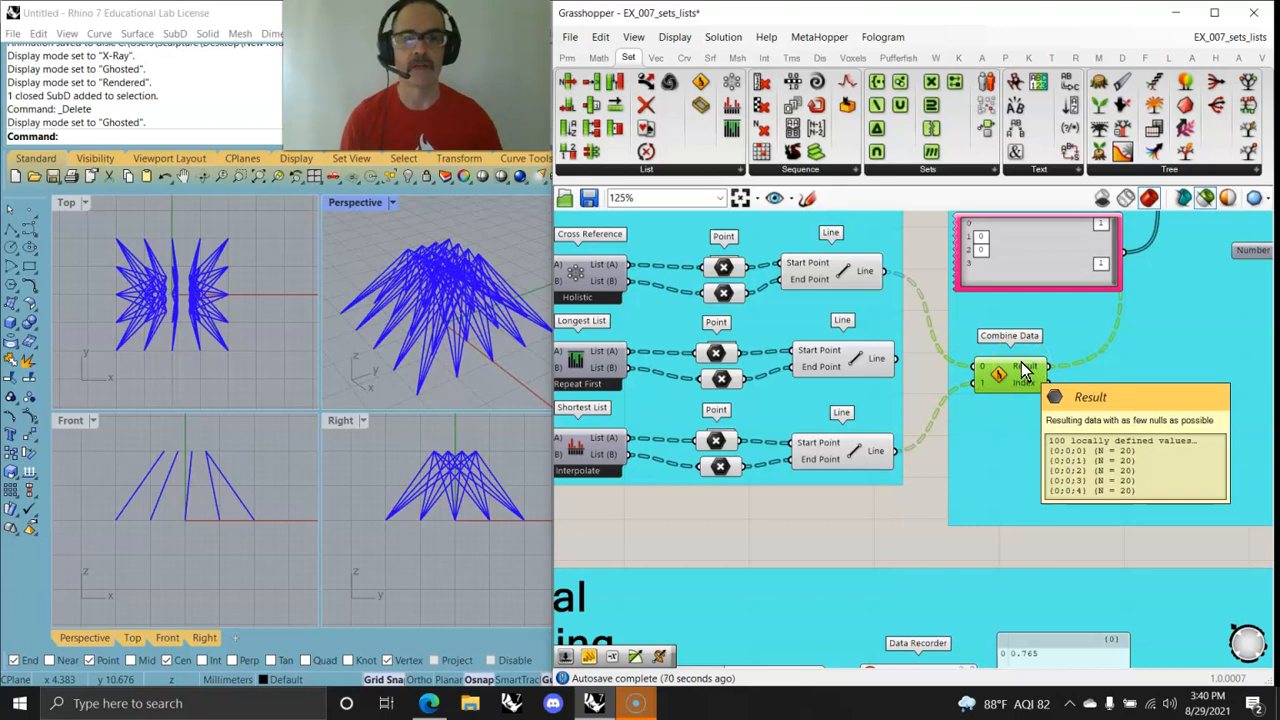
{"action": "left_click", "coordinate": [990, 374]}
{"action": "right_click_drag", "start_coordinate": [990, 390], "coordinate": [933, 450]}
Preview the Dispatch component and compare the two Curve containers fed by List A and List B
{"action": "left_click", "coordinate": [785, 384]}
{"action": "left_click_drag", "start_coordinate": [780, 376], "coordinate": [1093, 244]}
{"action": "left_click", "coordinate": [958, 428]}
{"action": "left_click_drag", "start_coordinate": [958, 430], "coordinate": [1095, 238]}
{"action": "right_click_drag", "start_coordinate": [986, 472], "coordinate": [783, 528]}
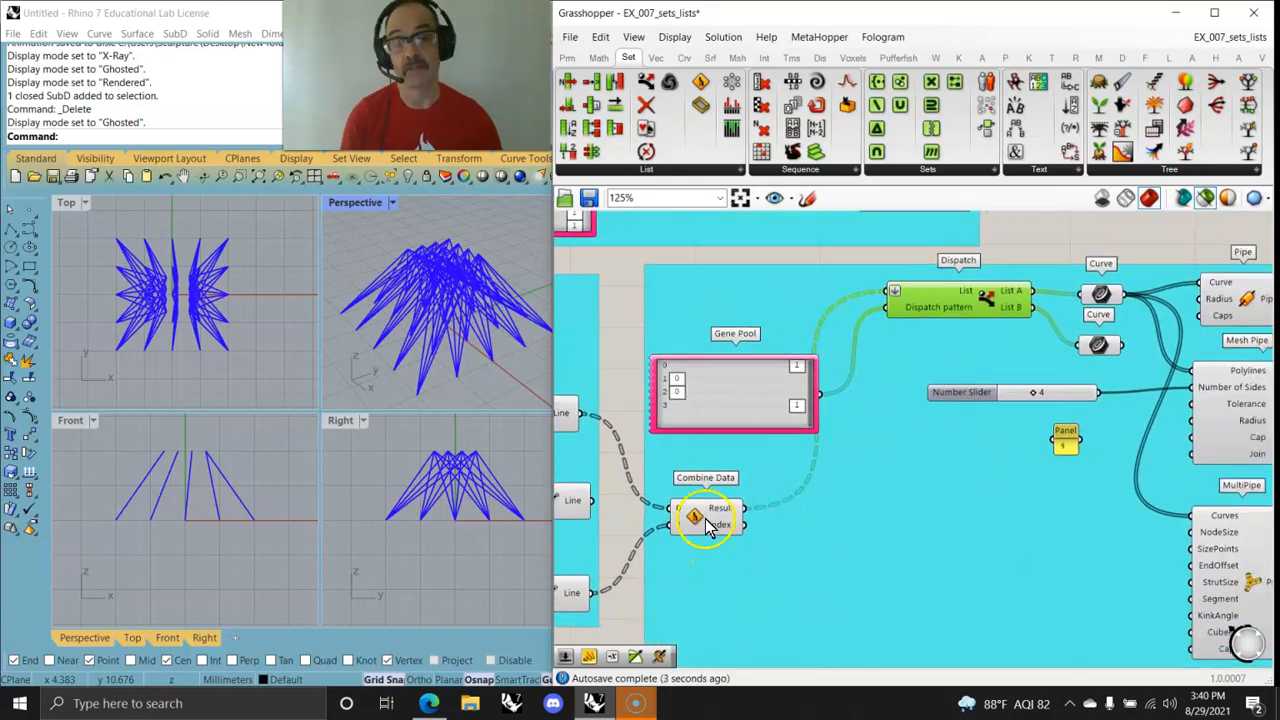
{"action": "left_click_drag", "start_coordinate": [995, 310], "coordinate": [1097, 350]}
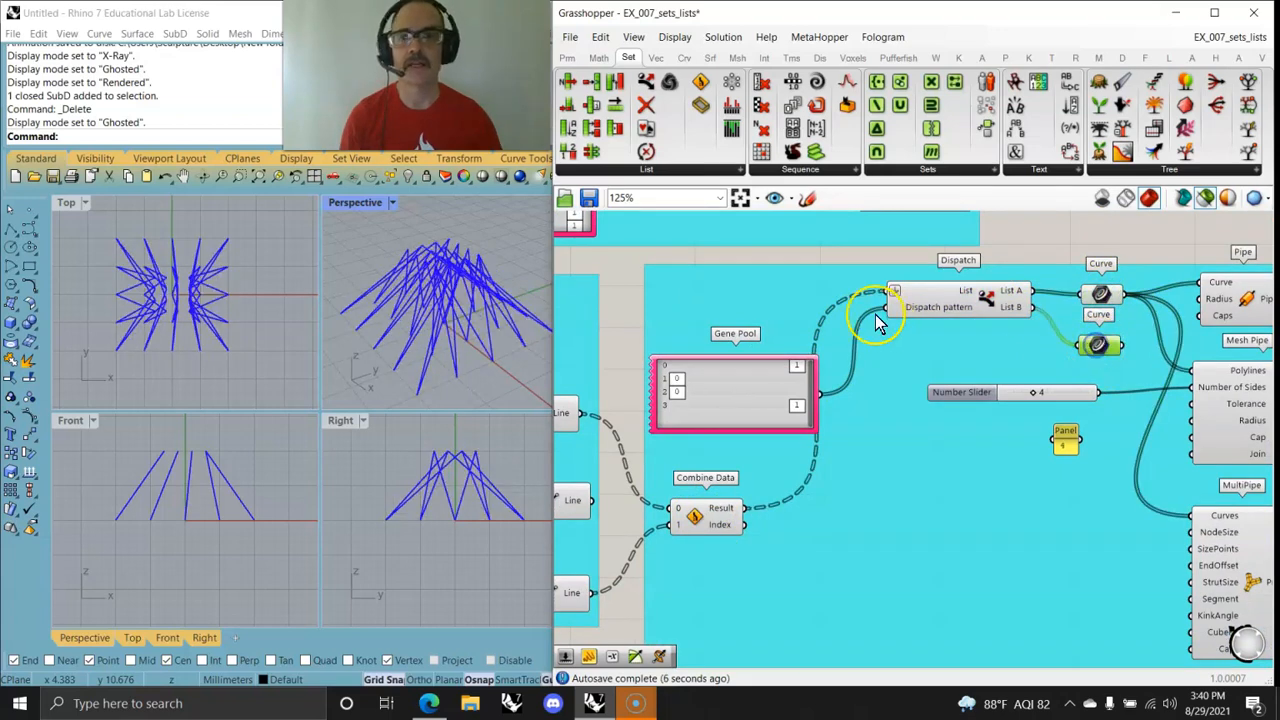
{"action": "left_click", "coordinate": [1100, 296]}
{"action": "left_click", "coordinate": [1100, 345]}
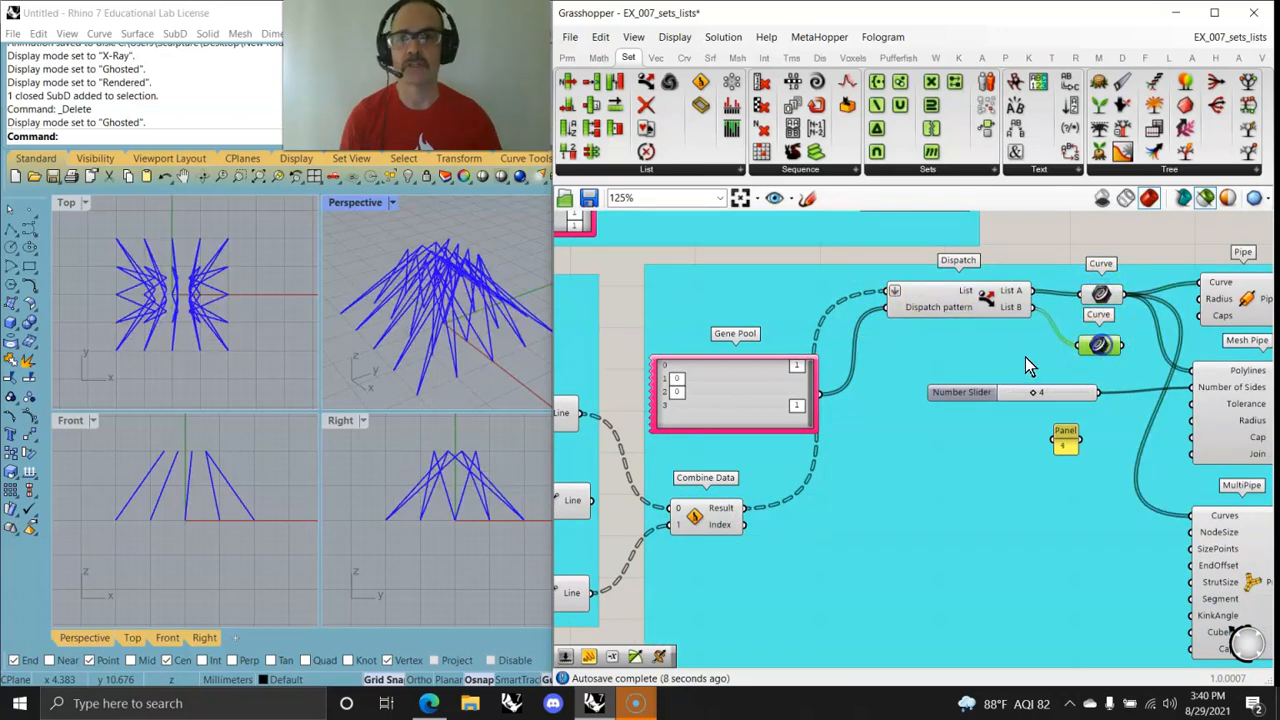
Randomize the Gene Pool's values twice and set its gene 3 to 1
{"action": "right_click", "coordinate": [762, 390]}
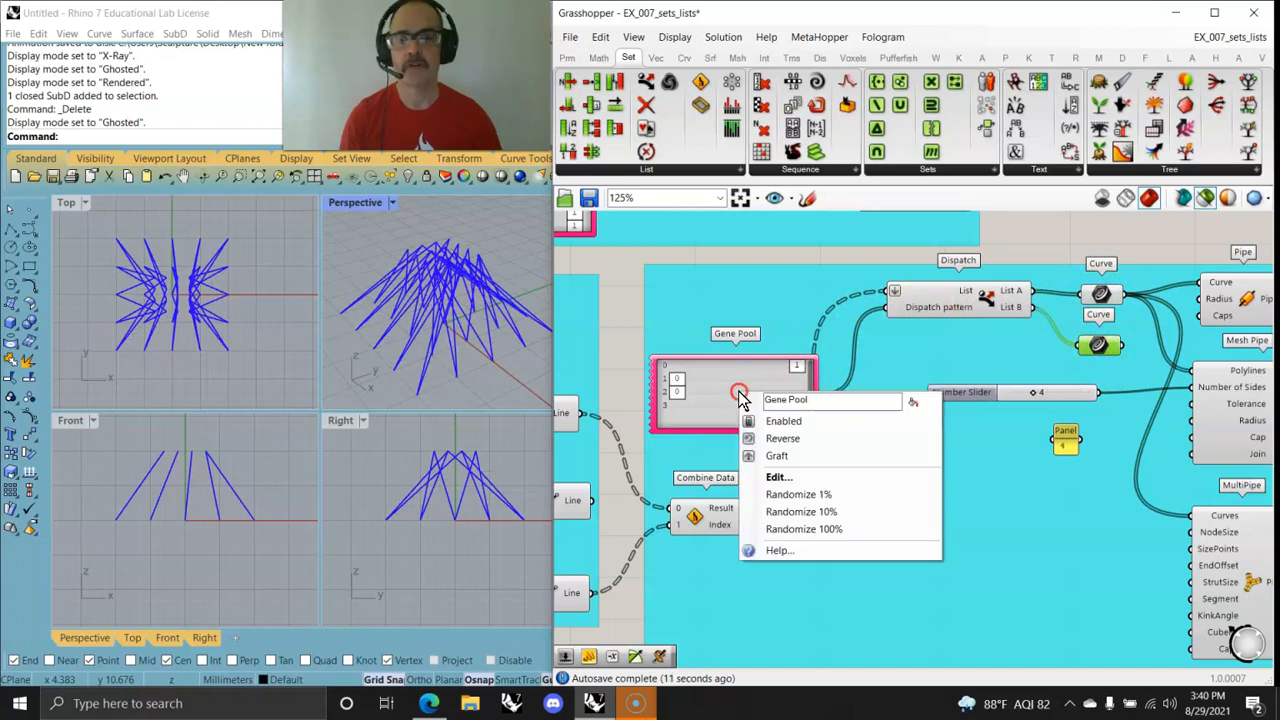
{"action": "left_click", "coordinate": [809, 530]}
{"action": "right_click", "coordinate": [730, 390]}
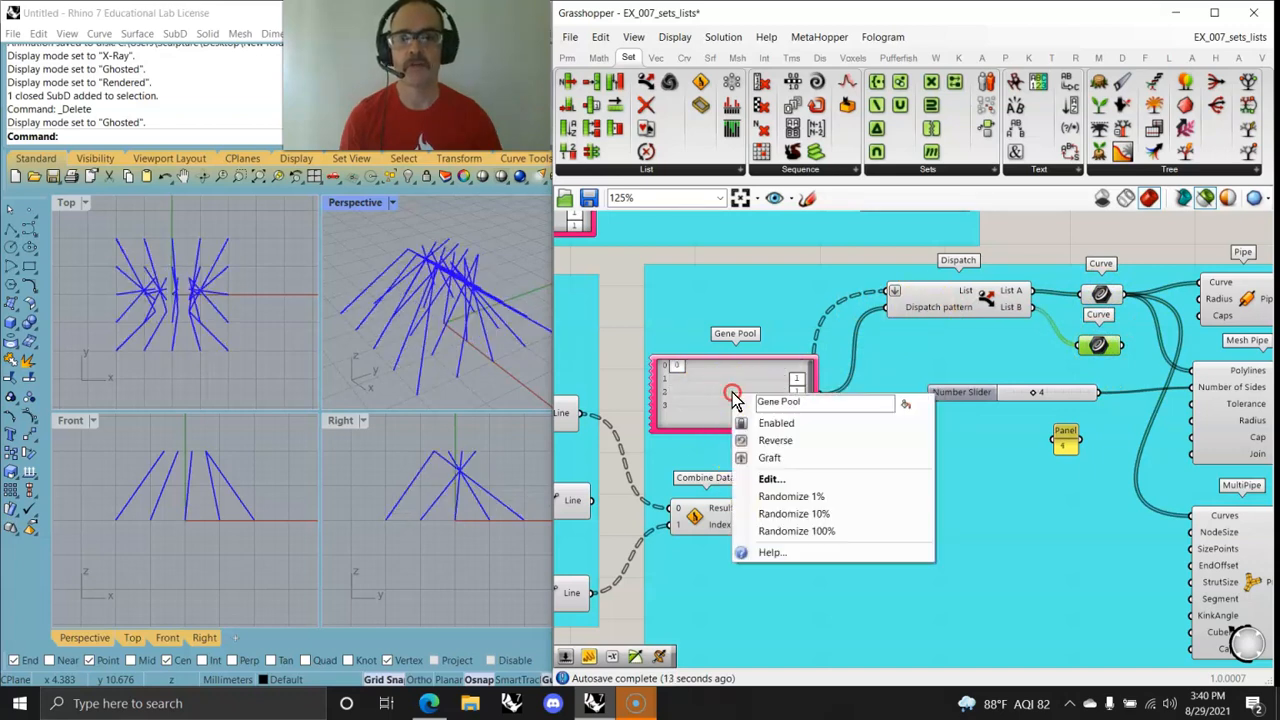
{"action": "left_click", "coordinate": [795, 513]}
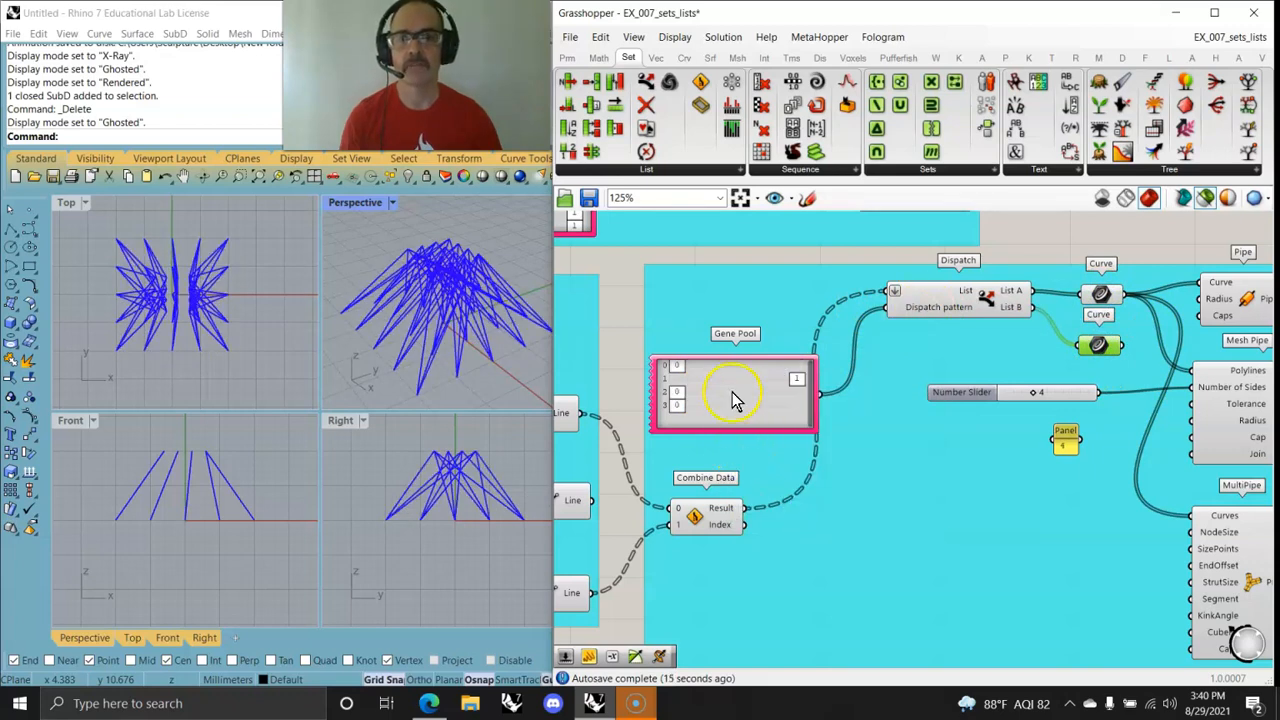
{"action": "left_click_drag", "start_coordinate": [688, 410], "coordinate": [790, 420]}
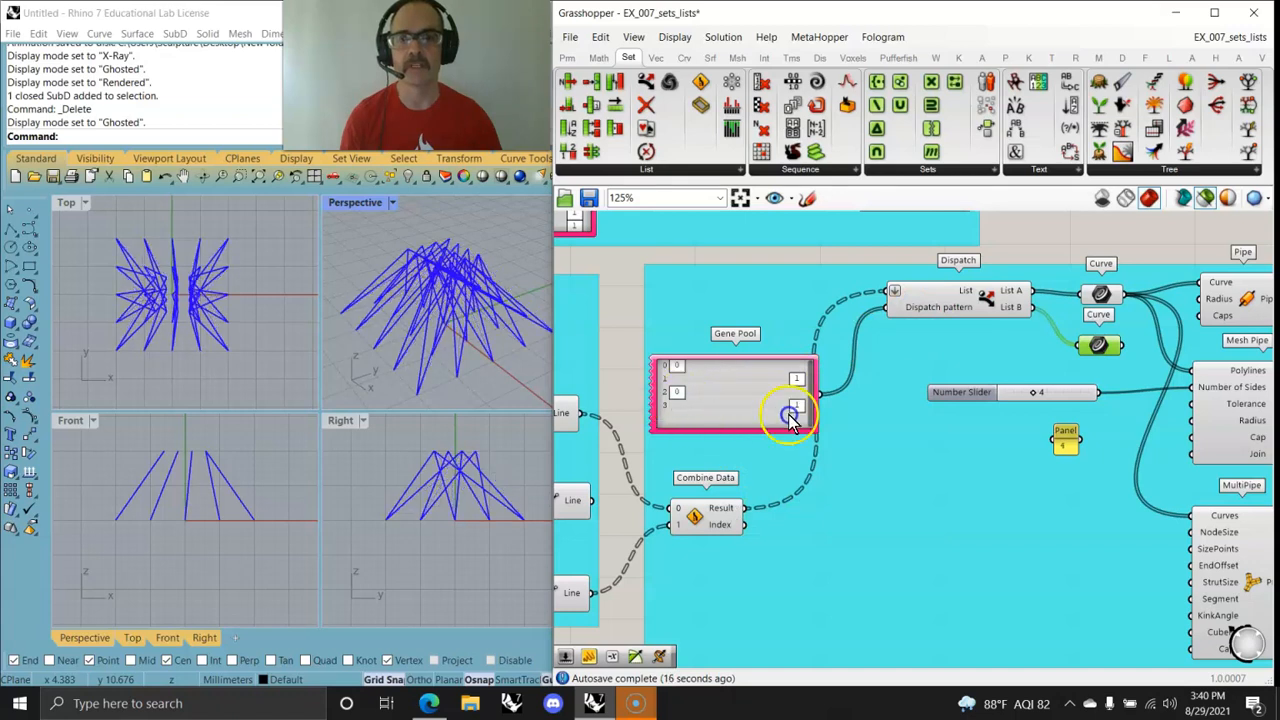
Review the Gene Pool's gene count, decimals, minimum and maximum in its editor, keeping the existing settings
{"action": "right_click", "coordinate": [724, 400]}
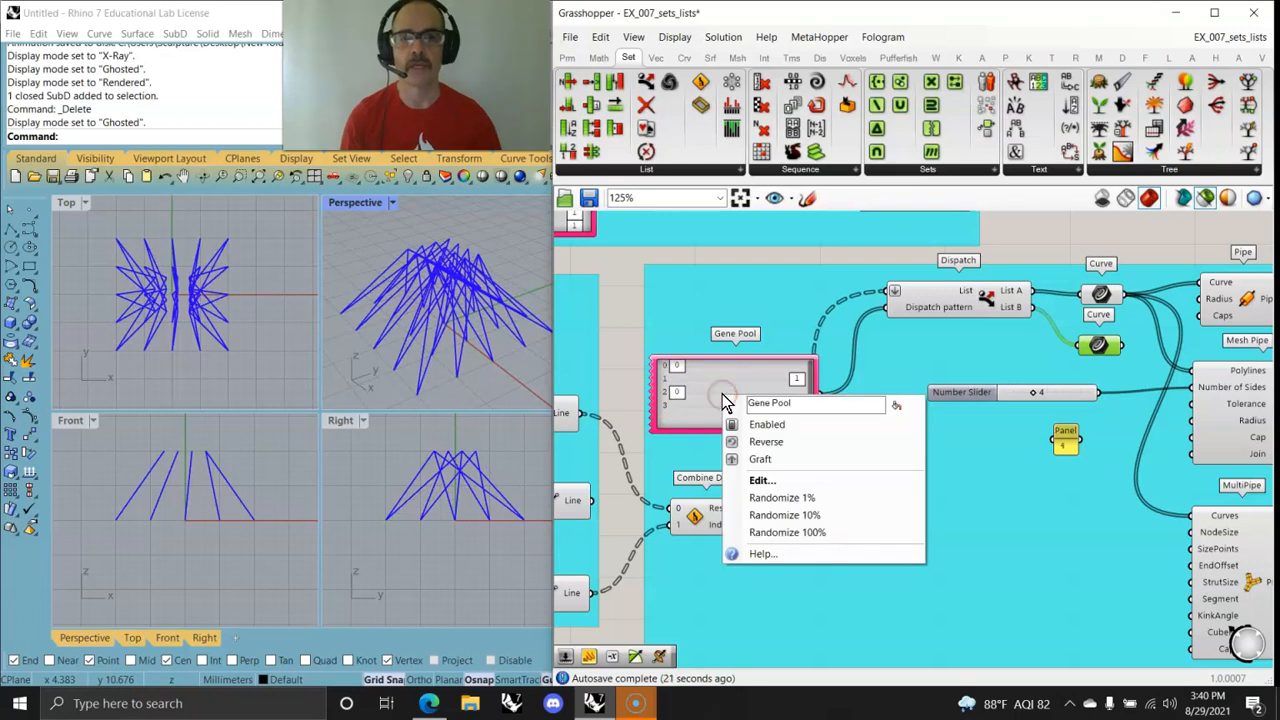
{"action": "left_click", "coordinate": [803, 480]}
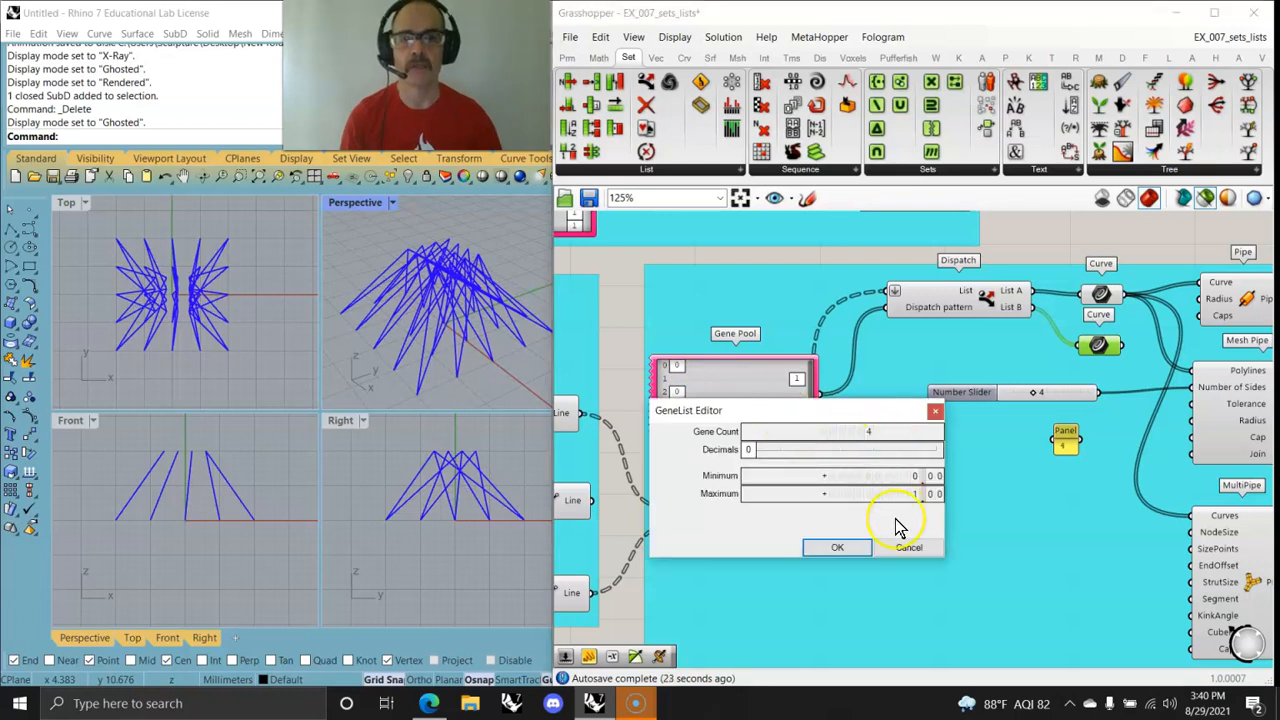
{"action": "left_click", "coordinate": [845, 547]}
Compare the geometry of the Mesh Pipe, MultiPipe and Pipe components by previewing each one
{"action": "right_click_drag", "start_coordinate": [1030, 505], "coordinate": [692, 445]}
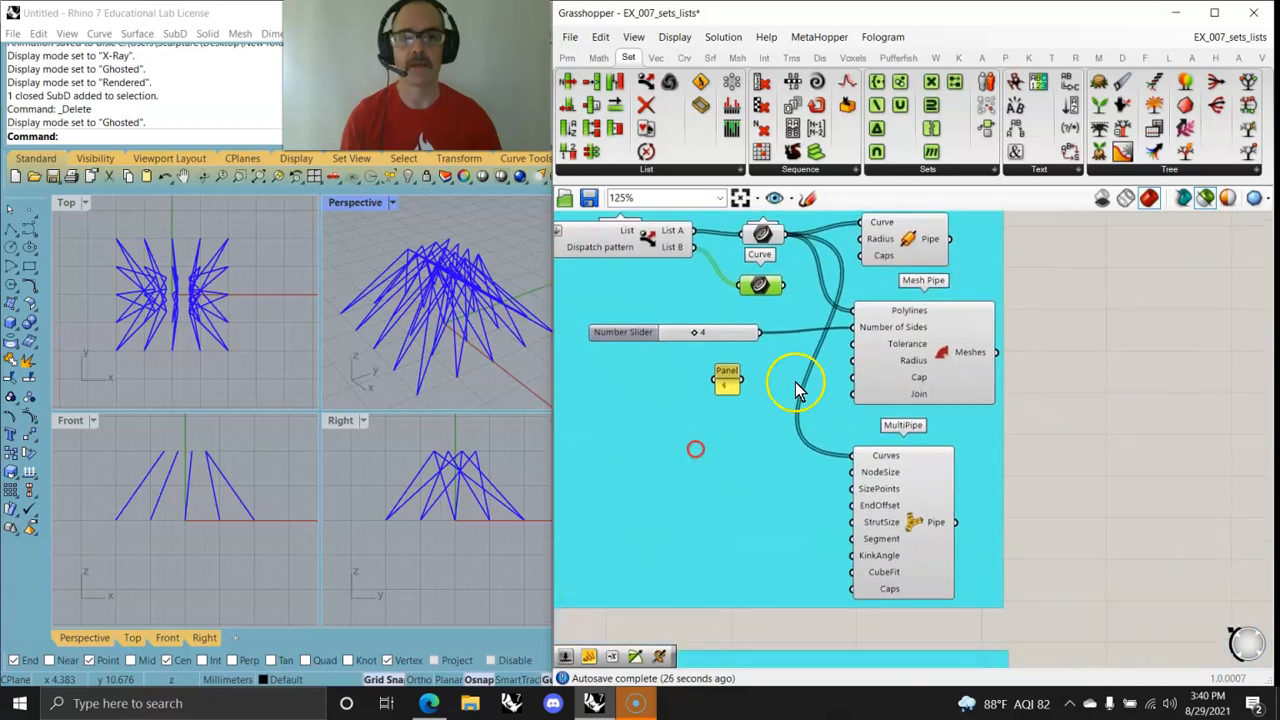
{"action": "left_click", "coordinate": [940, 360]}
{"action": "left_click", "coordinate": [918, 541]}
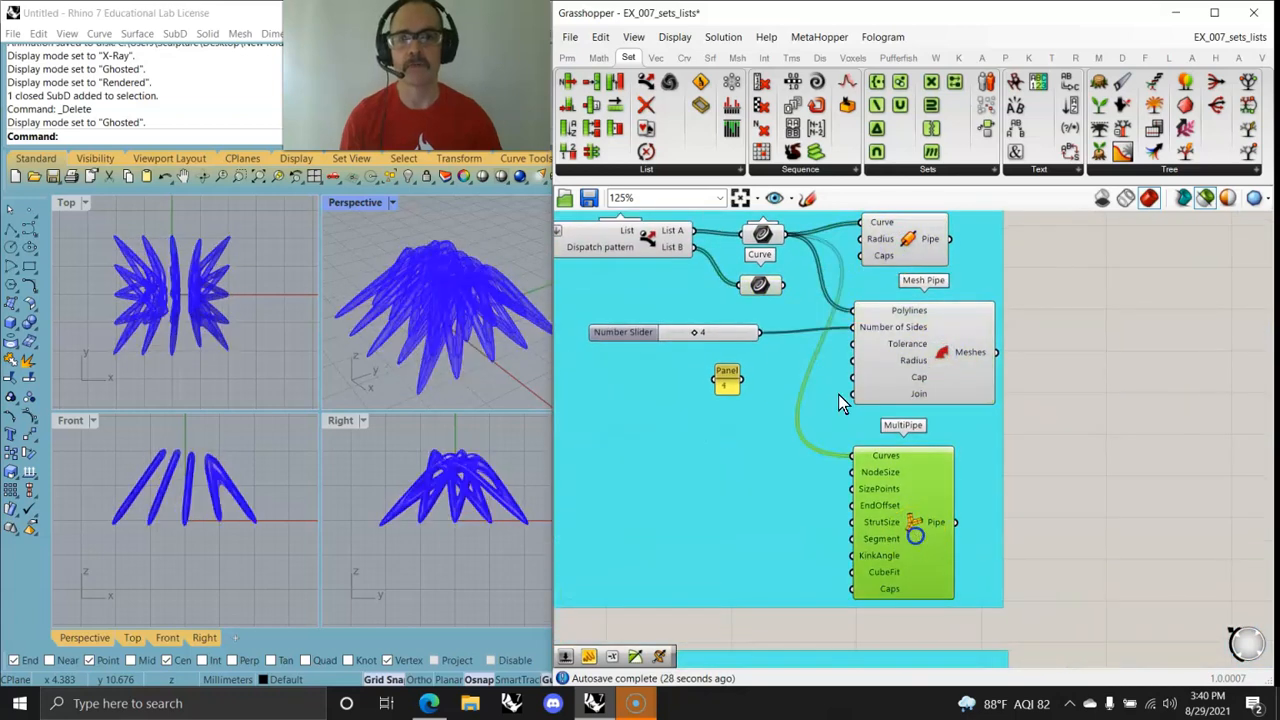
{"action": "left_click", "coordinate": [876, 248]}
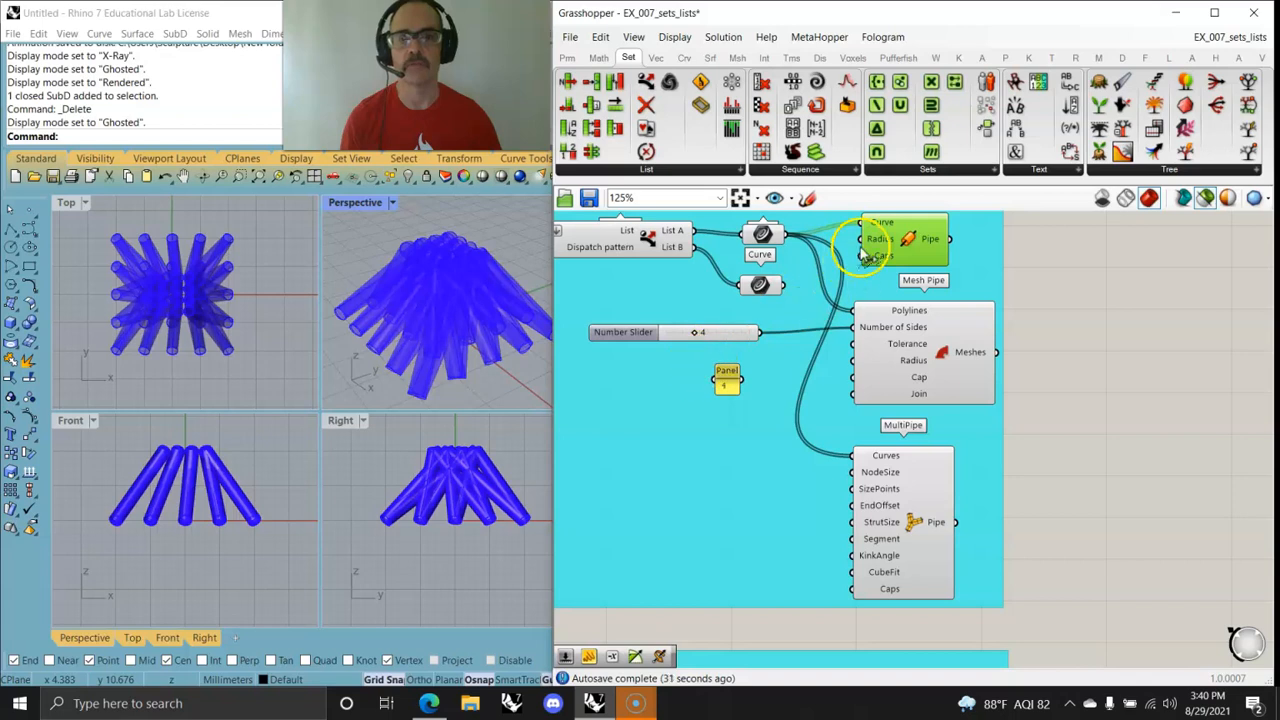
{"action": "mouse_move", "coordinate": [873, 250]}
Add a 1.0 number slider with decimals, connect it to the Pipe's Radius input and set it to 0.14
{"action": "double_click", "coordinate": [685, 454]}
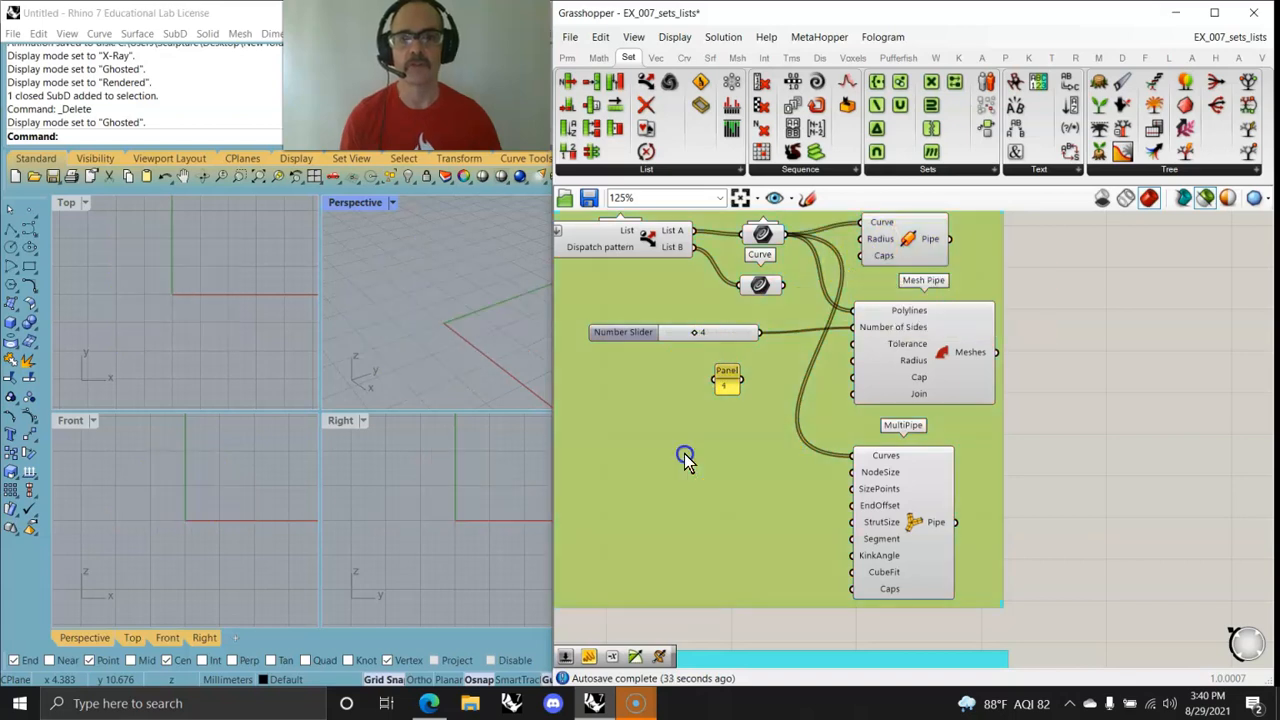
{"action": "type", "text": "1"}
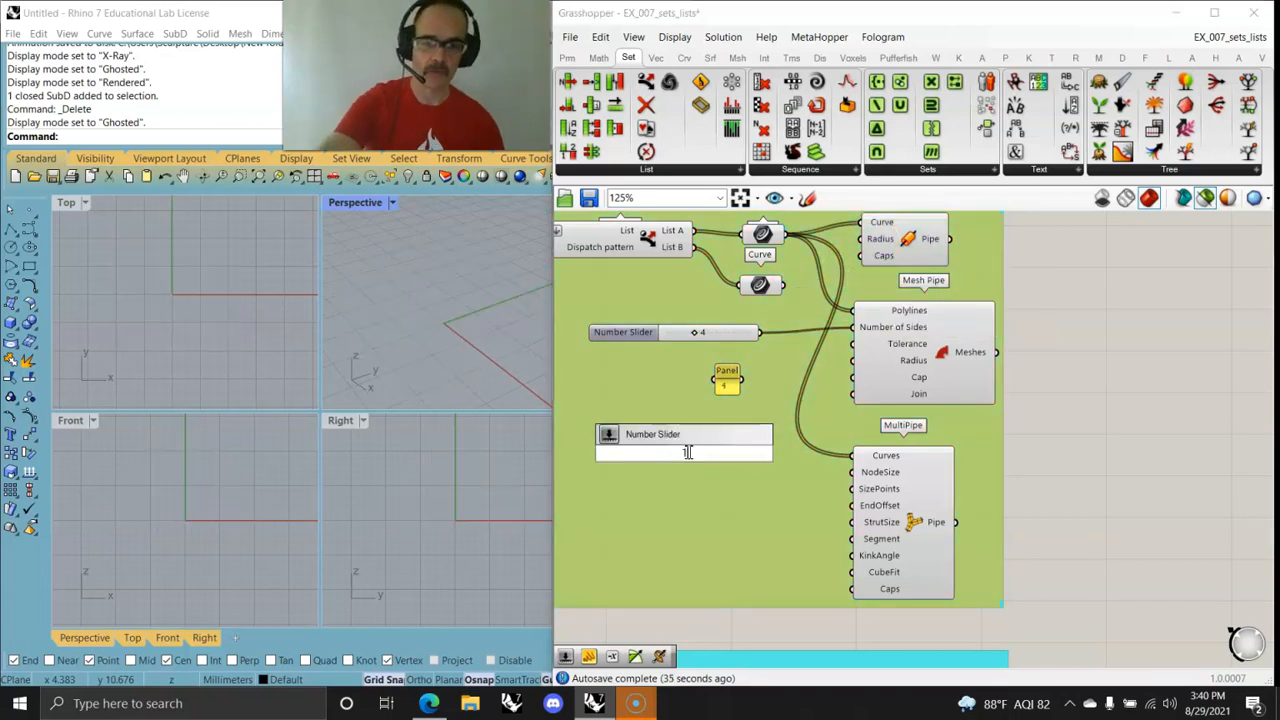
{"action": "type", "text": ".0"}
{"action": "key", "text": "Return"}
{"action": "left_click_drag", "start_coordinate": [769, 454], "coordinate": [870, 239]}
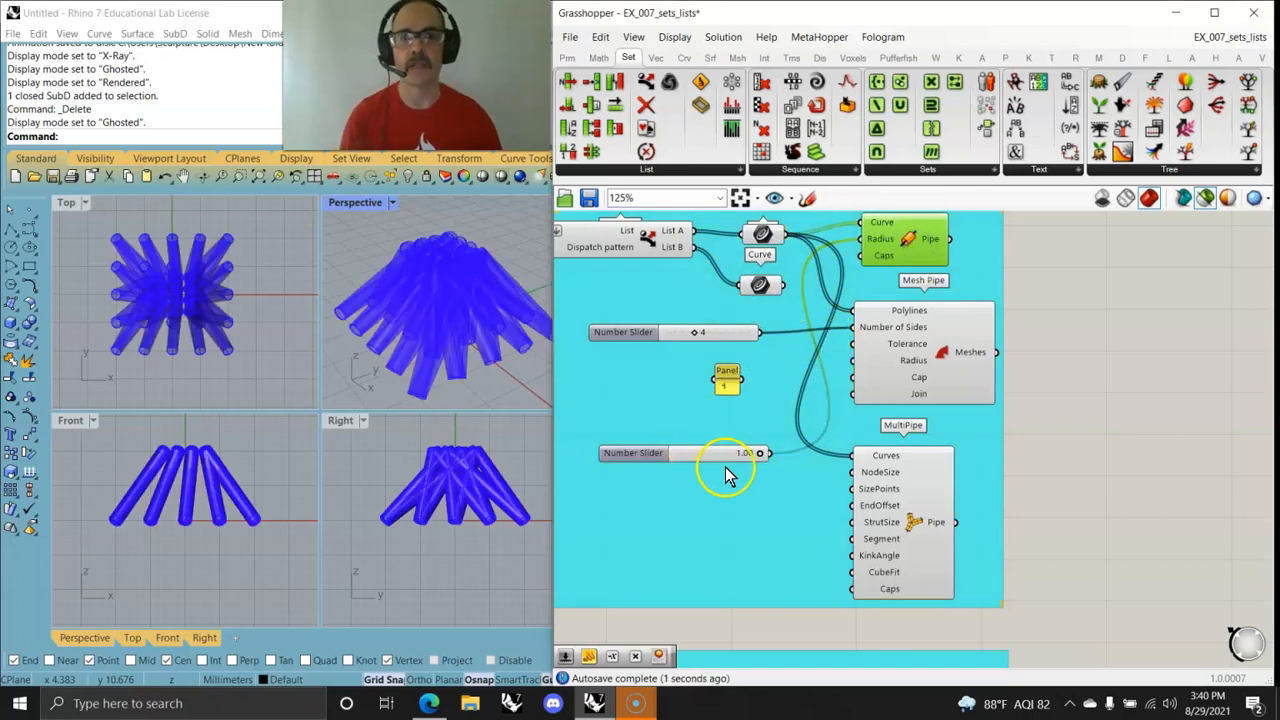
{"action": "left_click_drag", "start_coordinate": [762, 455], "coordinate": [690, 441]}
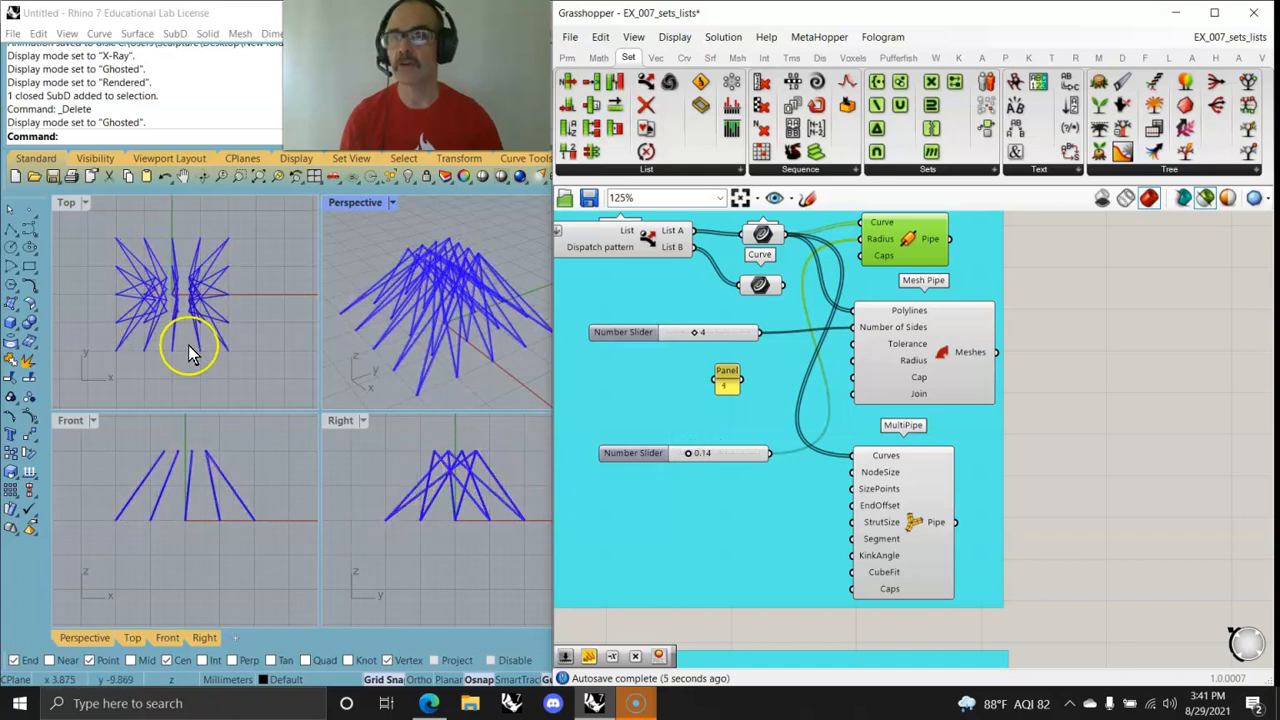
Connect the radius slider also to Mesh Pipe's Radius and MultiPipe's NodeSize, and set it to 0.60
{"action": "right_click_drag", "start_coordinate": [686, 514], "coordinate": [849, 526]}
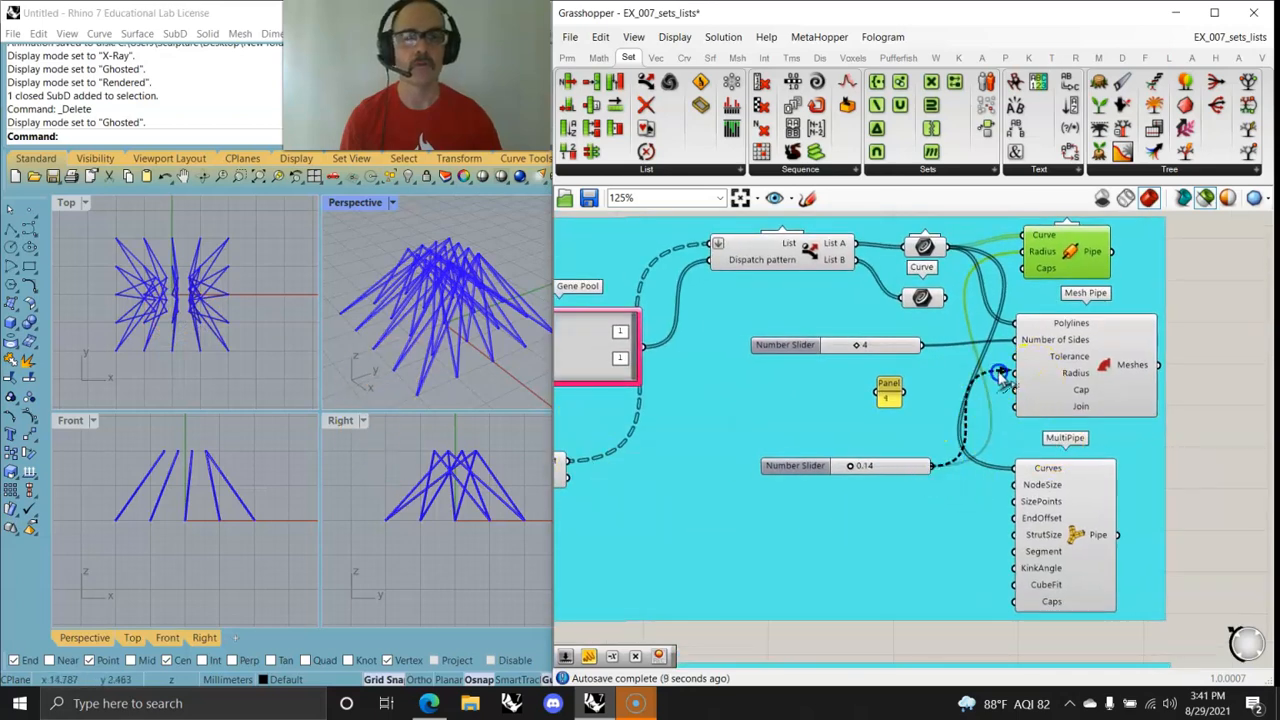
{"action": "left_click_drag", "start_coordinate": [1019, 373], "coordinate": [950, 563]}
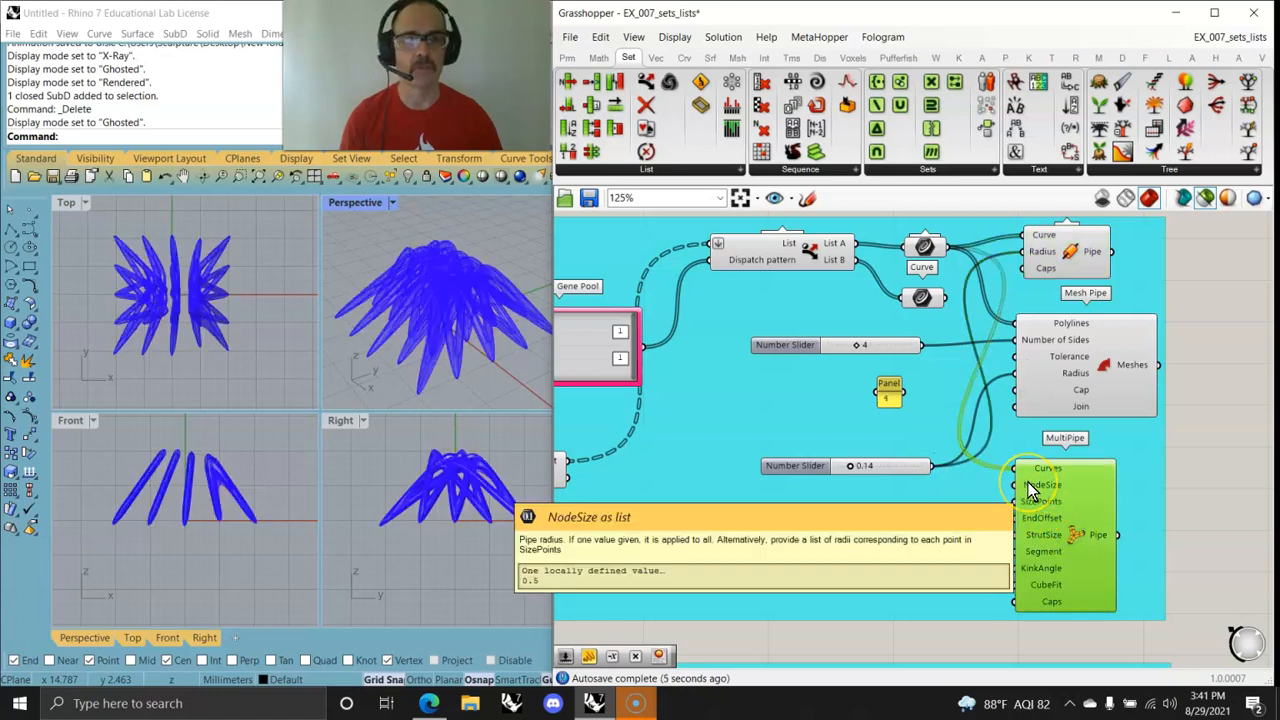
{"action": "left_click_drag", "start_coordinate": [934, 466], "coordinate": [1014, 486]}
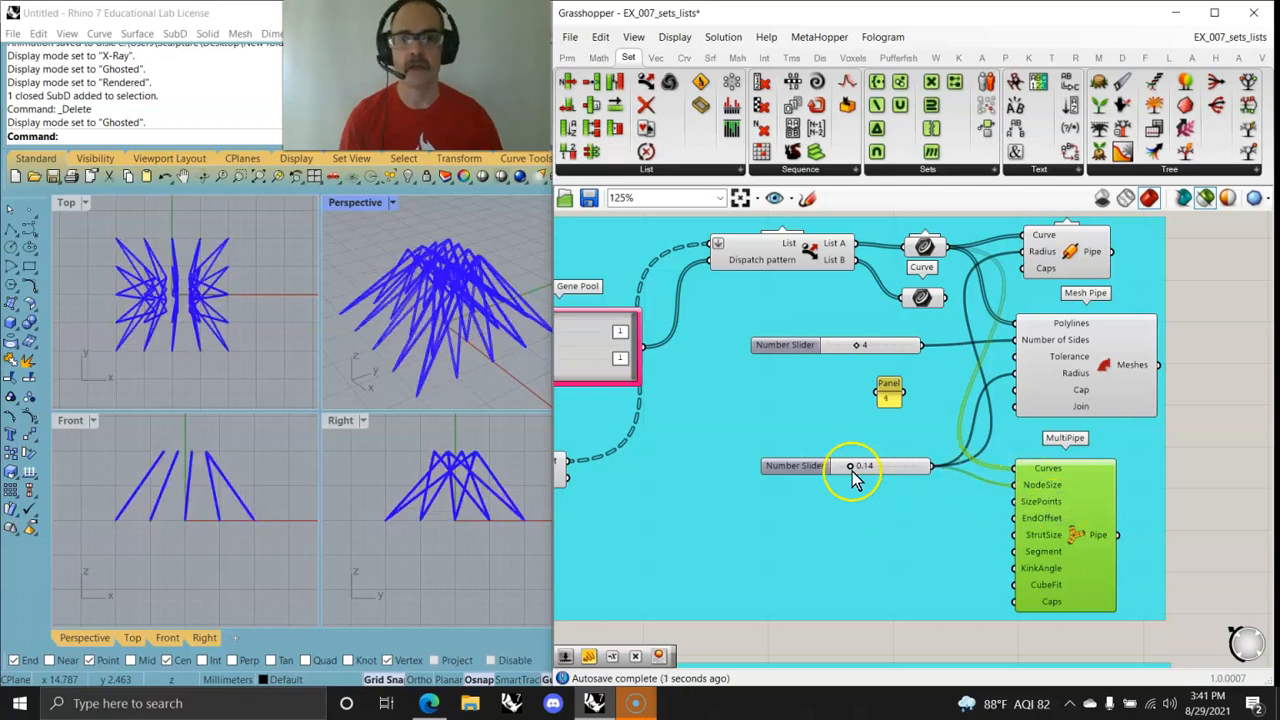
{"action": "left_click_drag", "start_coordinate": [849, 470], "coordinate": [889, 475]}
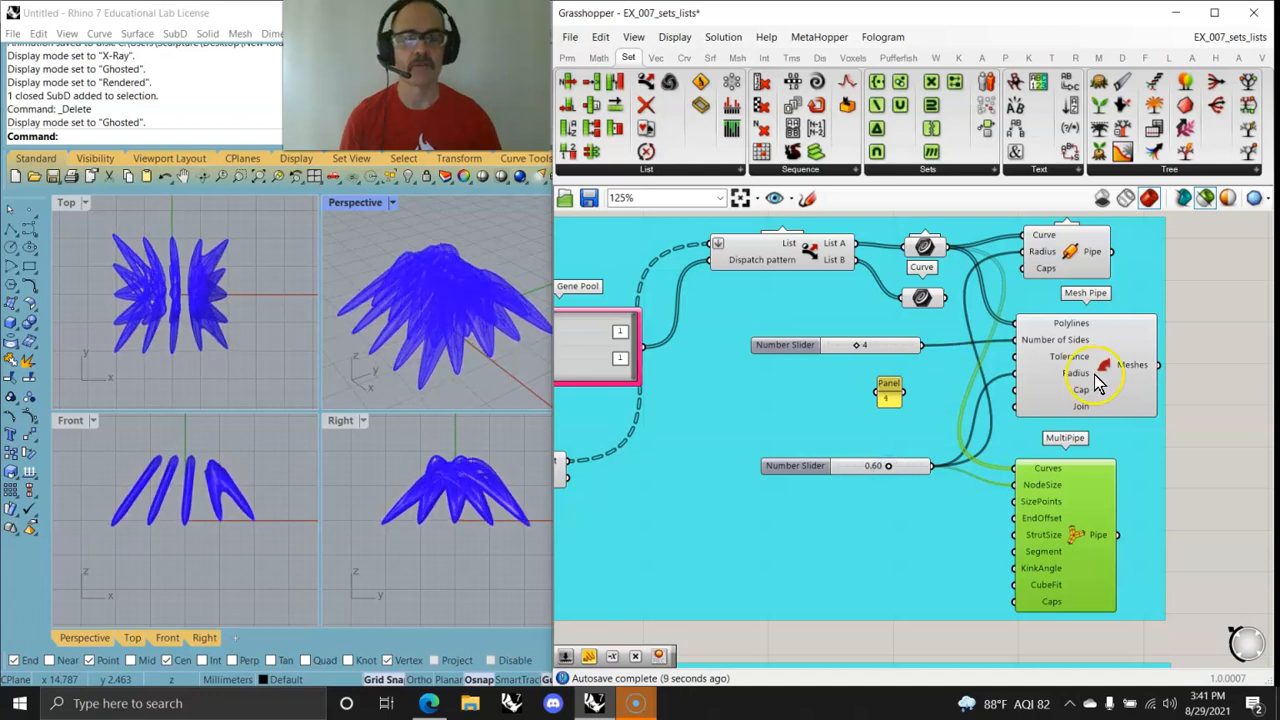
Add the radius number slider to the group around the Dispatch and pipe components
{"action": "left_click", "coordinate": [888, 466]}
{"action": "right_click", "coordinate": [865, 525]}
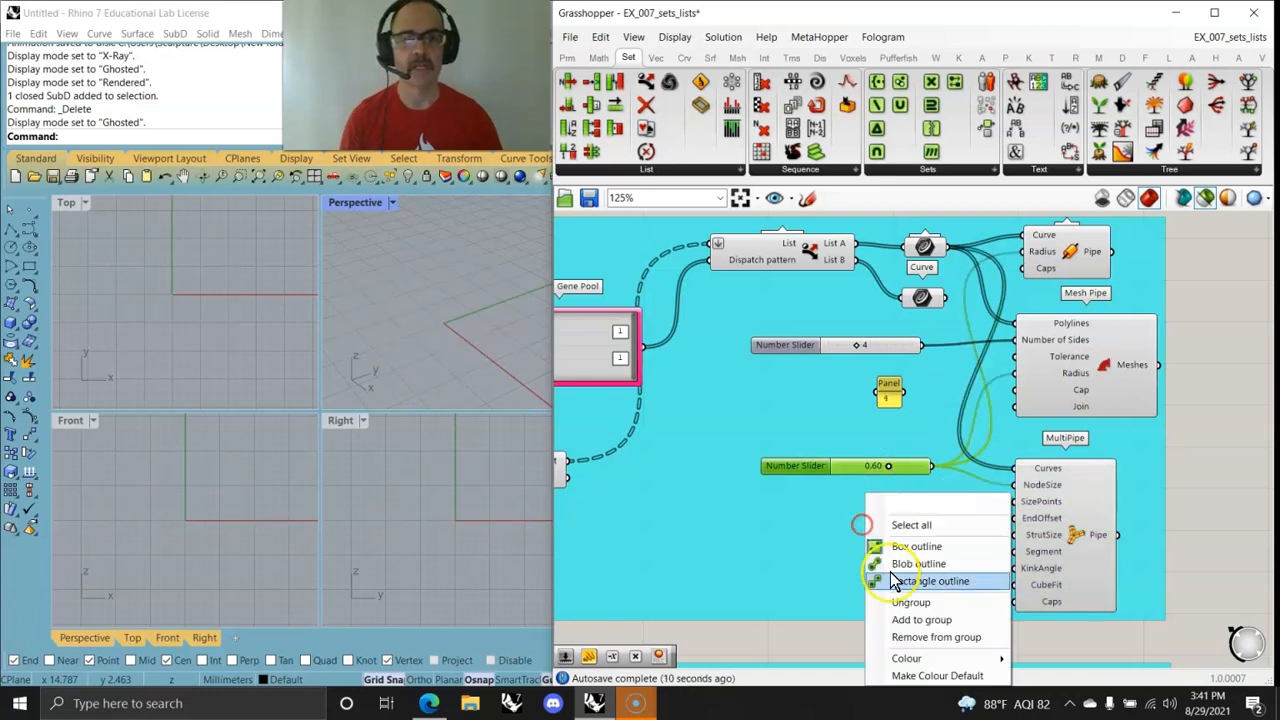
{"action": "left_click", "coordinate": [912, 614]}
{"action": "left_click", "coordinate": [873, 521]}
Ungroup both the Dispatch and pipe section and the neighbouring cross reference, longest and shortest lists section
{"action": "scroll", "coordinate": [874, 523], "scroll_direction": "down", "scroll_amount": 5}
{"action": "right_click_drag", "start_coordinate": [848, 551], "coordinate": [1013, 468]}
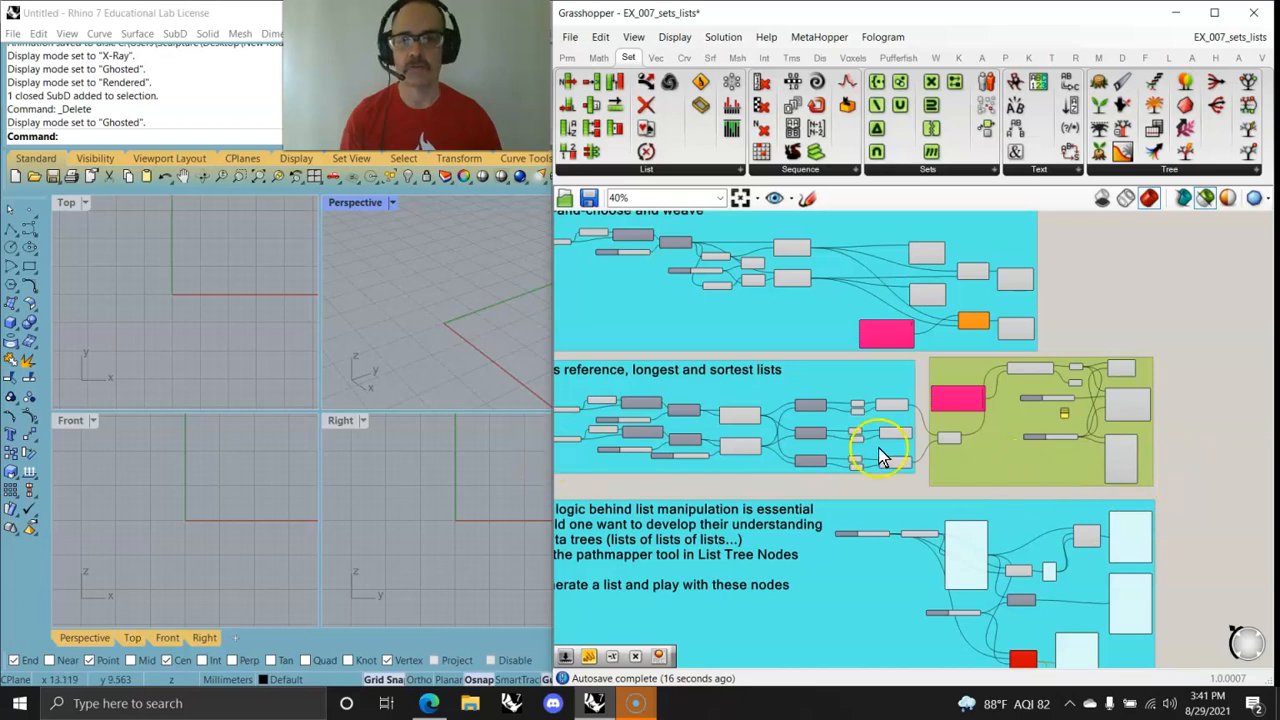
{"action": "right_click", "coordinate": [997, 459]}
{"action": "left_click", "coordinate": [1052, 571]}
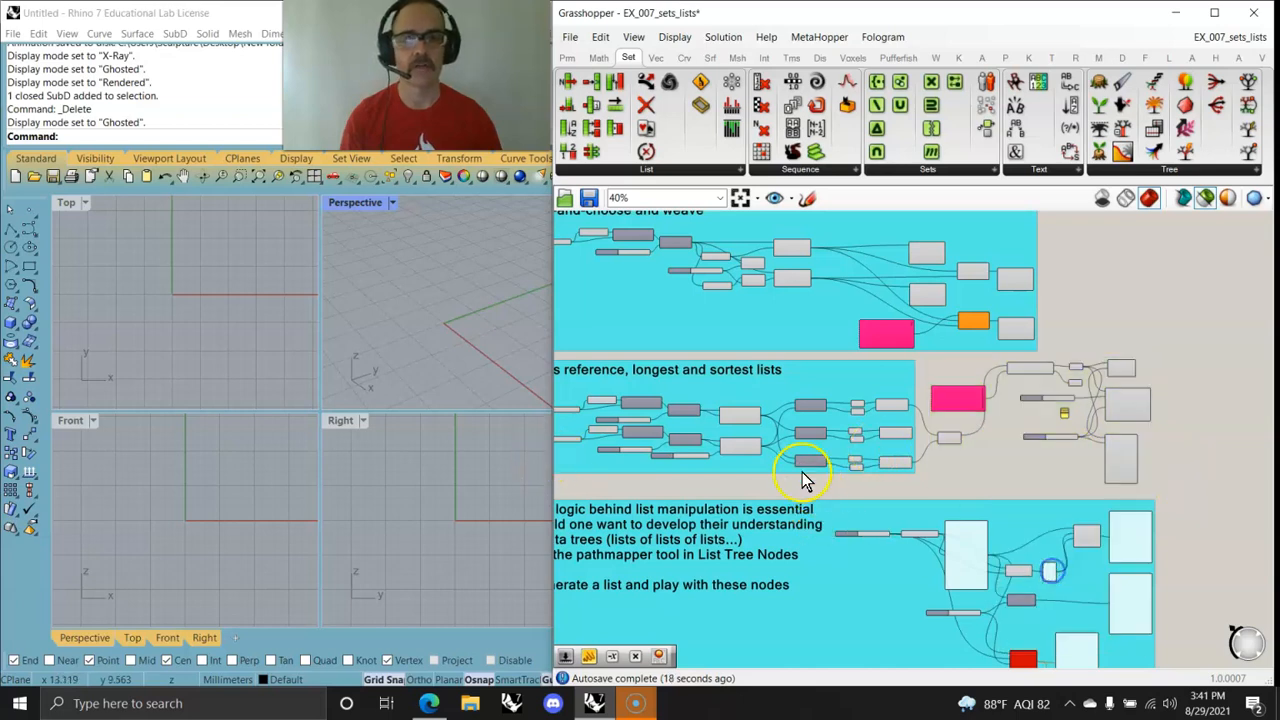
{"action": "right_click", "coordinate": [812, 388]}
{"action": "left_click", "coordinate": [849, 491]}
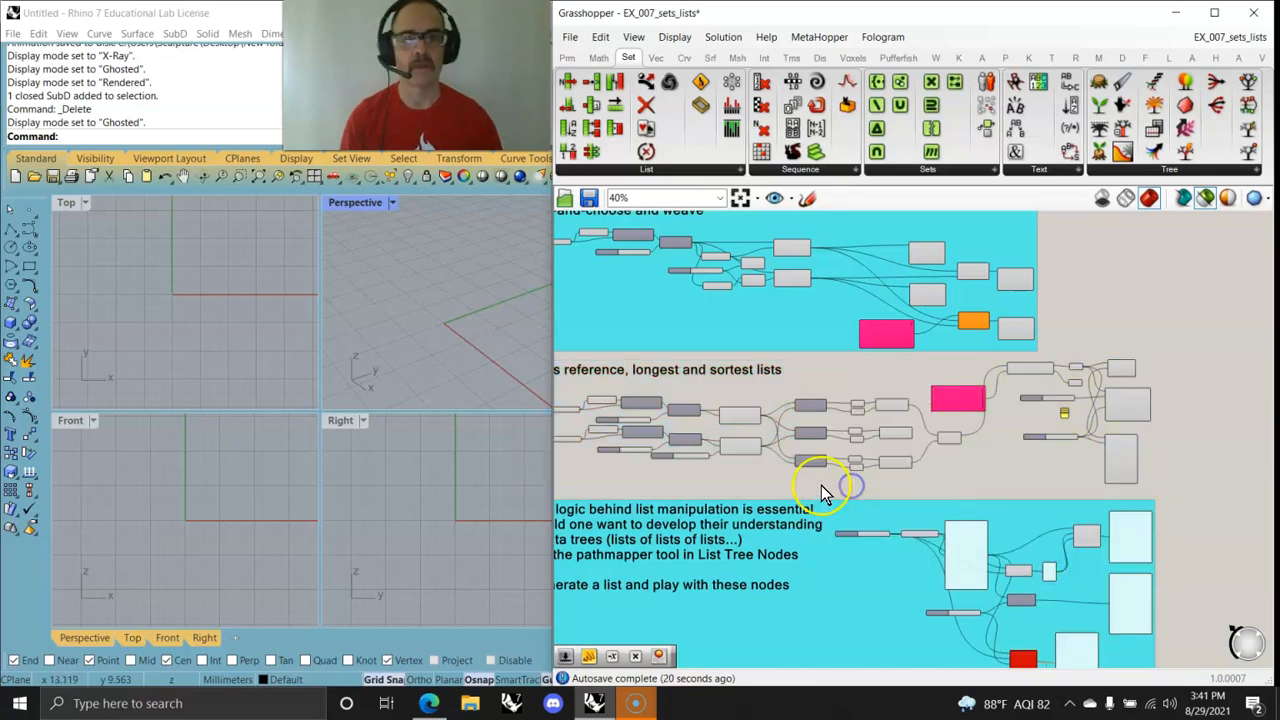
Group the whole cross reference, longest and shortest lists definition with its pipes, and colour the group cyan
{"action": "scroll", "coordinate": [826, 494], "scroll_direction": "down", "scroll_amount": 3}
{"action": "left_click_drag", "start_coordinate": [1031, 495], "coordinate": [650, 430]}
{"action": "right_click", "coordinate": [650, 460]}
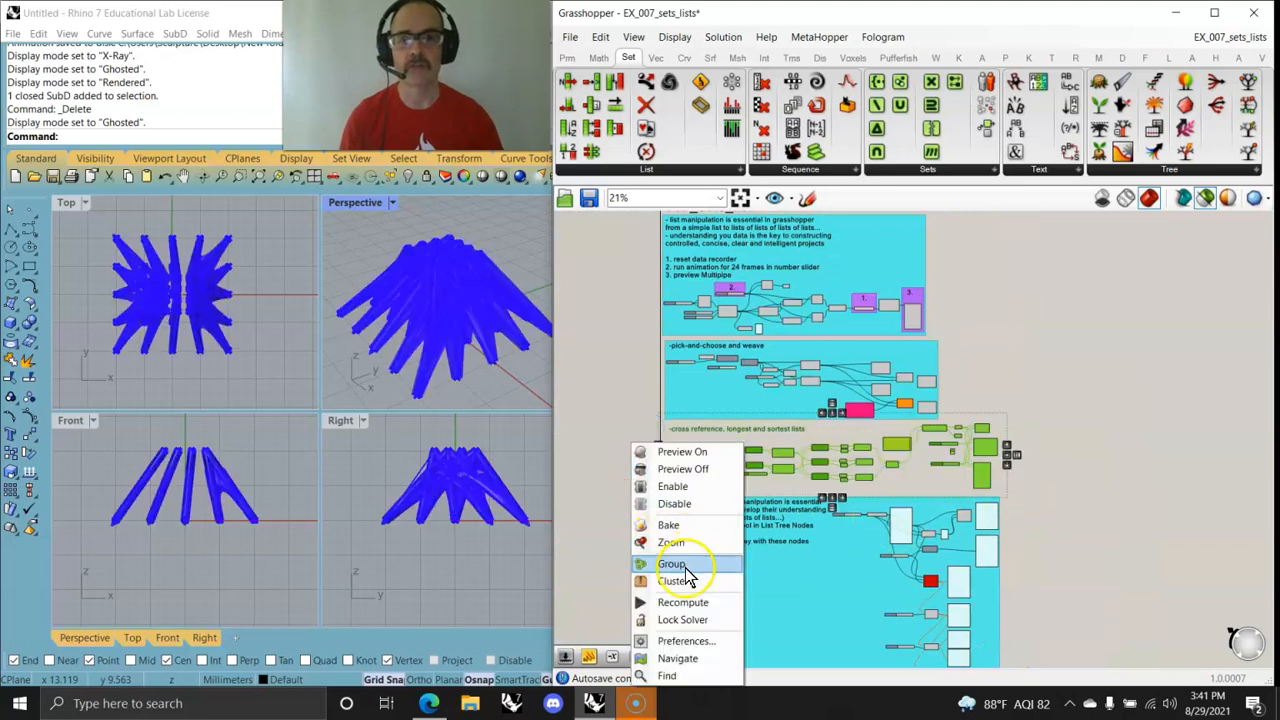
{"action": "left_click", "coordinate": [678, 566]}
{"action": "right_click", "coordinate": [950, 484]}
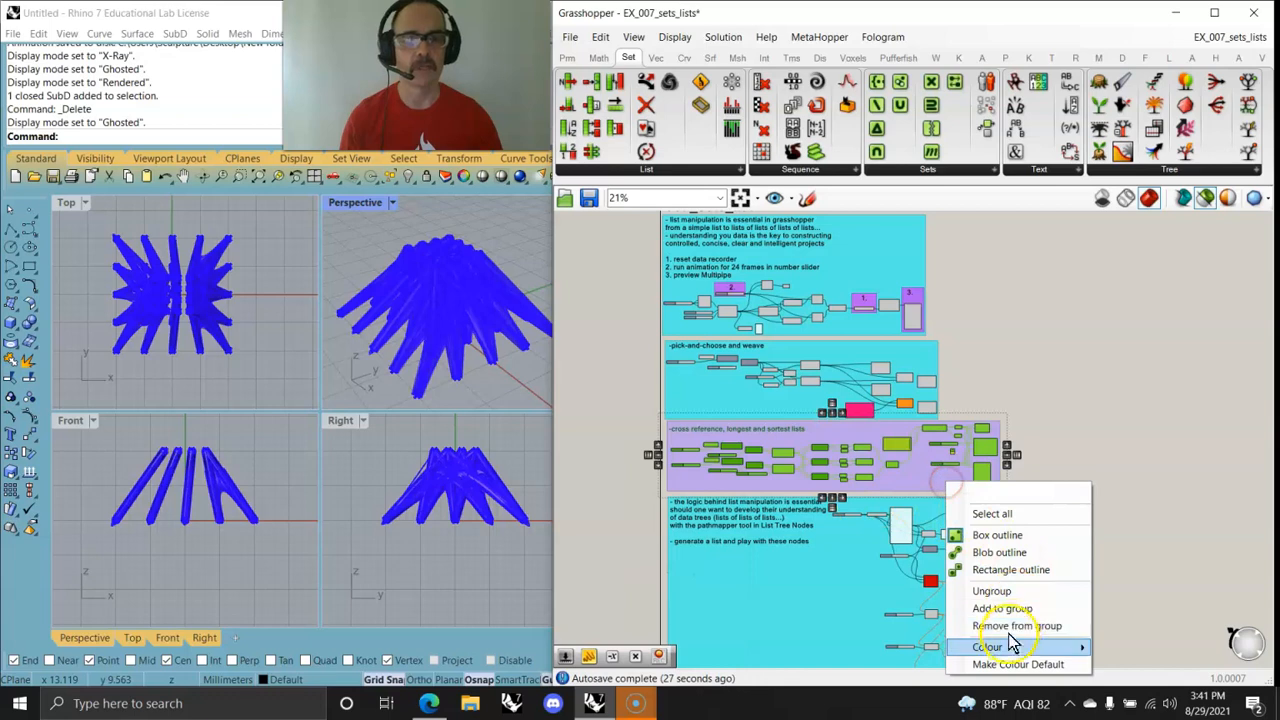
{"action": "mouse_move", "coordinate": [1020, 652]}
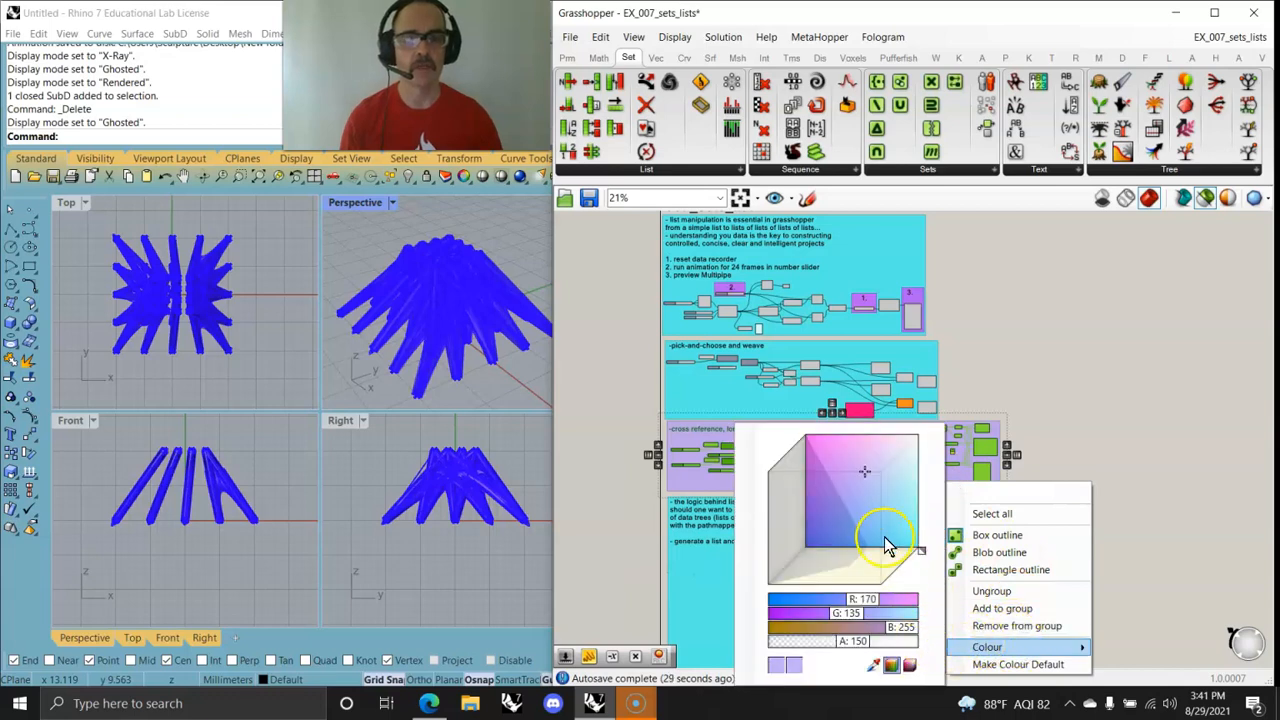
{"action": "left_click_drag", "start_coordinate": [880, 522], "coordinate": [949, 569]}
{"action": "left_click", "coordinate": [1139, 428]}
Reposition the Data Recorder below its Number Slider in the list manipulation section, and vary the slider to record values, ending at 0.636
{"action": "right_click_drag", "start_coordinate": [860, 618], "coordinate": [875, 418]}
{"action": "scroll", "coordinate": [724, 357], "scroll_direction": "up", "scroll_amount": 5}
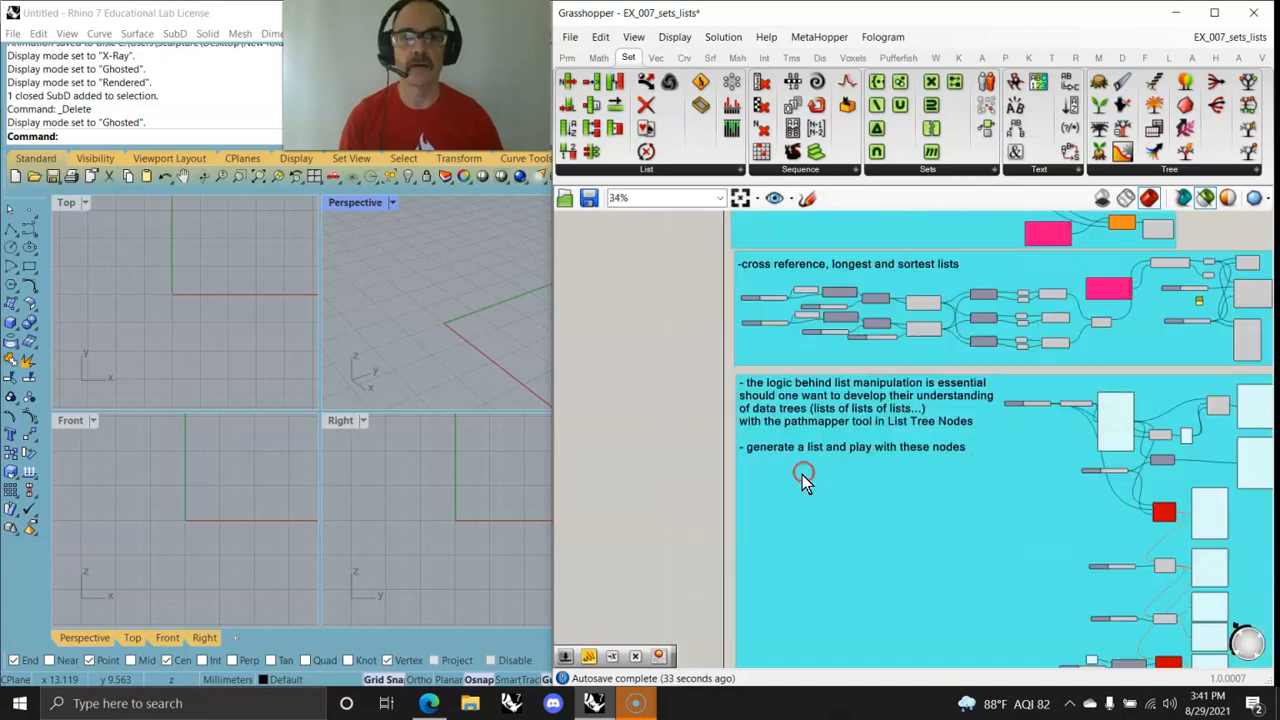
{"action": "right_click_drag", "start_coordinate": [838, 435], "coordinate": [788, 426]}
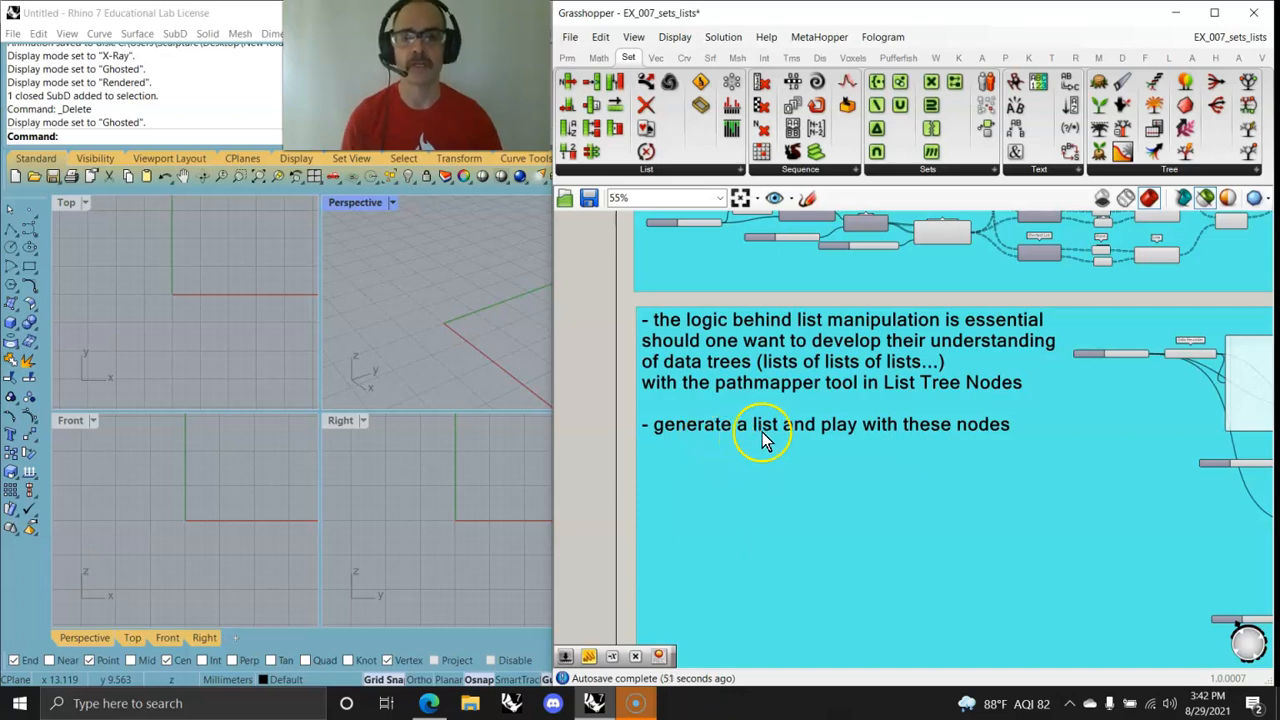
{"action": "scroll", "coordinate": [895, 478], "scroll_direction": "down", "scroll_amount": 2}
{"action": "right_click_drag", "start_coordinate": [1015, 477], "coordinate": [689, 454]}
{"action": "scroll", "coordinate": [771, 483], "scroll_direction": "up", "scroll_amount": 4}
{"action": "right_click_drag", "start_coordinate": [785, 360], "coordinate": [751, 452]}
{"action": "left_click_drag", "start_coordinate": [775, 362], "coordinate": [762, 400]}
{"action": "scroll", "coordinate": [725, 398], "scroll_direction": "up", "scroll_amount": 4}
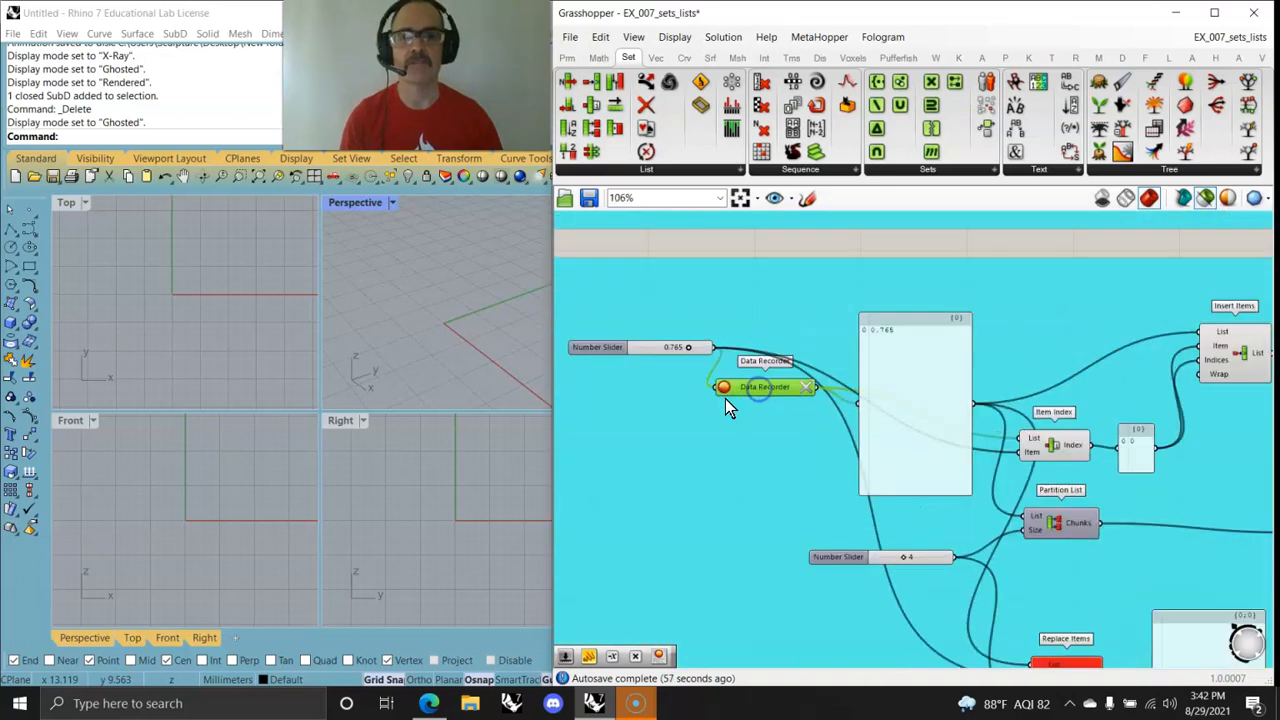
{"action": "mouse_move", "coordinate": [754, 343]}
{"action": "left_mouse_down"}
{"action": "mouse_move", "coordinate": [686, 340]}
{"action": "mouse_move", "coordinate": [745, 350]}
{"action": "left_mouse_up"}
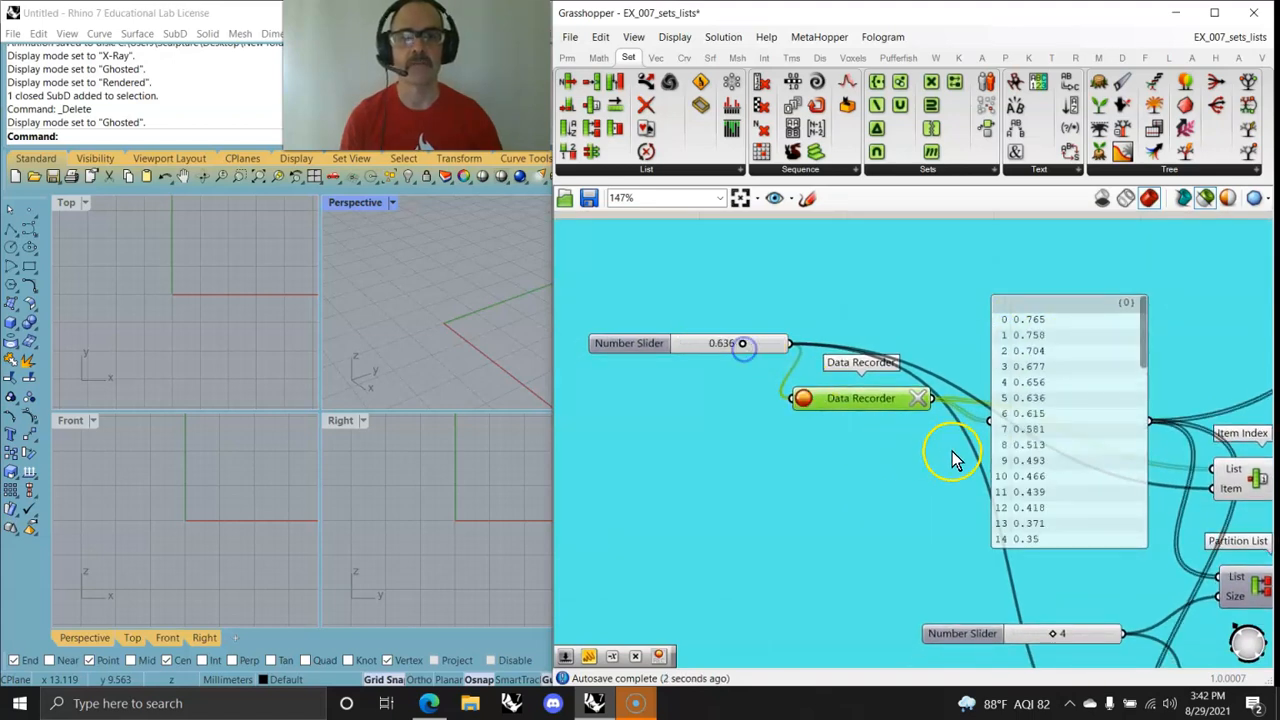
Examine how Item Index, Insert Items, Partition List, Split List and Sub List process the recorded values
{"action": "right_click_drag", "start_coordinate": [951, 459], "coordinate": [668, 343]}
{"action": "scroll", "coordinate": [1058, 368], "scroll_direction": "down", "scroll_amount": 2}
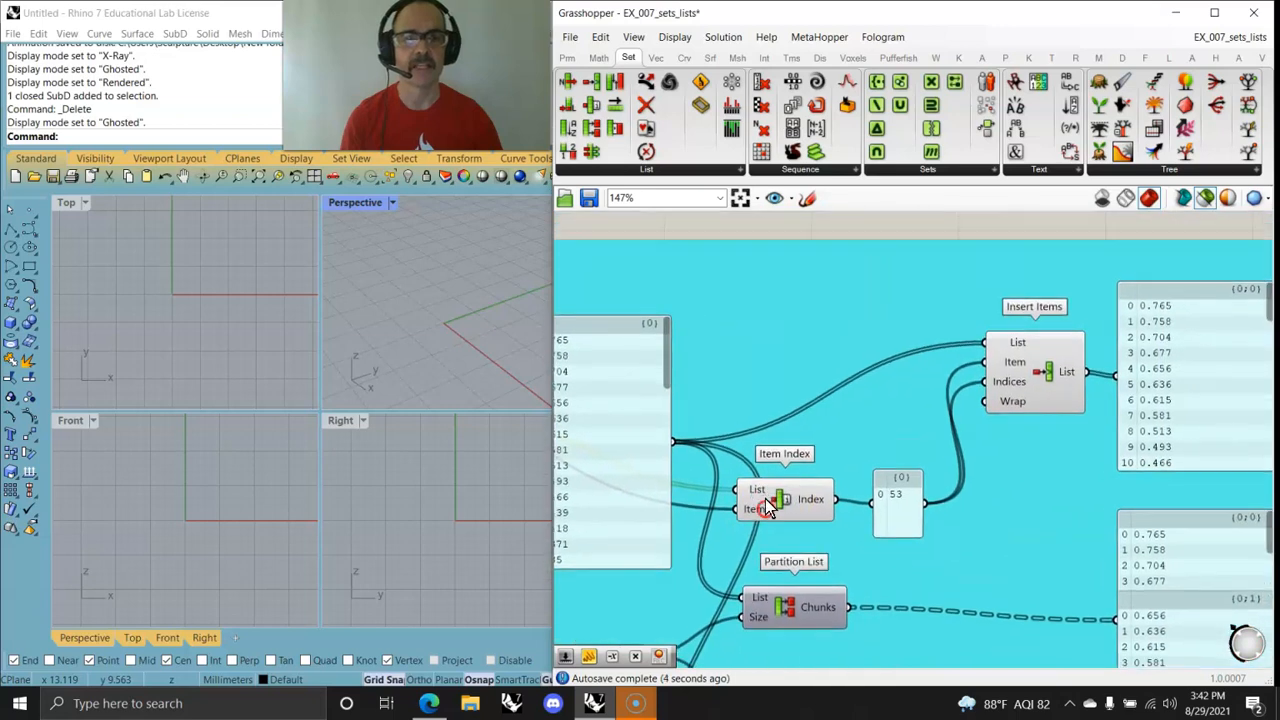
{"action": "right_click_drag", "start_coordinate": [920, 460], "coordinate": [926, 378]}
{"action": "right_click_drag", "start_coordinate": [928, 564], "coordinate": [922, 248]}
{"action": "right_click_drag", "start_coordinate": [957, 529], "coordinate": [963, 349]}
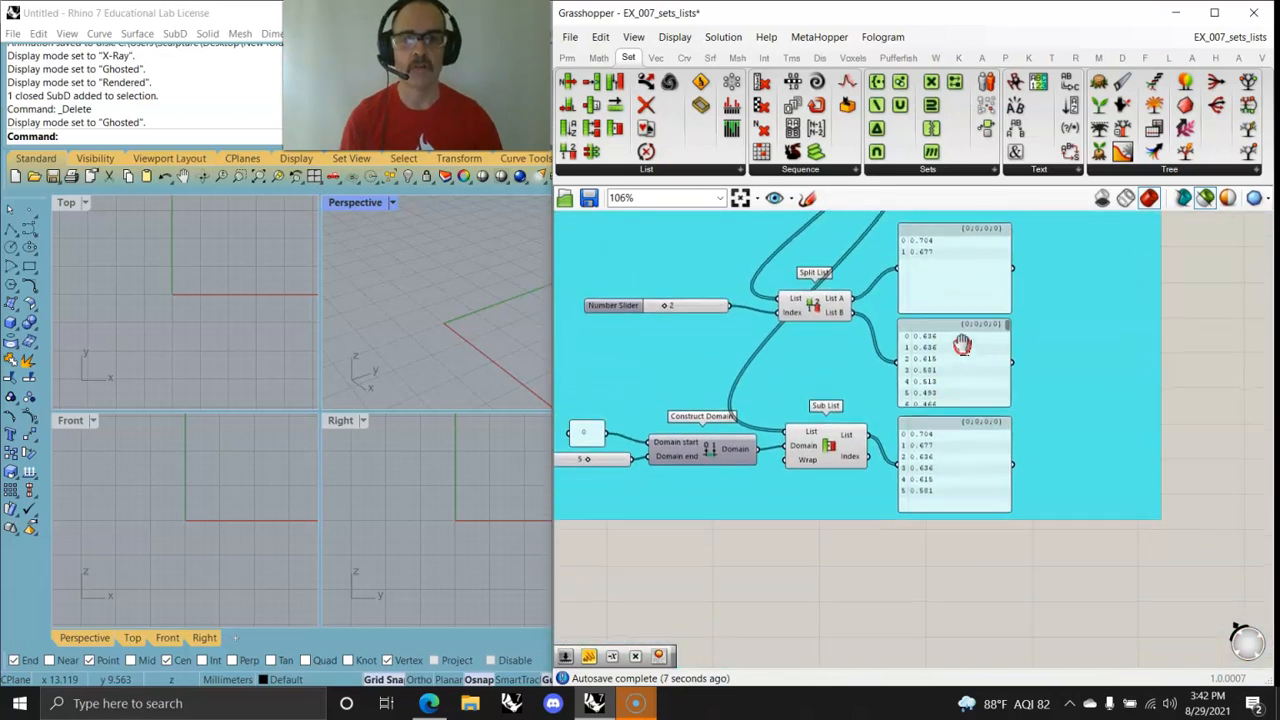
Shift the Partition List component slightly and set the Number Slider driving its Size to 3
{"action": "right_click_drag", "start_coordinate": [833, 409], "coordinate": [1021, 500]}
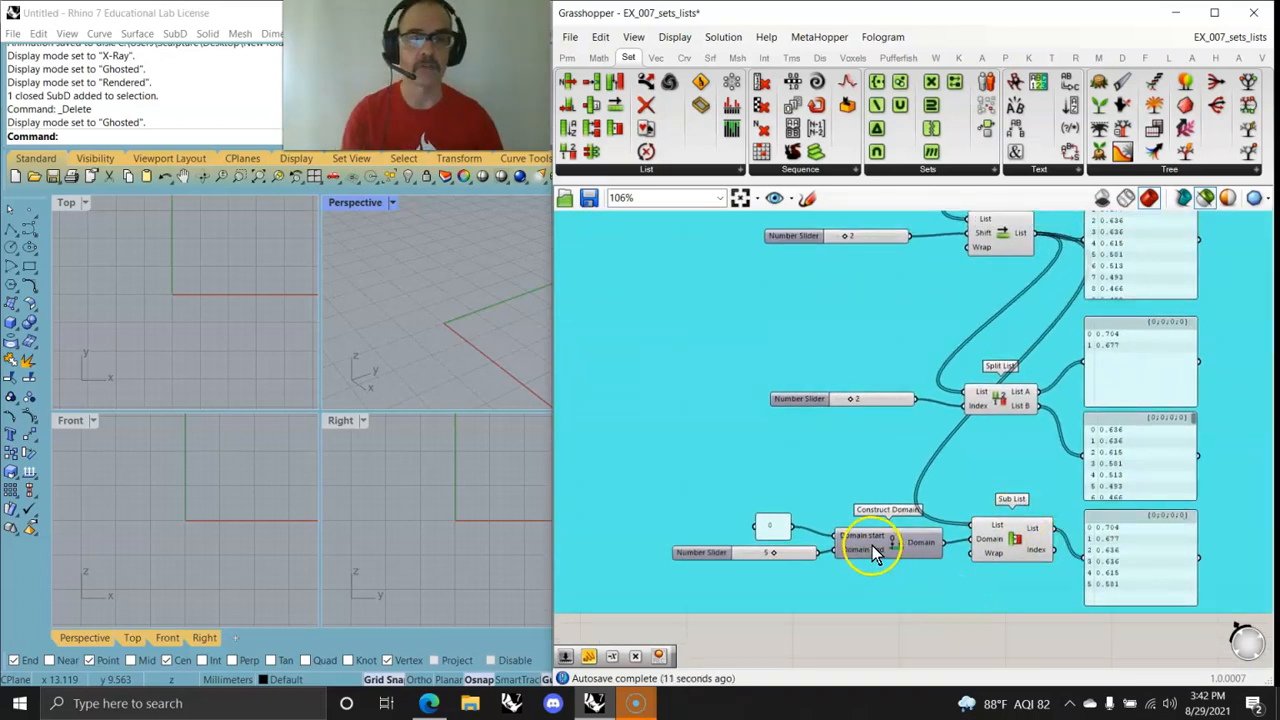
{"action": "right_click_drag", "start_coordinate": [979, 297], "coordinate": [947, 593]}
{"action": "right_click_drag", "start_coordinate": [939, 270], "coordinate": [909, 572]}
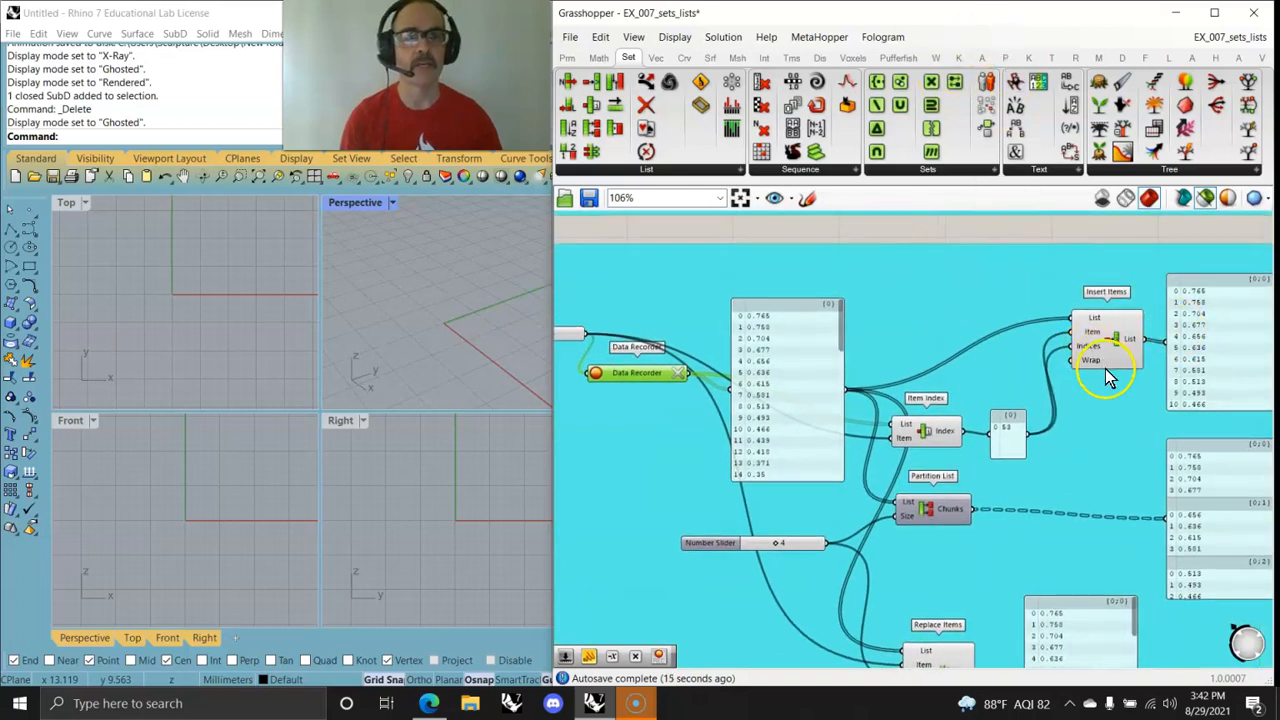
{"action": "right_click_drag", "start_coordinate": [1114, 414], "coordinate": [1068, 424]}
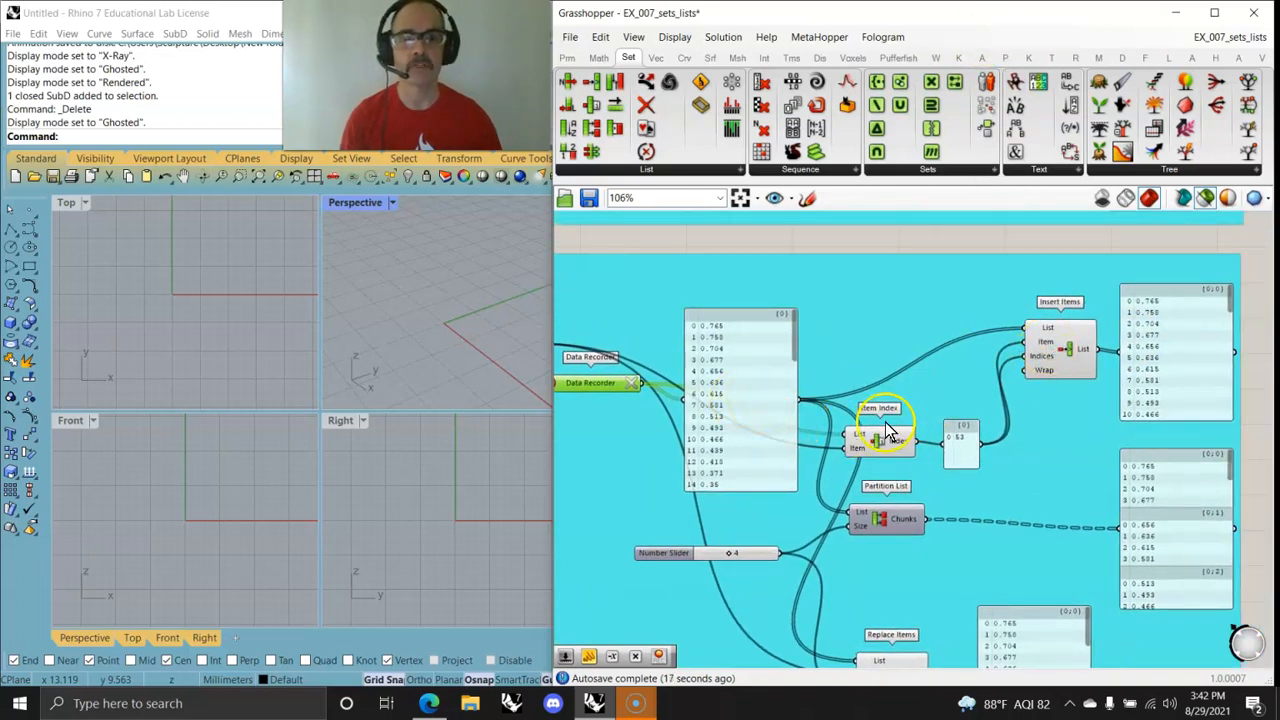
{"action": "right_click_drag", "start_coordinate": [900, 483], "coordinate": [930, 375]}
{"action": "mouse_move", "coordinate": [988, 345]}
{"action": "left_mouse_down"}
{"action": "mouse_move", "coordinate": [981, 375]}
{"action": "mouse_move", "coordinate": [984, 342]}
{"action": "left_mouse_up"}
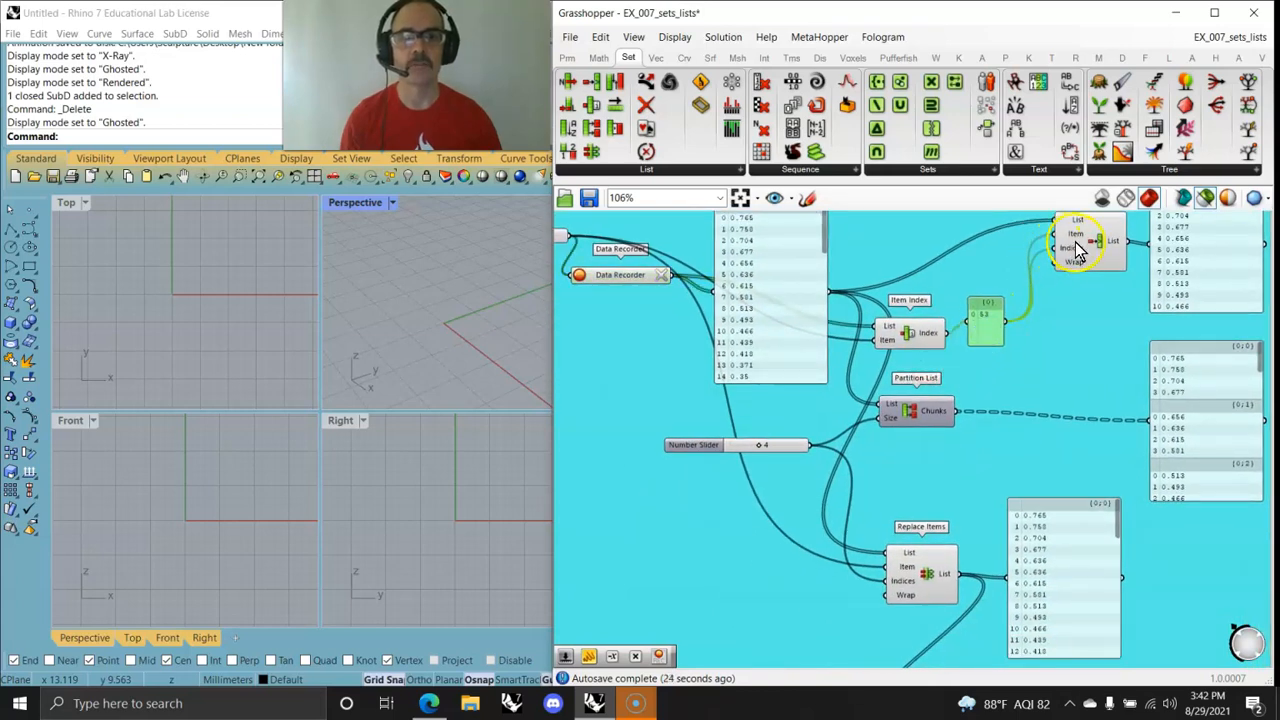
{"action": "left_click_drag", "start_coordinate": [920, 420], "coordinate": [928, 432]}
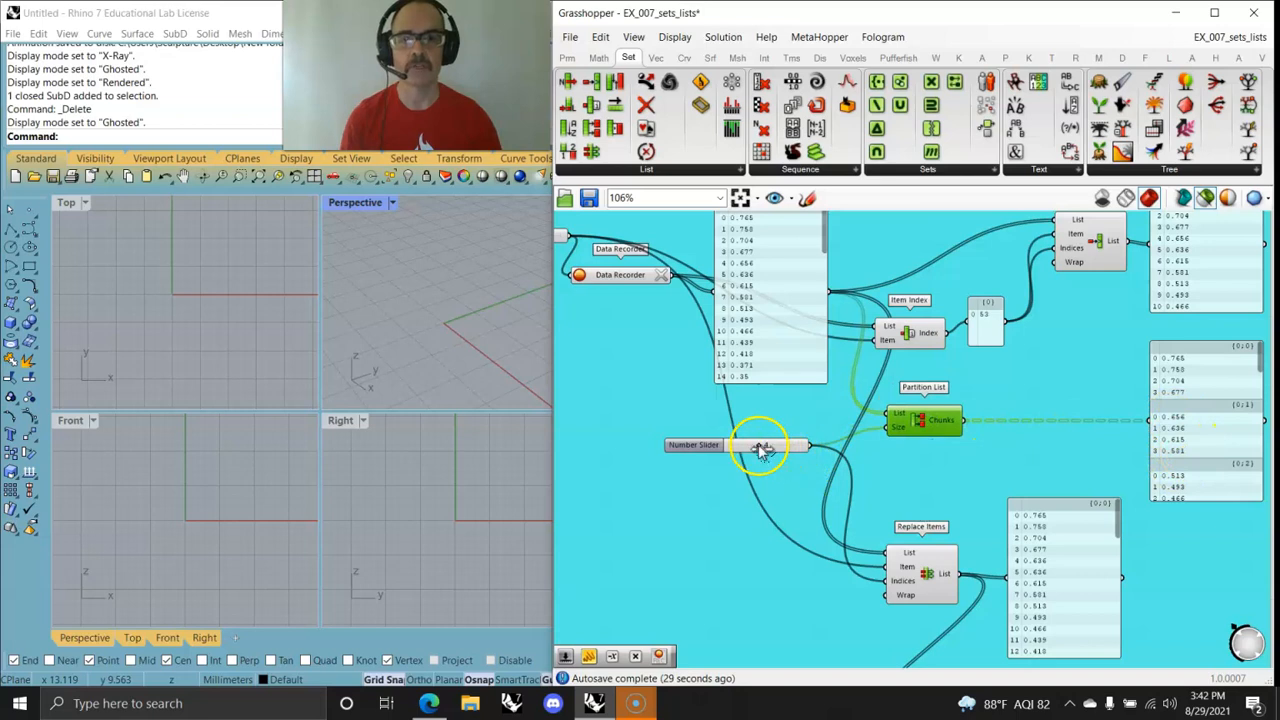
{"action": "left_click_drag", "start_coordinate": [760, 449], "coordinate": [757, 450]}
Examine how Replace Items, Shift List, Split List and Sub List respond to the changed slider value
{"action": "right_click_drag", "start_coordinate": [835, 540], "coordinate": [722, 345]}
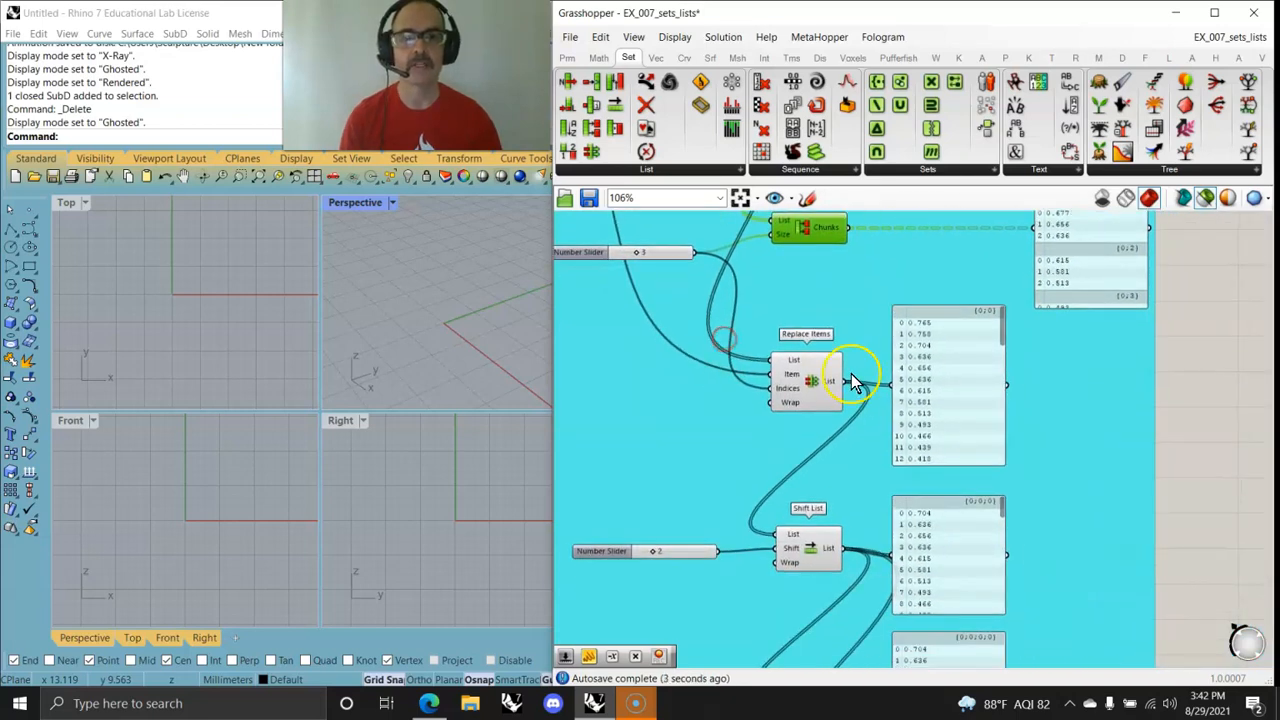
{"action": "right_click_drag", "start_coordinate": [828, 540], "coordinate": [818, 380]}
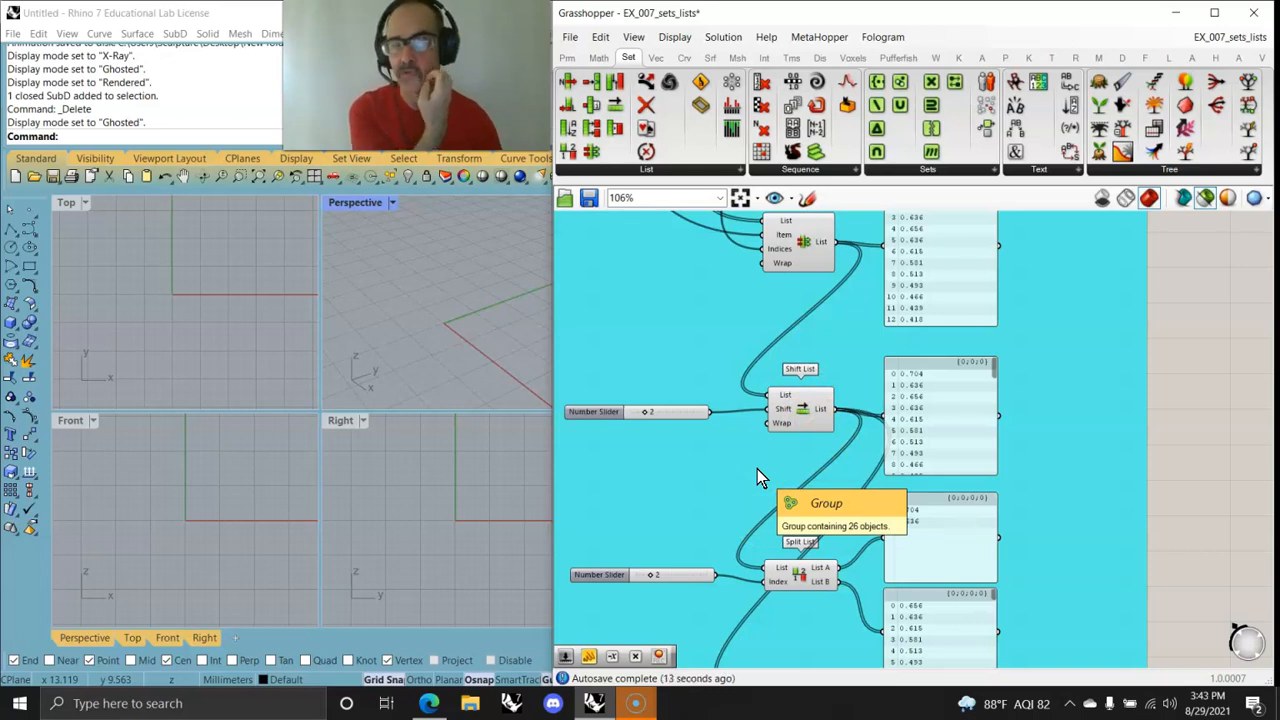
{"action": "right_click_drag", "start_coordinate": [714, 509], "coordinate": [726, 372]}
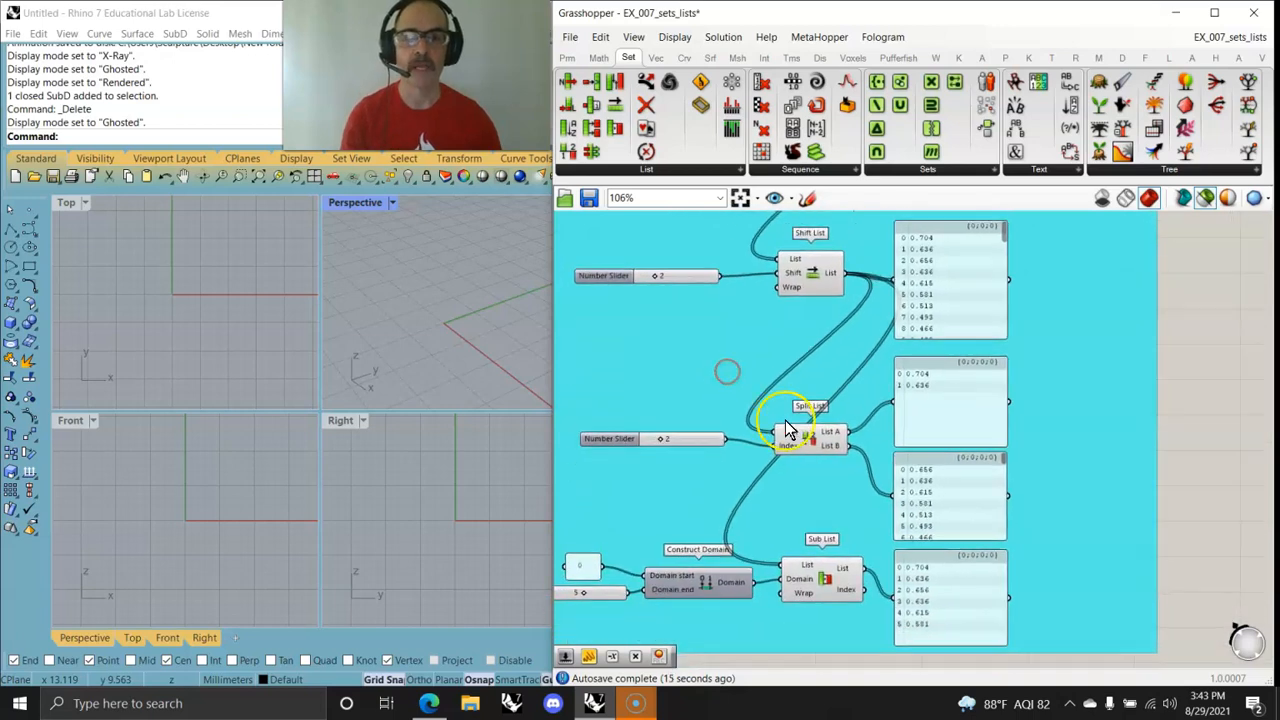
{"action": "right_click_drag", "start_coordinate": [658, 470], "coordinate": [871, 357]}
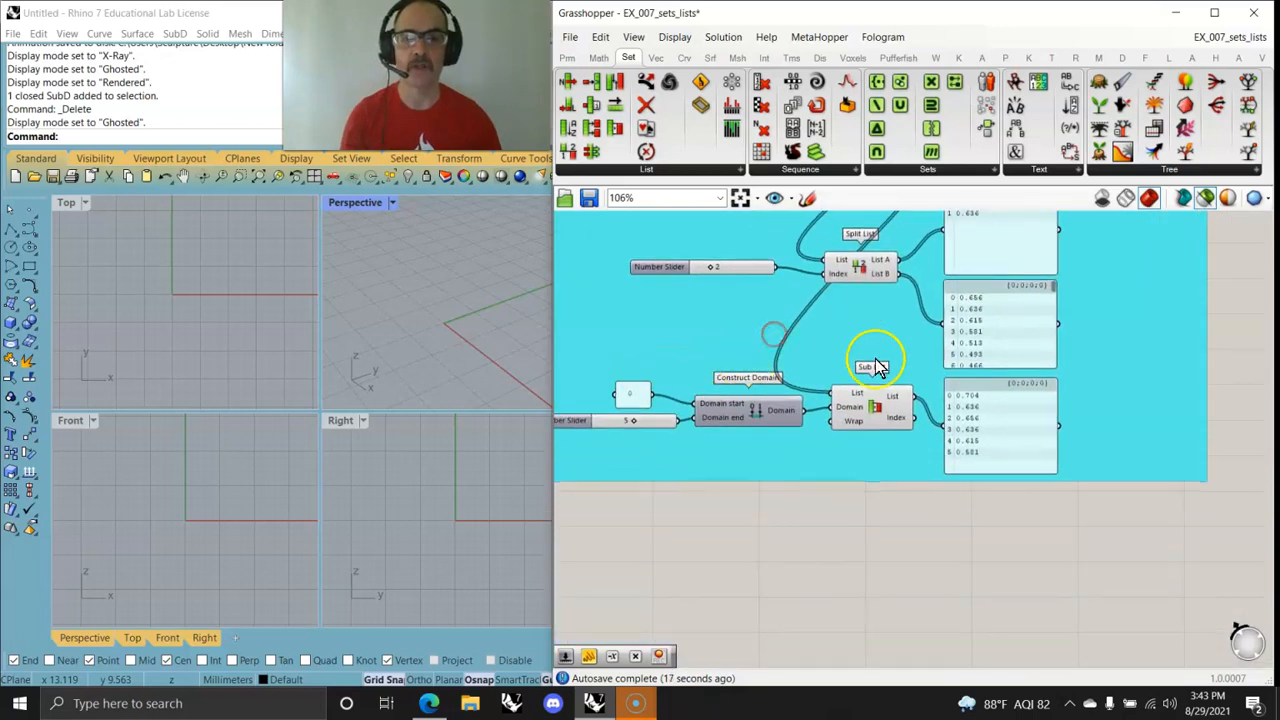
{"action": "right_click_drag", "start_coordinate": [715, 365], "coordinate": [914, 560]}
Clear the values stored in the Data Recorder and widen the Grasshopper window to cover the Rhino viewports
{"action": "scroll", "coordinate": [914, 560], "scroll_direction": "down", "scroll_amount": 3}
{"action": "right_click_drag", "start_coordinate": [817, 319], "coordinate": [861, 445]}
{"action": "scroll", "coordinate": [797, 317], "scroll_direction": "up", "scroll_amount": 3}
{"action": "scroll", "coordinate": [908, 378], "scroll_direction": "up", "scroll_amount": 3}
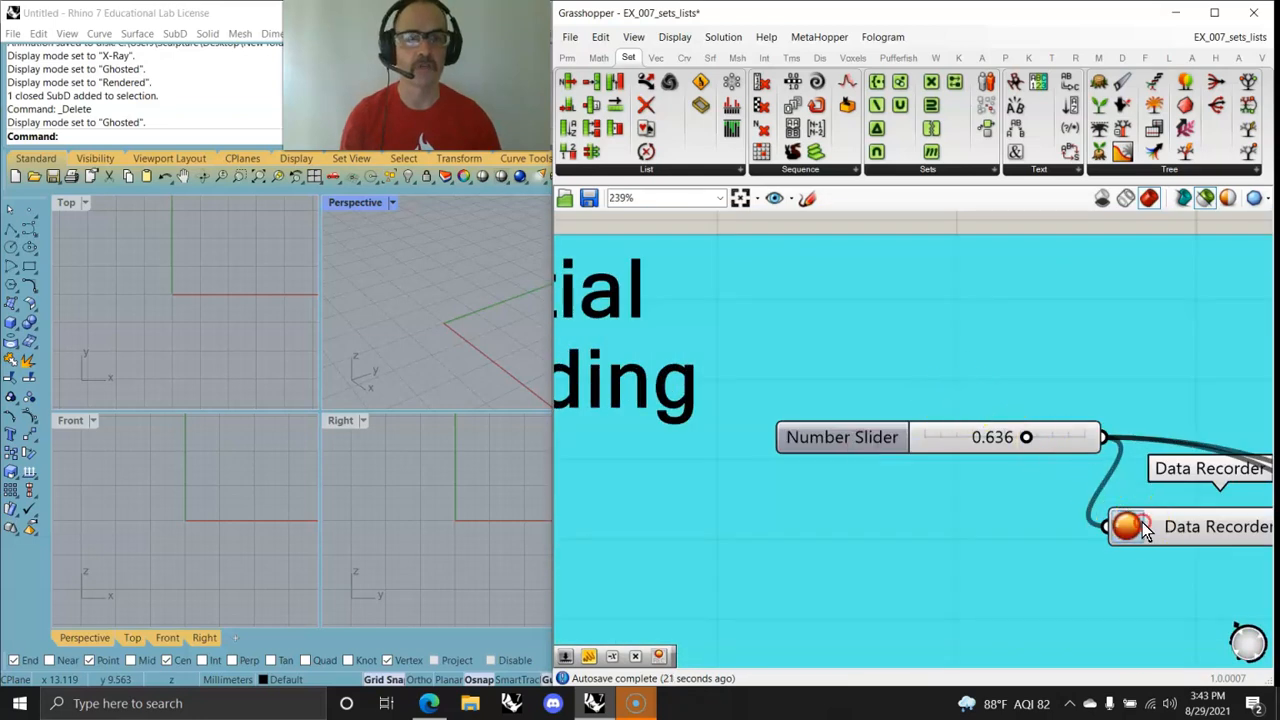
{"action": "right_click_drag", "start_coordinate": [1105, 478], "coordinate": [823, 371]}
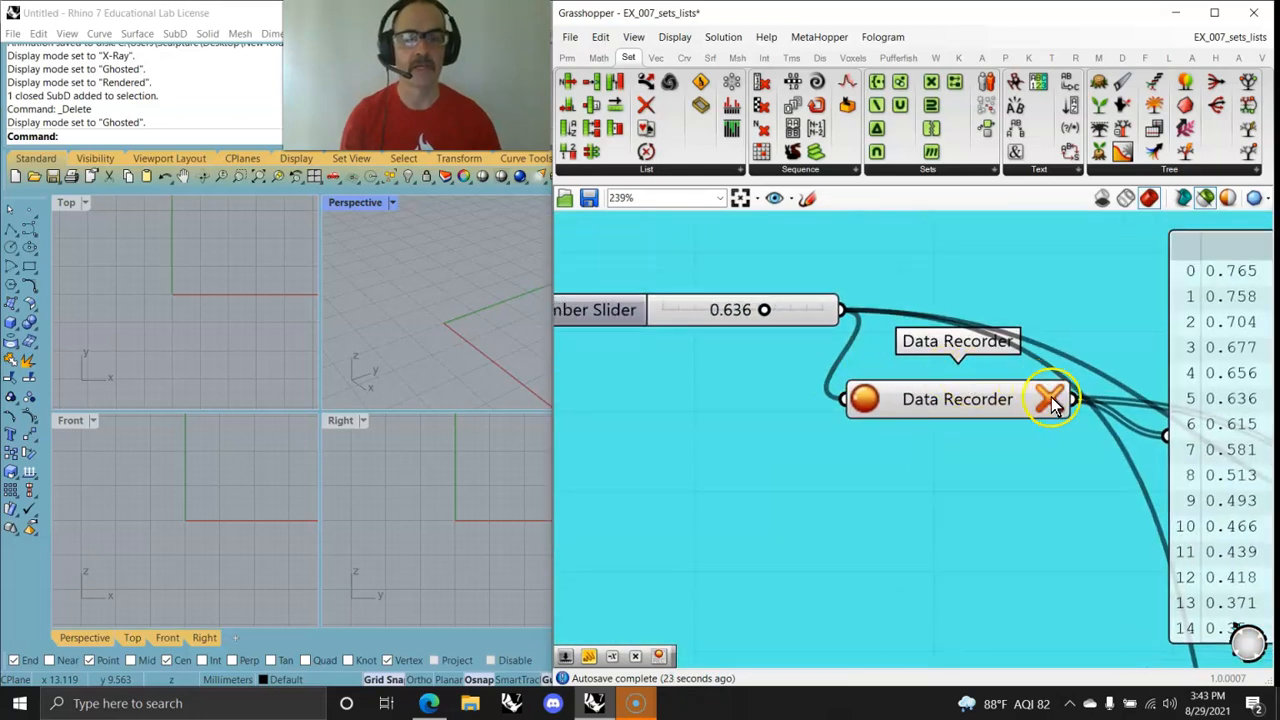
{"action": "left_click", "coordinate": [1050, 400]}
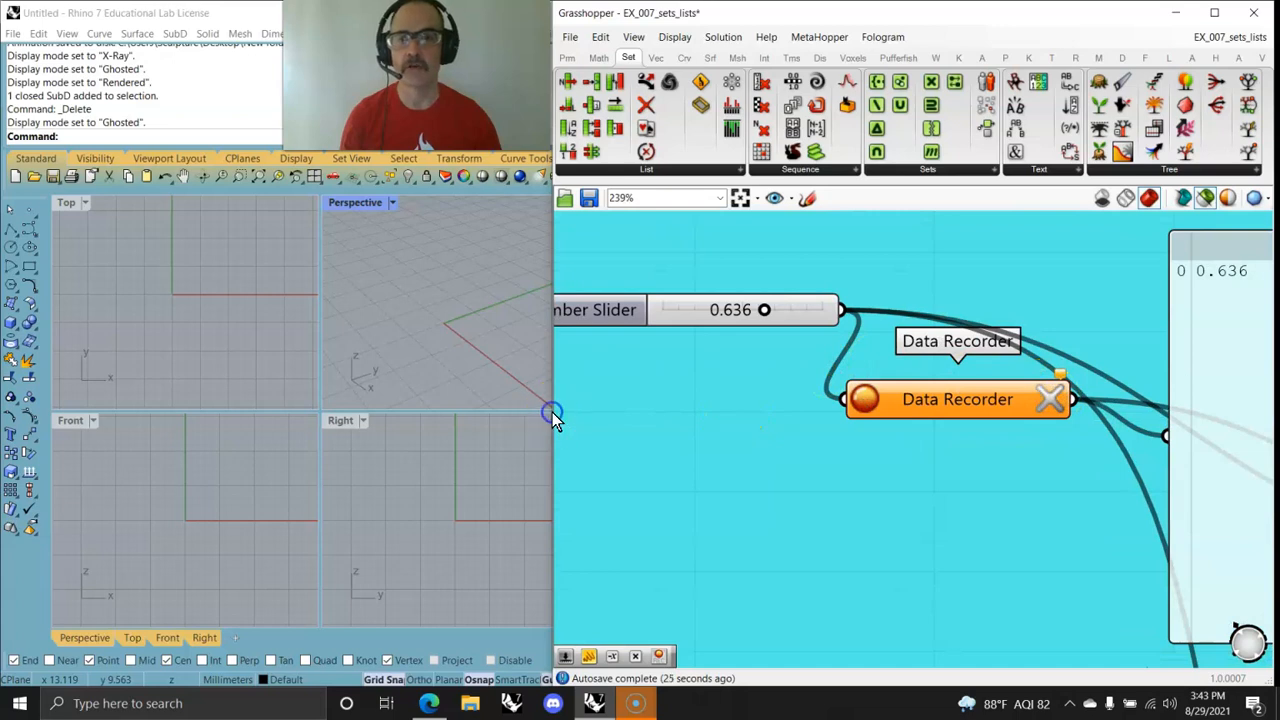
{"action": "left_click_drag", "start_coordinate": [552, 412], "coordinate": [26, 375]}
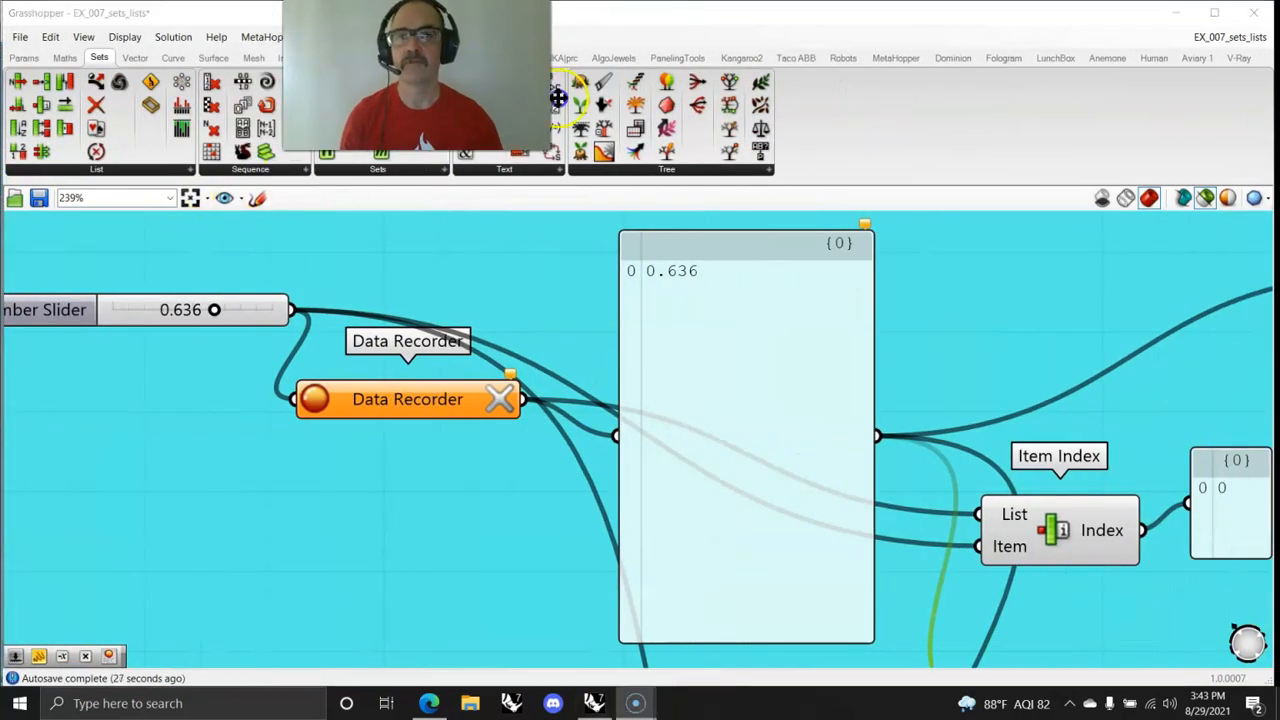
{"action": "scroll", "coordinate": [628, 412], "scroll_direction": "down", "scroll_amount": 5}
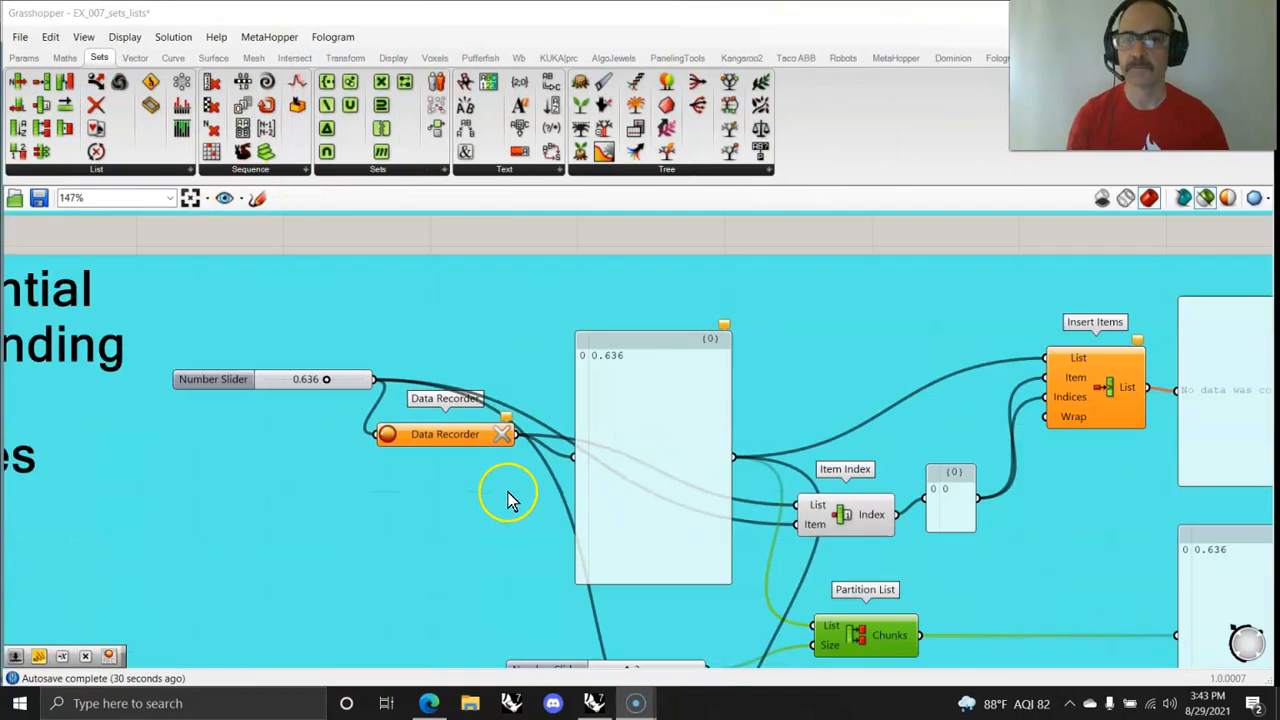
Add a Number Slider with value 2 below the 0.636 slider and transfer that slider's output connections to it
{"action": "left_click_drag", "start_coordinate": [449, 372], "coordinate": [420, 366]}
{"action": "double_click", "coordinate": [412, 460]}
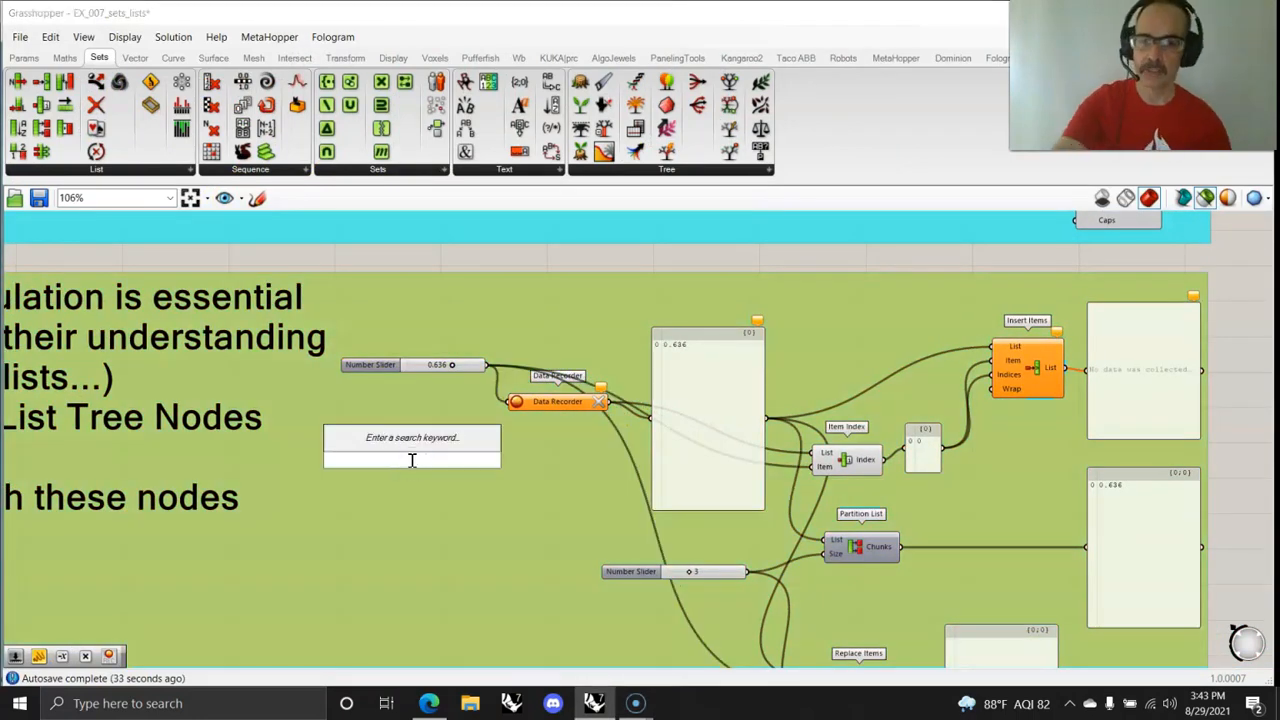
{"action": "type", "text": "3"}
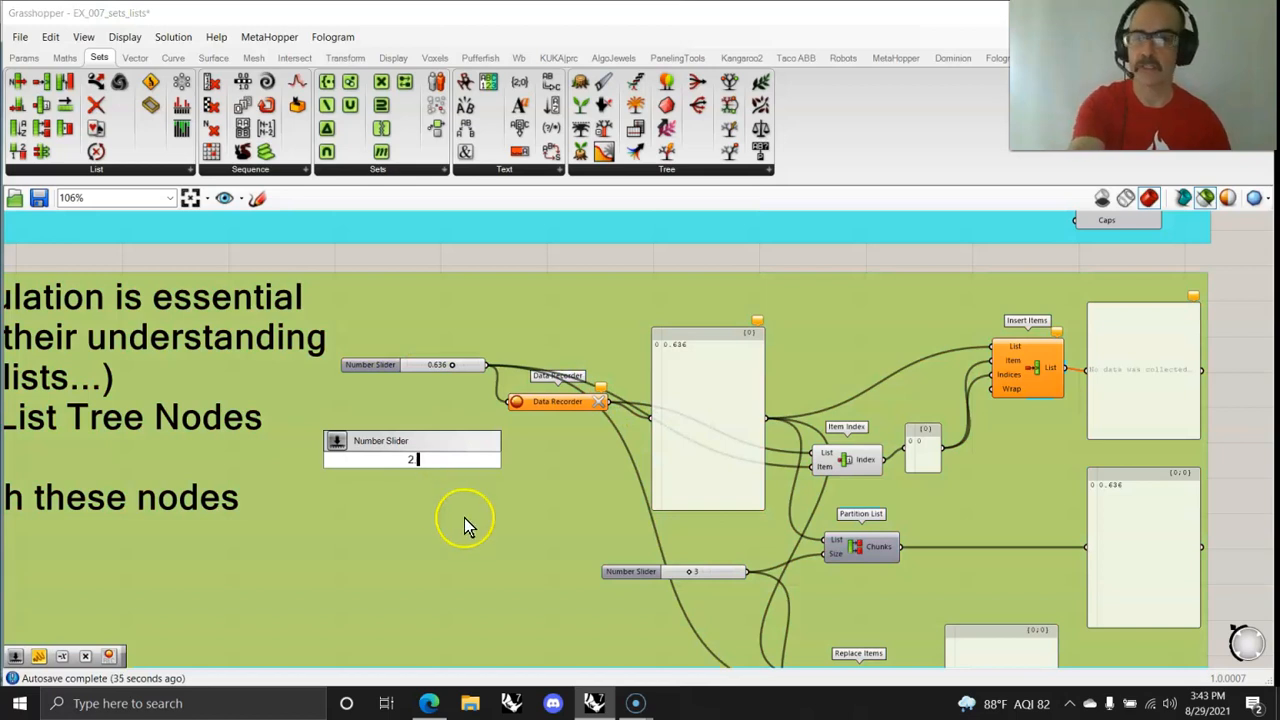
{"action": "key", "text": "Return"}
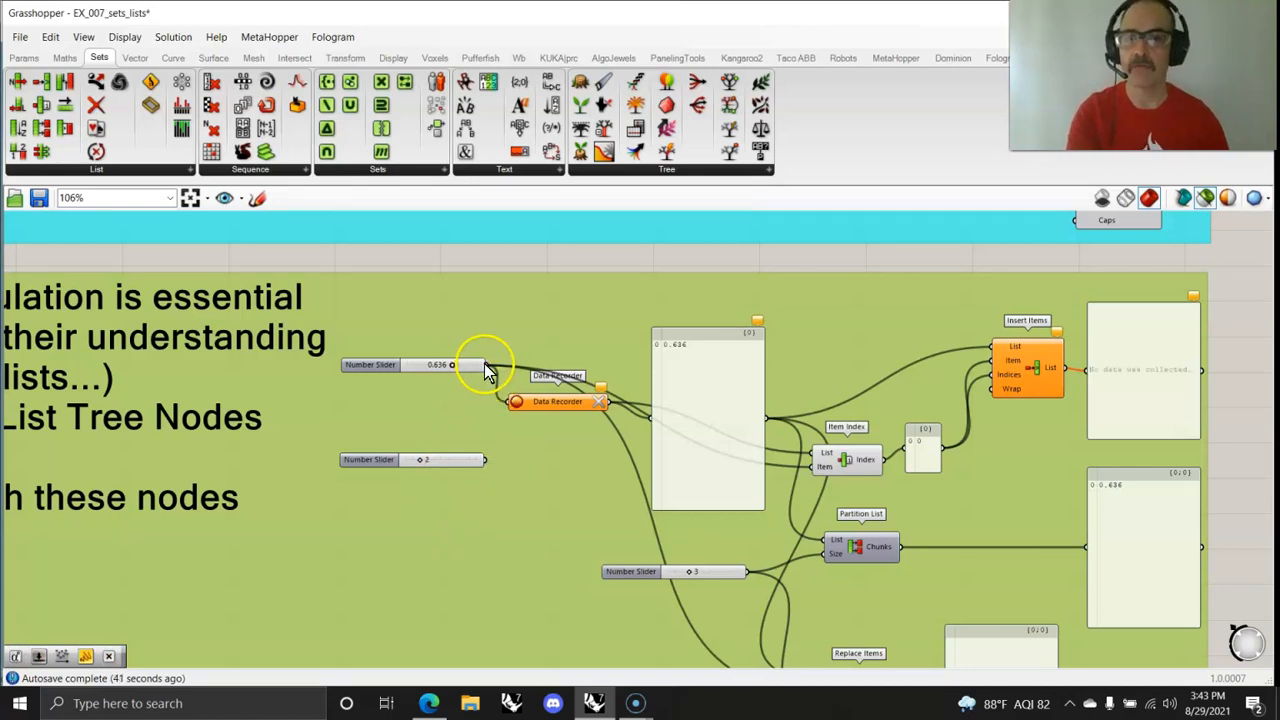
{"action": "left_click", "coordinate": [458, 406]}
{"action": "left_click_drag", "start_coordinate": [508, 401], "coordinate": [483, 461]}
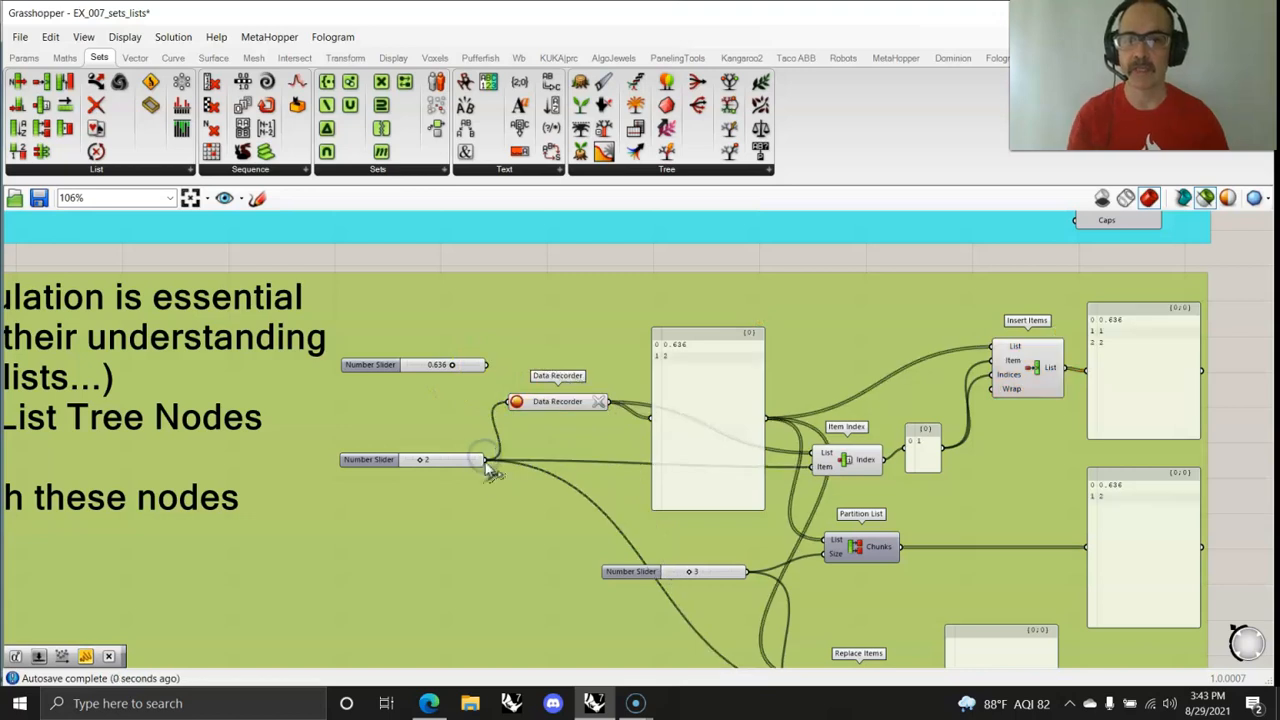
Clear the Data Recorder and raise the new integer slider step by step to 7 to record whole numbers
{"action": "left_click", "coordinate": [598, 402]}
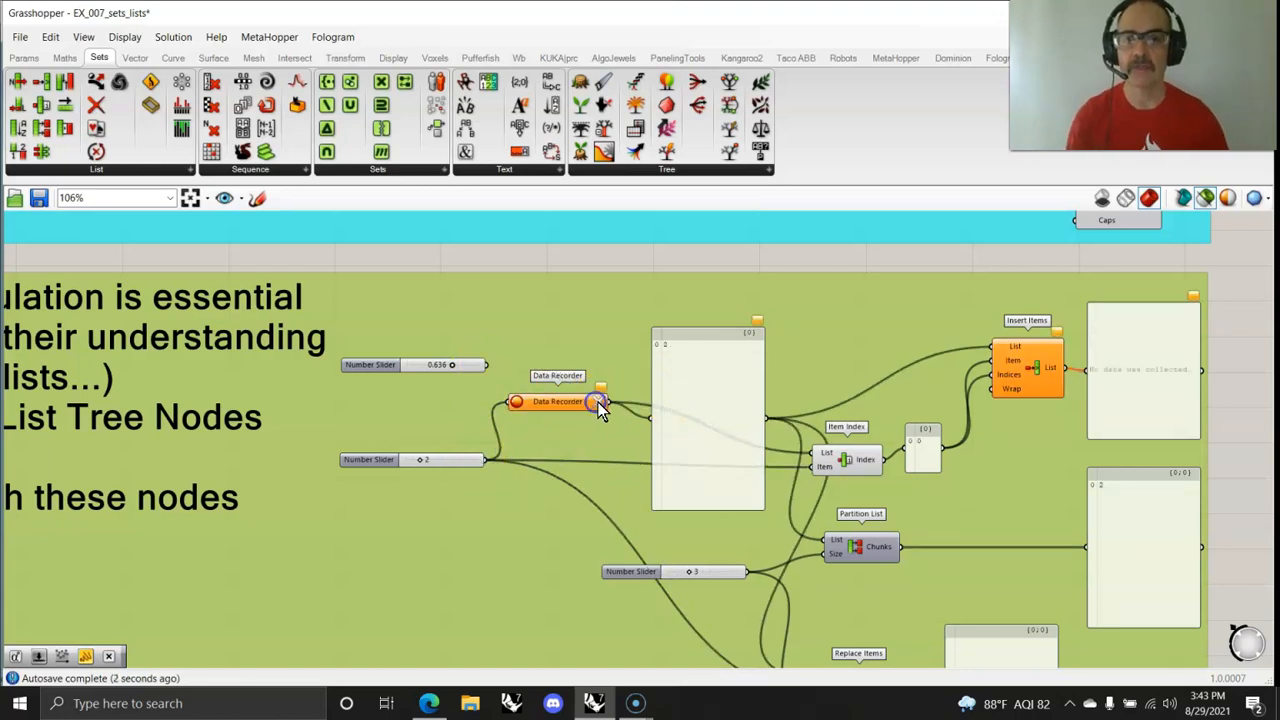
{"action": "right_click_drag", "start_coordinate": [1038, 562], "coordinate": [985, 379]}
{"action": "scroll", "coordinate": [980, 440], "scroll_direction": "down", "scroll_amount": 1}
{"action": "right_click_drag", "start_coordinate": [746, 400], "coordinate": [840, 504]}
{"action": "left_click_drag", "start_coordinate": [562, 412], "coordinate": [590, 420]}
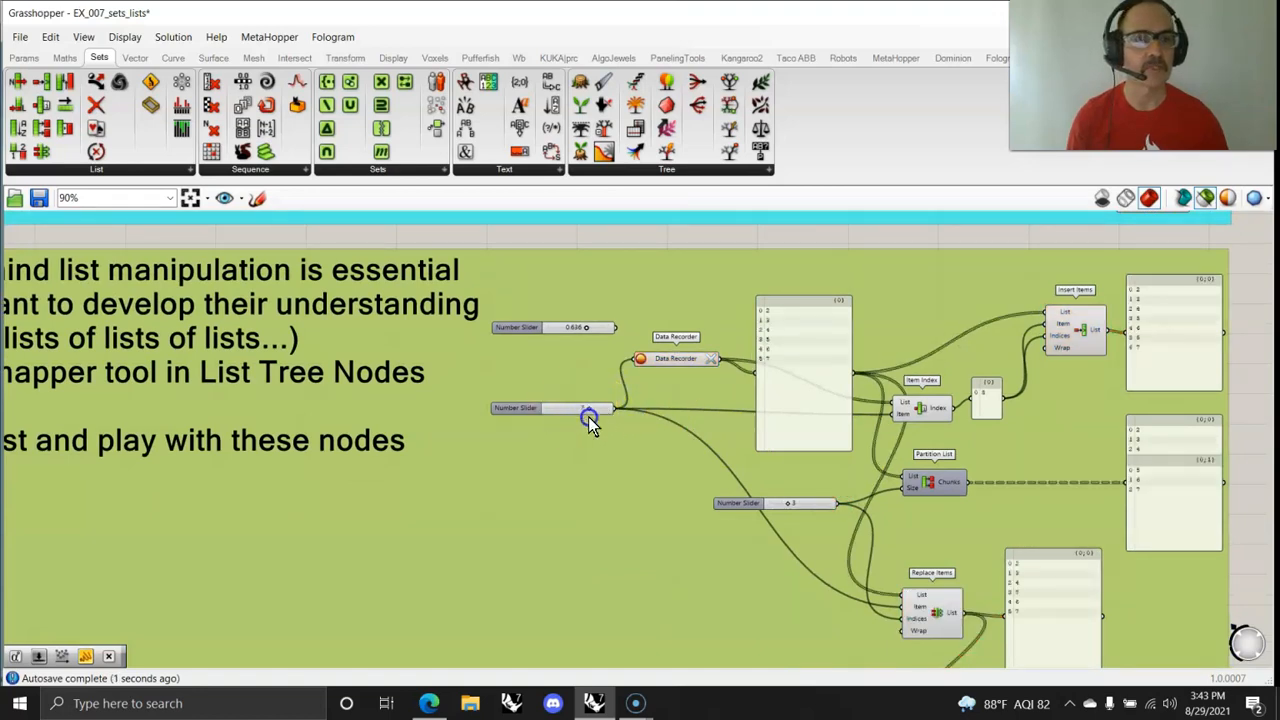
Examine how the list components from Partition List down to Sub List process the recorded integers
{"action": "right_click_drag", "start_coordinate": [1066, 477], "coordinate": [946, 284]}
{"action": "scroll", "coordinate": [777, 459], "scroll_direction": "up", "scroll_amount": 2}
{"action": "right_click_drag", "start_coordinate": [894, 551], "coordinate": [837, 414]}
{"action": "right_click_drag", "start_coordinate": [819, 527], "coordinate": [789, 340]}
{"action": "right_click_drag", "start_coordinate": [738, 446], "coordinate": [851, 541]}
{"action": "scroll", "coordinate": [842, 519], "scroll_direction": "down", "scroll_amount": 4}
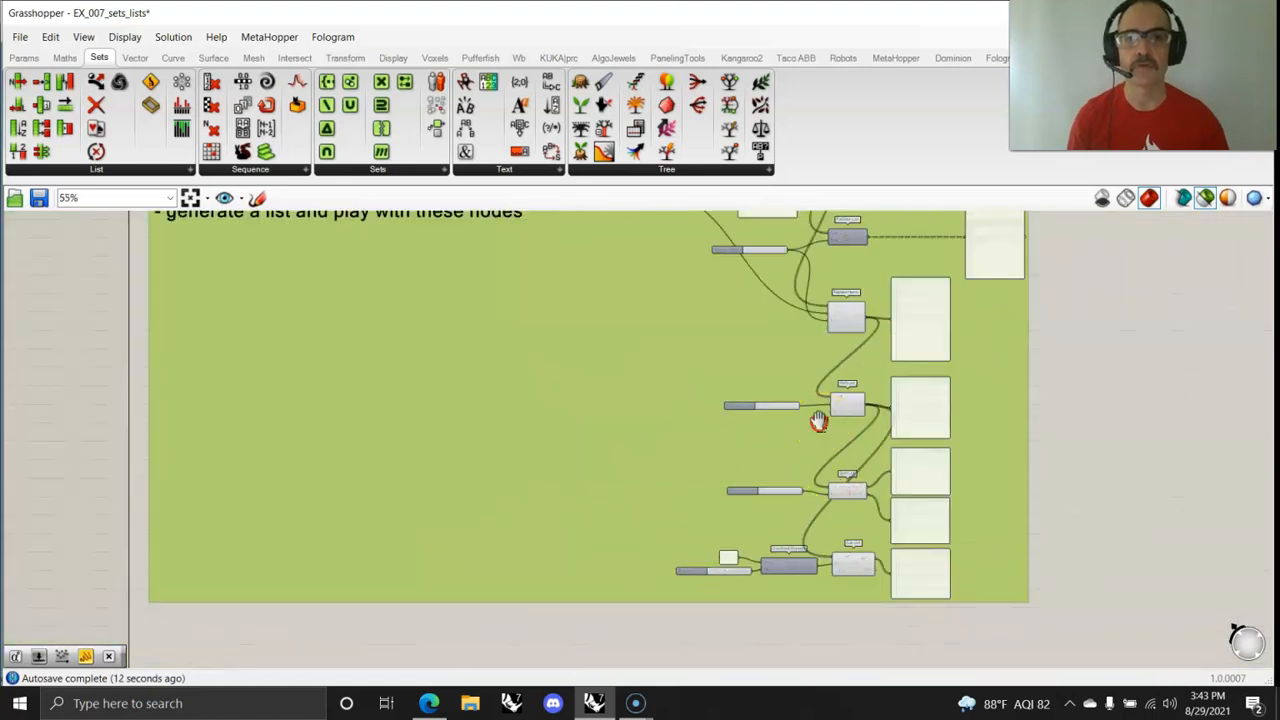
Lower the integer slider feeding the Data Recorder to 5 to record further values
{"action": "right_click_drag", "start_coordinate": [820, 417], "coordinate": [815, 575]}
{"action": "right_click_drag", "start_coordinate": [741, 462], "coordinate": [798, 572]}
{"action": "scroll", "coordinate": [678, 503], "scroll_direction": "up", "scroll_amount": 4}
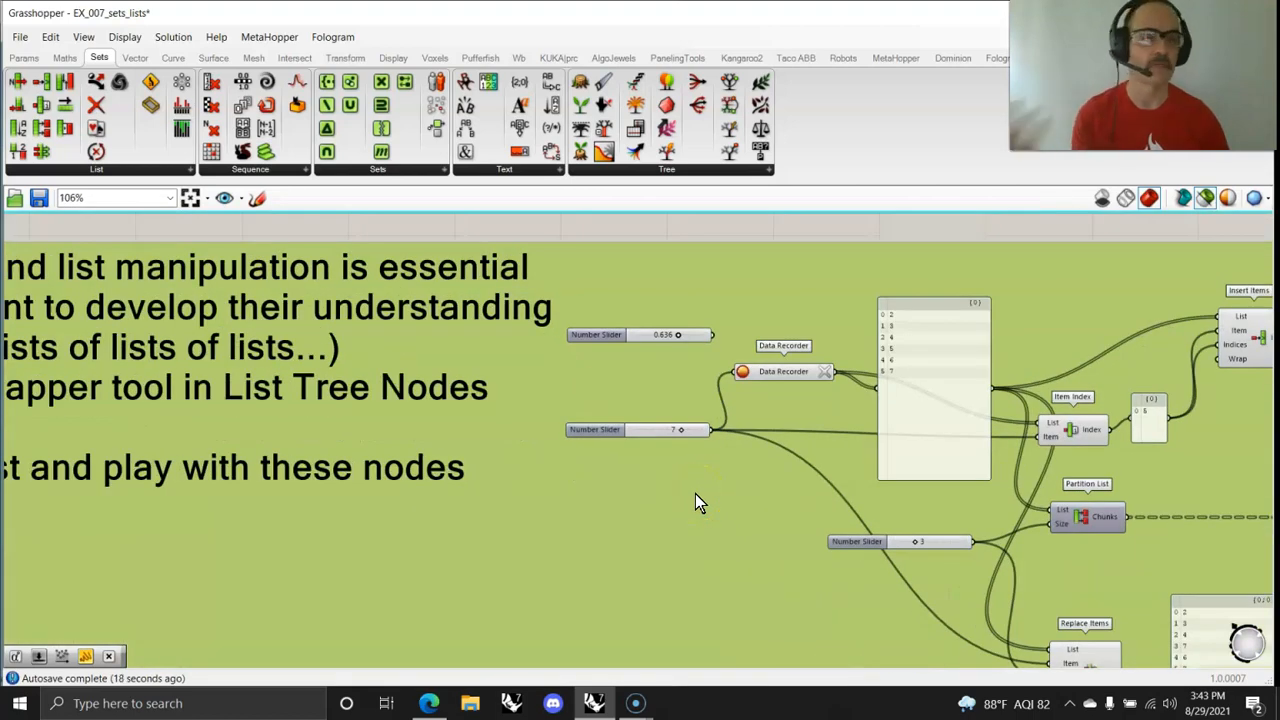
{"action": "left_click", "coordinate": [685, 483]}
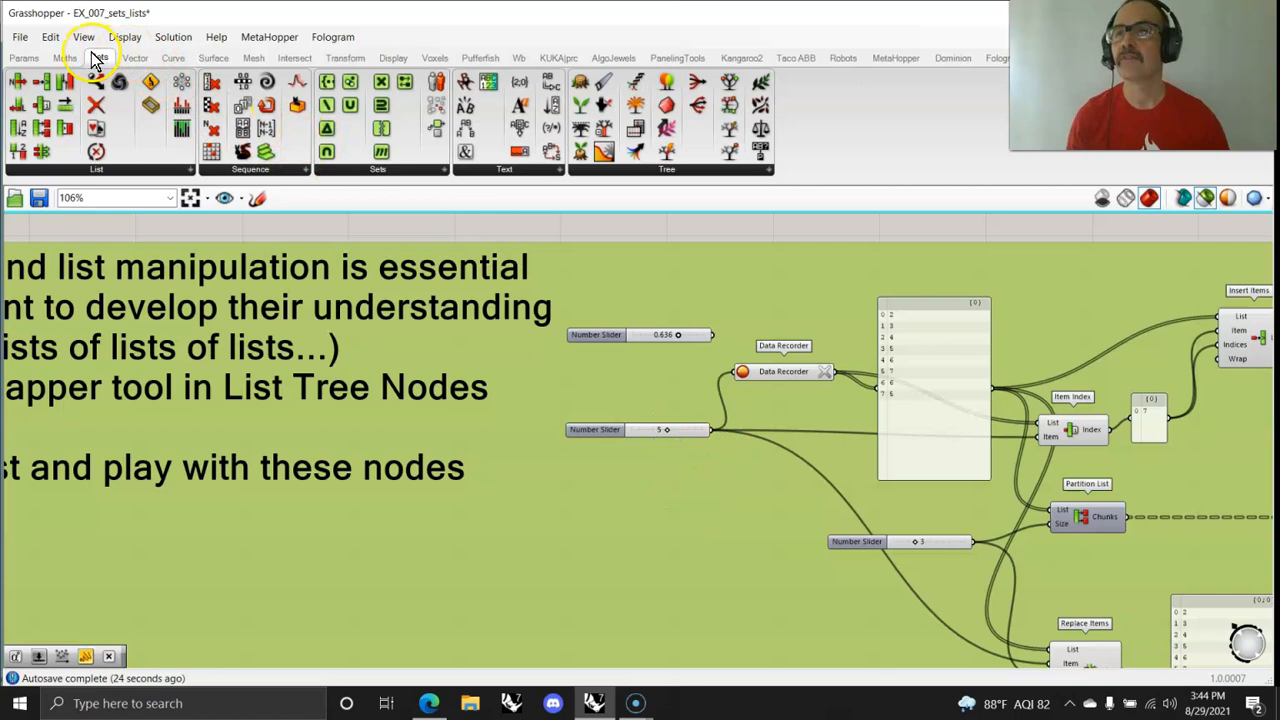
View the Vector component category, and look over the list manipulation group and the whole 007_sets_list exercise layout
{"action": "left_click", "coordinate": [134, 57]}
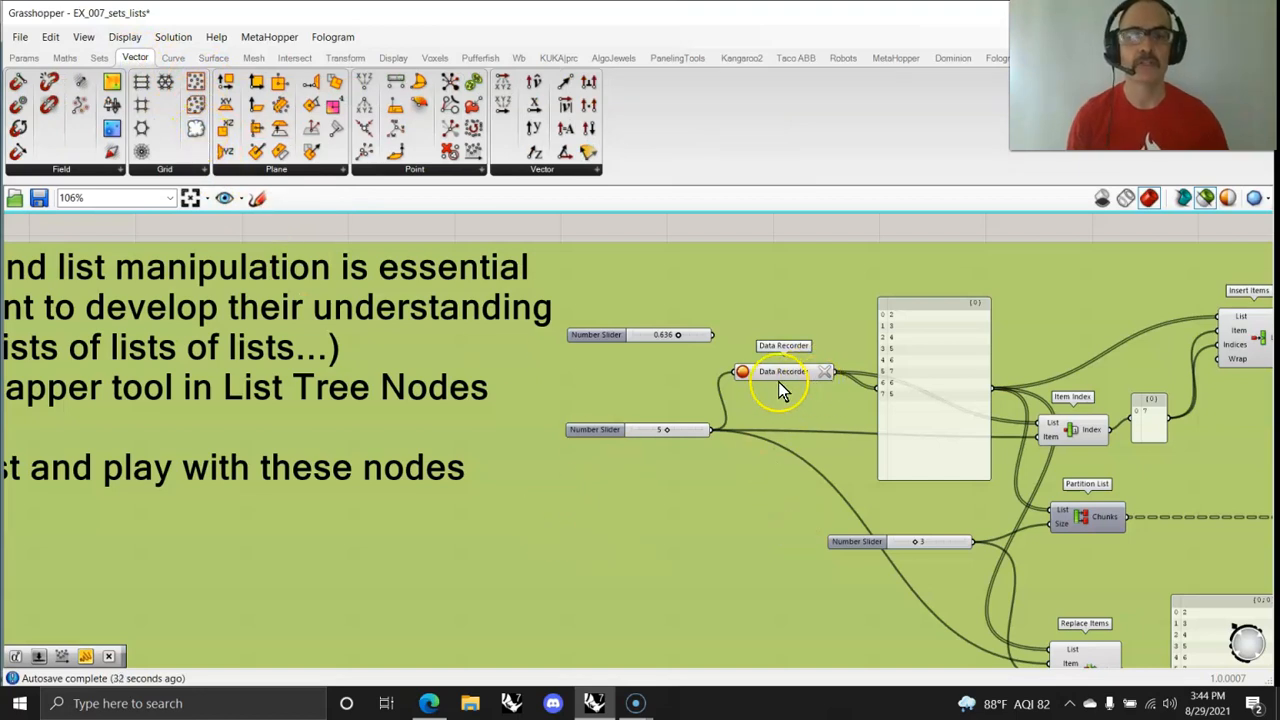
{"action": "scroll", "coordinate": [654, 429], "scroll_direction": "down", "scroll_amount": 3}
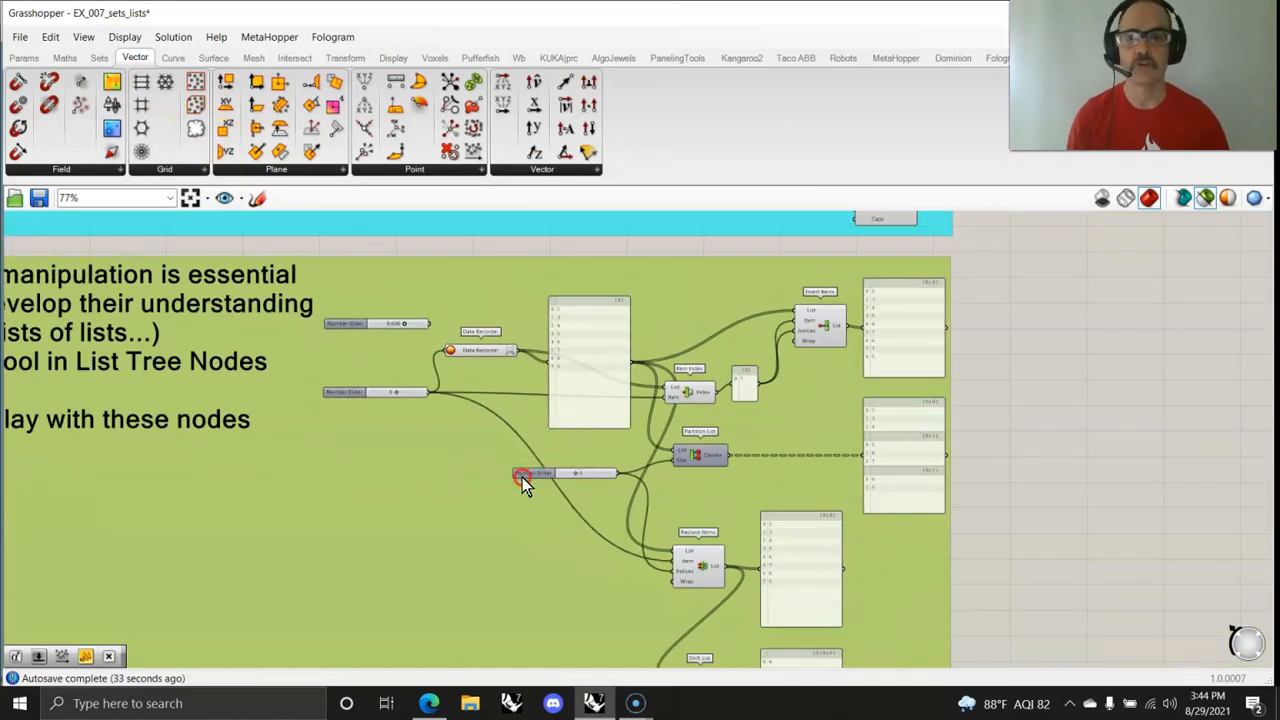
{"action": "right_click_drag", "start_coordinate": [522, 477], "coordinate": [868, 470]}
{"action": "scroll", "coordinate": [885, 483], "scroll_direction": "down", "scroll_amount": 2}
{"action": "right_click_drag", "start_coordinate": [800, 409], "coordinate": [691, 434]}
{"action": "scroll", "coordinate": [771, 392], "scroll_direction": "down", "scroll_amount": 2}
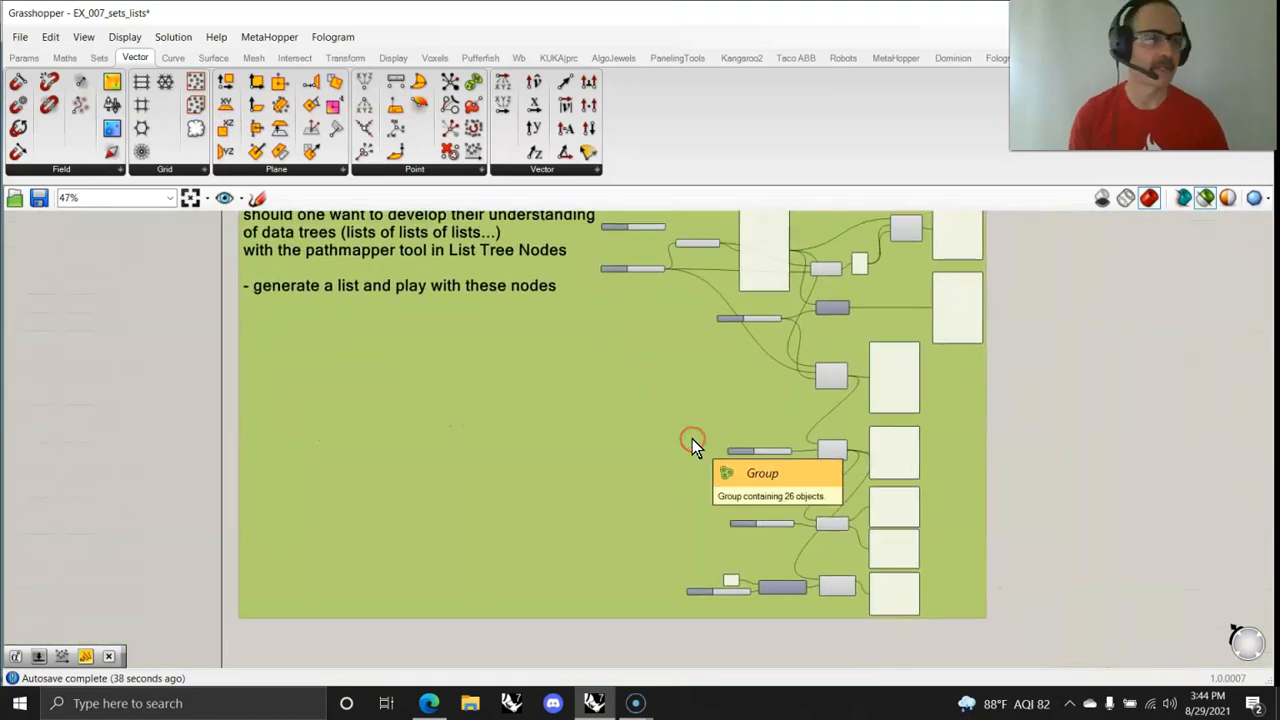
{"action": "left_click", "coordinate": [742, 449]}
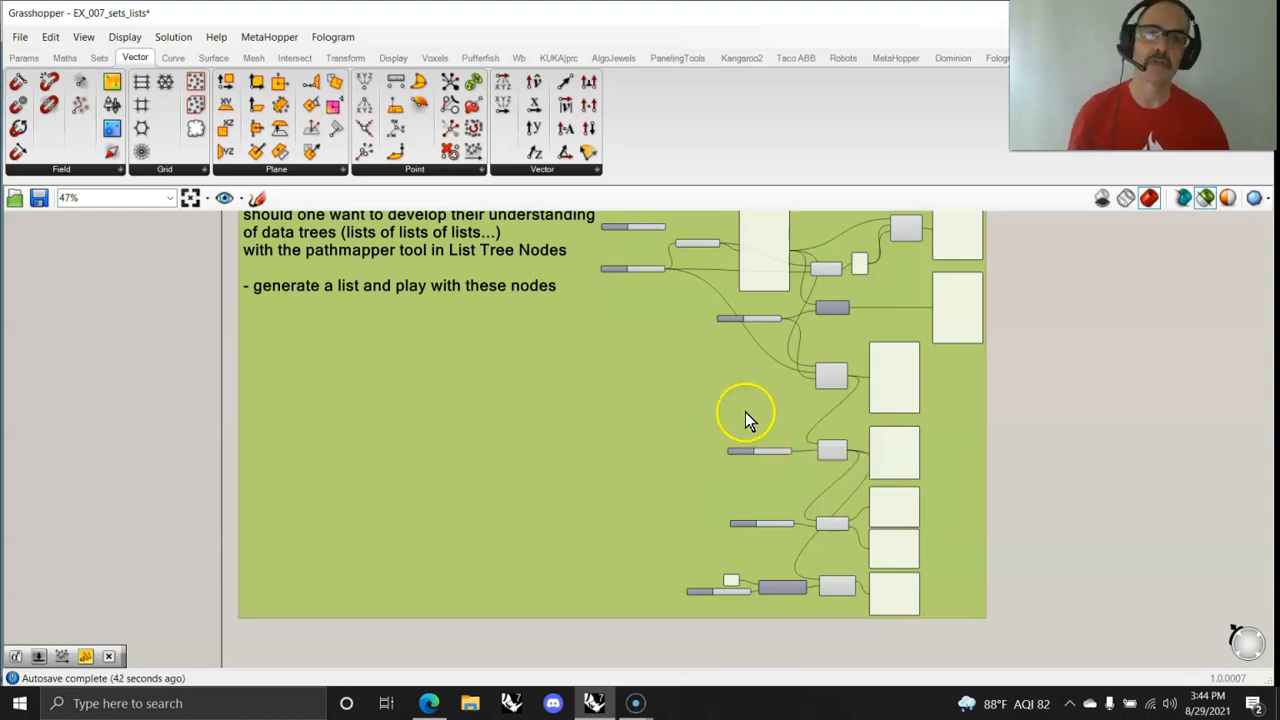
{"action": "scroll", "coordinate": [777, 500], "scroll_direction": "down", "scroll_amount": 2}
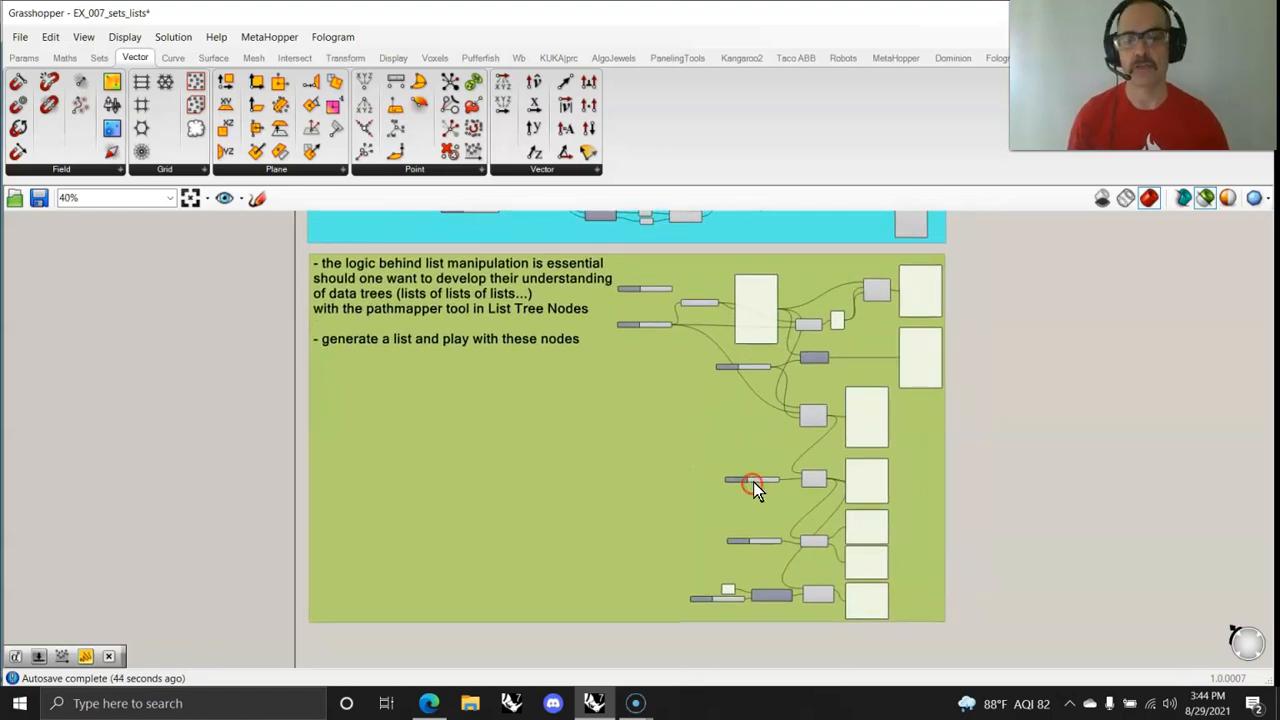
{"action": "scroll", "coordinate": [753, 481], "scroll_direction": "down", "scroll_amount": 2}
{"action": "scroll", "coordinate": [578, 385], "scroll_direction": "down", "scroll_amount": 2}
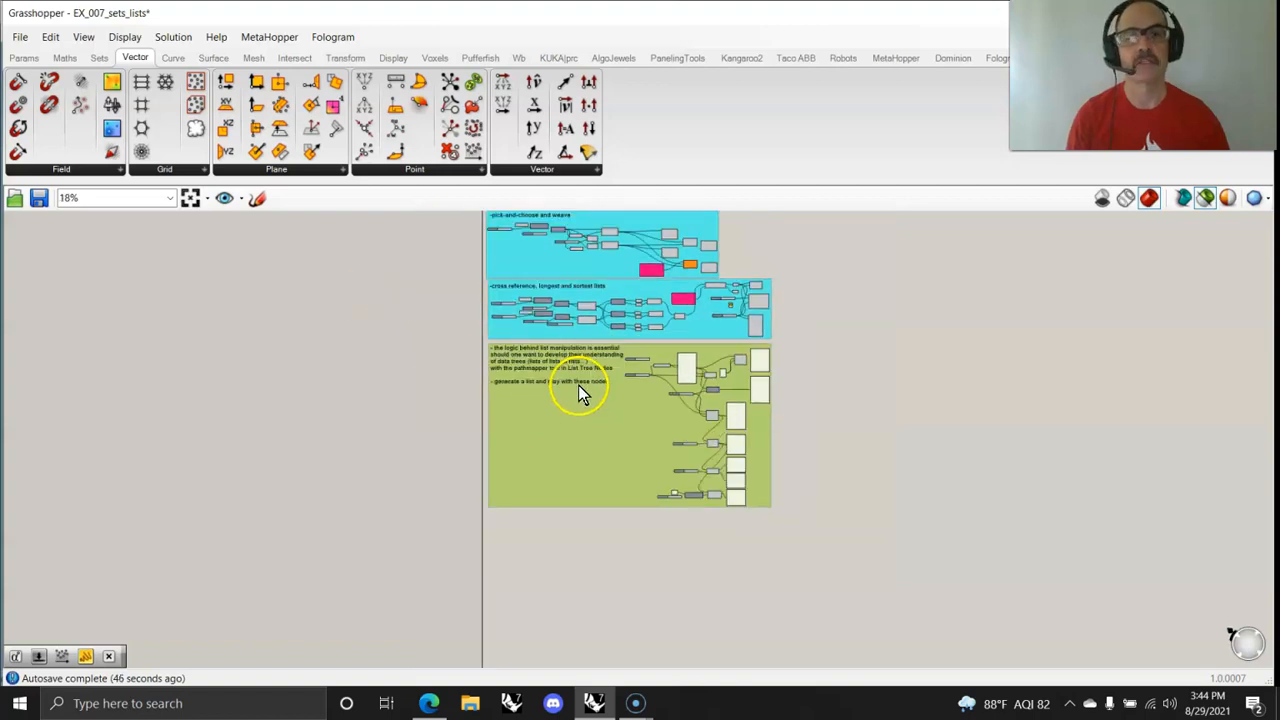
{"action": "scroll", "coordinate": [600, 365], "scroll_direction": "down", "scroll_amount": 1}
{"action": "right_click_drag", "start_coordinate": [605, 365], "coordinate": [595, 474]}
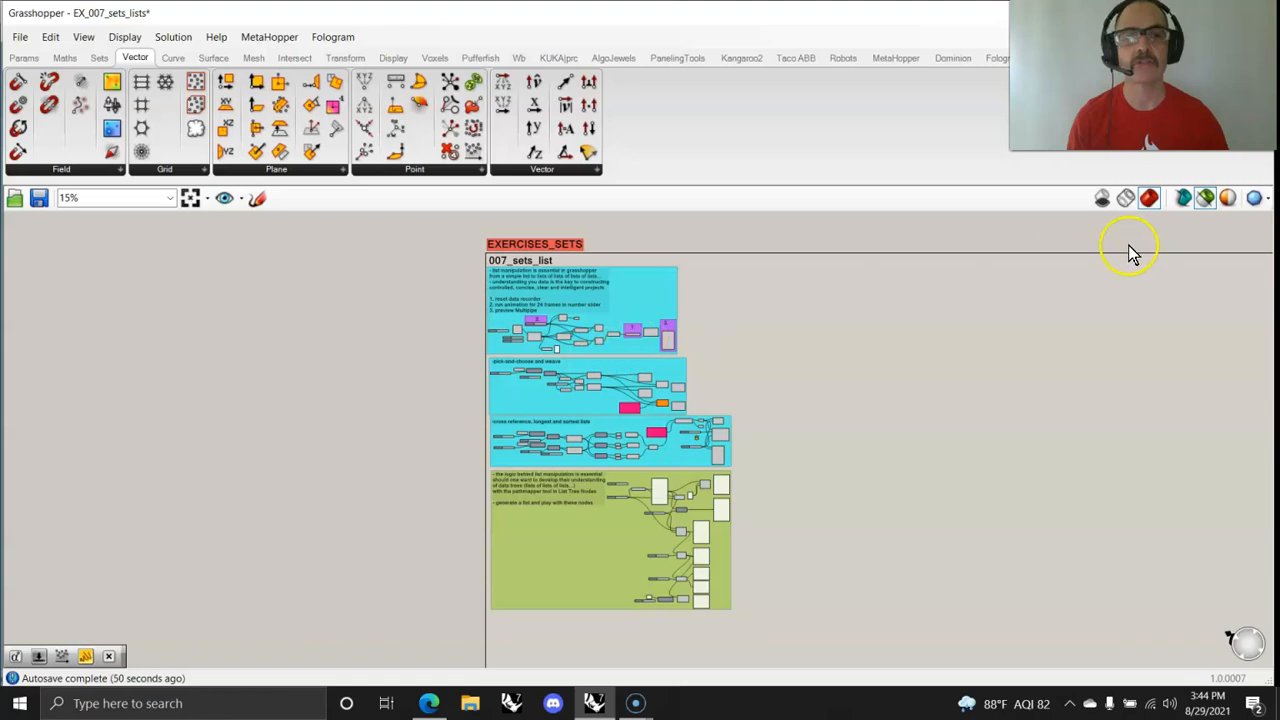
Review the full List and Sequence component listings of the Sets category alongside the list manipulation section and its notes
{"action": "left_click", "coordinate": [99, 57]}
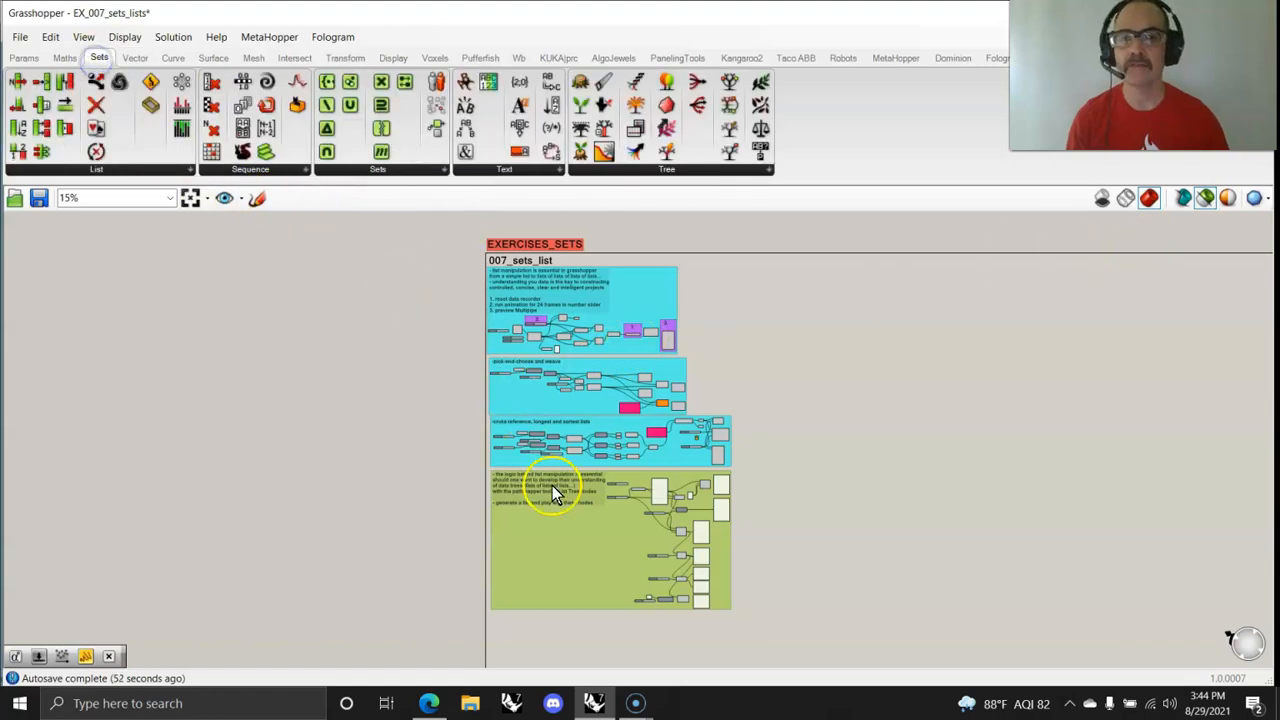
{"action": "scroll", "coordinate": [553, 460], "scroll_direction": "up", "scroll_amount": 3}
{"action": "left_click", "coordinate": [118, 169]}
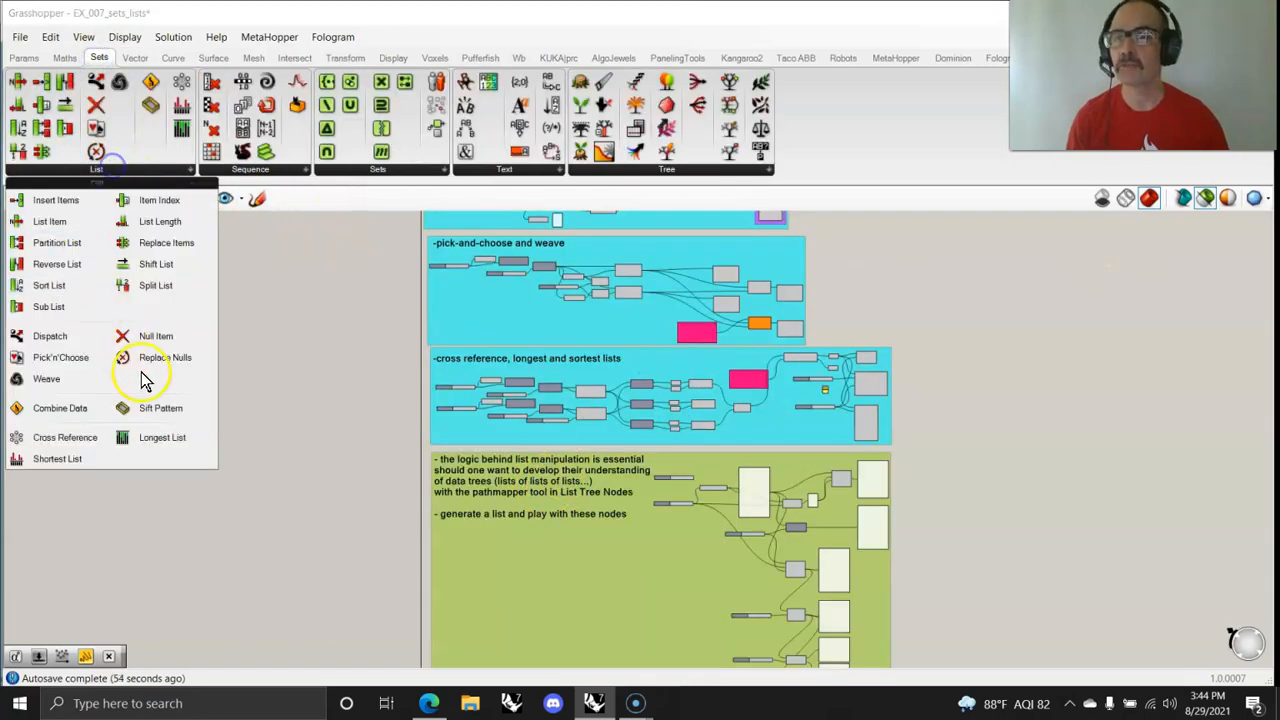
{"action": "left_click", "coordinate": [272, 170]}
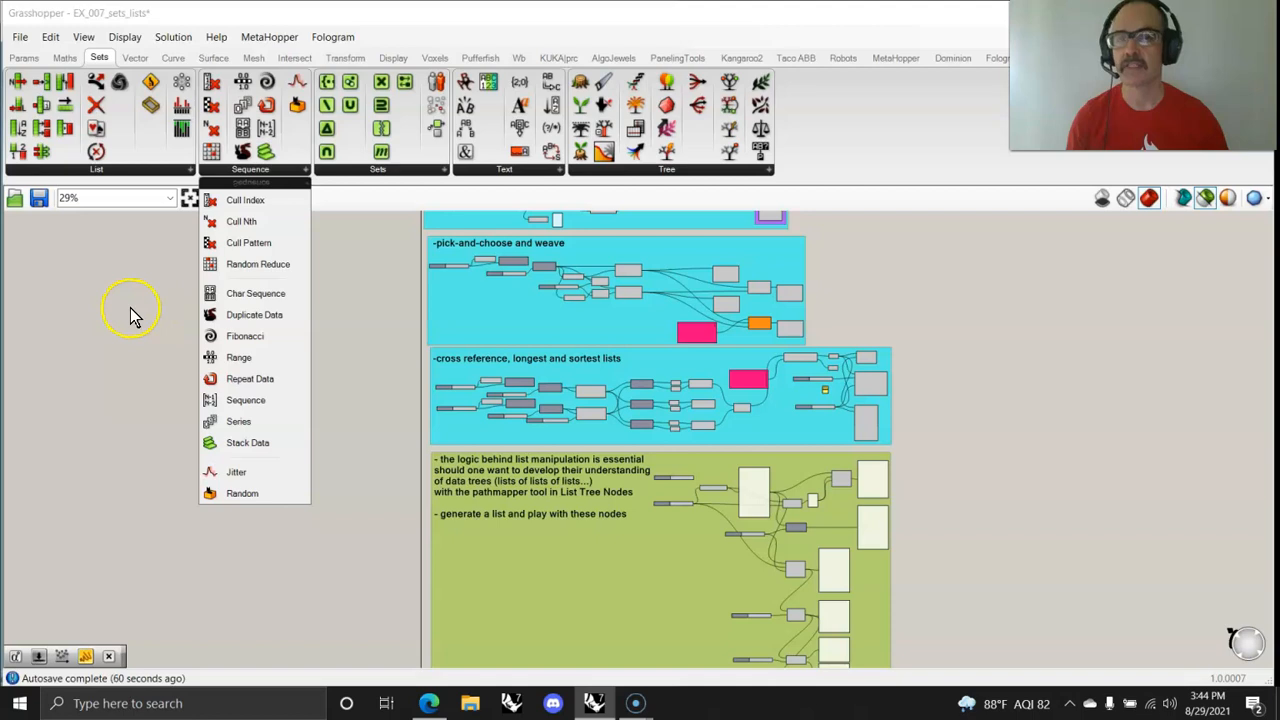
{"action": "left_click", "coordinate": [105, 172]}
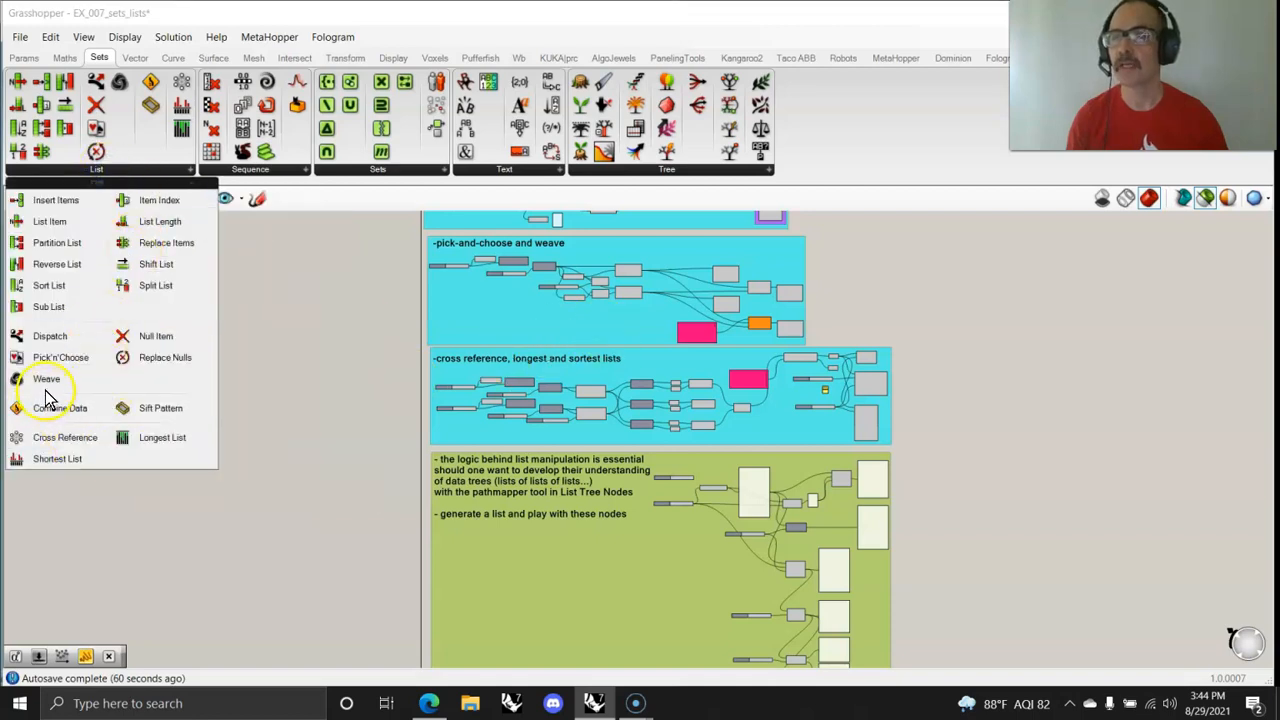
{"action": "scroll", "coordinate": [617, 507], "scroll_direction": "up", "scroll_amount": 5}
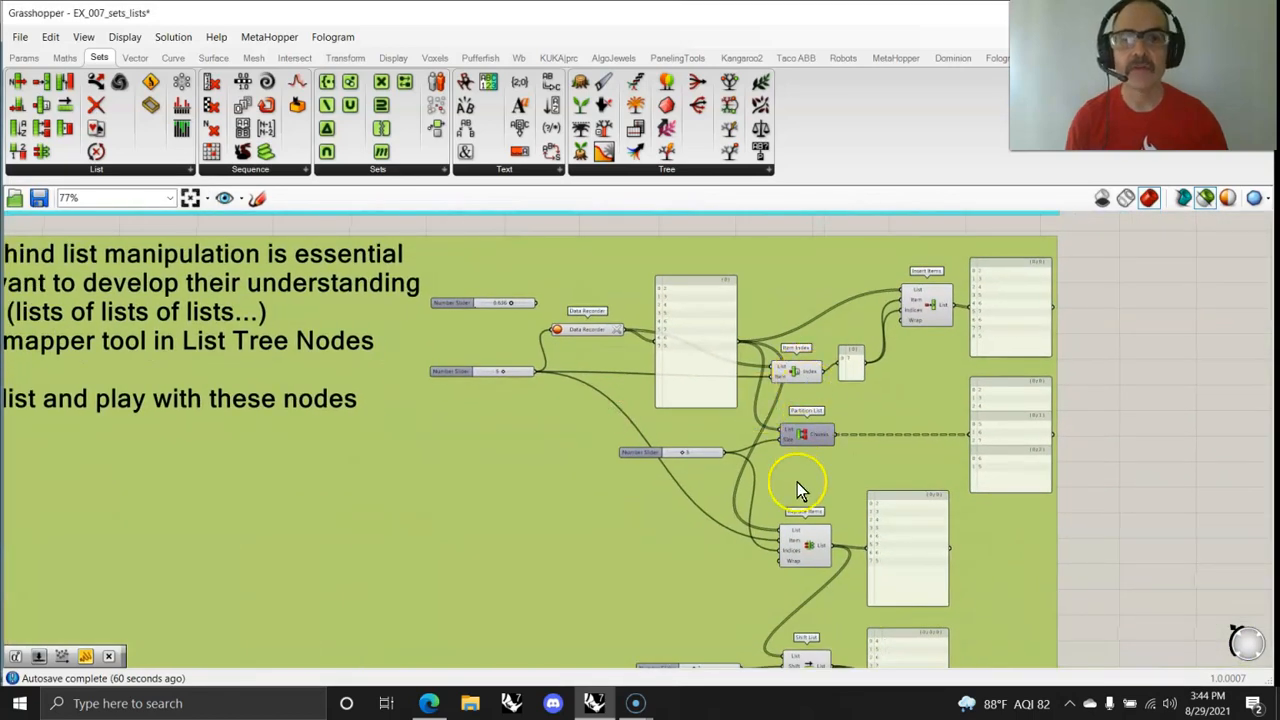
{"action": "right_click_drag", "start_coordinate": [412, 458], "coordinate": [688, 522]}
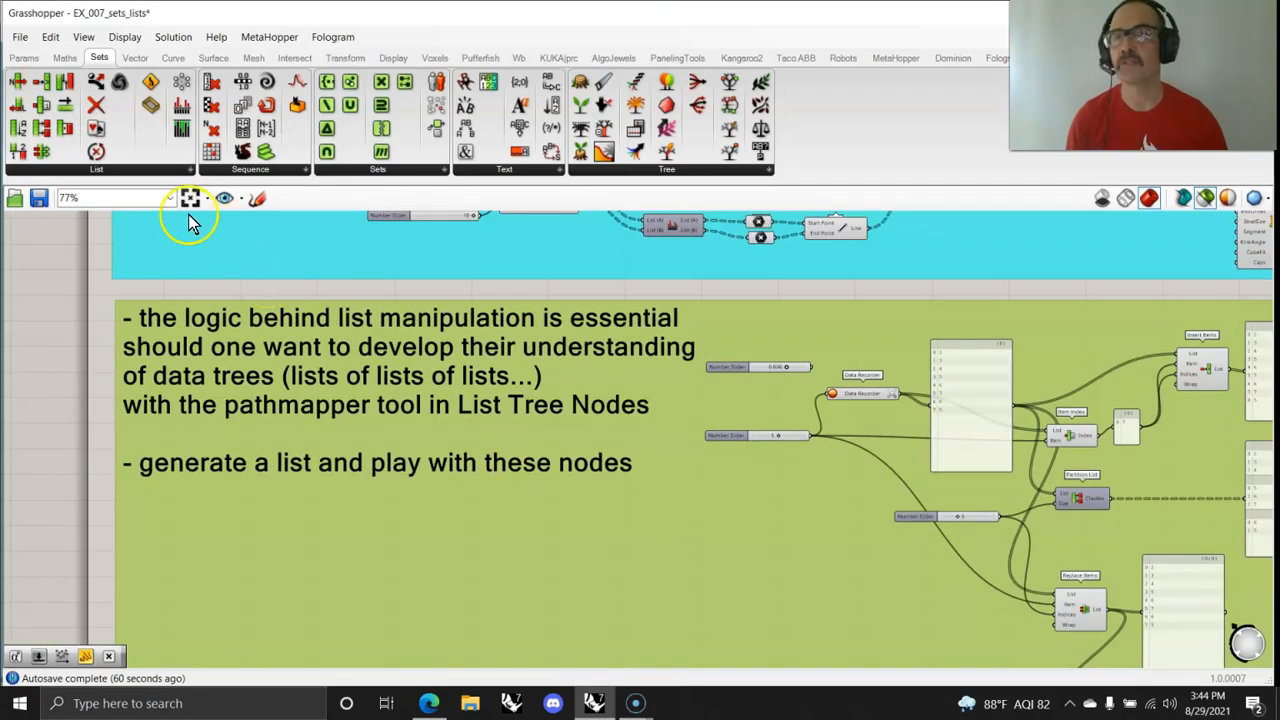
{"action": "left_click", "coordinate": [110, 170]}
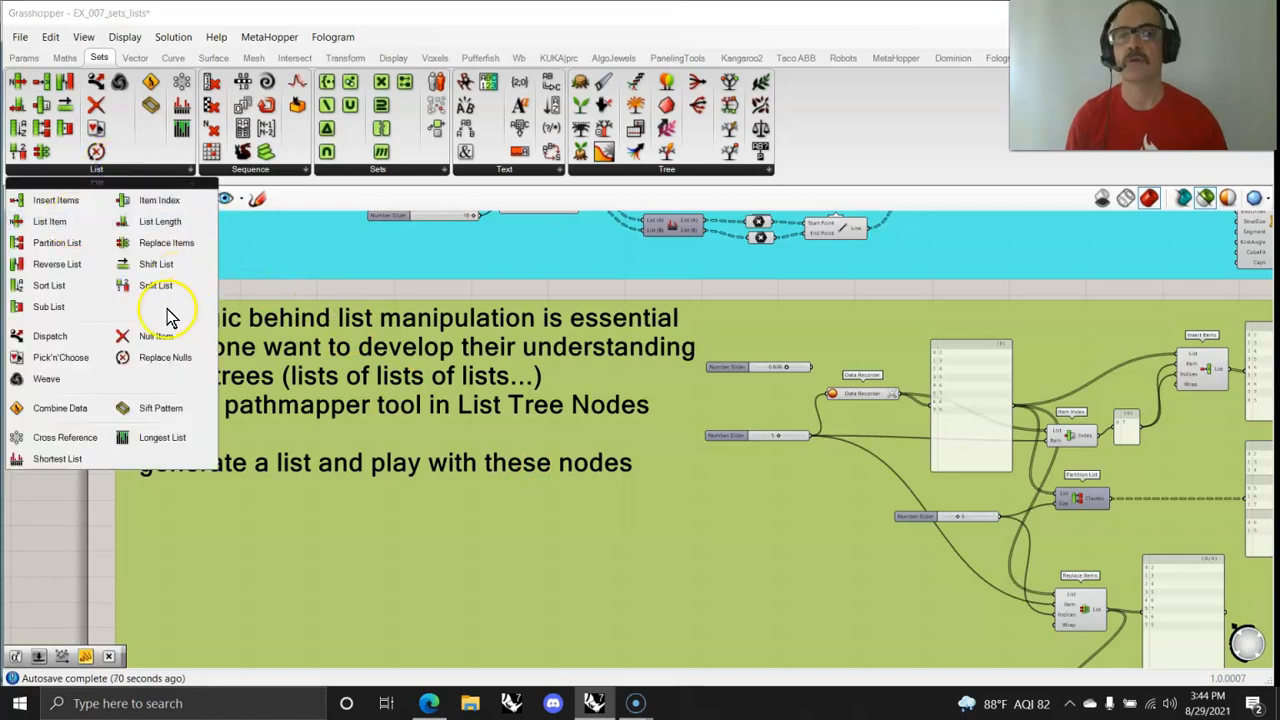
{"action": "scroll", "coordinate": [800, 590], "scroll_direction": "down", "scroll_amount": 5}
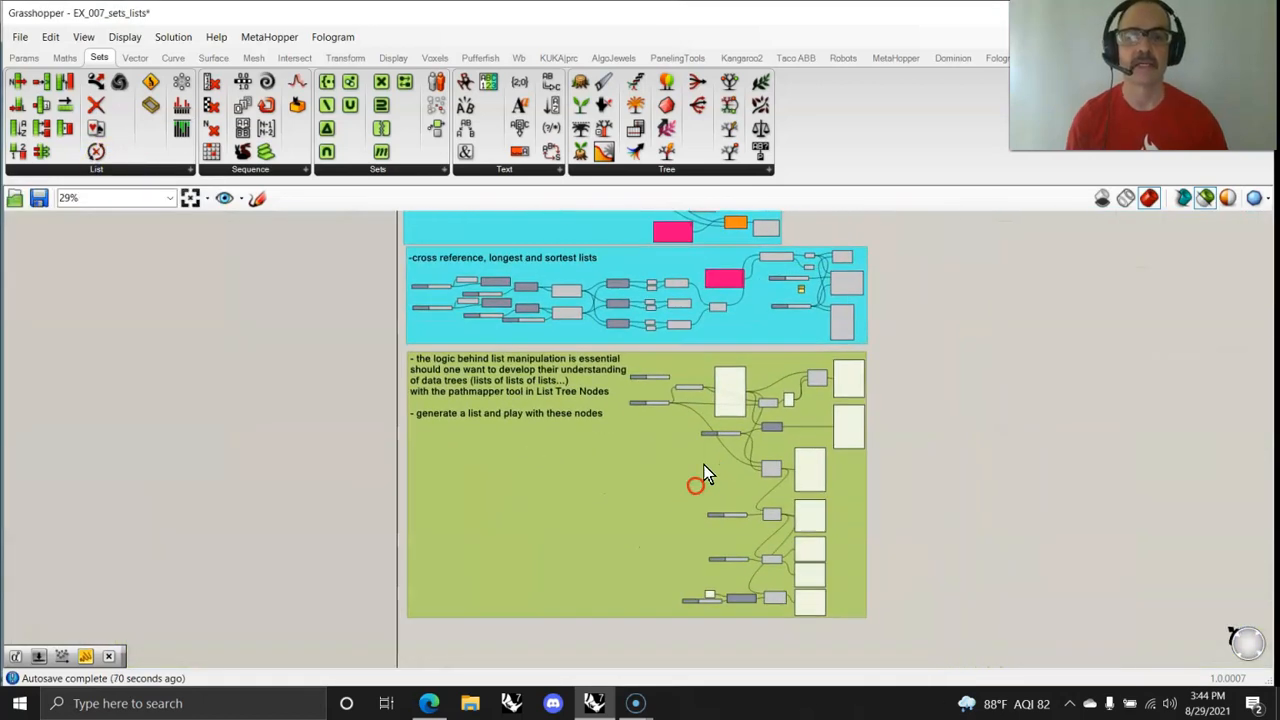
{"action": "scroll", "coordinate": [742, 468], "scroll_direction": "up", "scroll_amount": 2}
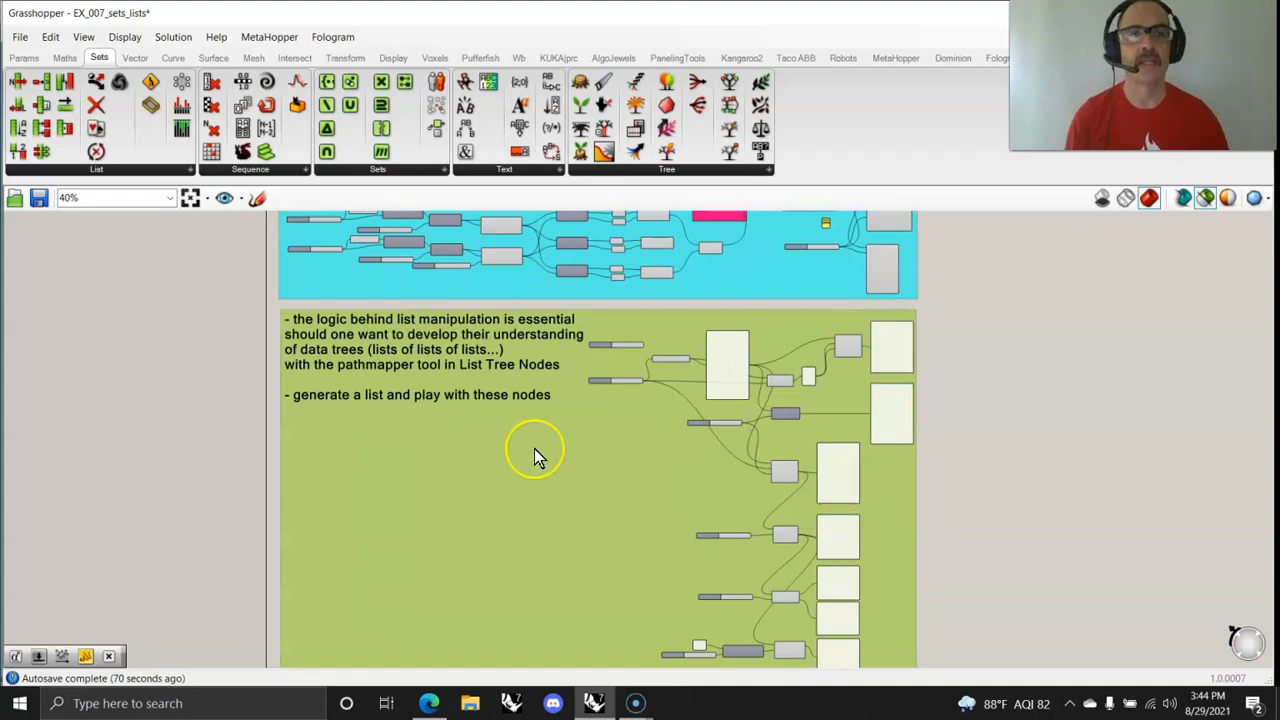